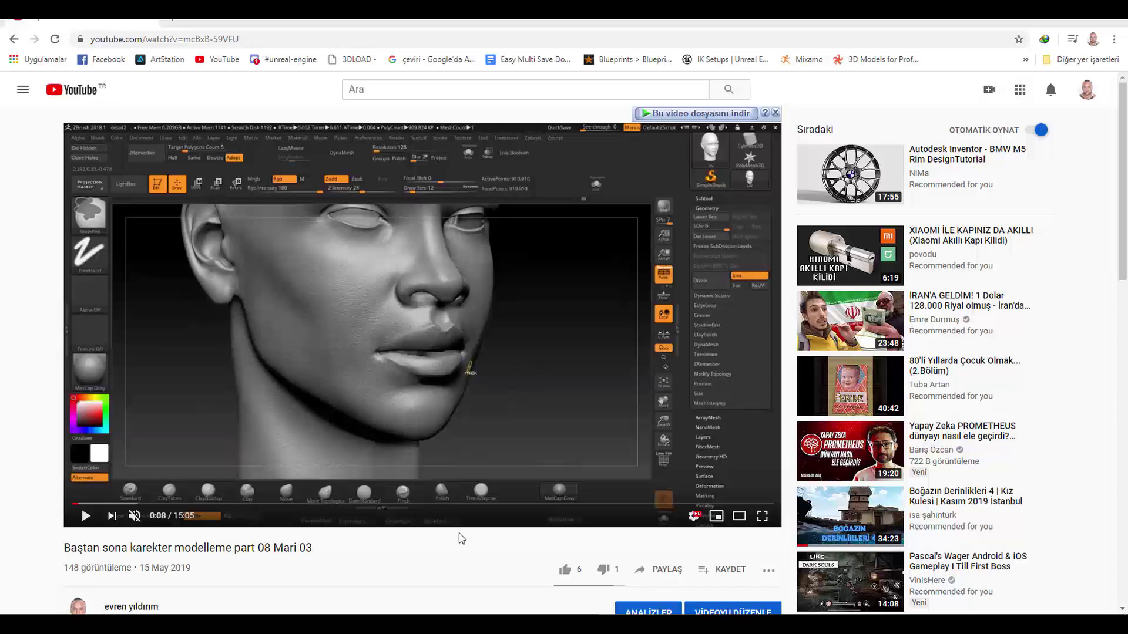
Step: Play the character-modelling tutorial fullscreen and skip ahead to about 1:02
{"action": "left_click", "coordinate": [241, 386]}
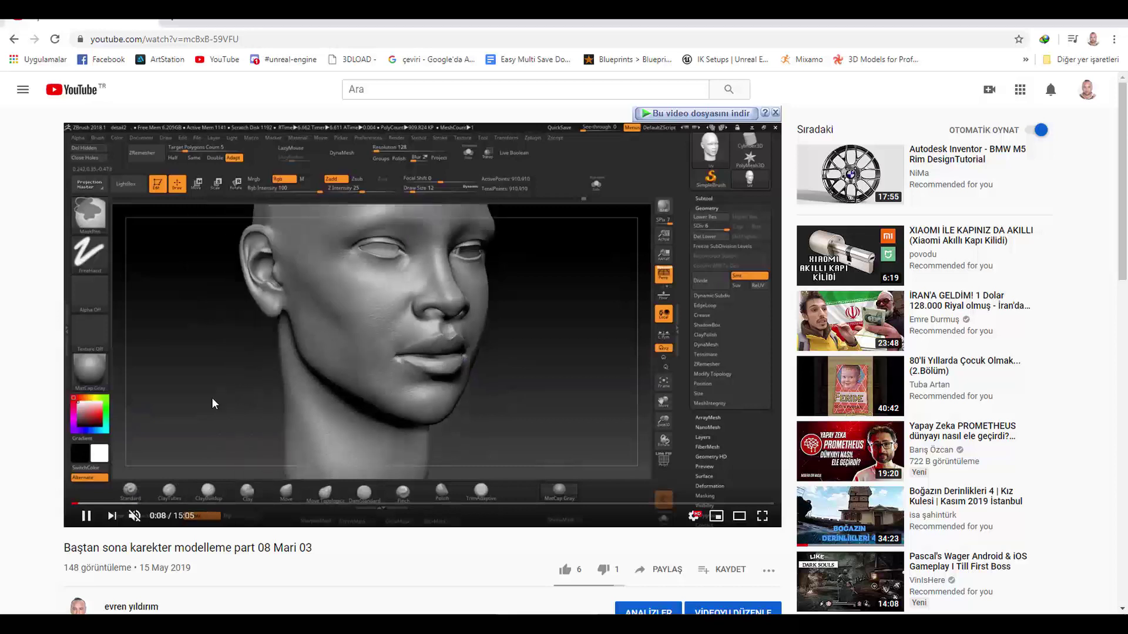
{"action": "left_click", "coordinate": [762, 516]}
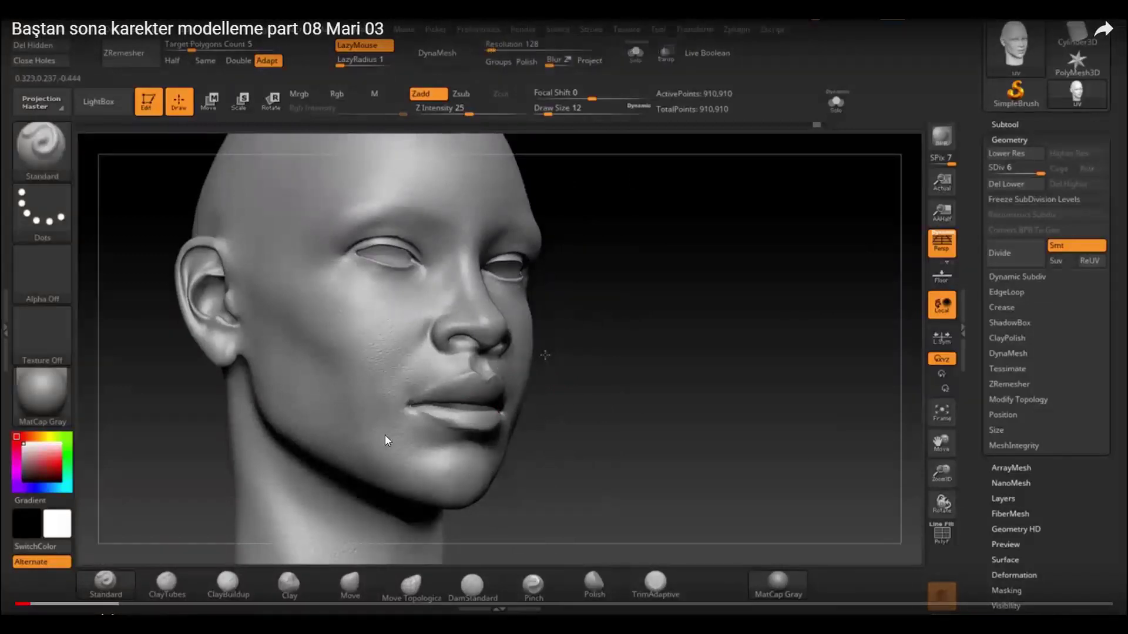
{"action": "left_click", "coordinate": [220, 495]}
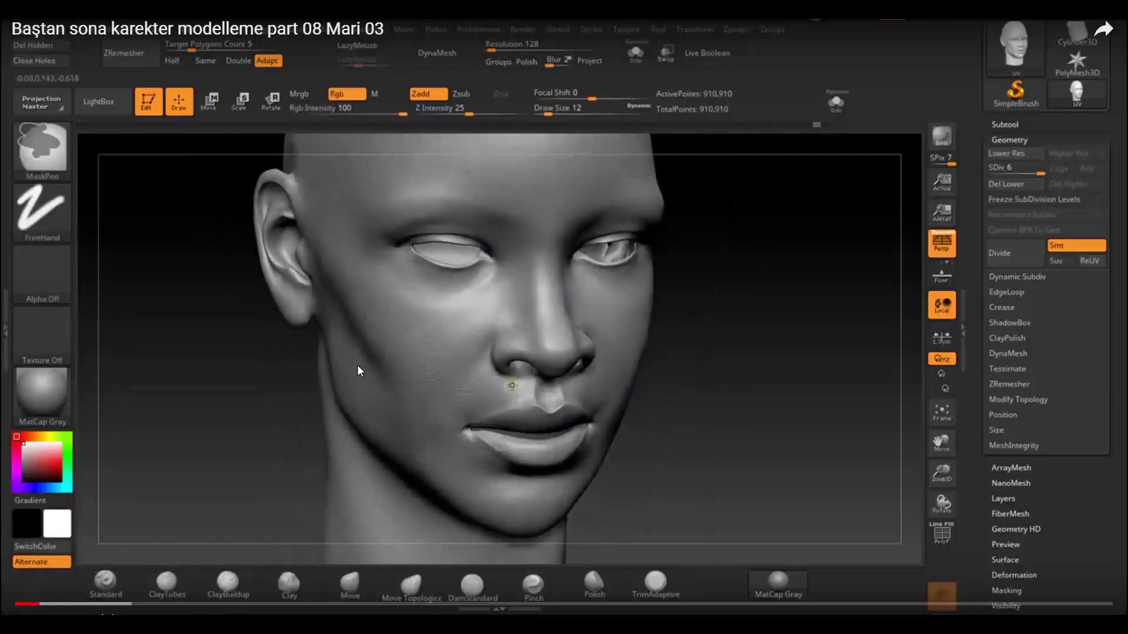
{"action": "left_click", "coordinate": [94, 605]}
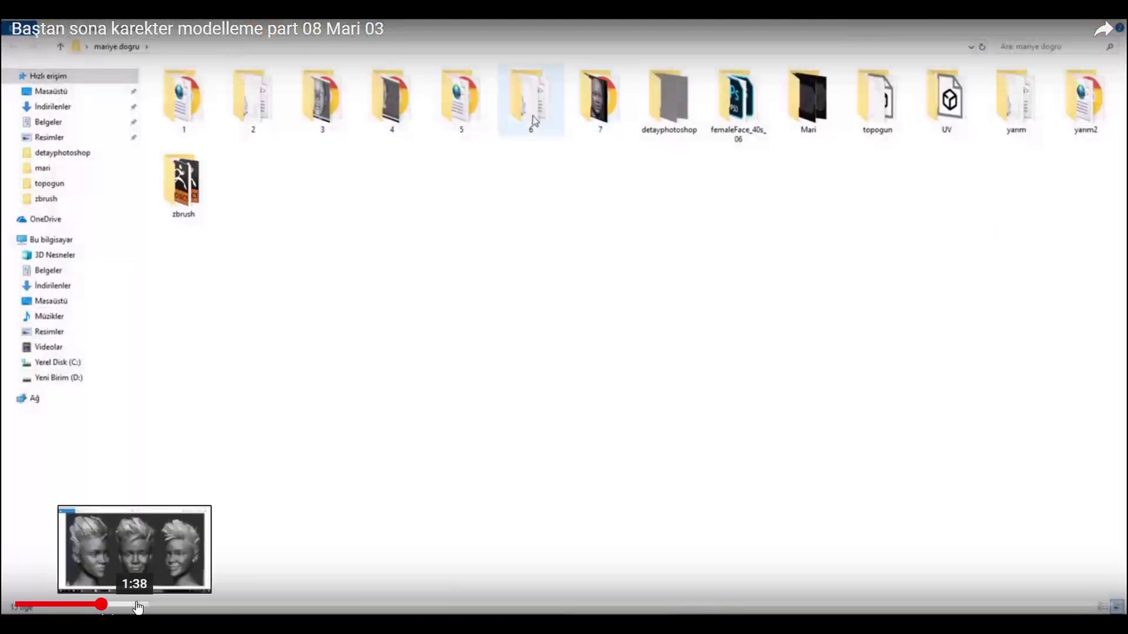
Step: Skip past the reference images to the 3:21 grey-head texture-painting part
{"action": "left_click", "coordinate": [136, 604]}
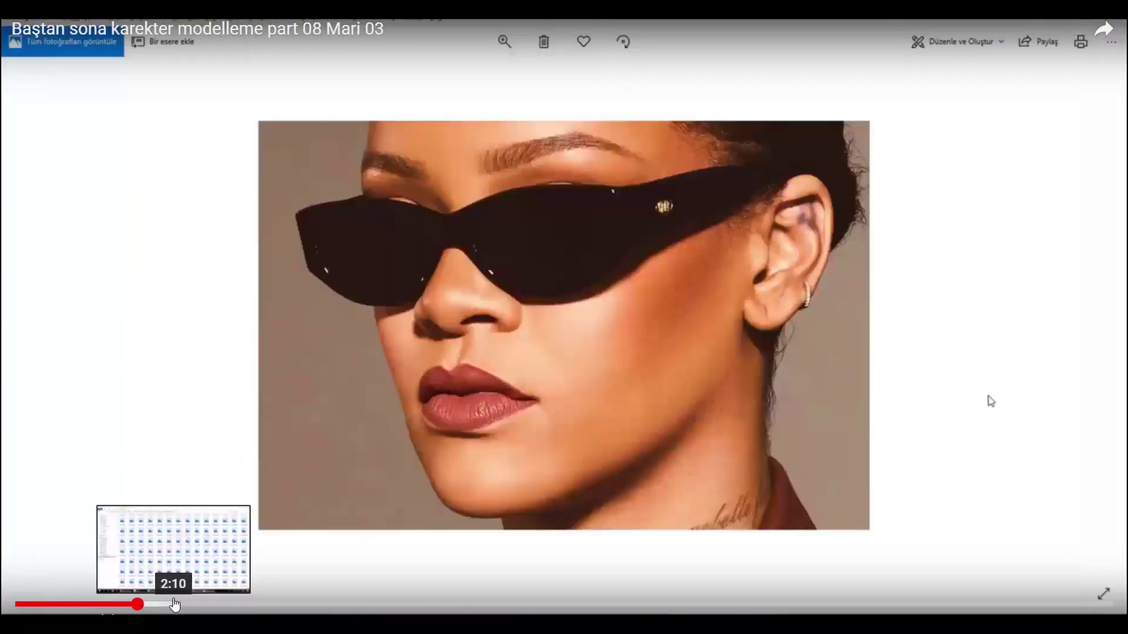
{"action": "left_click", "coordinate": [172, 604]}
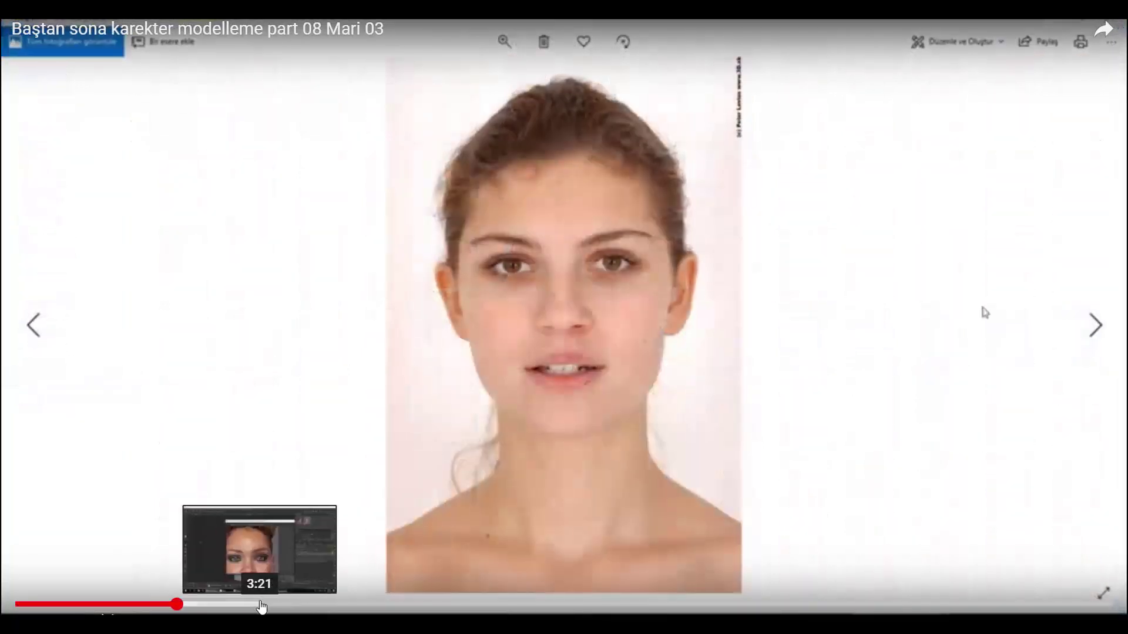
{"action": "left_click", "coordinate": [262, 607]}
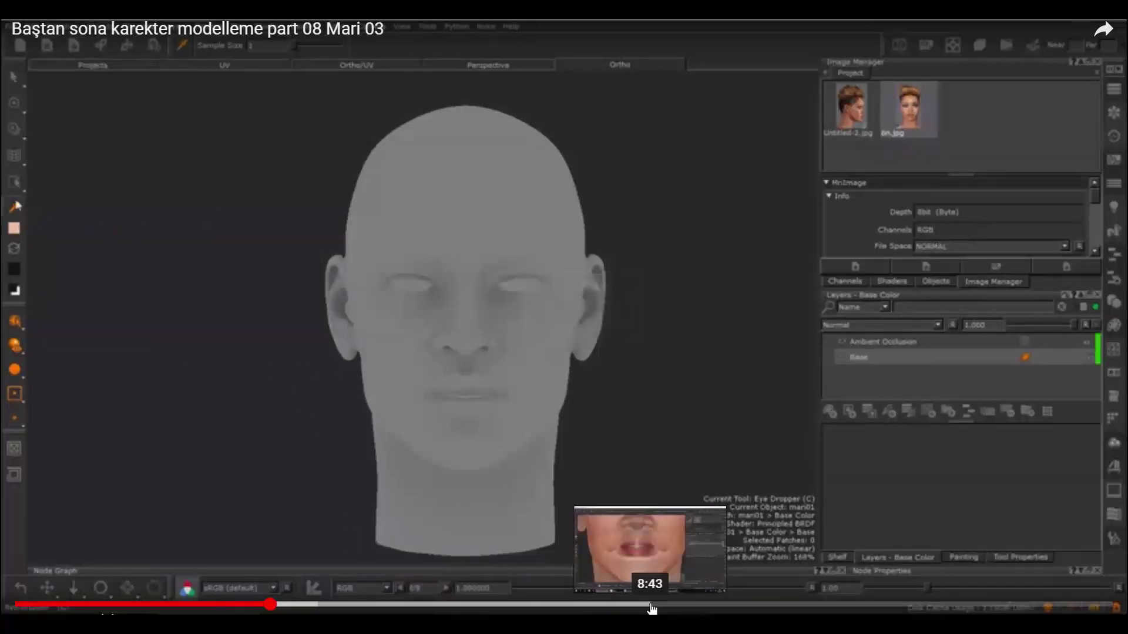
Step: Jump the tutorial to 8:43, where skin colour is projected onto the lower face
{"action": "left_click", "coordinate": [652, 609]}
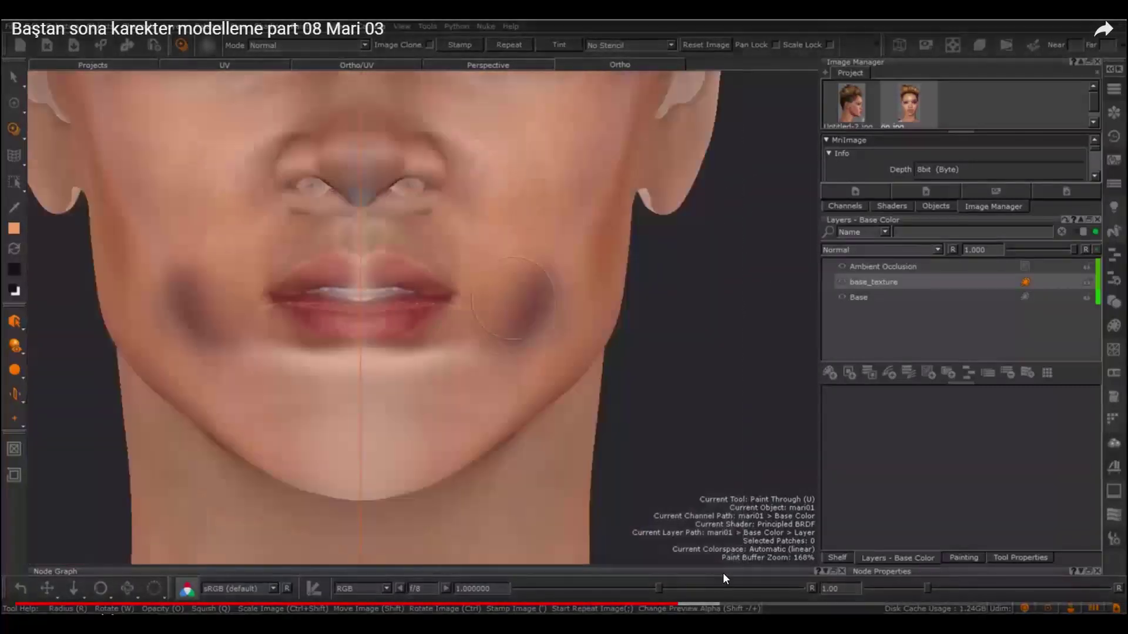
Step: Skim the tutorial through the lip and ear close-up sections
{"action": "left_click", "coordinate": [776, 604]}
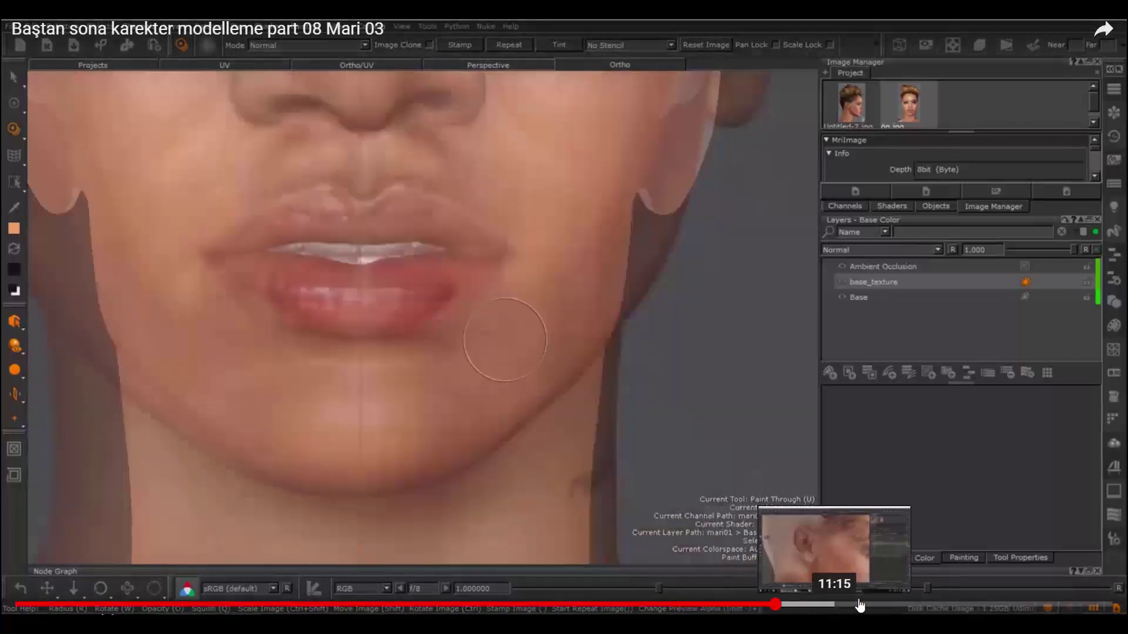
{"action": "left_click", "coordinate": [868, 604]}
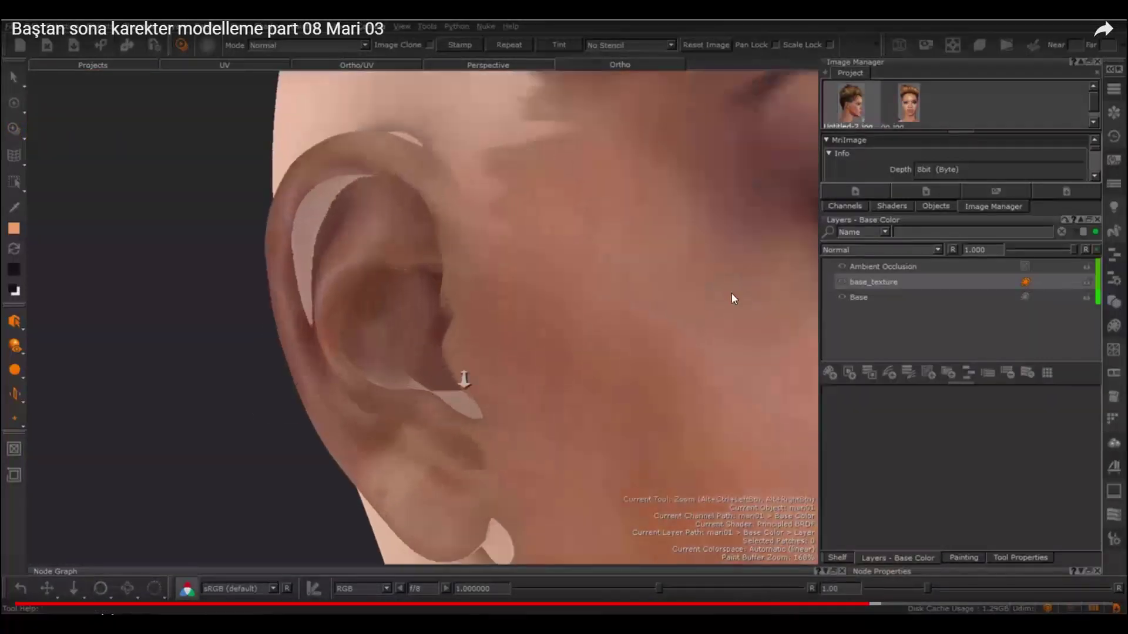
{"action": "left_click", "coordinate": [931, 604]}
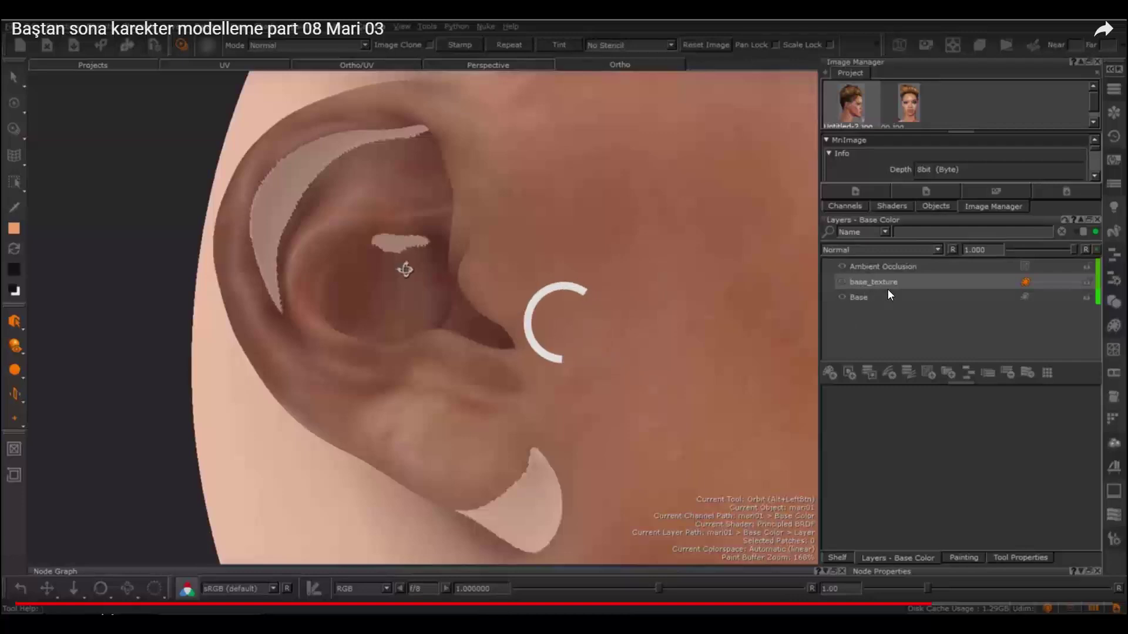
{"action": "right_click", "coordinate": [876, 283]}
{"action": "left_click", "coordinate": [848, 289]}
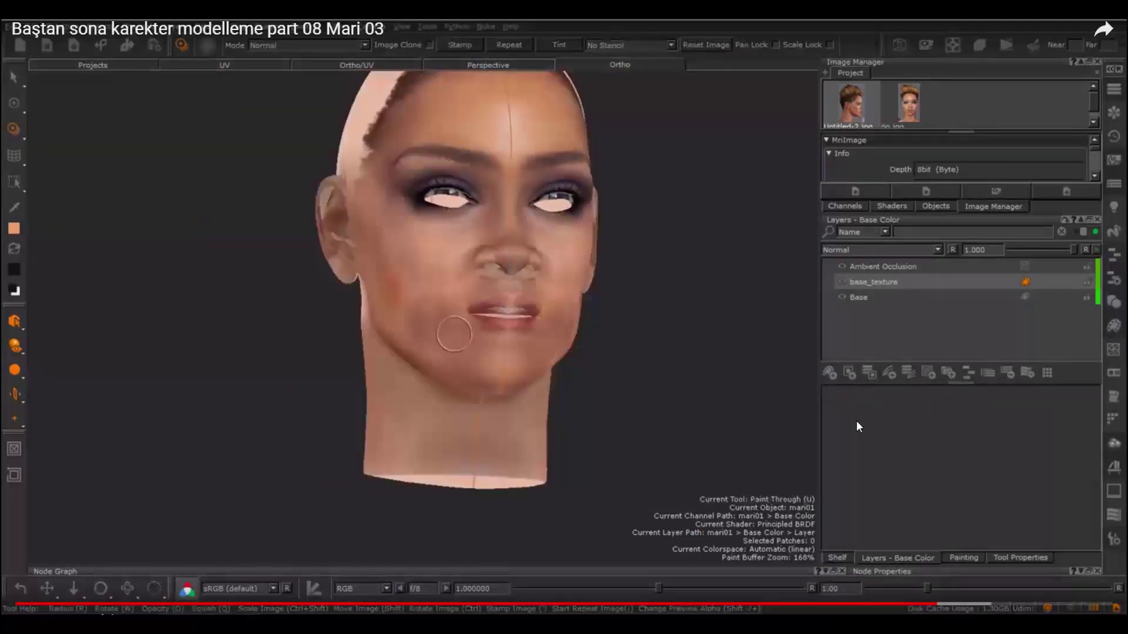
Step: Jump to the 13:19 bald-head view near the end and leave fullscreen
{"action": "left_click", "coordinate": [986, 605]}
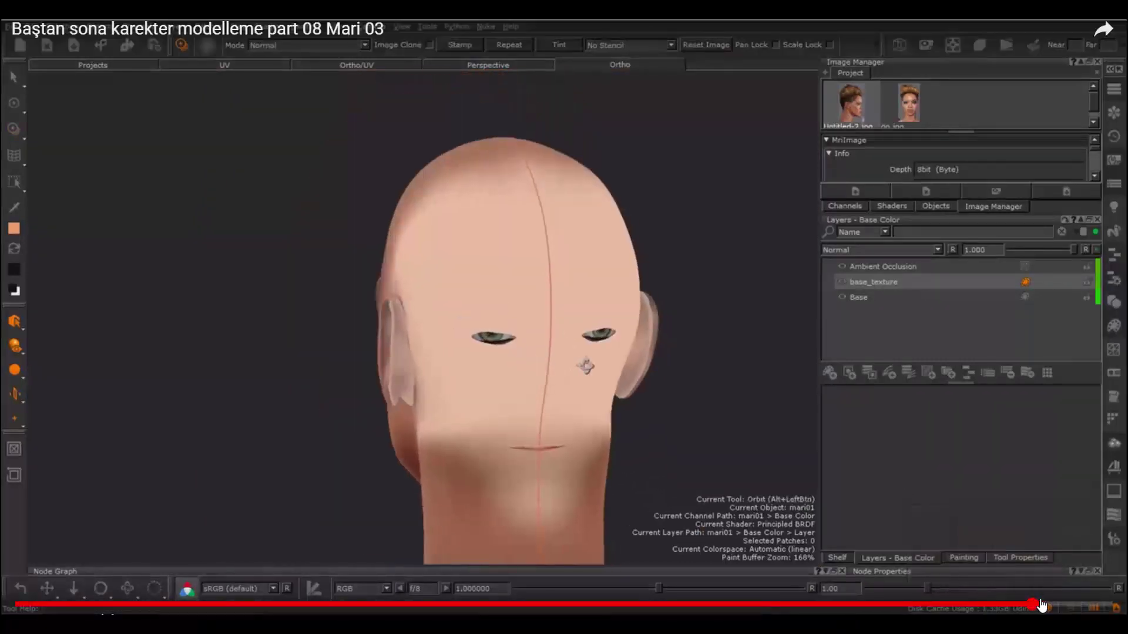
{"action": "left_click", "coordinate": [1032, 605]}
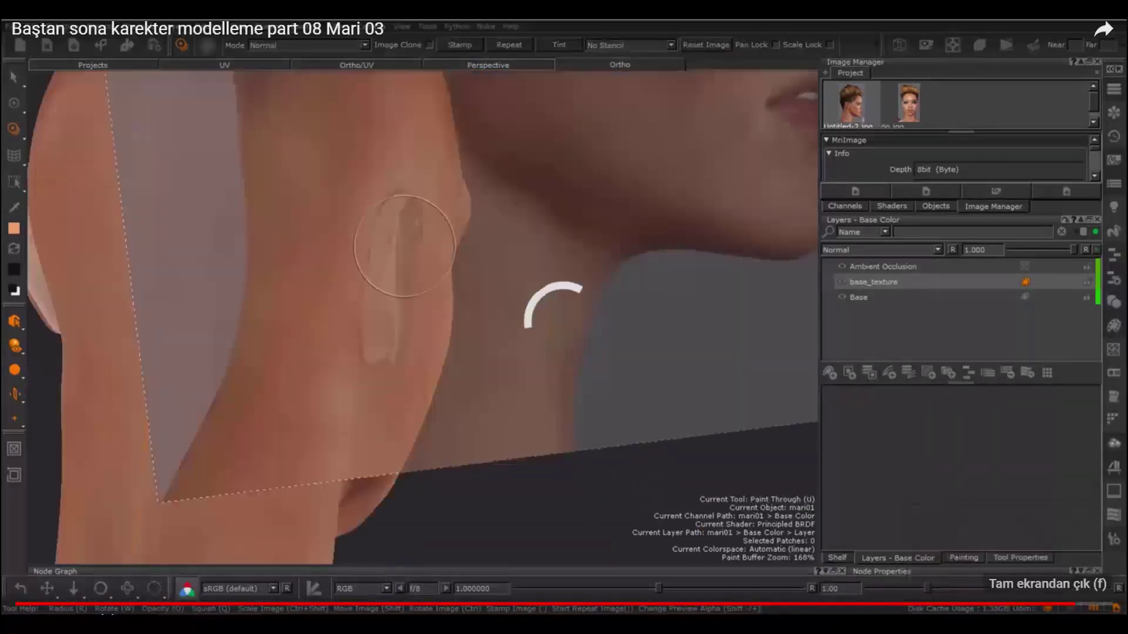
{"action": "left_click", "coordinate": [1104, 603]}
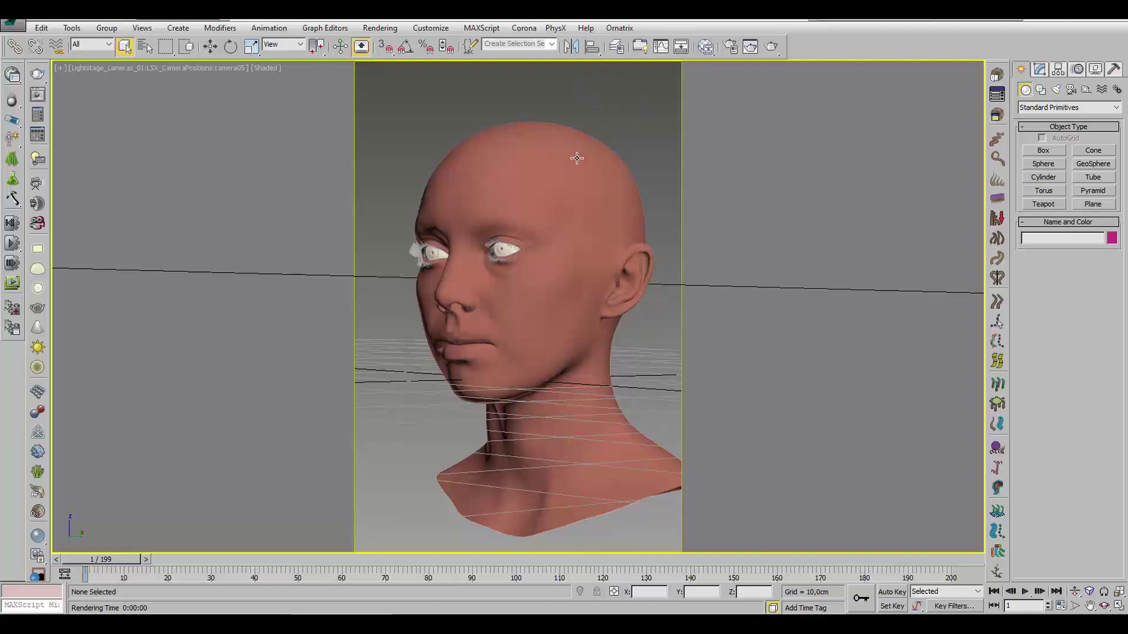
Step: Open the Slate Material Editor maximized and frame the skin material network
{"action": "left_click", "coordinate": [708, 51]}
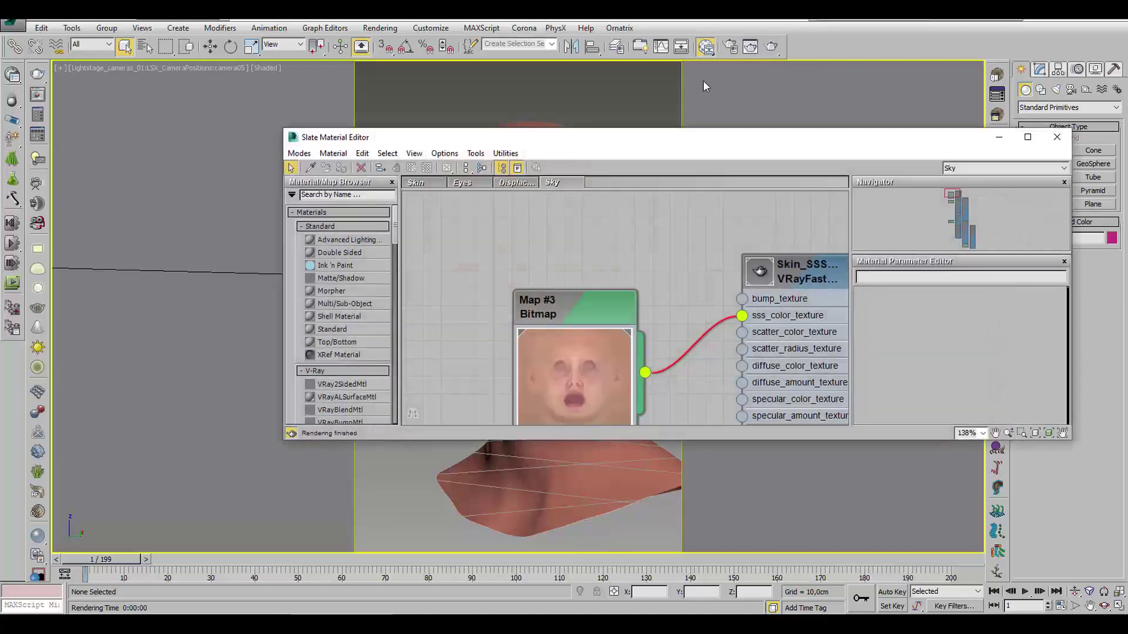
{"action": "left_click", "coordinate": [1019, 140]}
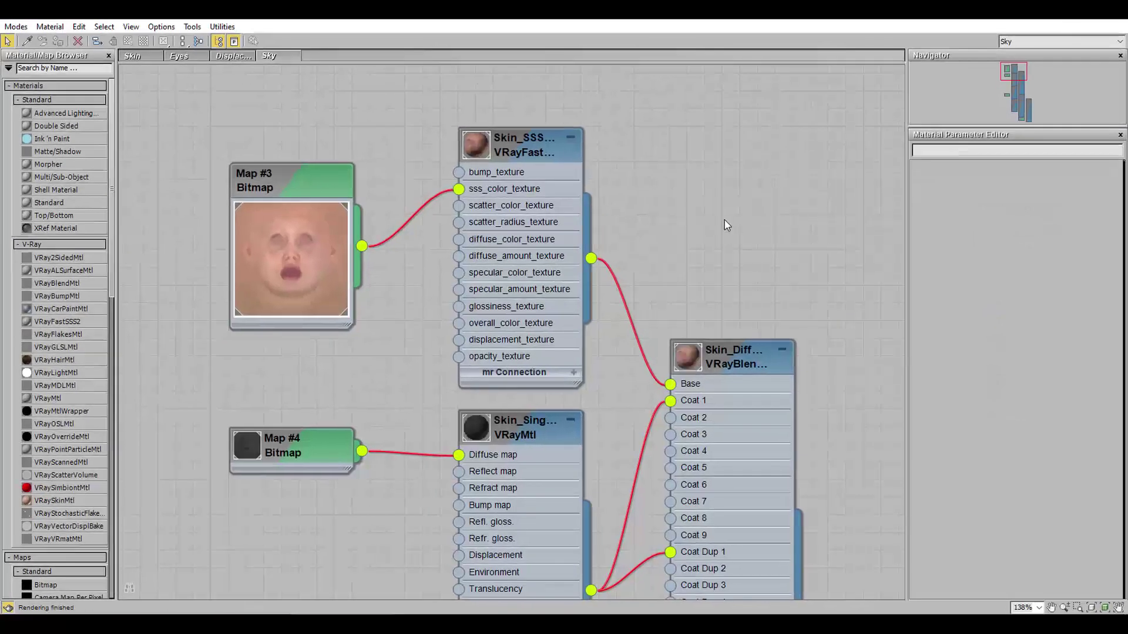
{"action": "scroll", "coordinate": [727, 229], "scroll_direction": "down", "scroll_amount": 1}
{"action": "scroll", "coordinate": [726, 226], "scroll_direction": "down", "scroll_amount": 3}
{"action": "scroll", "coordinate": [724, 220], "scroll_direction": "down", "scroll_amount": 4}
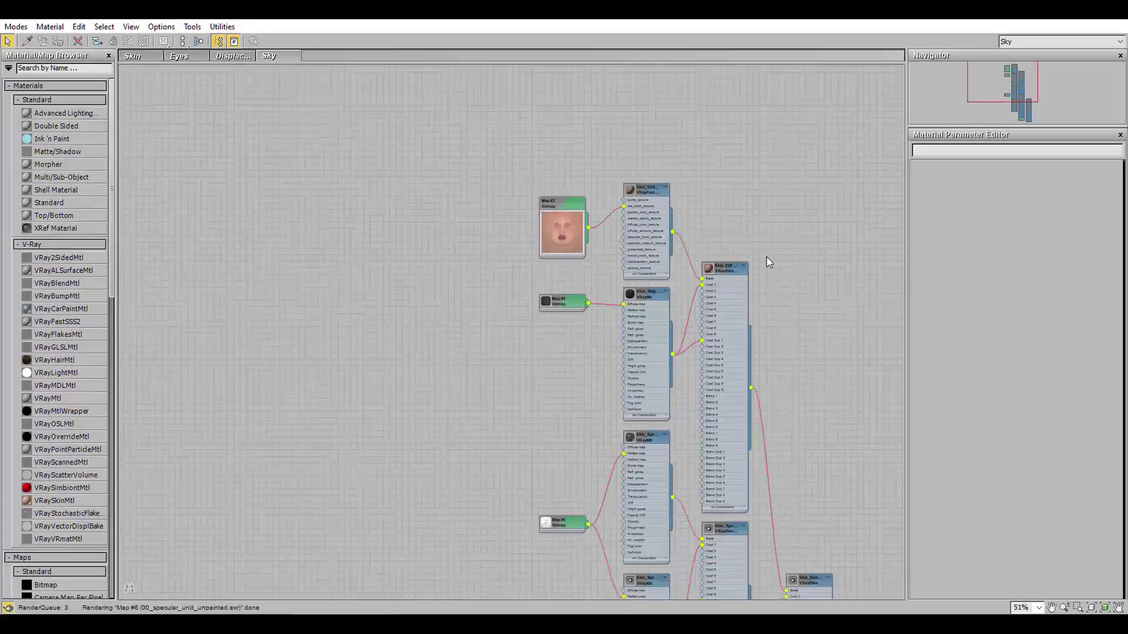
{"action": "middle_click_drag", "start_coordinate": [766, 256], "coordinate": [629, 135]}
{"action": "scroll", "coordinate": [630, 135], "scroll_direction": "down", "scroll_amount": 2}
{"action": "mouse_move", "coordinate": [710, 320]}
{"action": "middle_mouse_down"}
{"action": "mouse_move", "coordinate": [652, 222]}
{"action": "mouse_move", "coordinate": [702, 318]}
{"action": "middle_mouse_up"}
{"action": "middle_click_drag", "start_coordinate": [660, 165], "coordinate": [673, 221]}
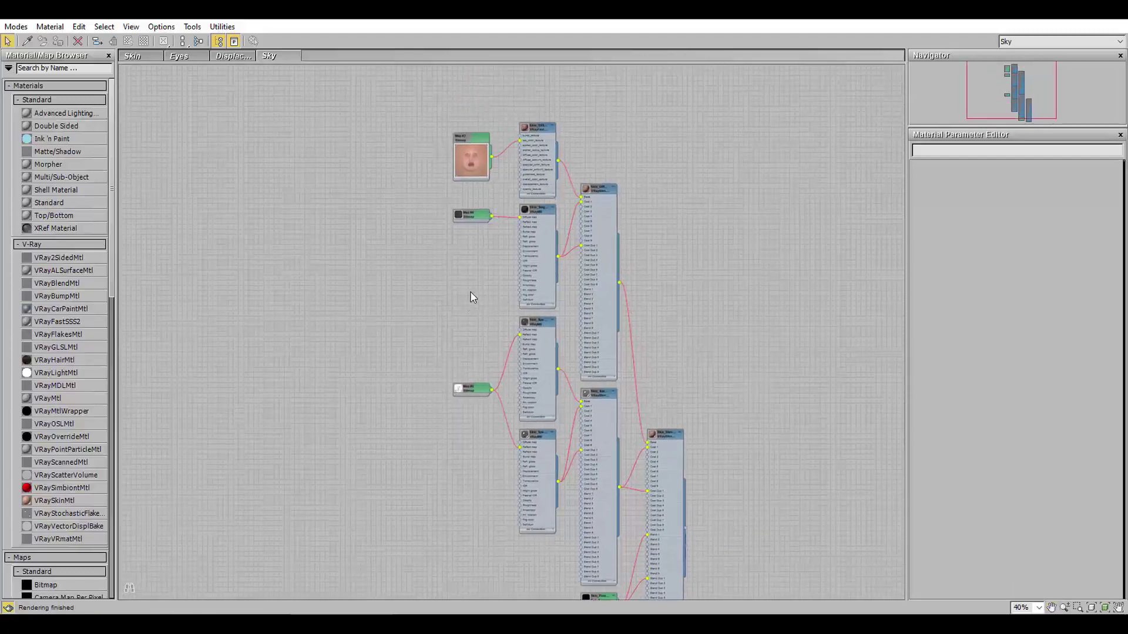
{"action": "scroll", "coordinate": [470, 159], "scroll_direction": "up", "scroll_amount": 3}
{"action": "scroll", "coordinate": [469, 162], "scroll_direction": "up", "scroll_amount": 4}
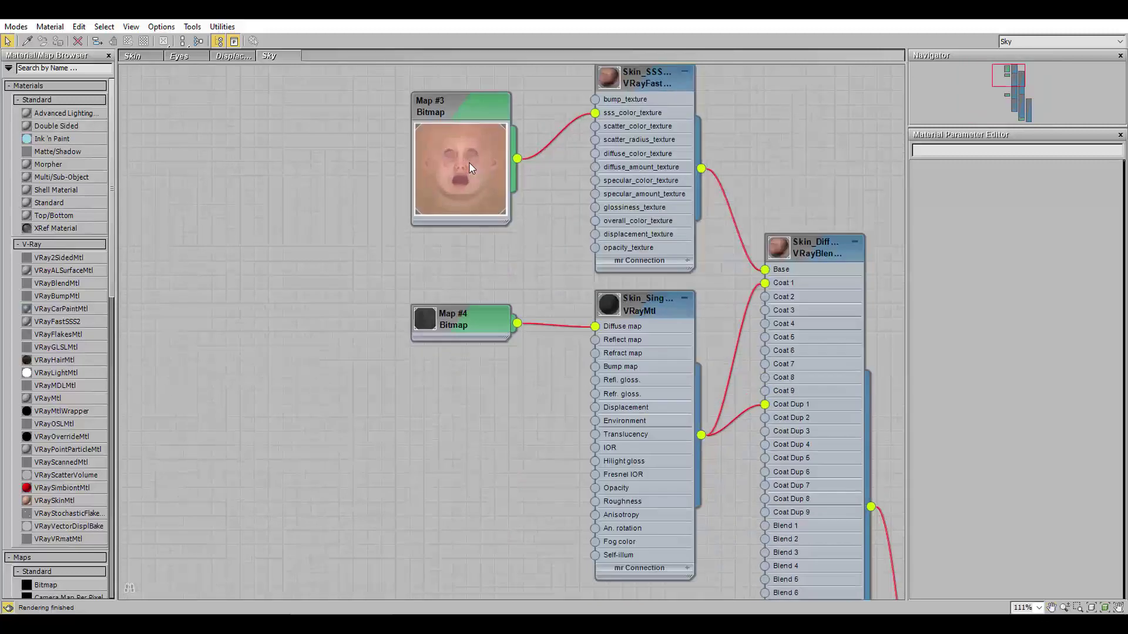
{"action": "scroll", "coordinate": [469, 162], "scroll_direction": "up", "scroll_amount": 2}
{"action": "middle_click_drag", "start_coordinate": [595, 221], "coordinate": [525, 367]}
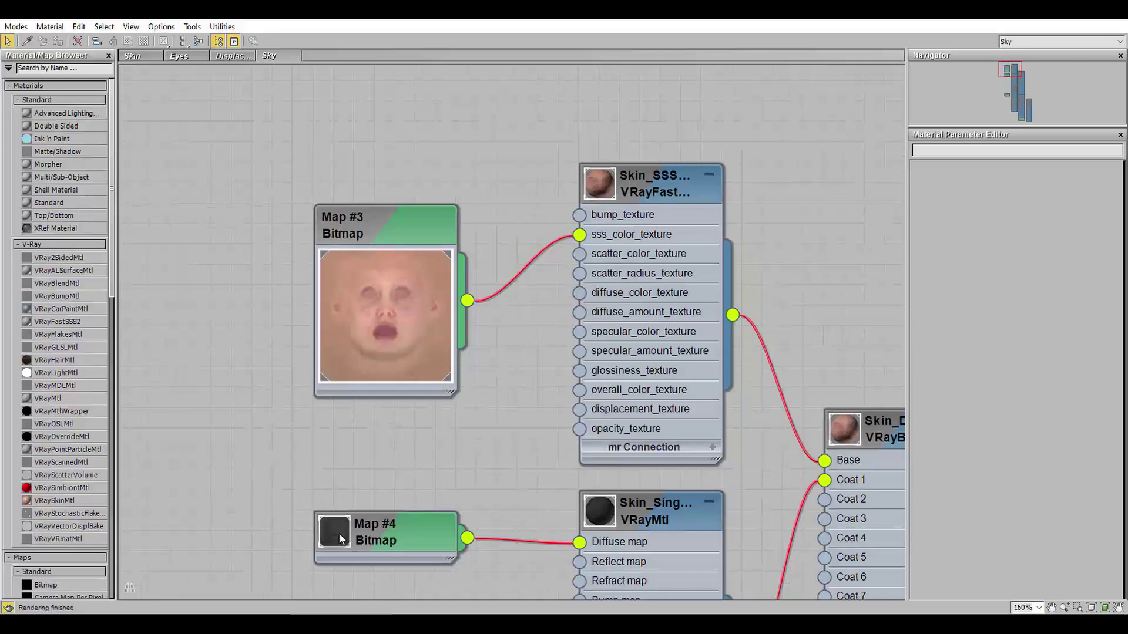
Step: Expand the Map #4 bitmap preview and centre the graph on its links
{"action": "double_click", "coordinate": [339, 537]}
{"action": "scroll", "coordinate": [572, 431], "scroll_direction": "down", "scroll_amount": 1}
{"action": "middle_click_drag", "start_coordinate": [524, 472], "coordinate": [523, 210]}
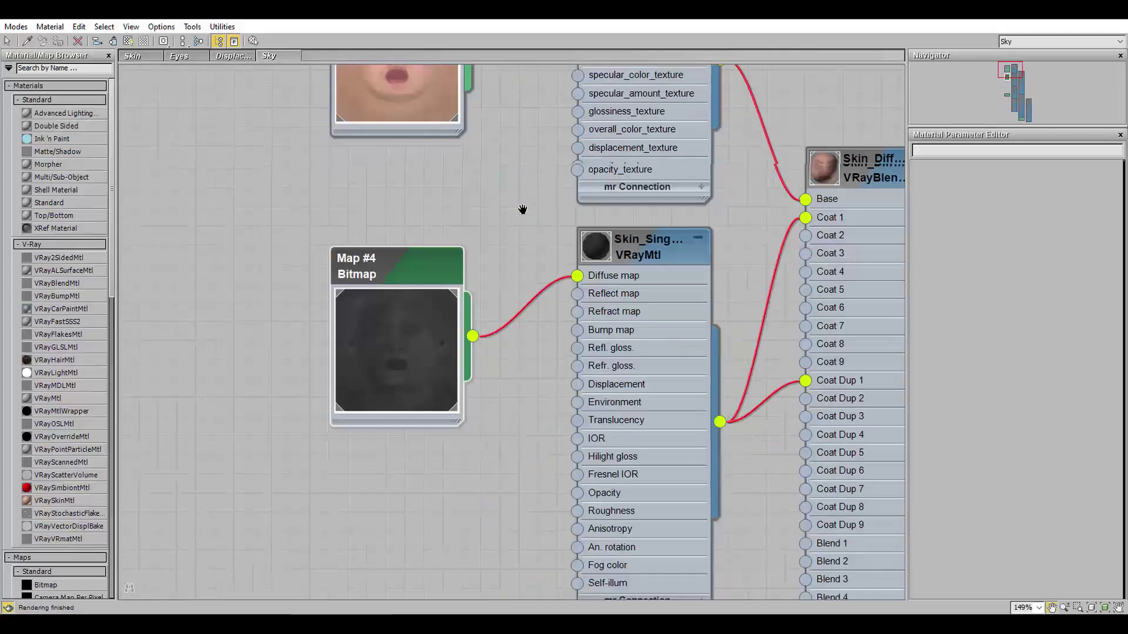
{"action": "scroll", "coordinate": [473, 324], "scroll_direction": "down", "scroll_amount": 3}
{"action": "middle_click_drag", "start_coordinate": [462, 467], "coordinate": [497, 45]}
Step: Expand the Map #6 preview and reveal its specular and blend material connections
{"action": "double_click", "coordinate": [404, 433]}
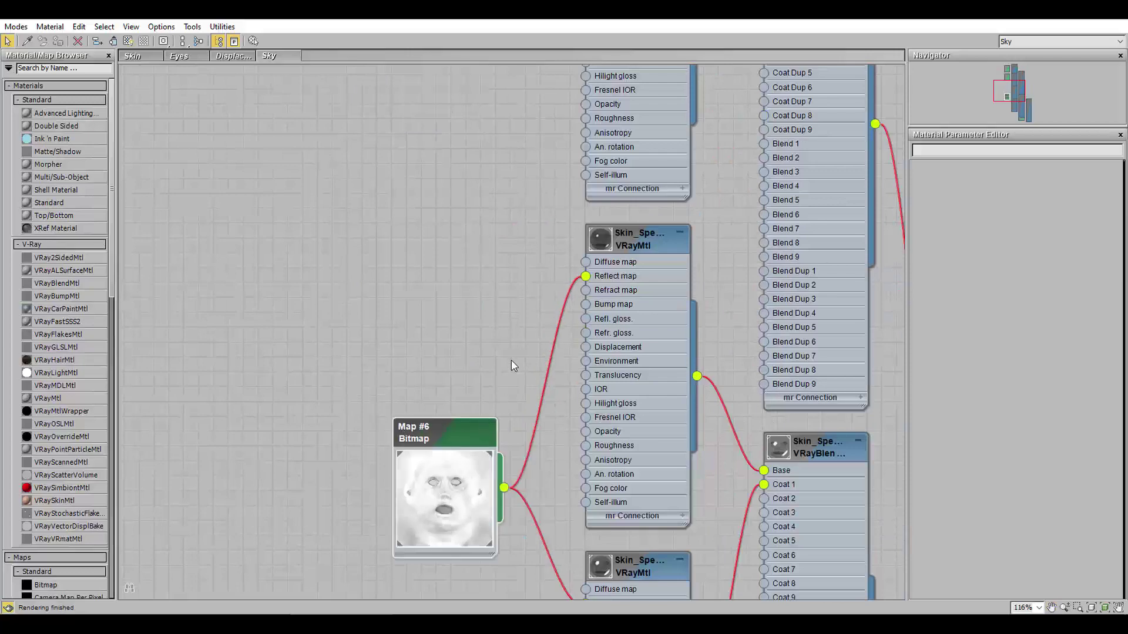
{"action": "middle_click_drag", "start_coordinate": [511, 360], "coordinate": [541, 140]}
{"action": "scroll", "coordinate": [708, 175], "scroll_direction": "down", "scroll_amount": 1}
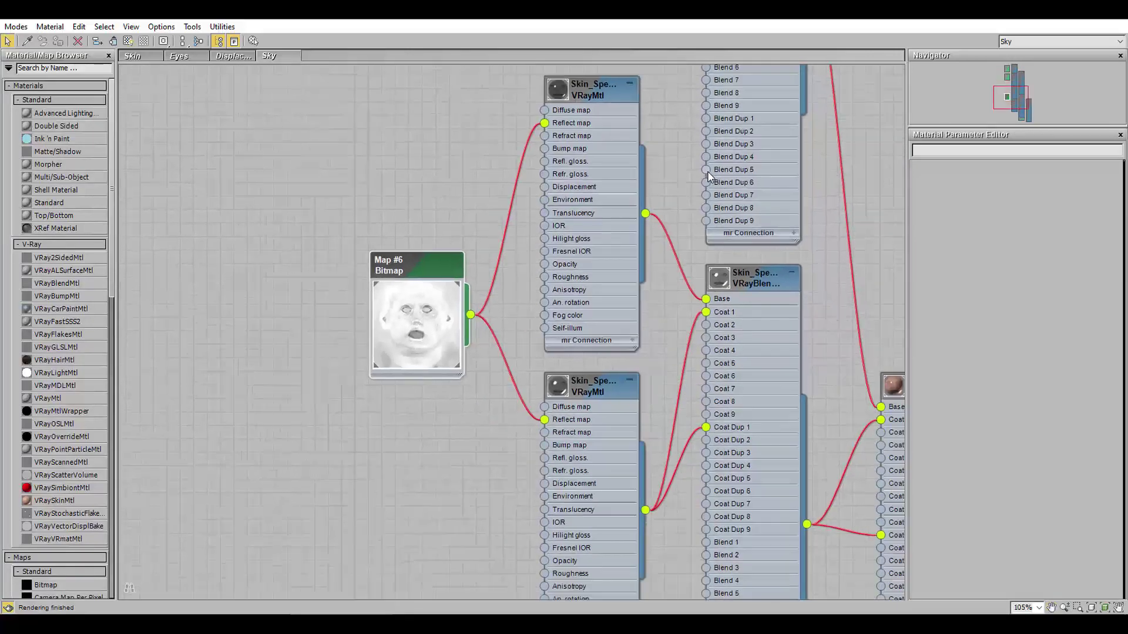
{"action": "scroll", "coordinate": [708, 175], "scroll_direction": "down", "scroll_amount": 1}
{"action": "middle_click_drag", "start_coordinate": [678, 195], "coordinate": [600, 215]}
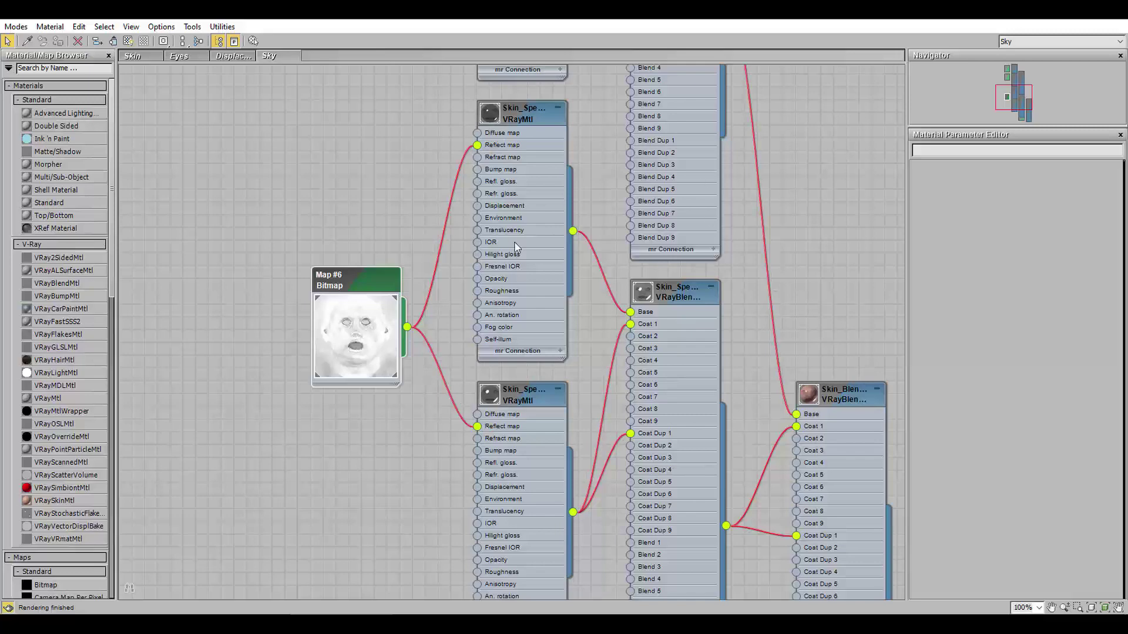
{"action": "scroll", "coordinate": [435, 364], "scroll_direction": "down", "scroll_amount": 10}
{"action": "scroll", "coordinate": [474, 250], "scroll_direction": "up", "scroll_amount": 4}
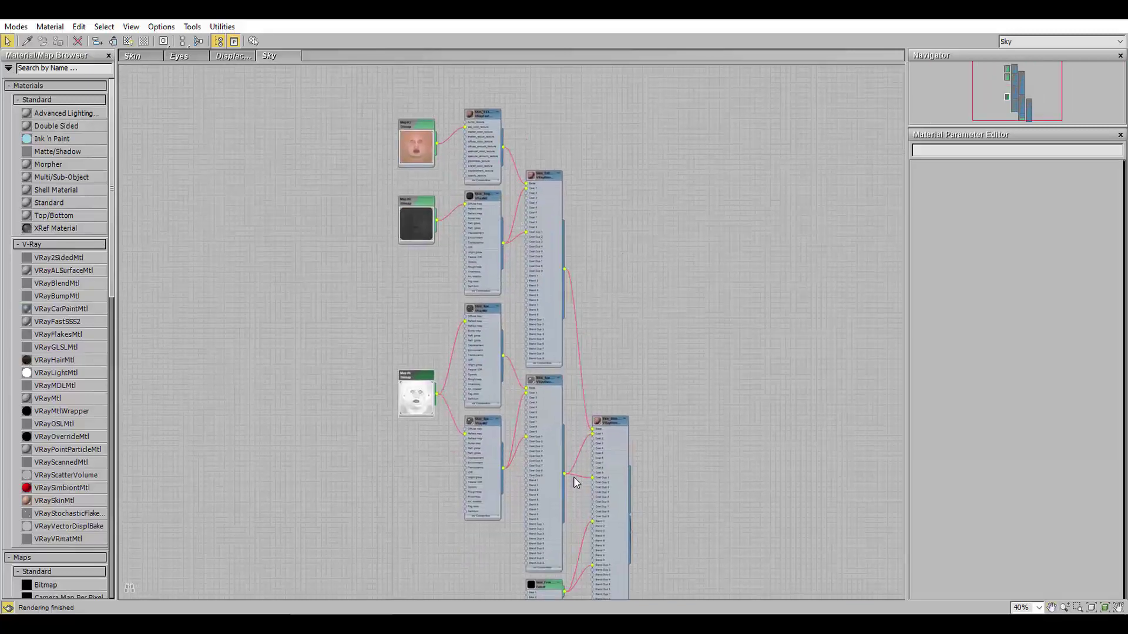
Step: Pan and zoom the node view to inspect Map #3 feeding the VRayFastSSS2 material
{"action": "middle_click_drag", "start_coordinate": [649, 451], "coordinate": [681, 352]}
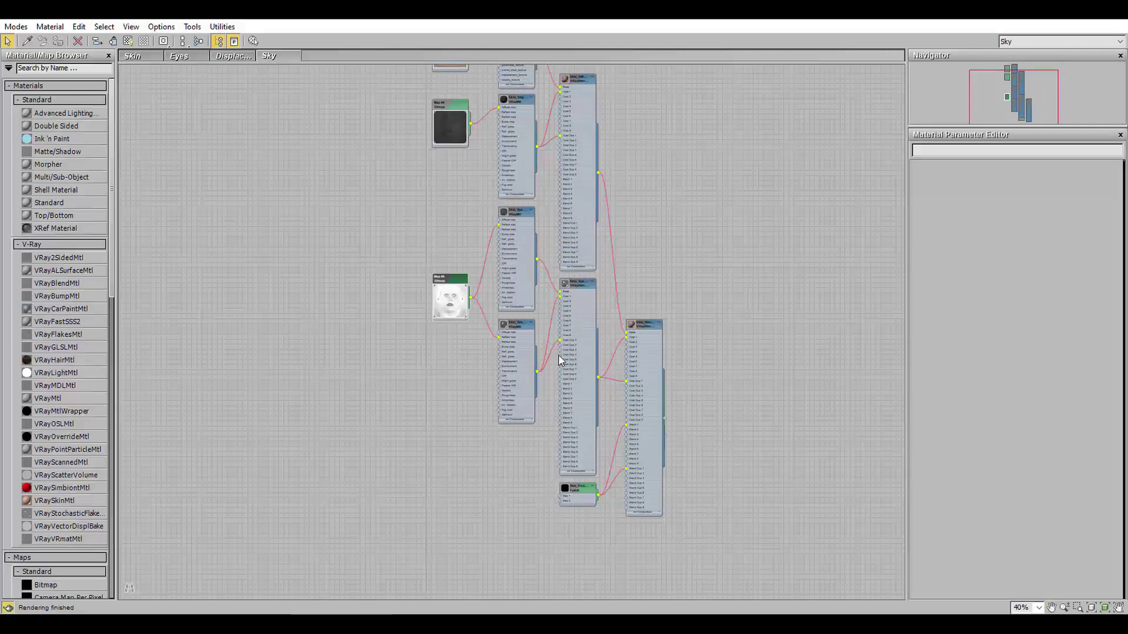
{"action": "scroll", "coordinate": [650, 374], "scroll_direction": "up", "scroll_amount": 5}
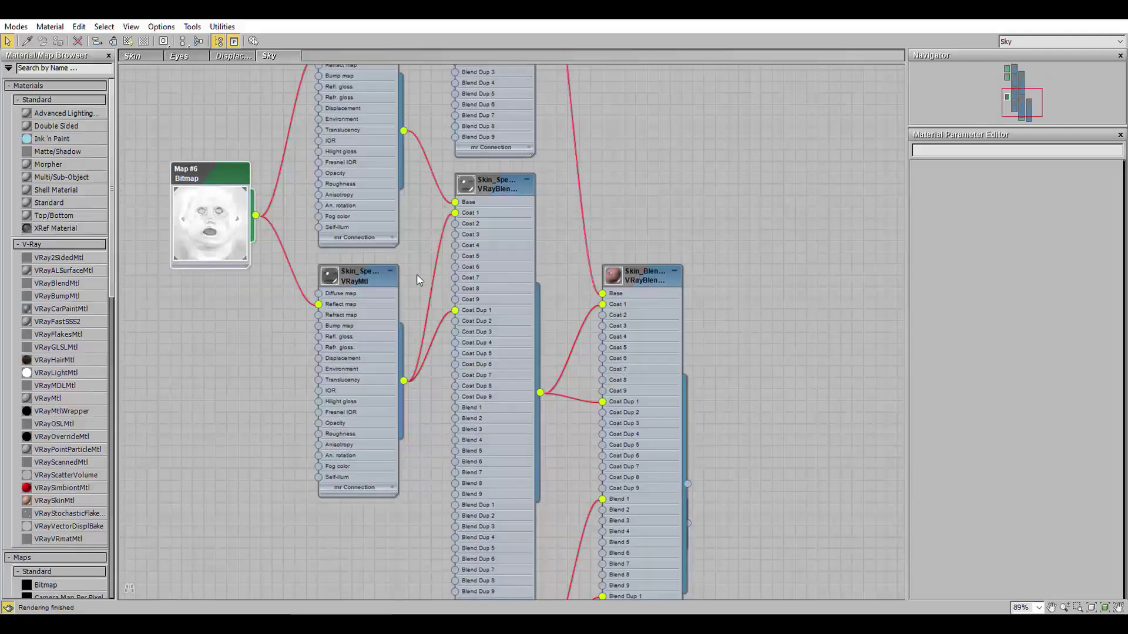
{"action": "middle_click_drag", "start_coordinate": [270, 95], "coordinate": [475, 417]}
{"action": "scroll", "coordinate": [474, 416], "scroll_direction": "down", "scroll_amount": 1}
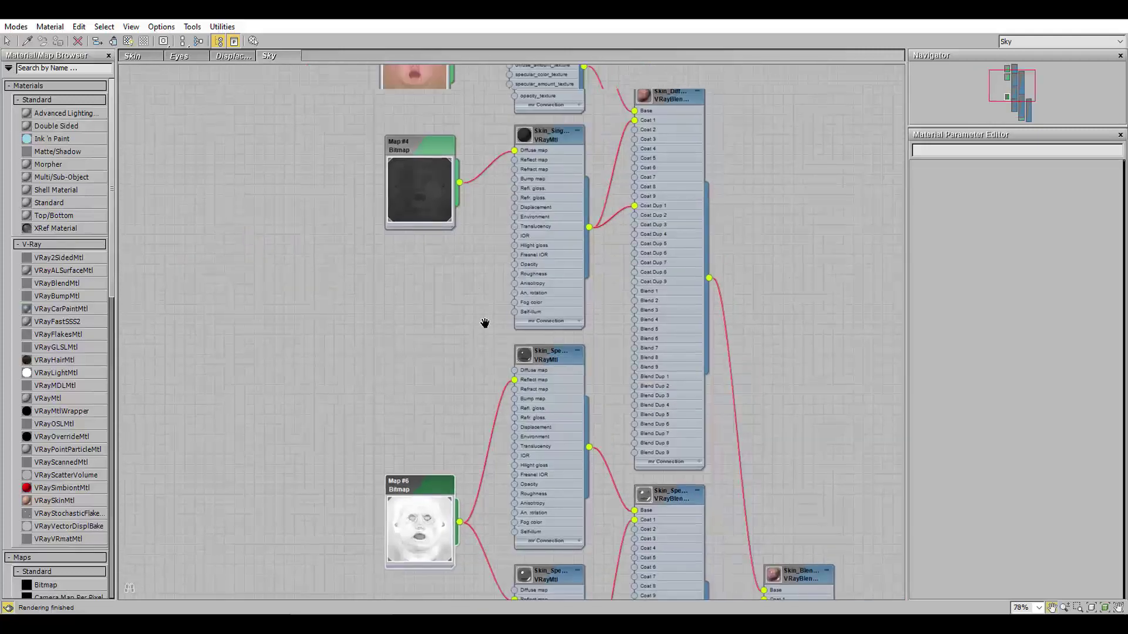
{"action": "middle_click_drag", "start_coordinate": [486, 323], "coordinate": [471, 445]}
{"action": "middle_click_drag", "start_coordinate": [478, 182], "coordinate": [480, 202]}
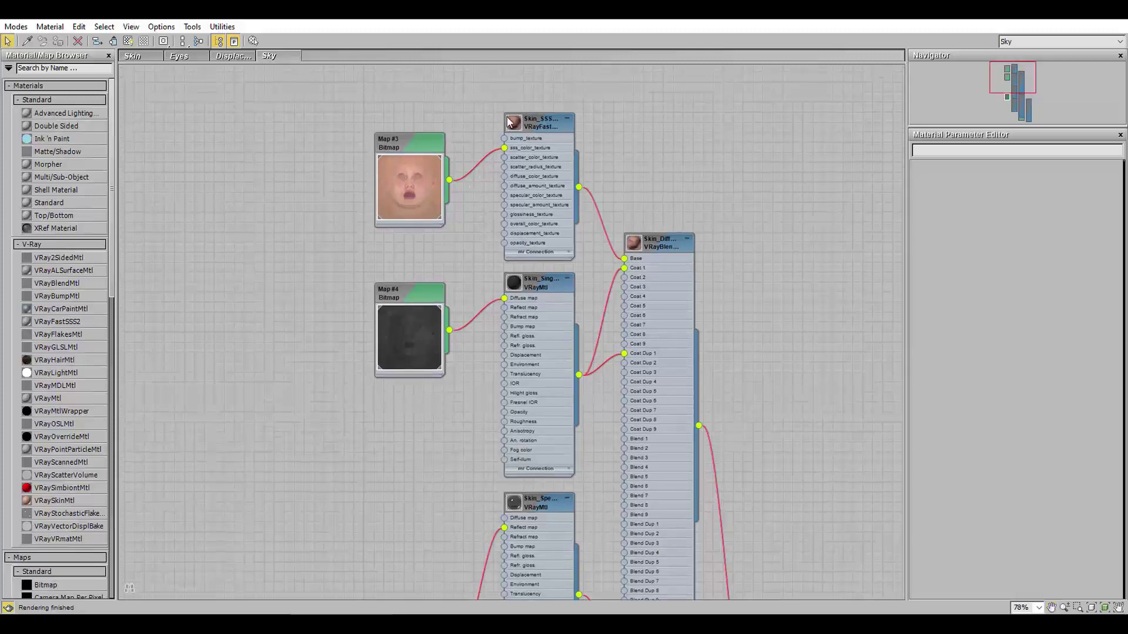
{"action": "scroll", "coordinate": [392, 197], "scroll_direction": "up", "scroll_amount": 1}
{"action": "scroll", "coordinate": [395, 191], "scroll_direction": "up", "scroll_amount": 1}
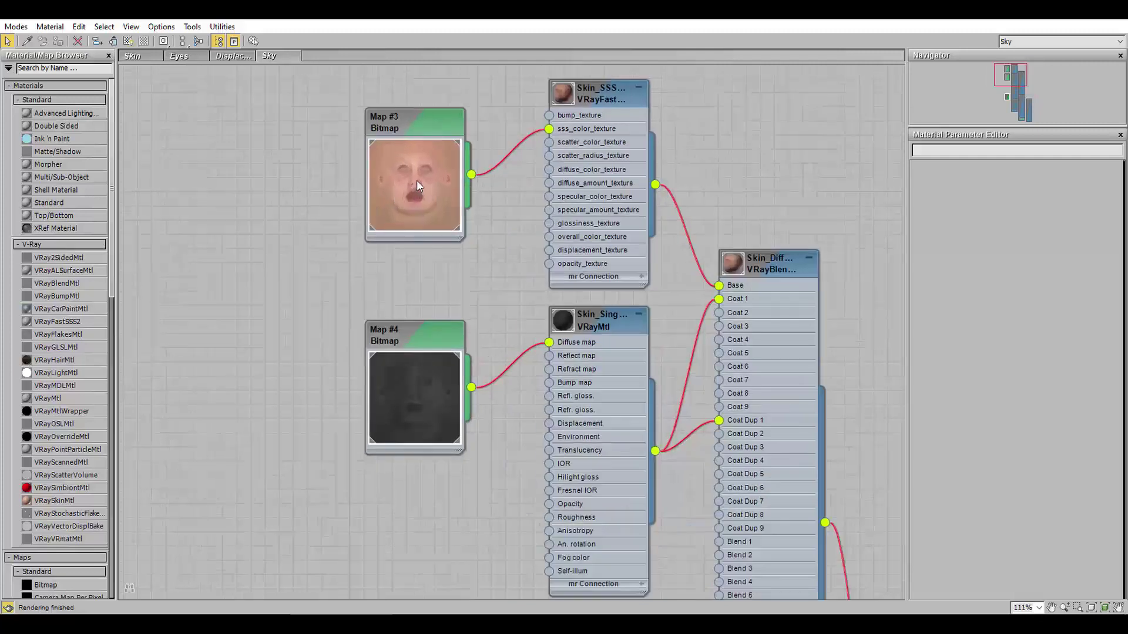
{"action": "scroll", "coordinate": [436, 164], "scroll_direction": "up", "scroll_amount": 2}
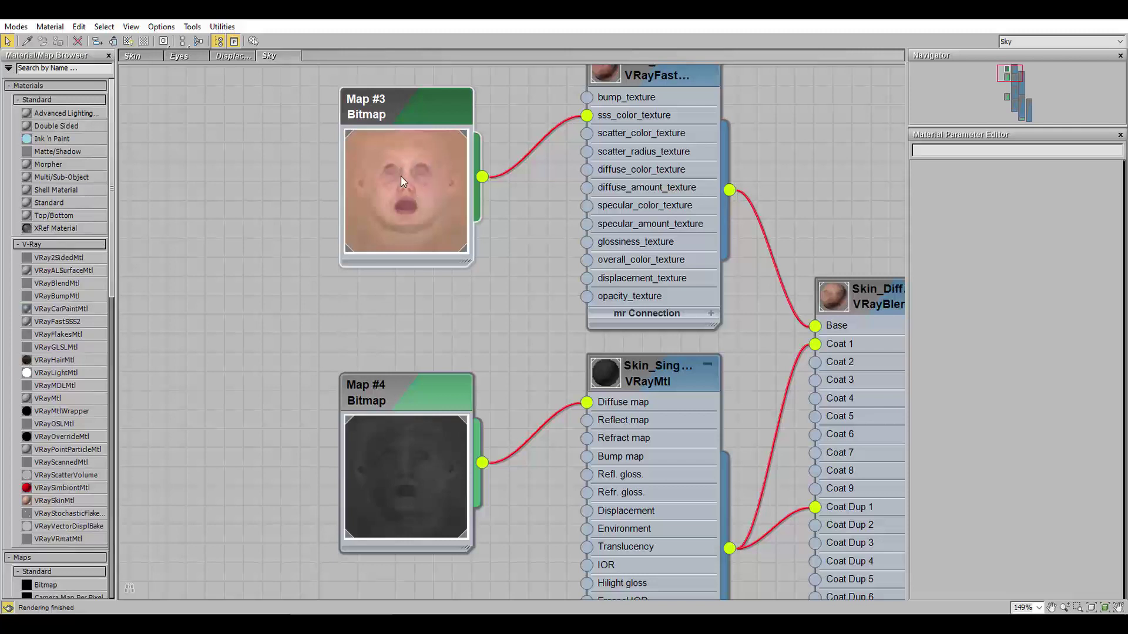
{"action": "middle_click_drag", "start_coordinate": [528, 494], "coordinate": [534, 391]}
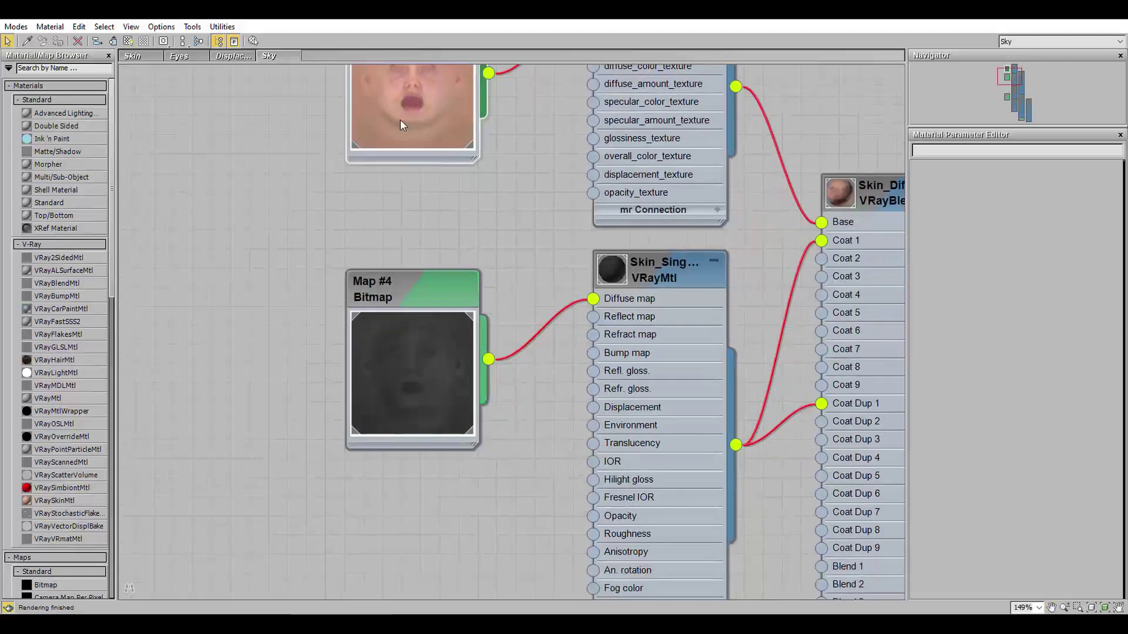
Step: Enlarge the Skin_Single VRayMtl sphere preview and load Map #4's bitmap parameters
{"action": "left_click", "coordinate": [433, 340]}
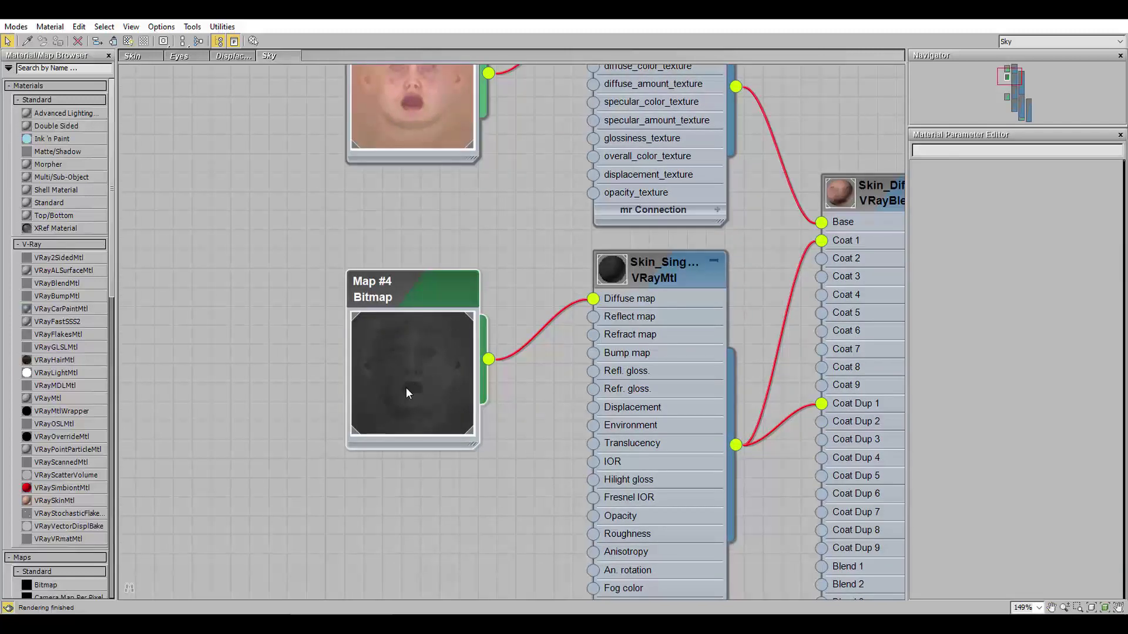
{"action": "double_click", "coordinate": [623, 273]}
{"action": "scroll", "coordinate": [630, 323], "scroll_direction": "down", "scroll_amount": 2}
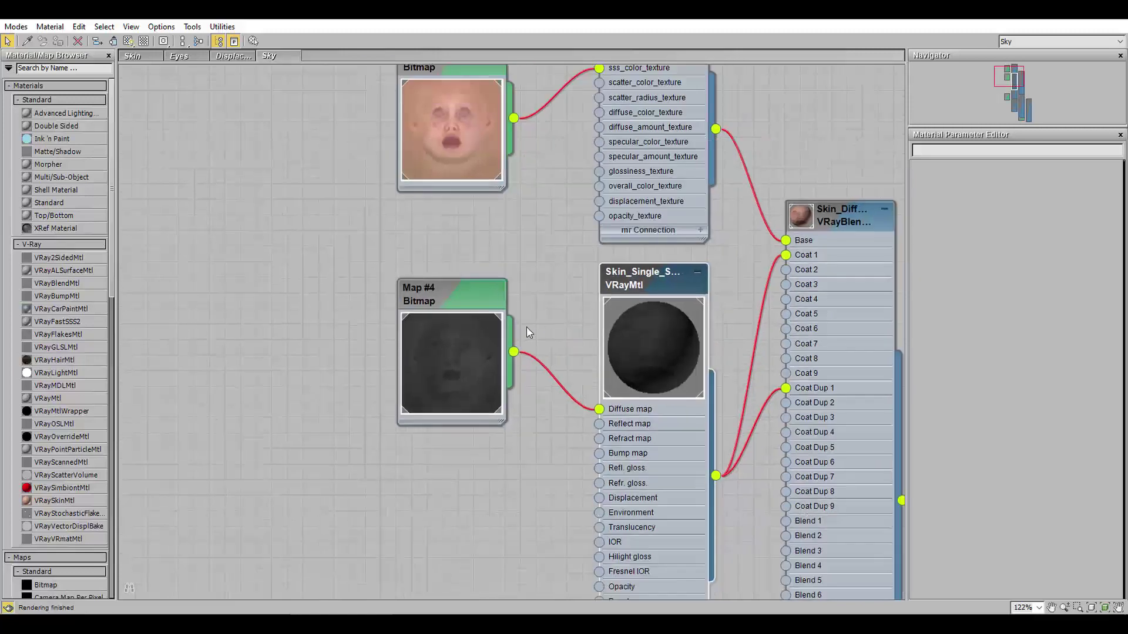
{"action": "middle_click_drag", "start_coordinate": [491, 320], "coordinate": [396, 273]}
{"action": "double_click", "coordinate": [396, 273]}
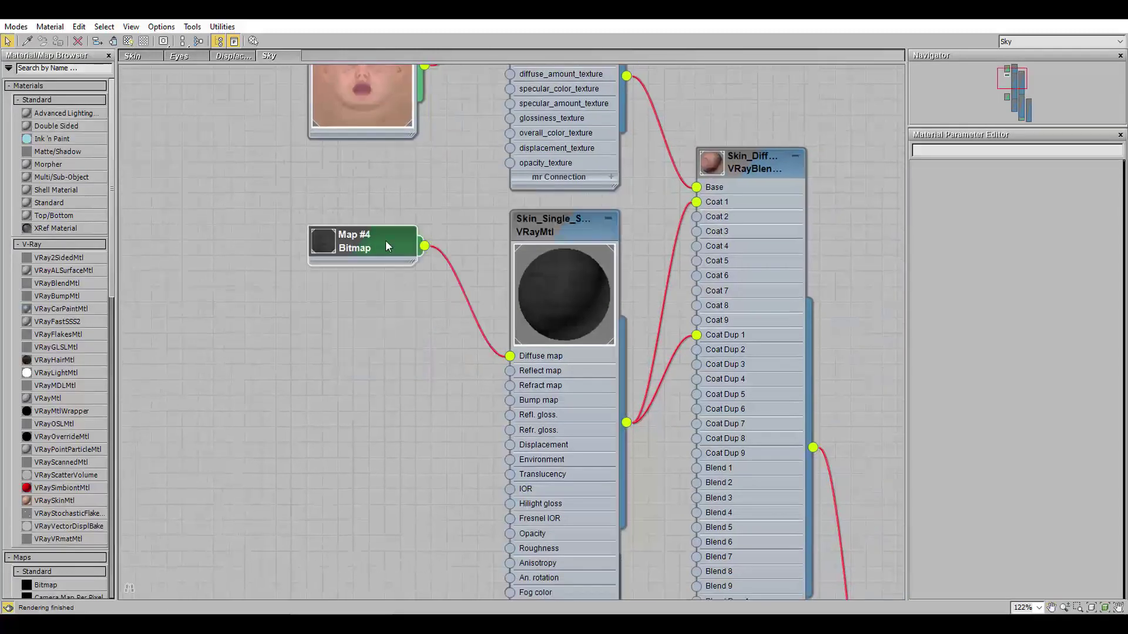
{"action": "left_click", "coordinate": [1087, 359]}
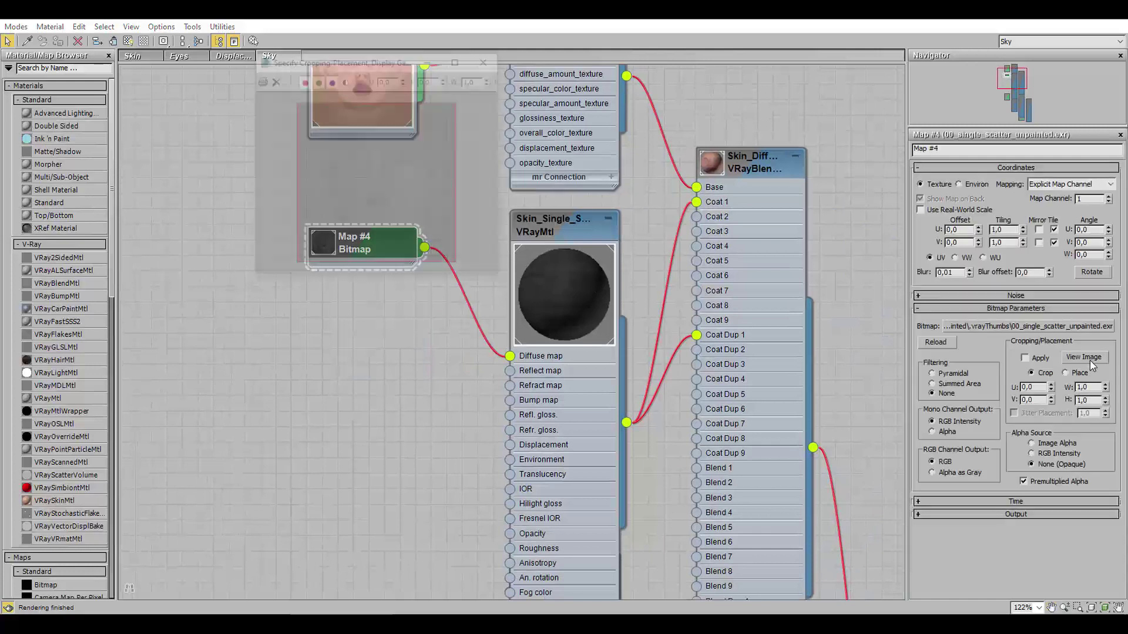
{"action": "left_click", "coordinate": [458, 60]}
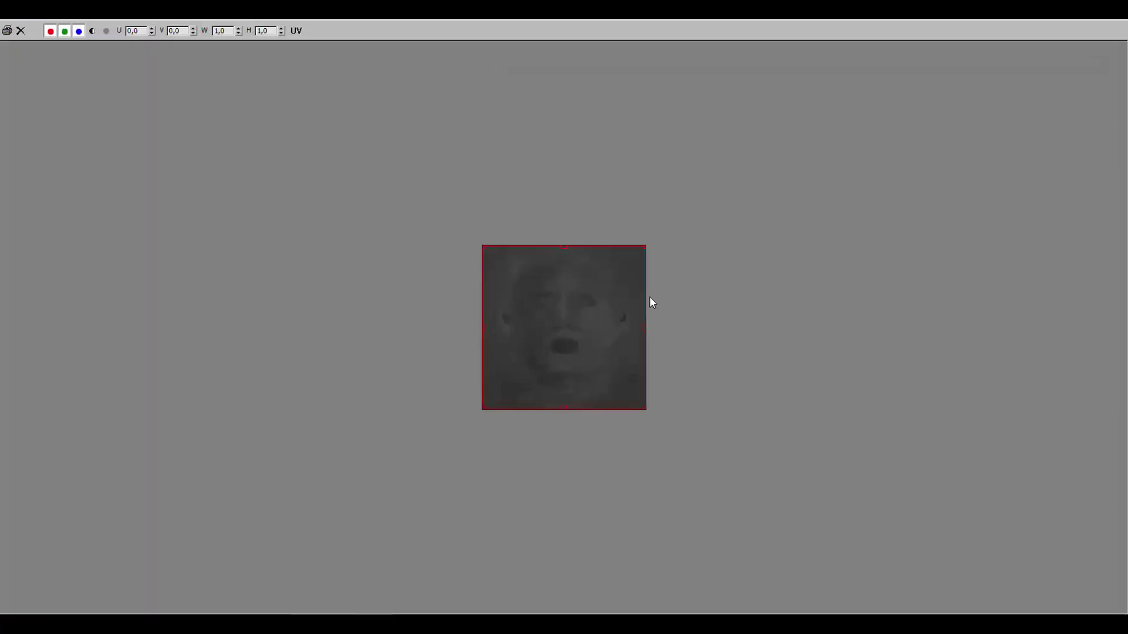
{"action": "left_click", "coordinate": [1110, 19]}
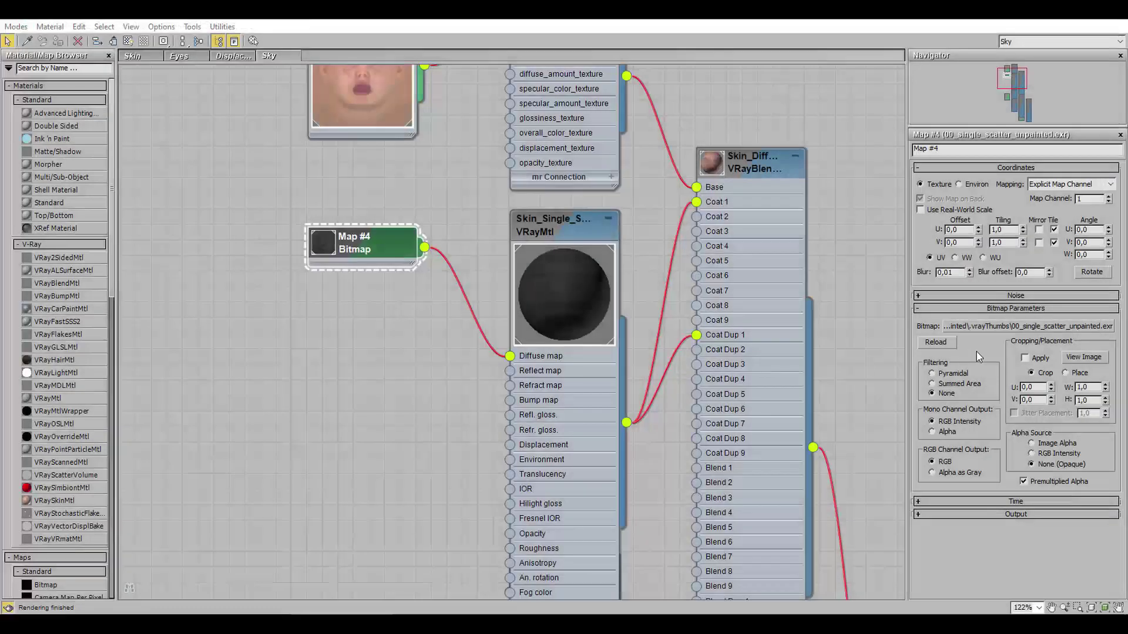
{"action": "left_click", "coordinate": [1049, 326]}
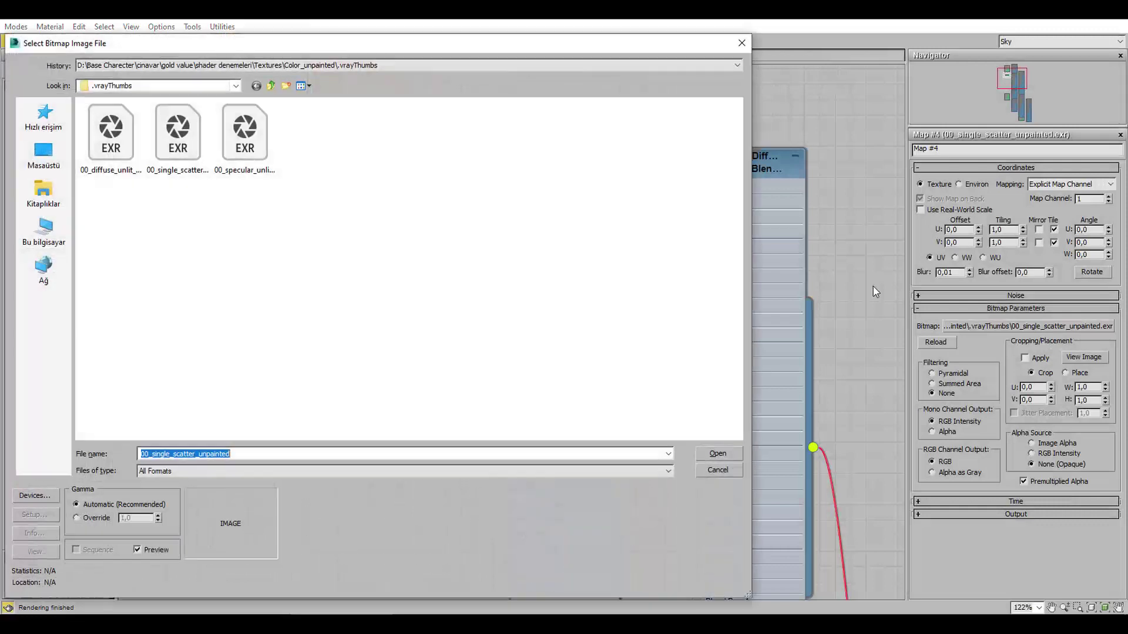
{"action": "left_click", "coordinate": [254, 154]}
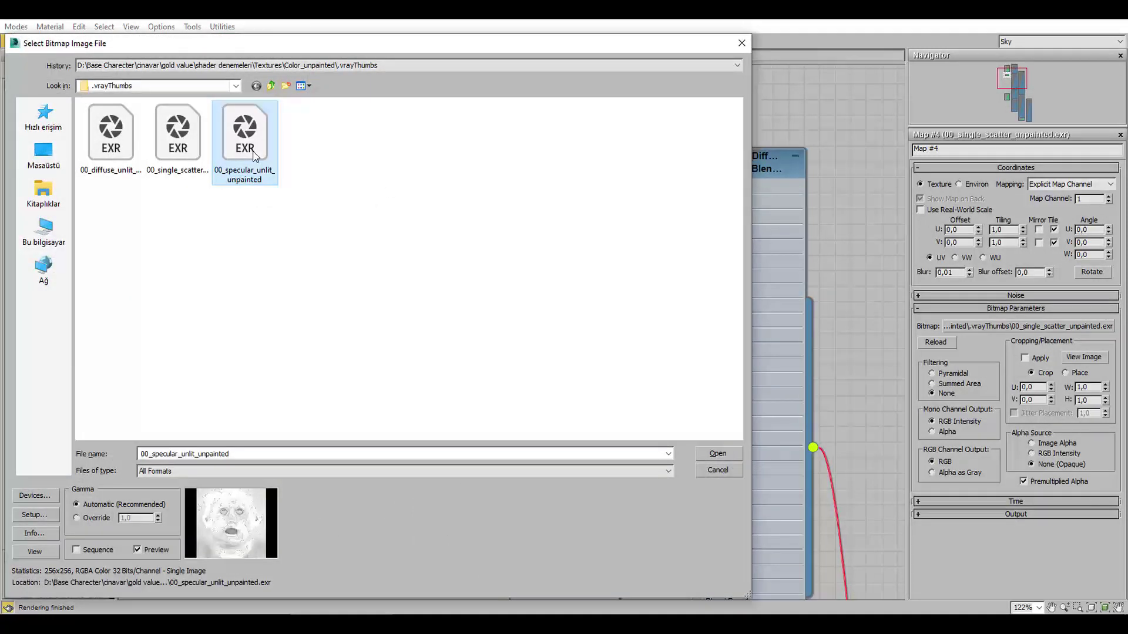
{"action": "left_click", "coordinate": [387, 67]}
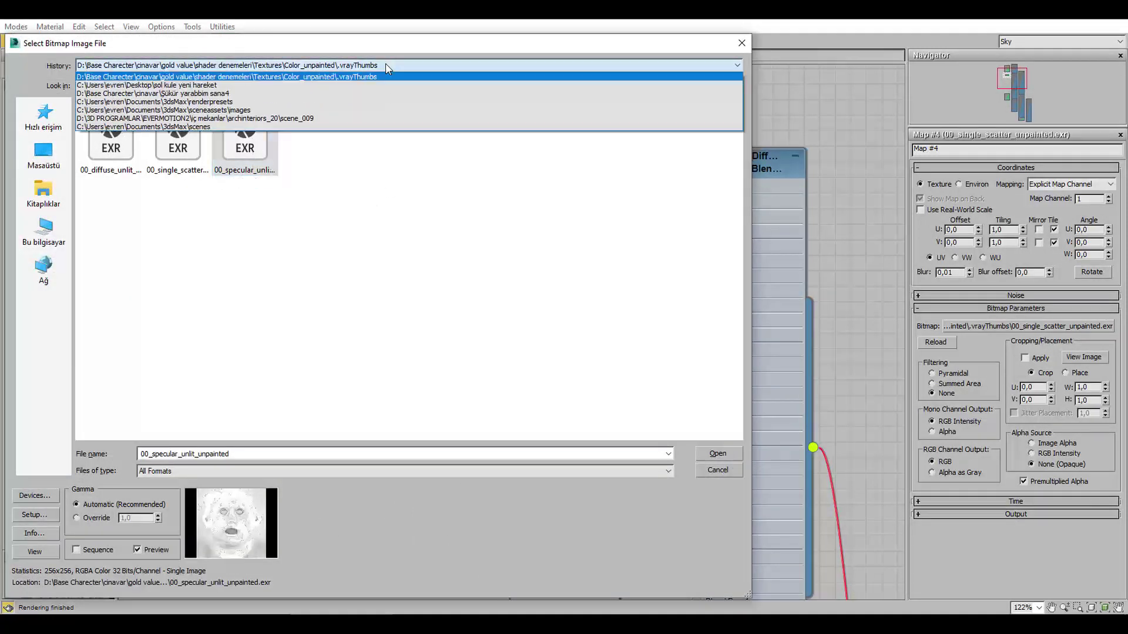
{"action": "left_click", "coordinate": [387, 85]}
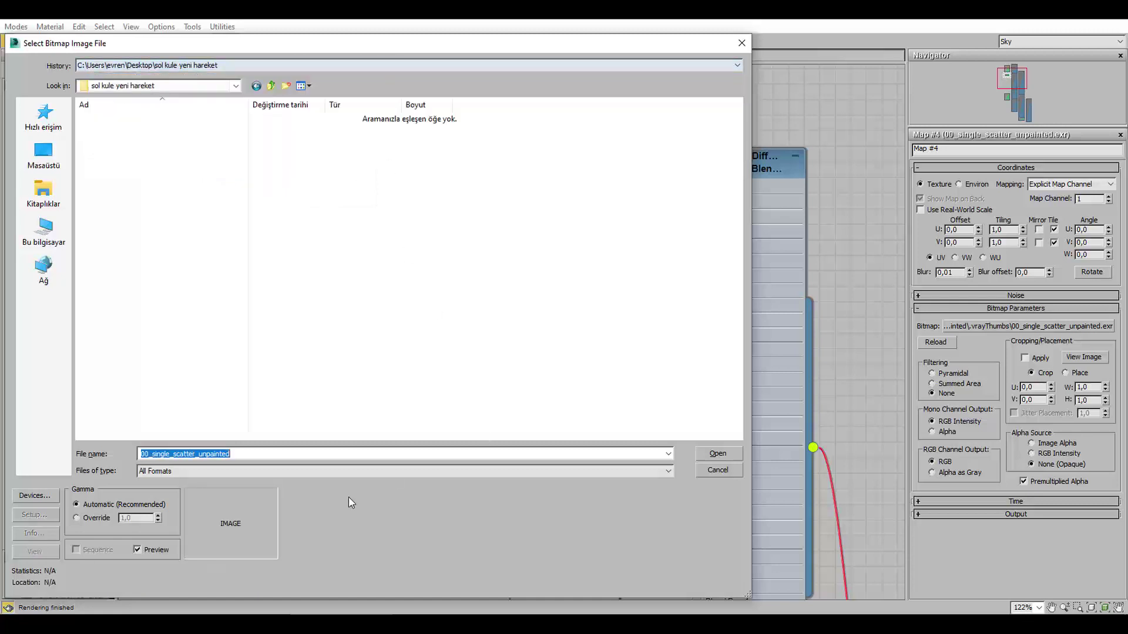
{"action": "left_click", "coordinate": [708, 470]}
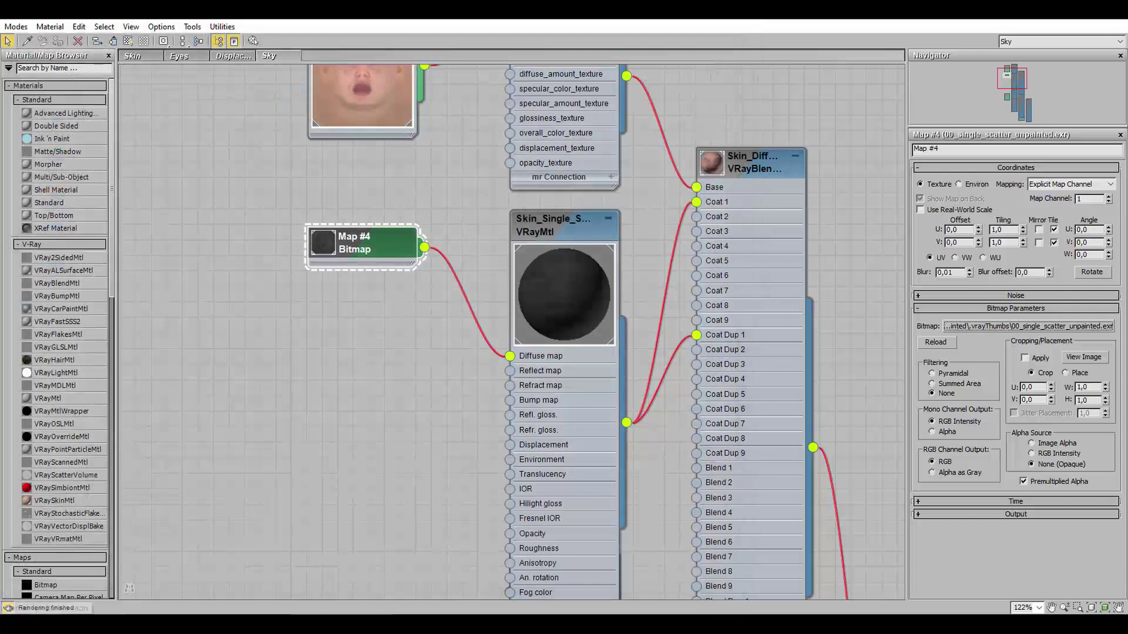
{"action": "key", "text": "super+r"}
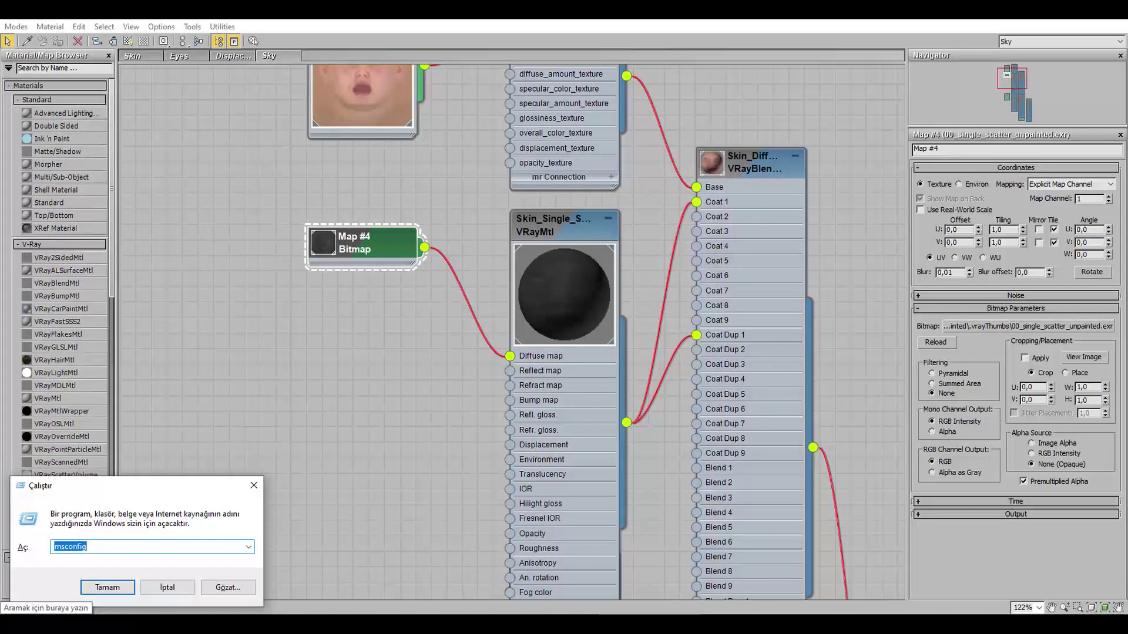
{"action": "key", "text": "BackSpace"}
{"action": "key", "text": "ctrl+v"}
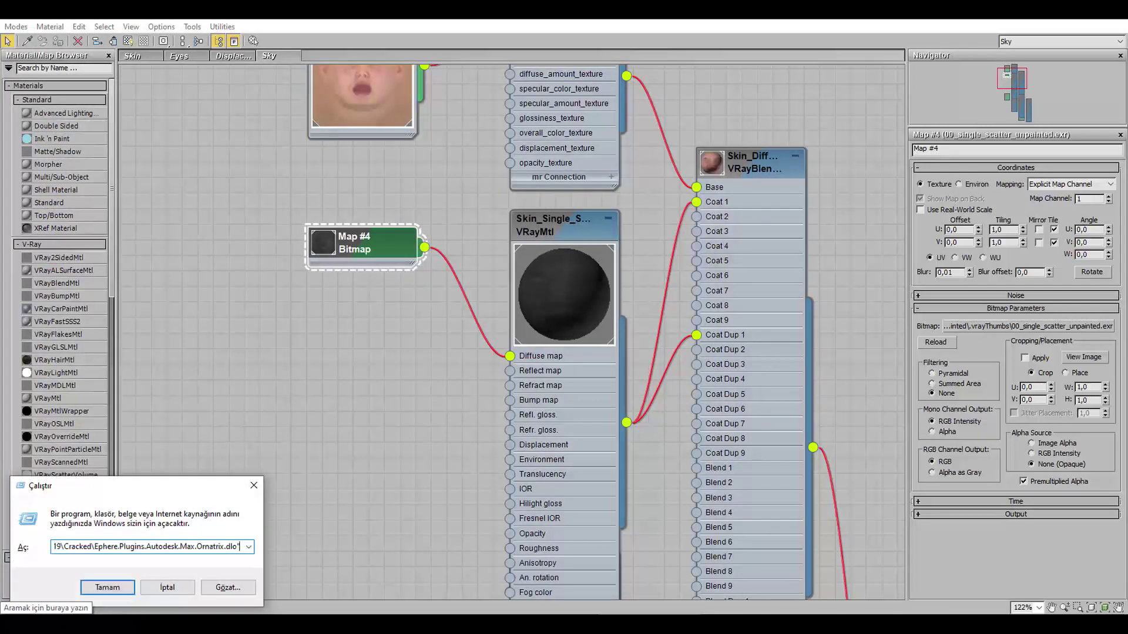
{"action": "key", "text": "Home"}
{"action": "key", "text": "ctrl+a"}
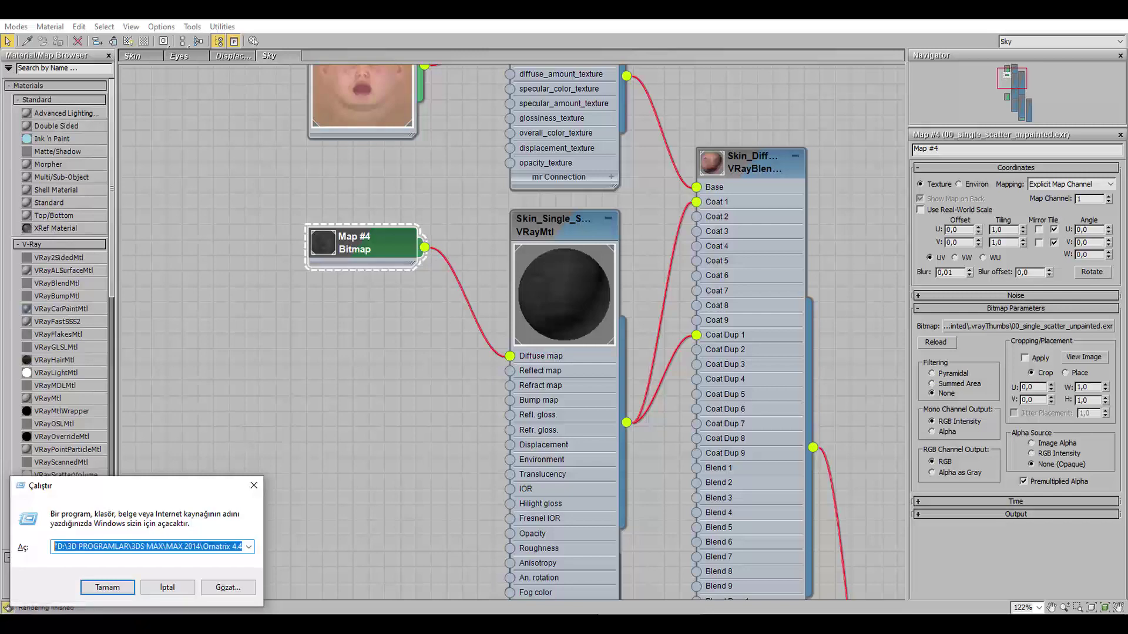
{"action": "key", "text": "BackSpace"}
{"action": "left_click", "coordinate": [167, 587]}
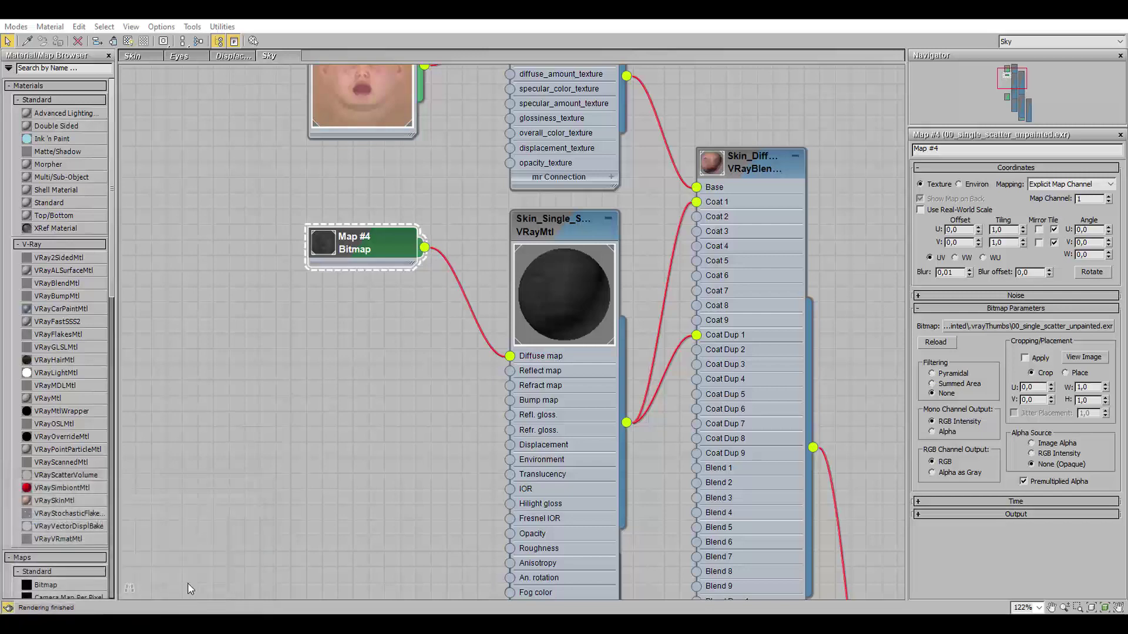
Step: Open 00_specular_unlit_unpainted.exr from Map #4's bitmap picker in Photoshop
{"action": "left_click", "coordinate": [1026, 329]}
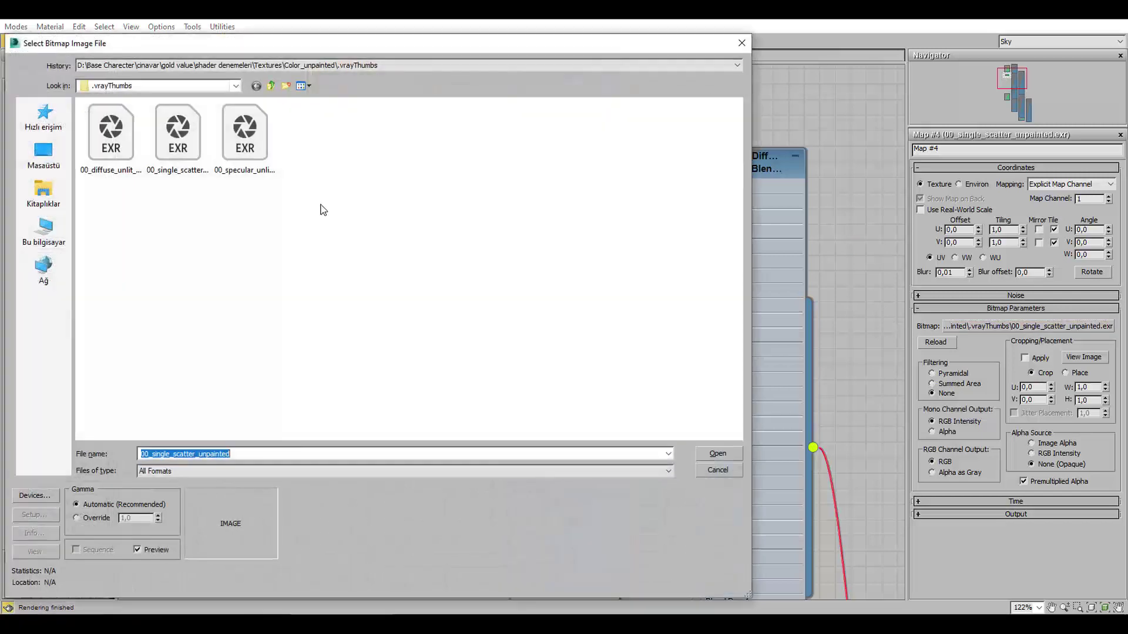
{"action": "left_click", "coordinate": [253, 162]}
{"action": "right_click", "coordinate": [254, 162]}
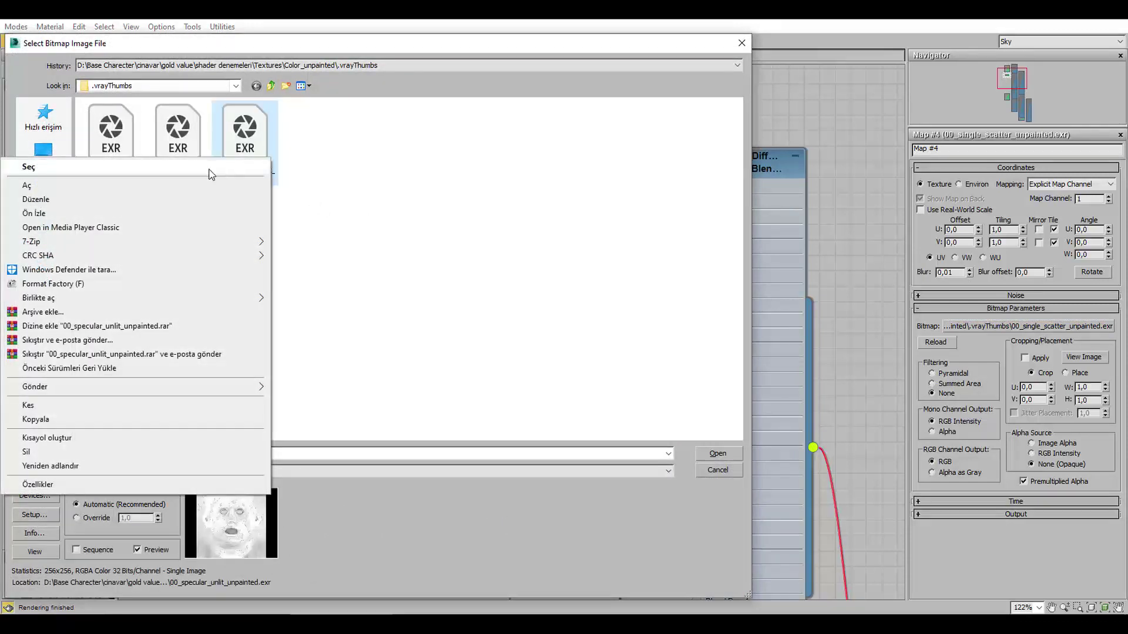
{"action": "left_click", "coordinate": [198, 198]}
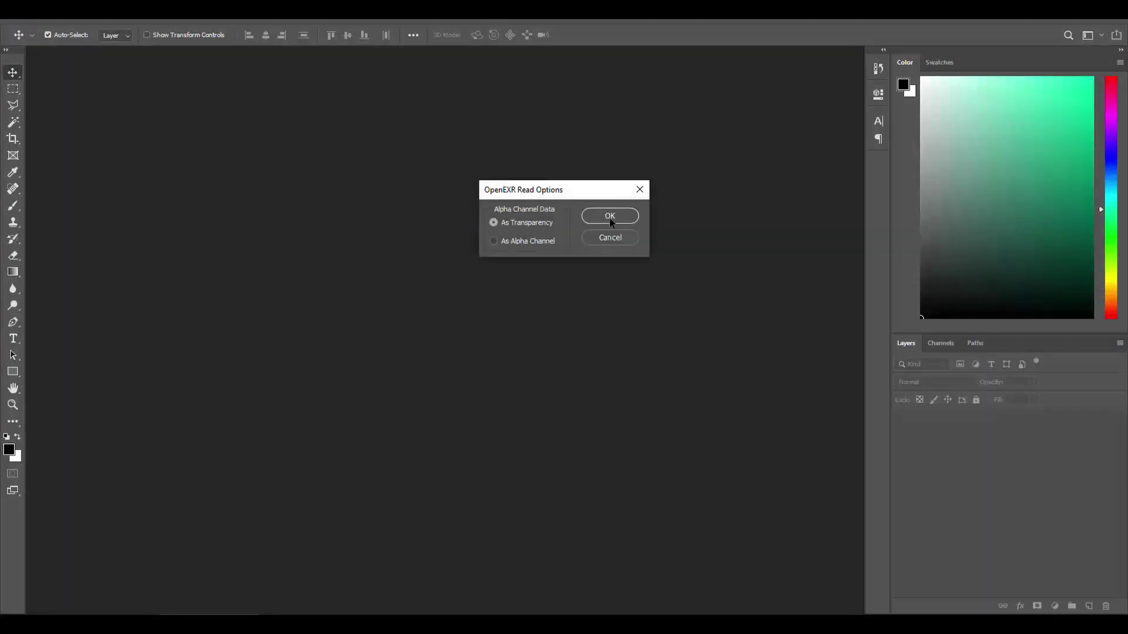
Step: Import the specular EXR with default options, zoom in on the face texture, then return to 3ds Max
{"action": "left_click", "coordinate": [611, 220]}
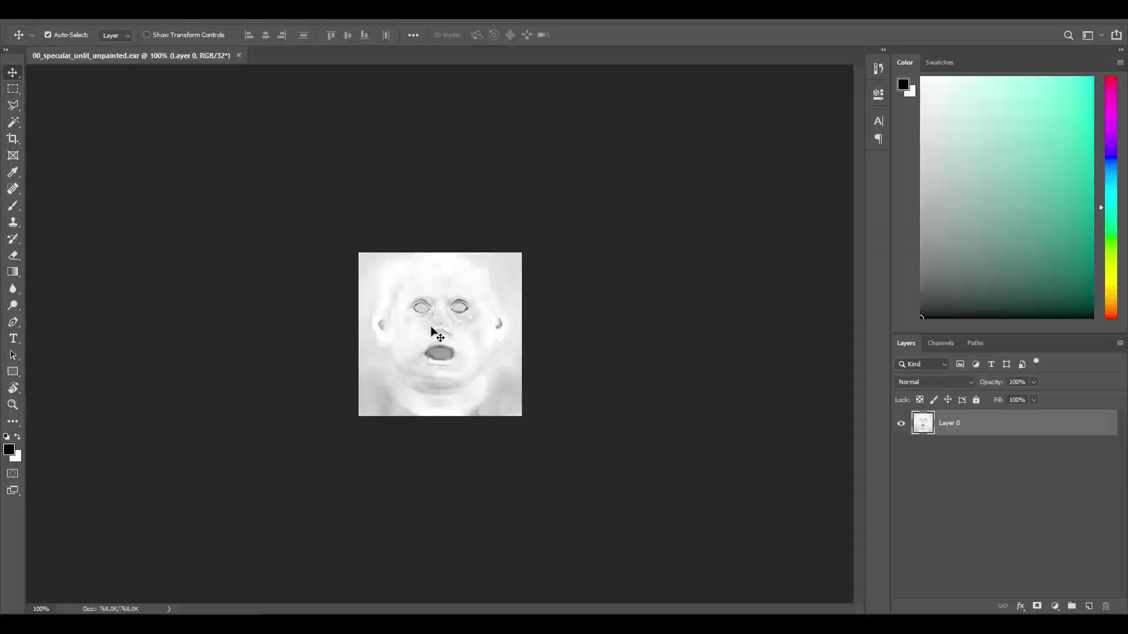
{"action": "right_click", "coordinate": [435, 330]}
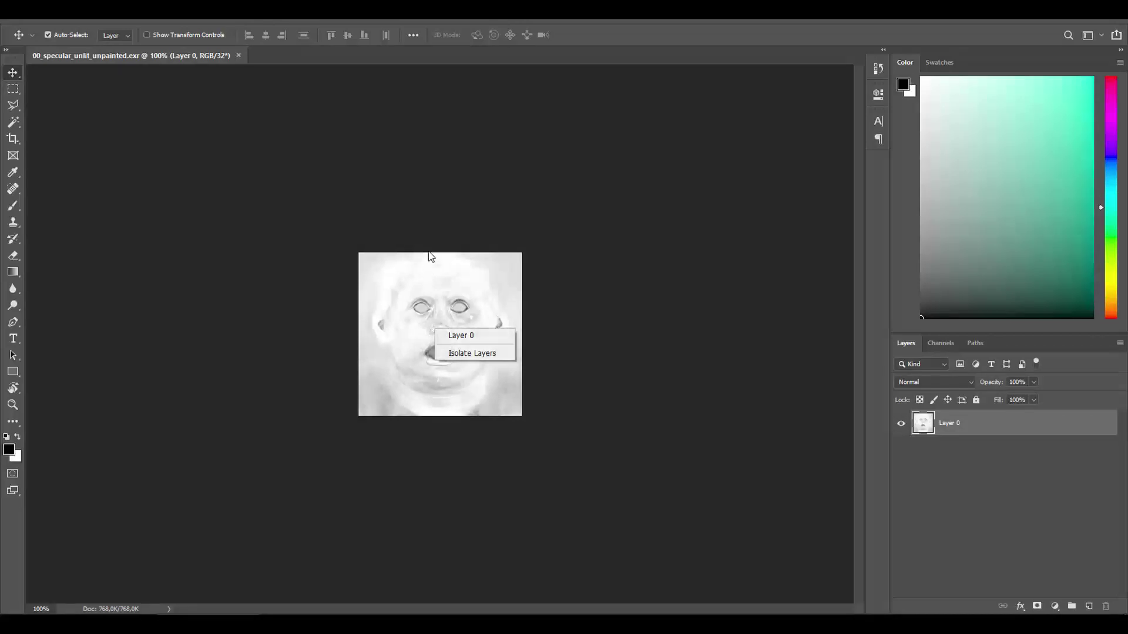
{"action": "left_click", "coordinate": [433, 254]}
{"action": "left_click_drag", "start_coordinate": [435, 313], "coordinate": [524, 308], "text": "ctrl"}
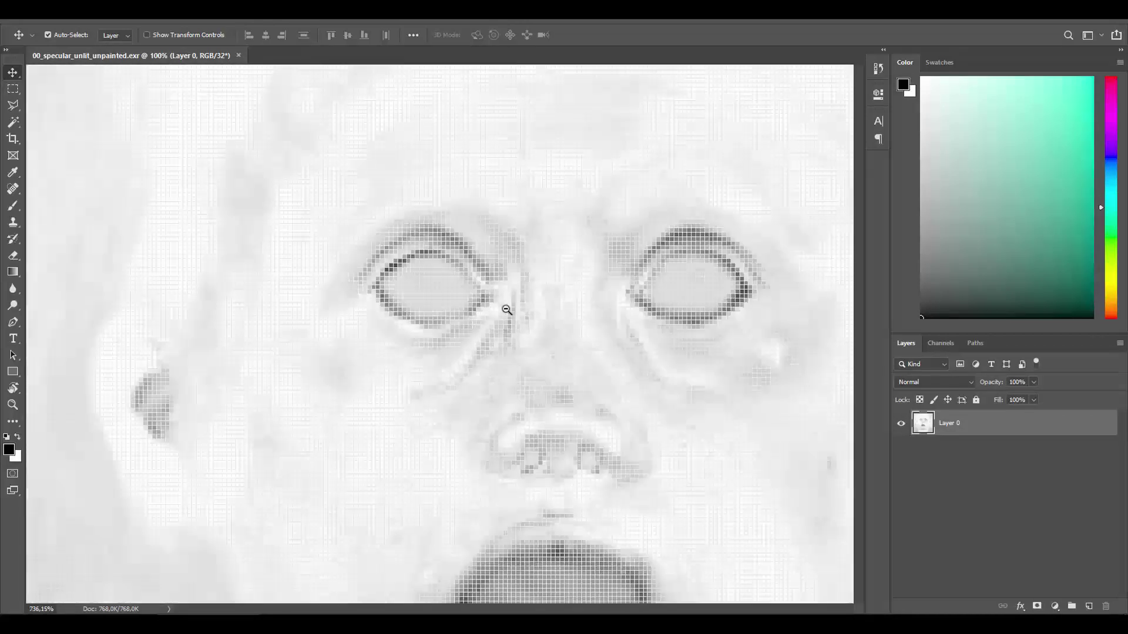
{"action": "scroll", "coordinate": [509, 342], "scroll_direction": "down", "scroll_amount": 3, "text": "alt"}
{"action": "left_click", "coordinate": [711, 302]}
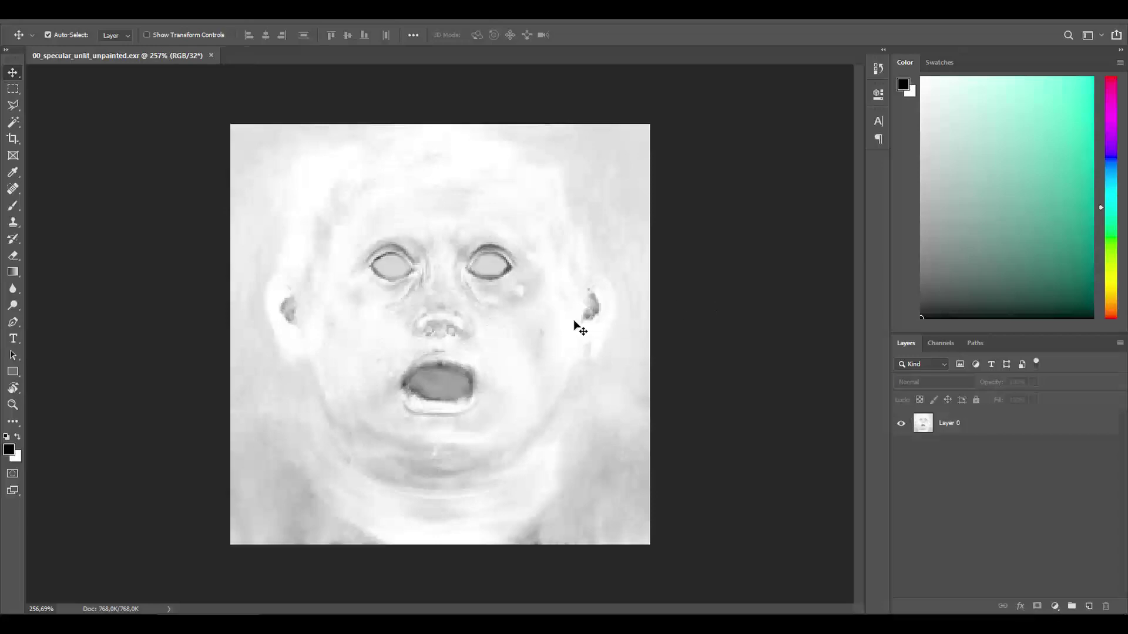
{"action": "left_click", "coordinate": [1117, 21]}
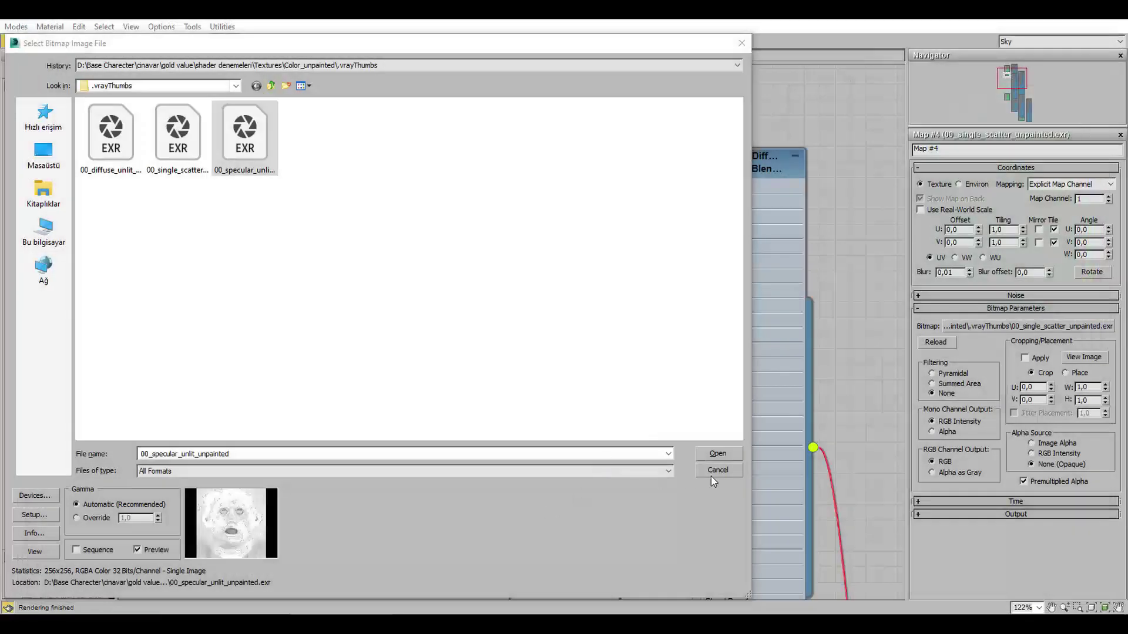
Step: Browse the Color_raw folder, then navigate back into shader denemeleri's Textures folder
{"action": "left_click", "coordinate": [272, 86]}
{"action": "left_click", "coordinate": [272, 86]}
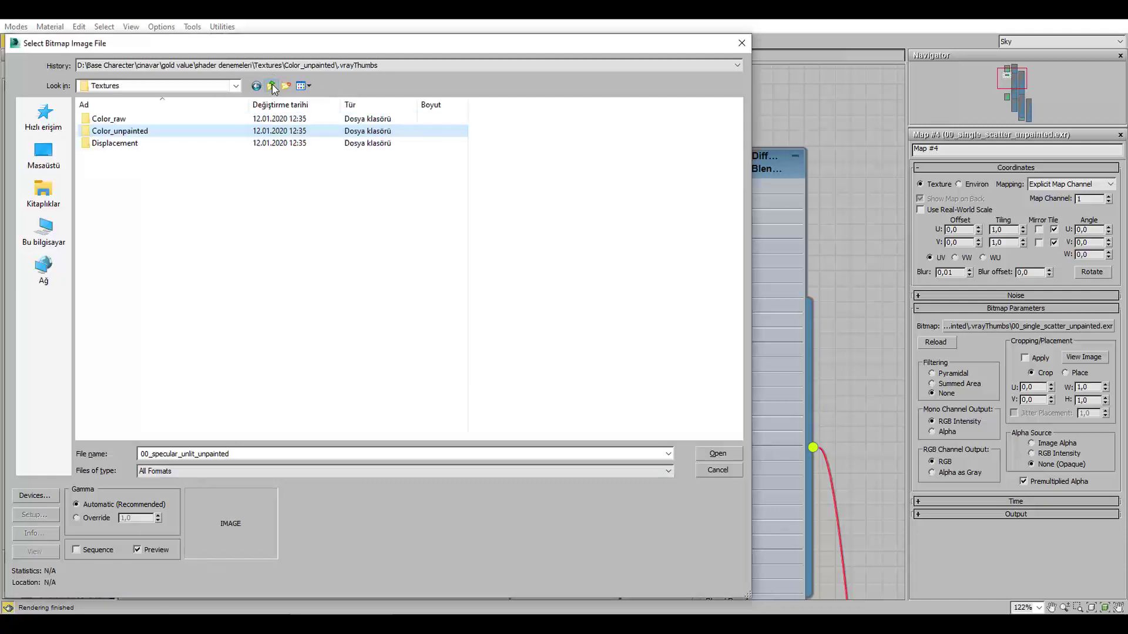
{"action": "double_click", "coordinate": [135, 120]}
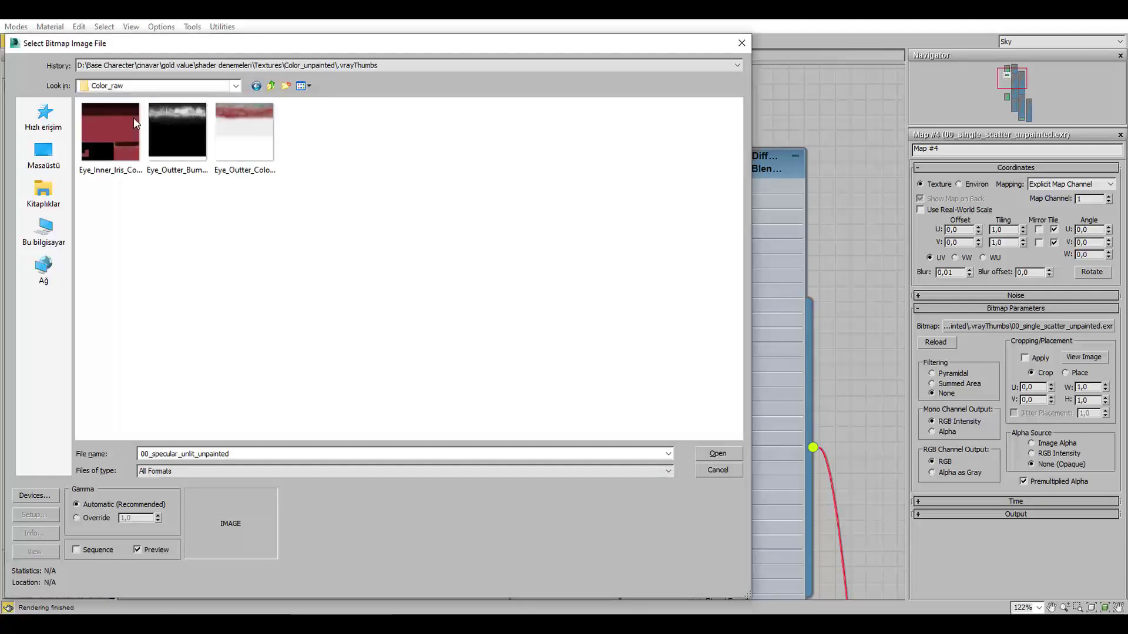
{"action": "left_click", "coordinate": [272, 86]}
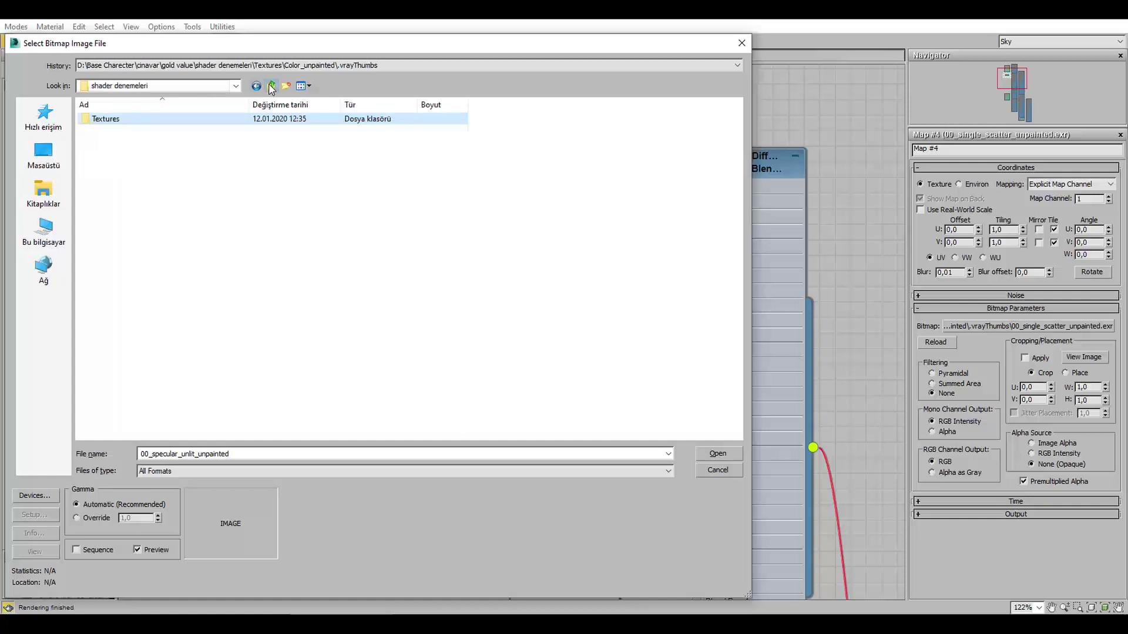
{"action": "left_click", "coordinate": [272, 87]}
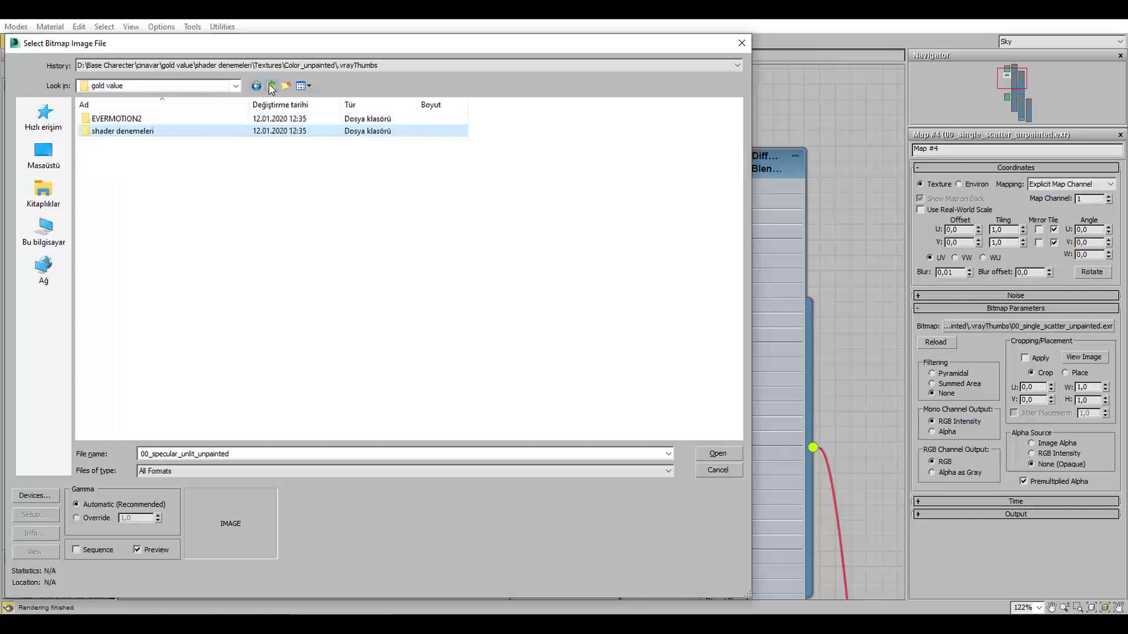
{"action": "double_click", "coordinate": [145, 129]}
{"action": "double_click", "coordinate": [120, 121]}
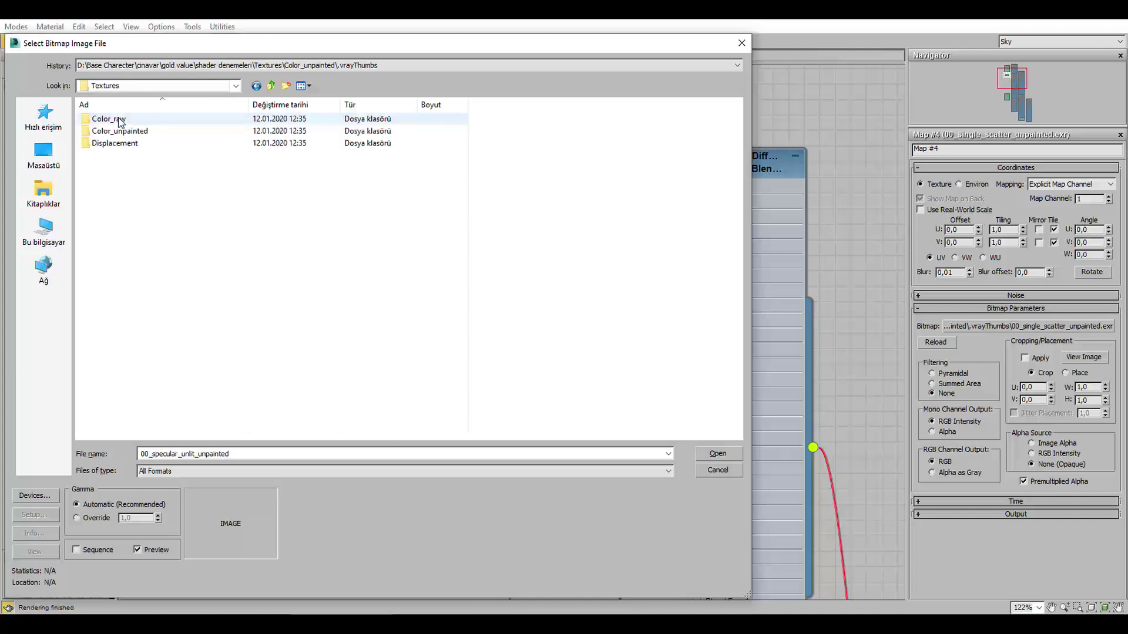
Step: Preview the diffuse, single scatter and specular unpainted EXRs in Color_unpainted\.vrayThumbs
{"action": "double_click", "coordinate": [121, 131]}
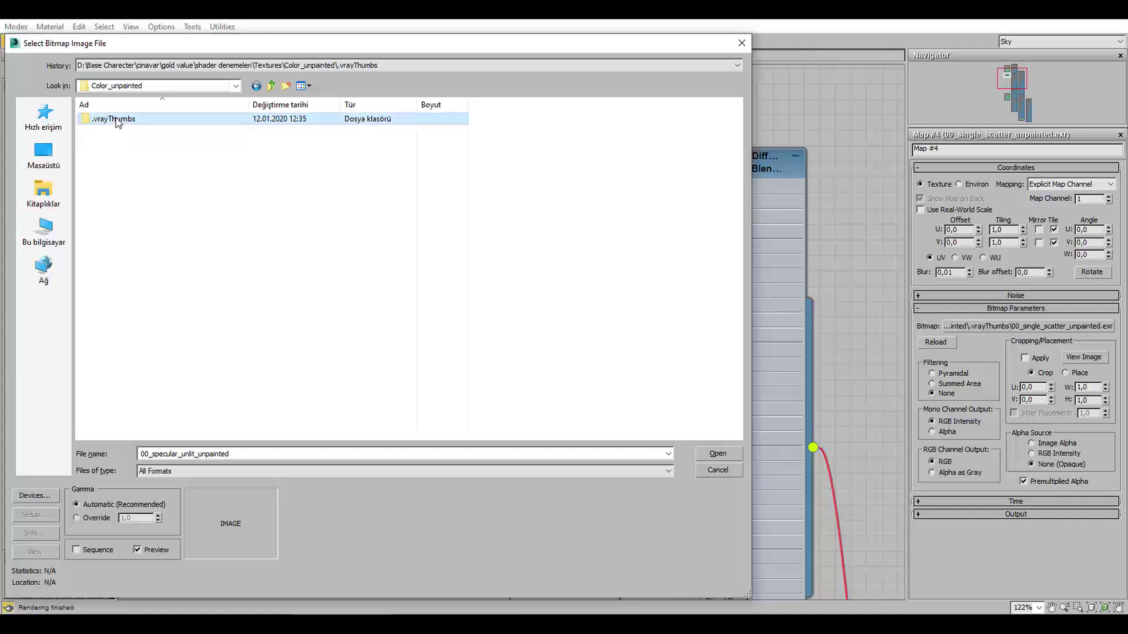
{"action": "double_click", "coordinate": [117, 120]}
{"action": "left_click", "coordinate": [116, 123]}
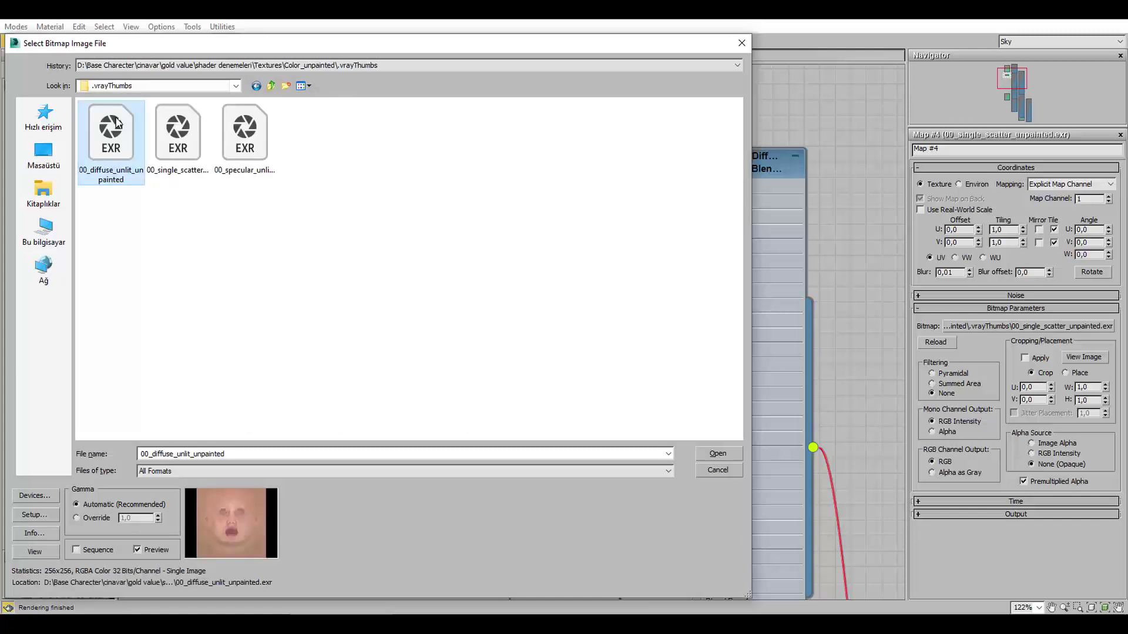
{"action": "left_click", "coordinate": [177, 130]}
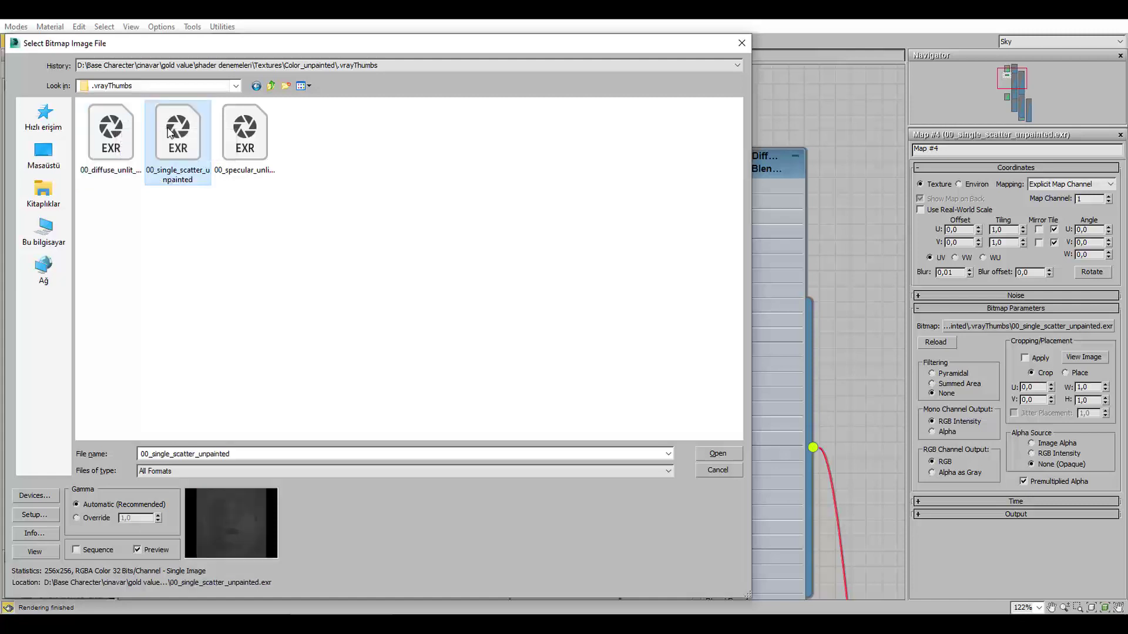
{"action": "left_click", "coordinate": [246, 141]}
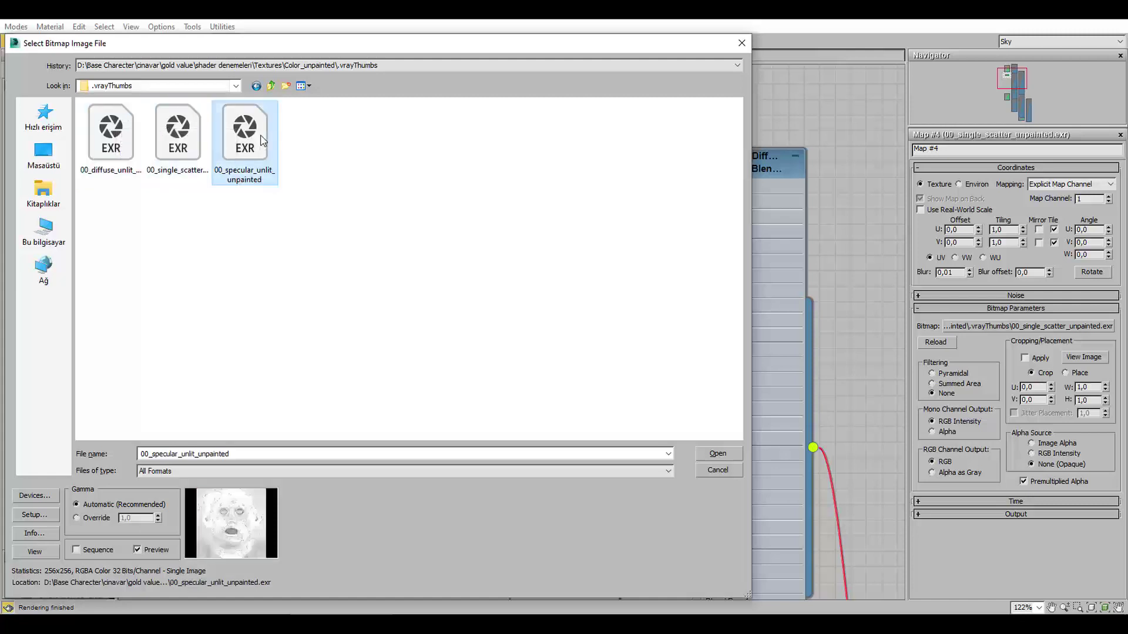
Step: Look through the Displacement and Color_raw folders, then cancel without choosing a file
{"action": "left_click", "coordinate": [270, 86]}
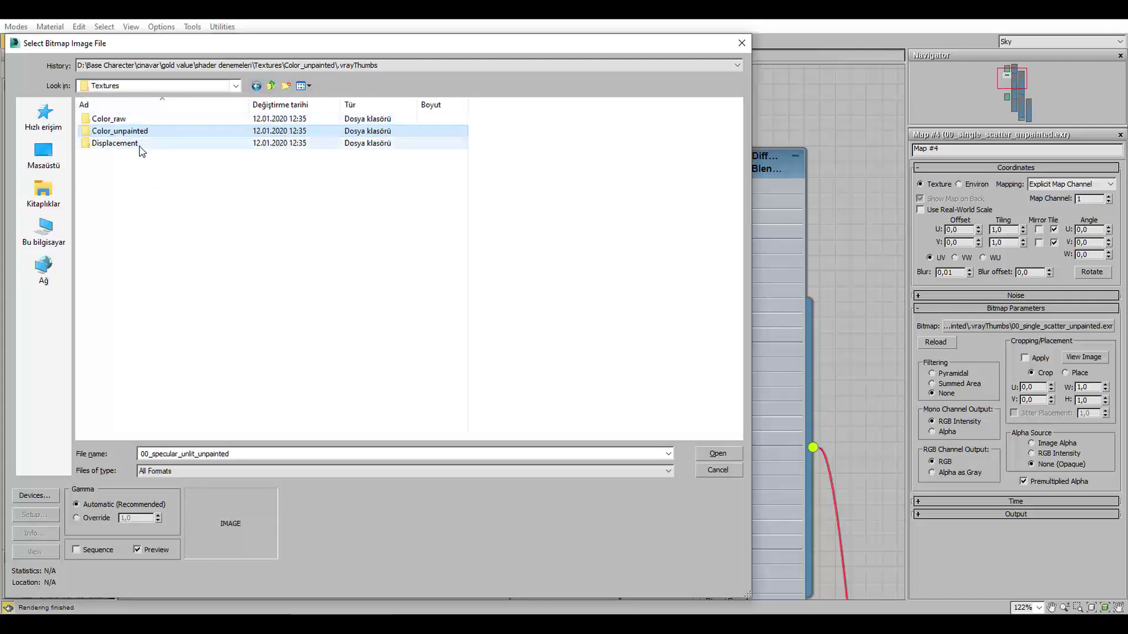
{"action": "double_click", "coordinate": [141, 144]}
{"action": "left_click", "coordinate": [271, 86]}
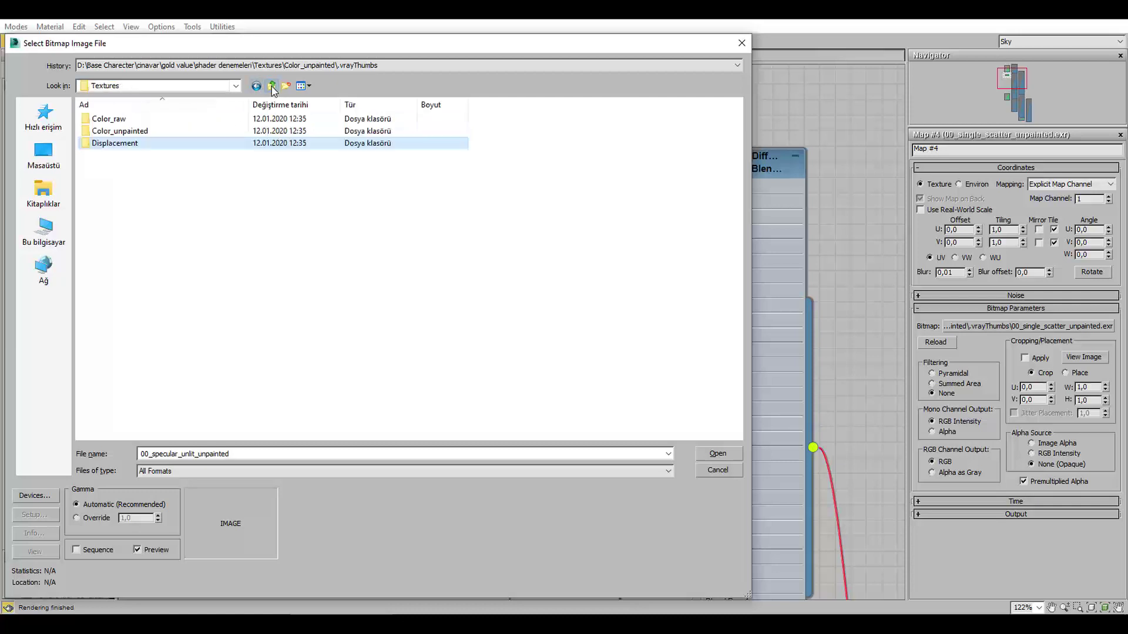
{"action": "double_click", "coordinate": [114, 117]}
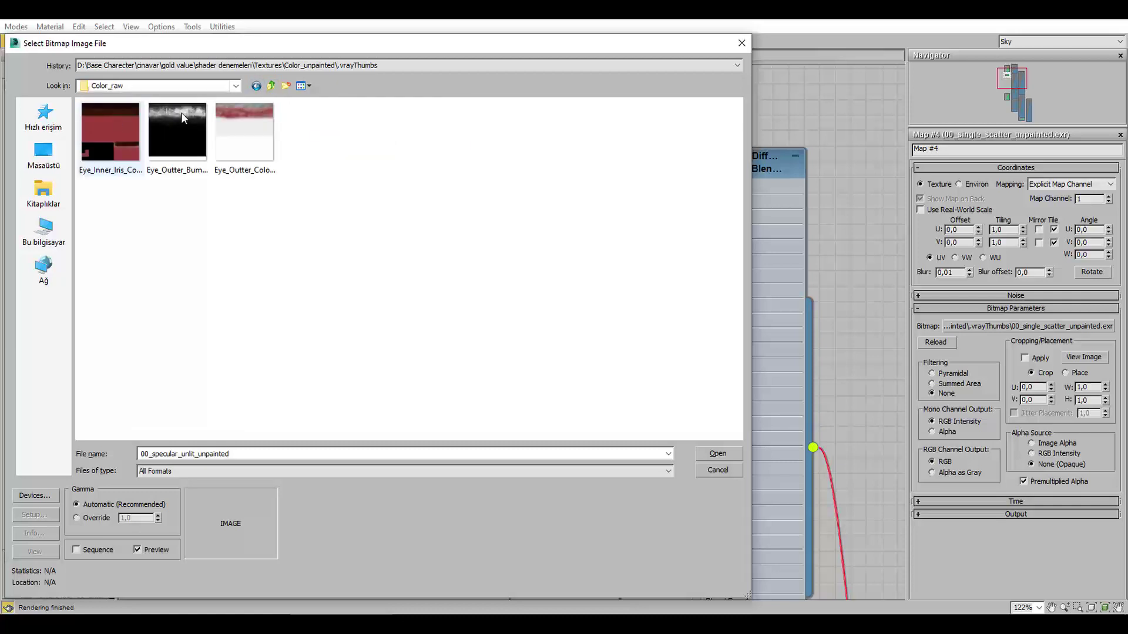
{"action": "left_click", "coordinate": [272, 86]}
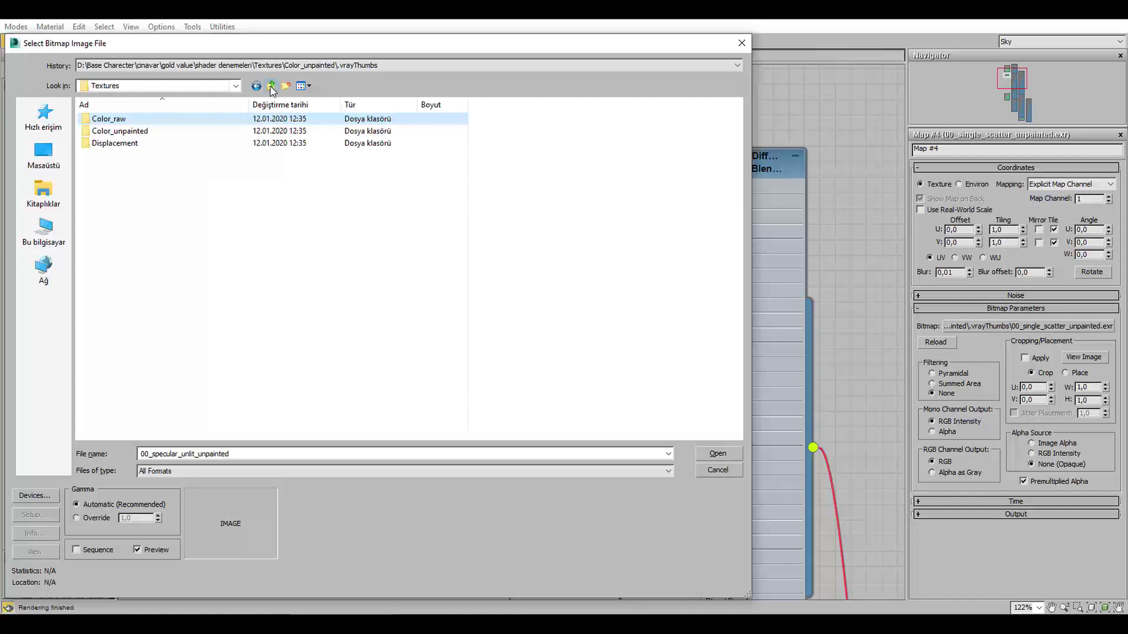
{"action": "left_click", "coordinate": [707, 469]}
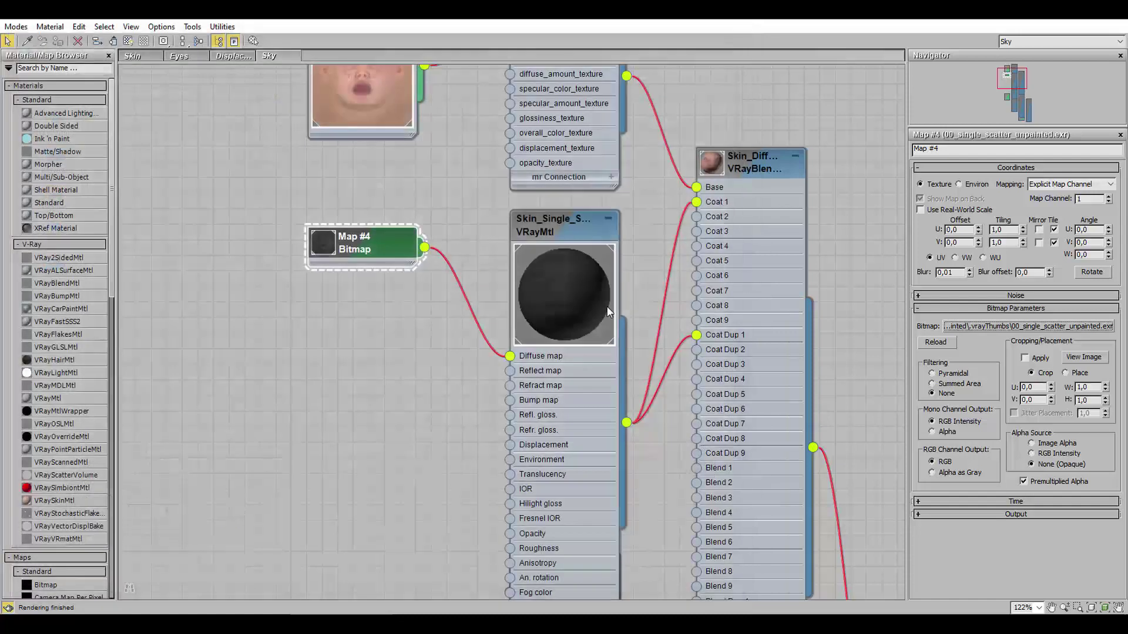
{"action": "left_click", "coordinate": [1083, 357]}
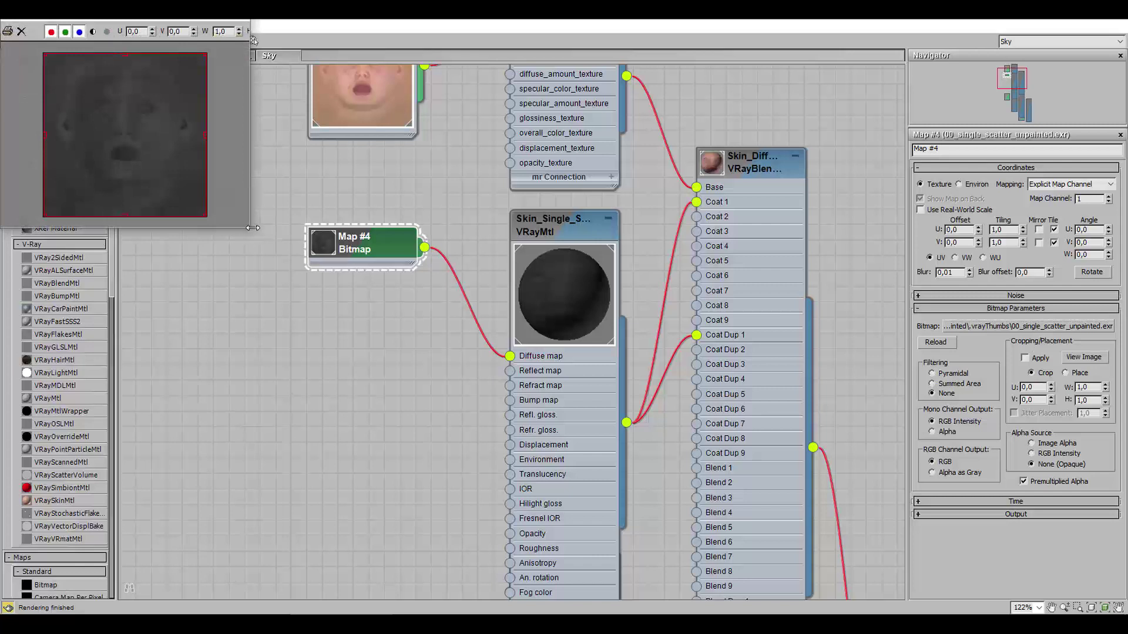
{"action": "left_click_drag", "start_coordinate": [253, 227], "coordinate": [532, 378]}
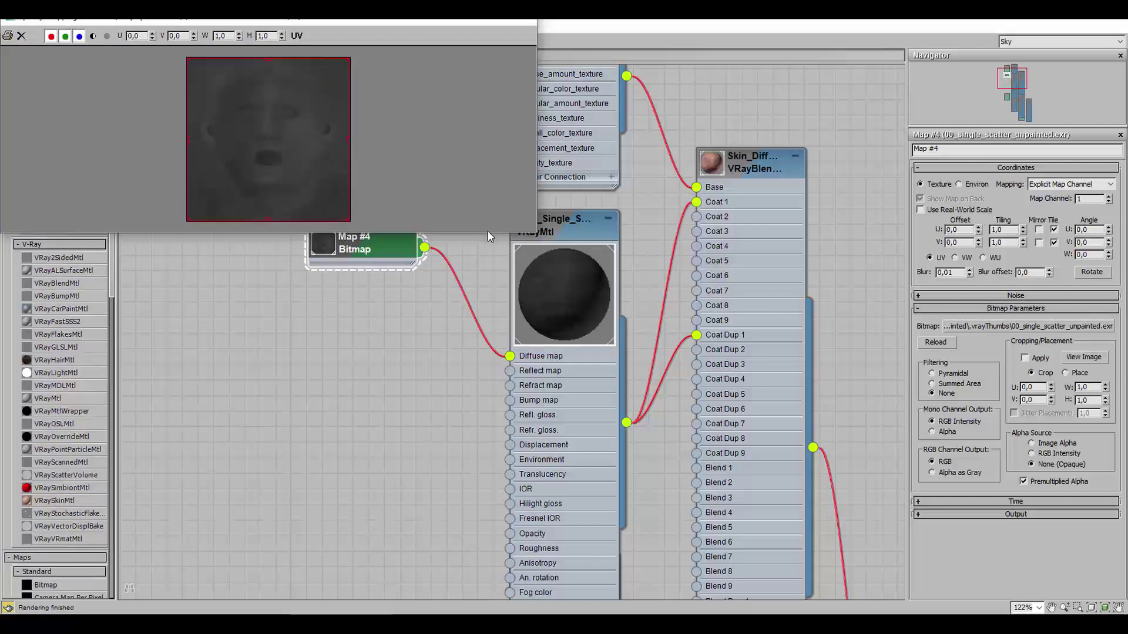
{"action": "left_click_drag", "start_coordinate": [489, 228], "coordinate": [558, 424]}
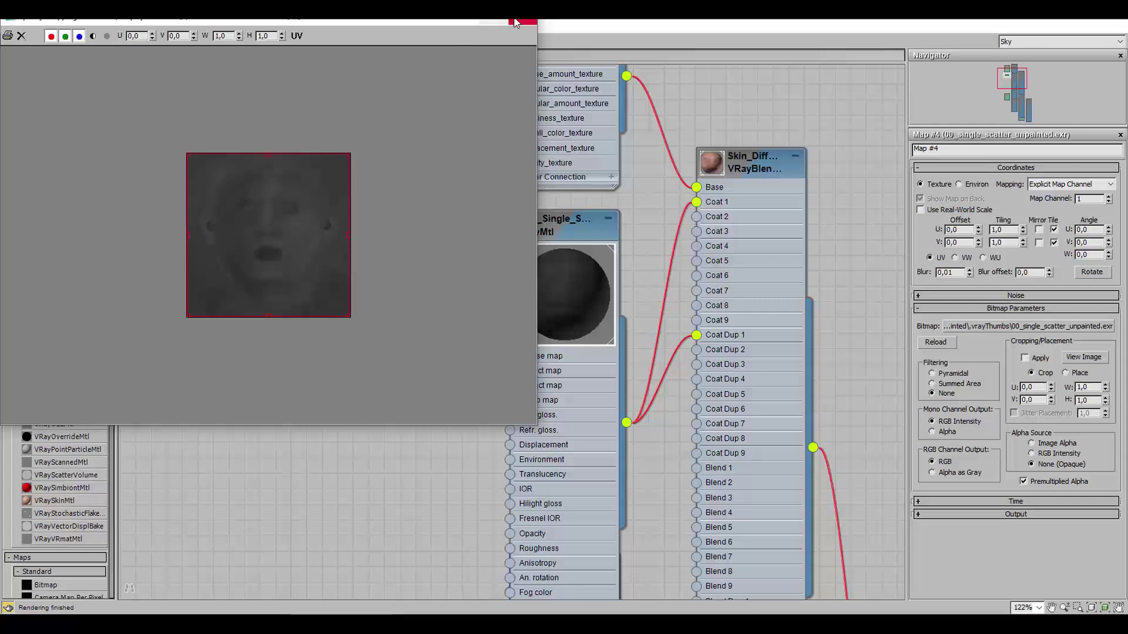
{"action": "left_click", "coordinate": [520, 22]}
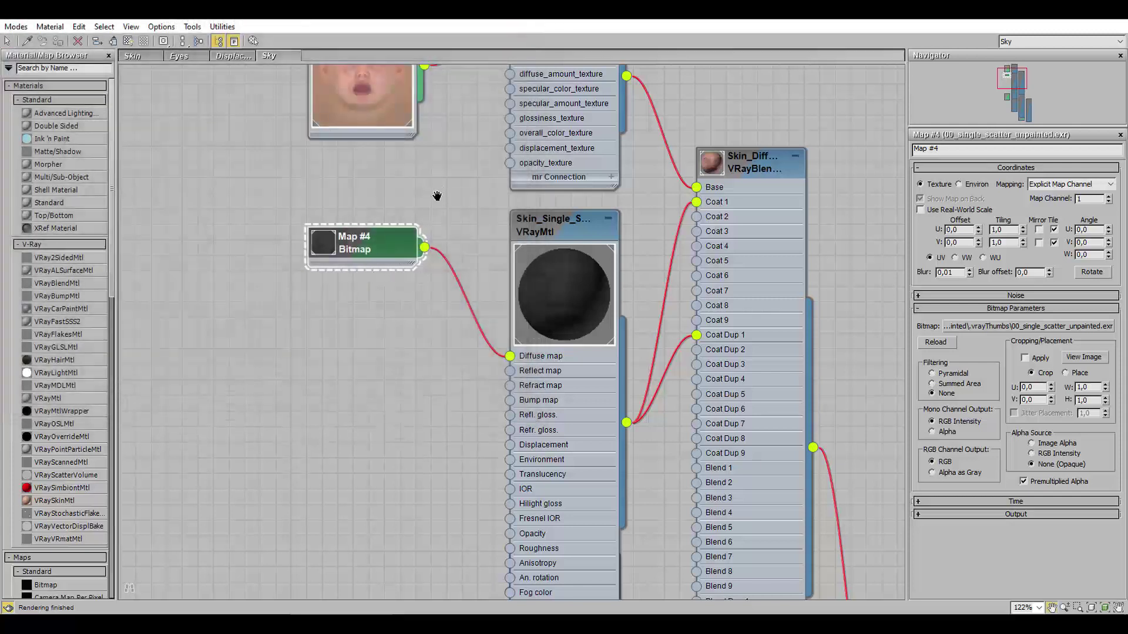
Step: Pan and zoom the Slate view to check Map #6 and all three bitmap nodes
{"action": "scroll", "coordinate": [438, 162], "scroll_direction": "up", "scroll_amount": 3}
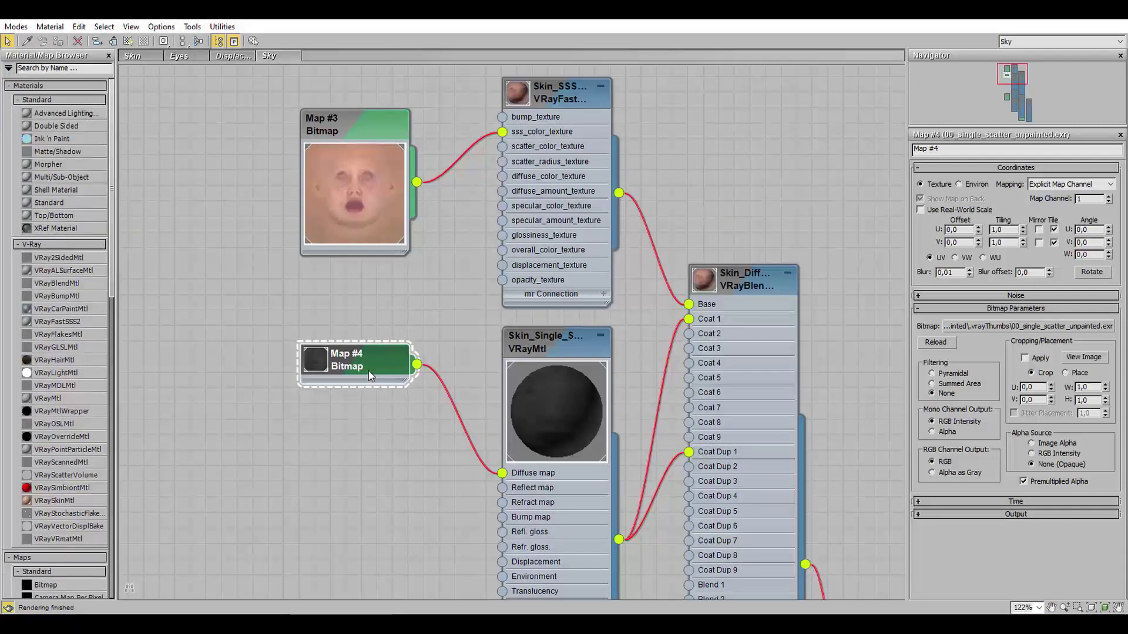
{"action": "scroll", "coordinate": [368, 372], "scroll_direction": "down", "scroll_amount": 2}
{"action": "middle_click_drag", "start_coordinate": [411, 472], "coordinate": [404, 224]}
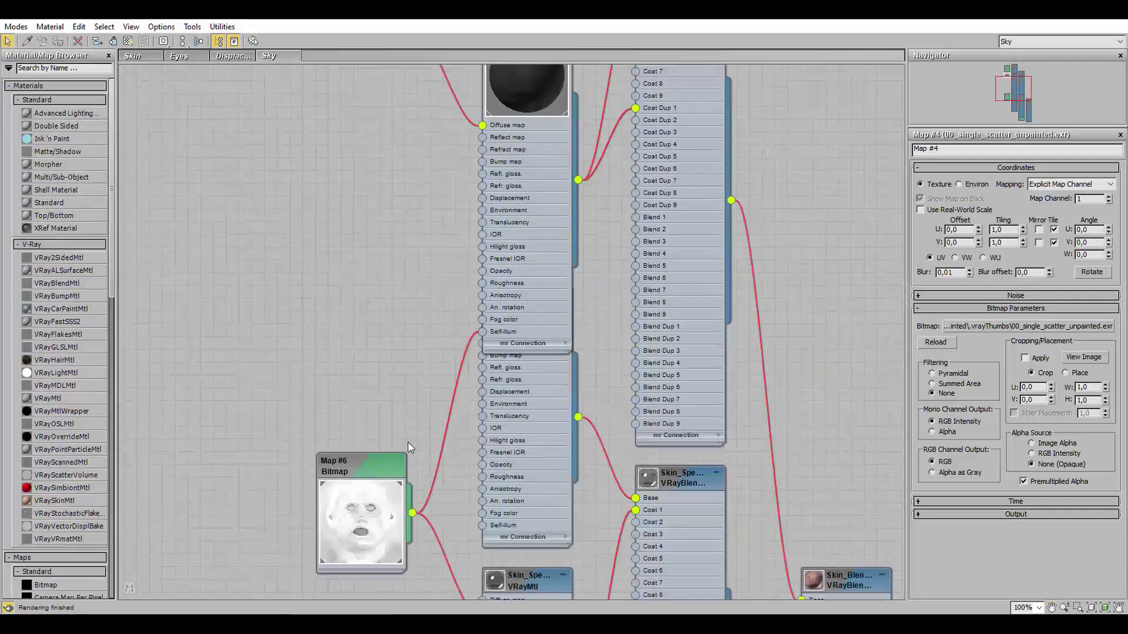
{"action": "middle_click_drag", "start_coordinate": [407, 442], "coordinate": [405, 279]}
{"action": "scroll", "coordinate": [398, 436], "scroll_direction": "up", "scroll_amount": 1}
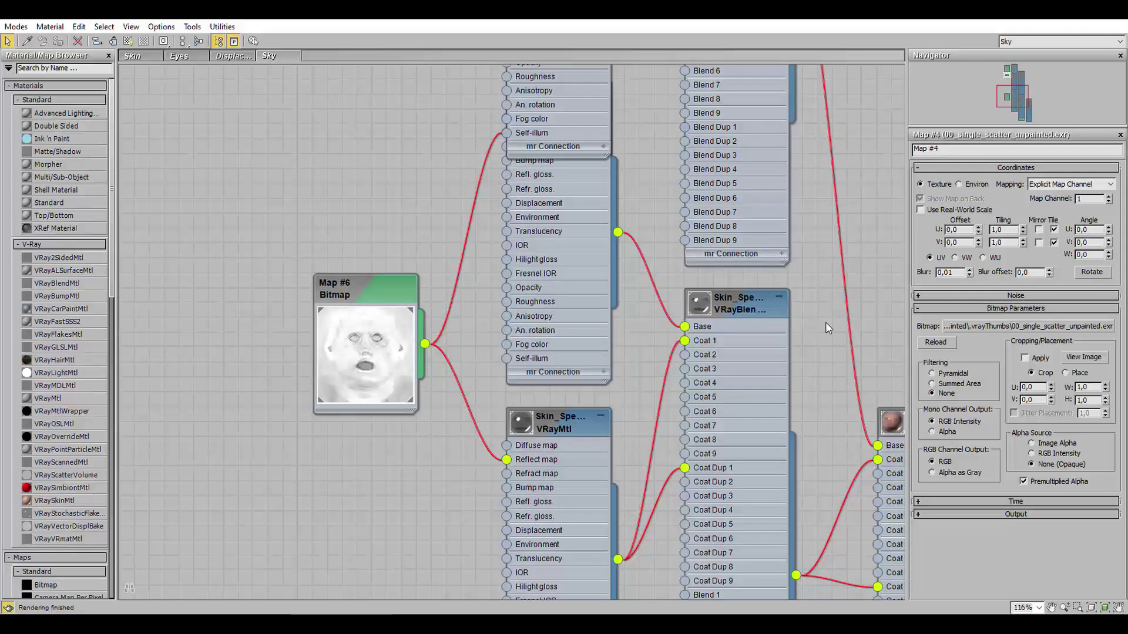
{"action": "scroll", "coordinate": [470, 376], "scroll_direction": "down", "scroll_amount": 2}
{"action": "scroll", "coordinate": [528, 294], "scroll_direction": "down", "scroll_amount": 2}
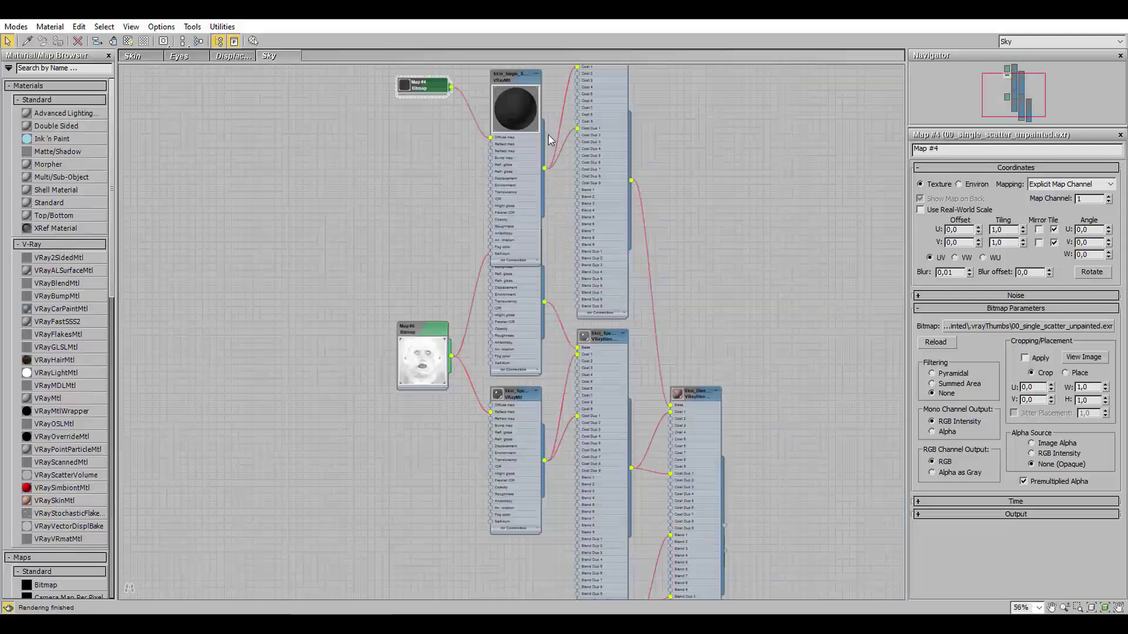
{"action": "middle_click_drag", "start_coordinate": [710, 156], "coordinate": [637, 334]}
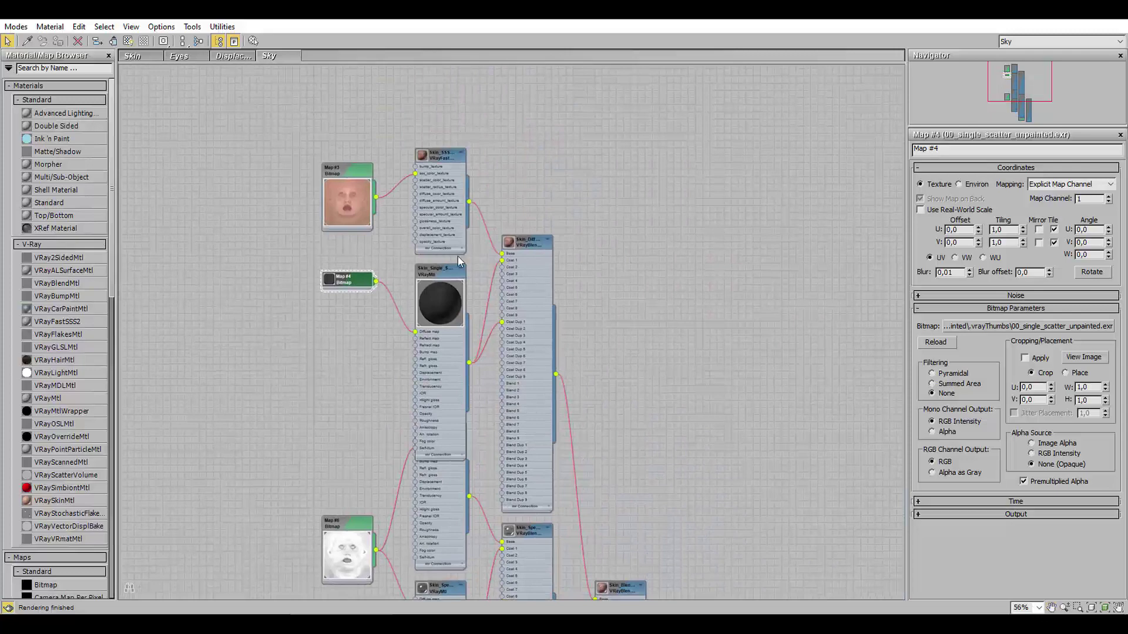
{"action": "scroll", "coordinate": [457, 256], "scroll_direction": "up", "scroll_amount": 2}
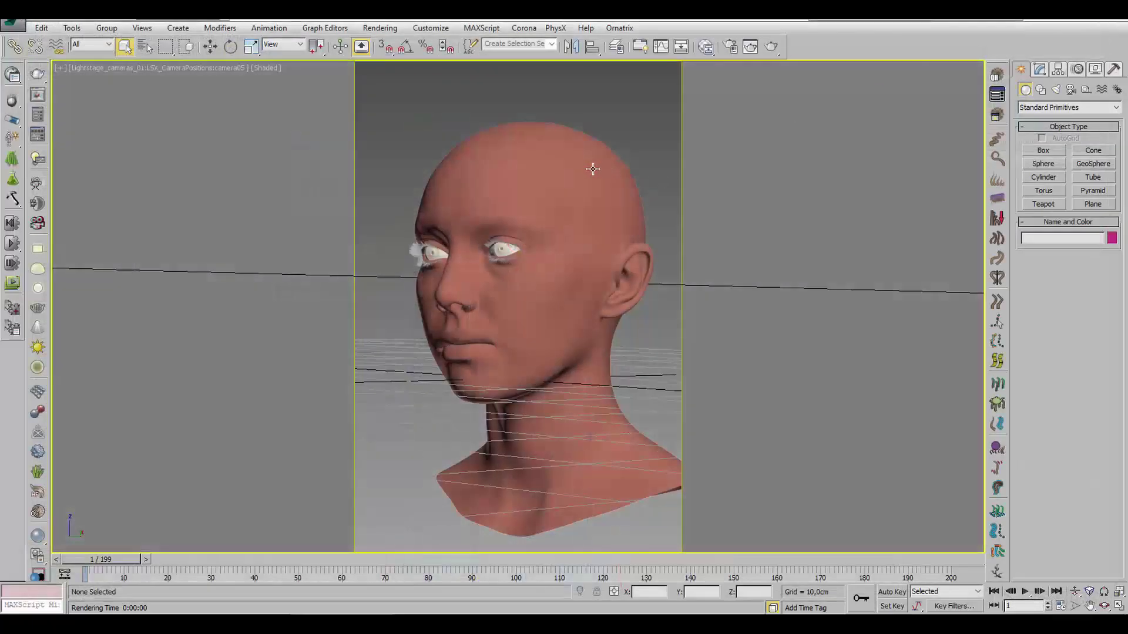
Step: Deselect the head and start a V-Ray production render of the camera view
{"action": "left_click", "coordinate": [592, 169]}
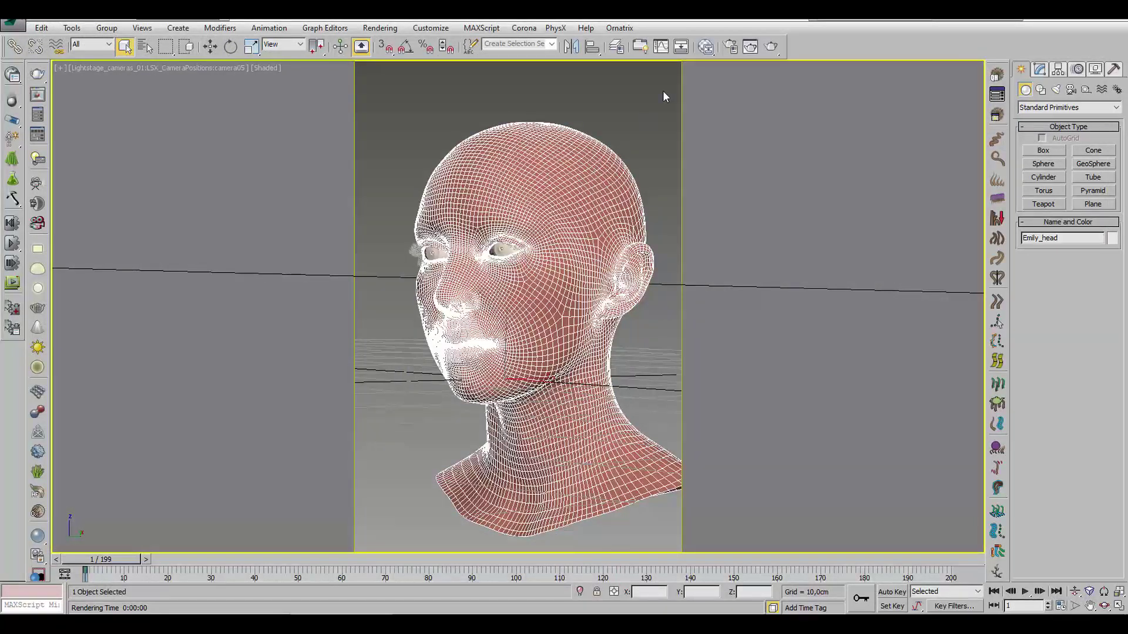
{"action": "left_click", "coordinate": [632, 90]}
{"action": "left_click", "coordinate": [771, 50]}
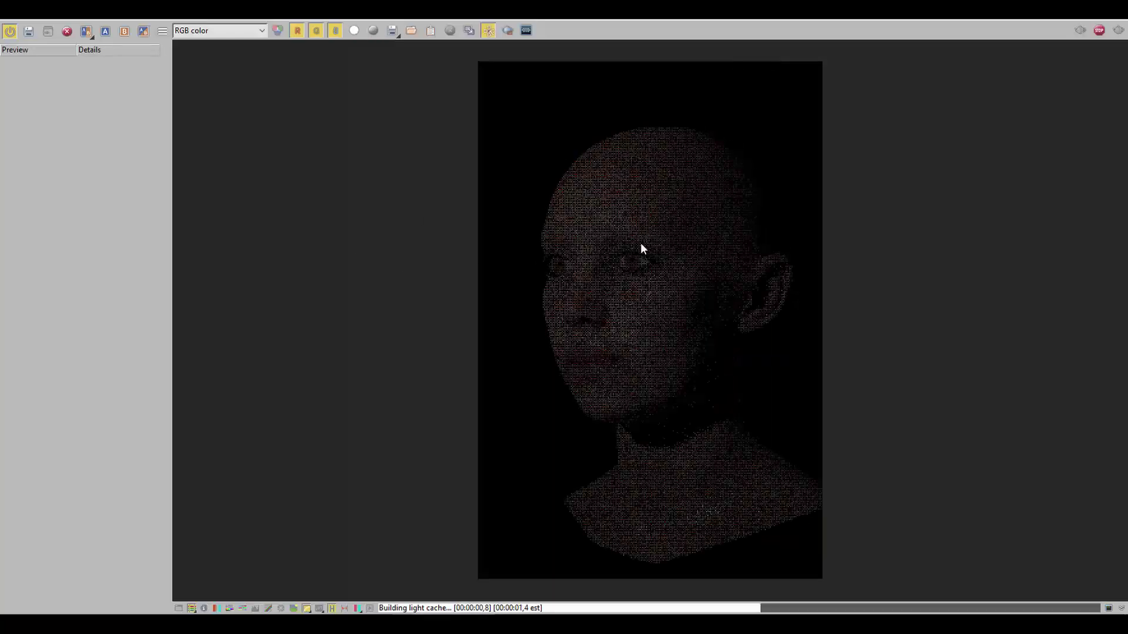
{"action": "scroll", "coordinate": [640, 242], "scroll_direction": "down", "scroll_amount": 1}
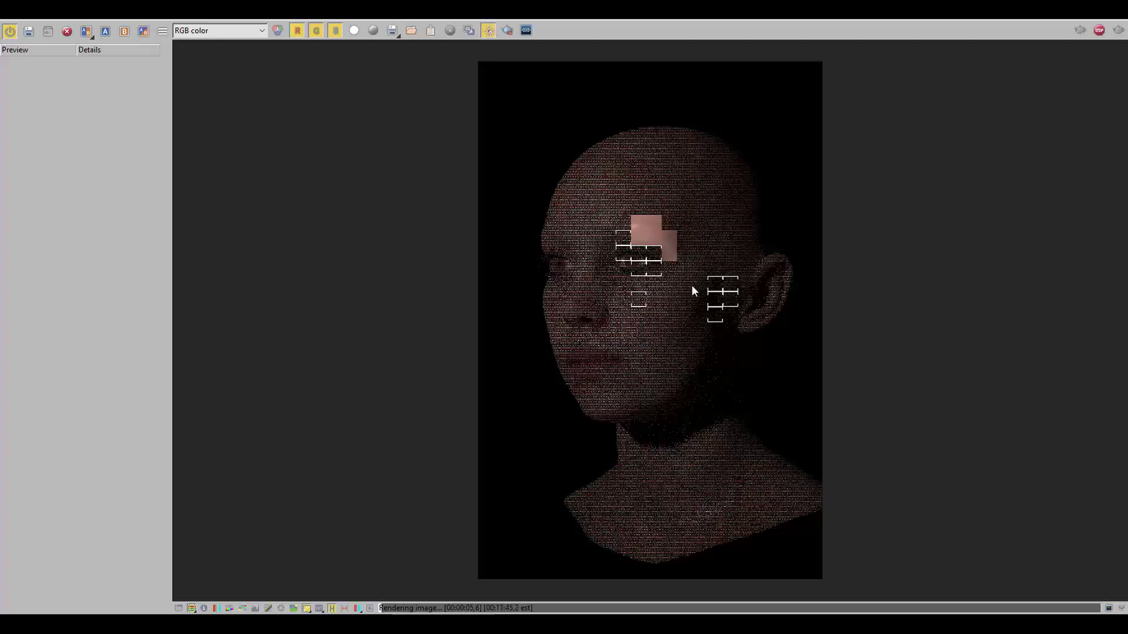
{"action": "scroll", "coordinate": [662, 303], "scroll_direction": "up", "scroll_amount": 1}
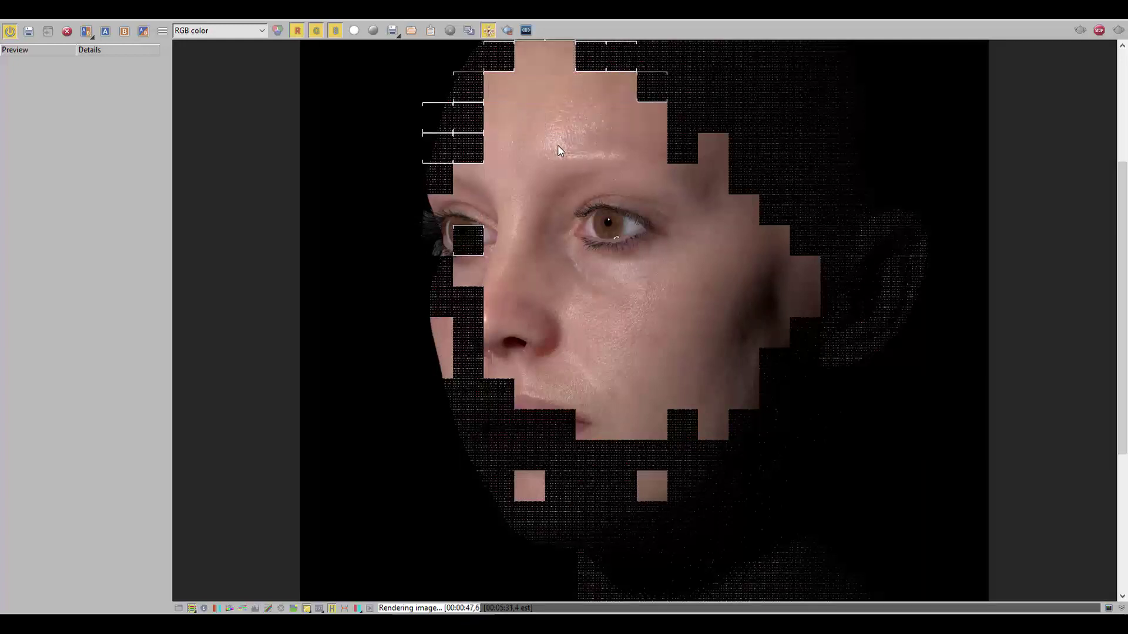
Step: Zoom and pan around the in-progress render to inspect the top of the head and the lower face
{"action": "scroll", "coordinate": [559, 146], "scroll_direction": "down", "scroll_amount": 2}
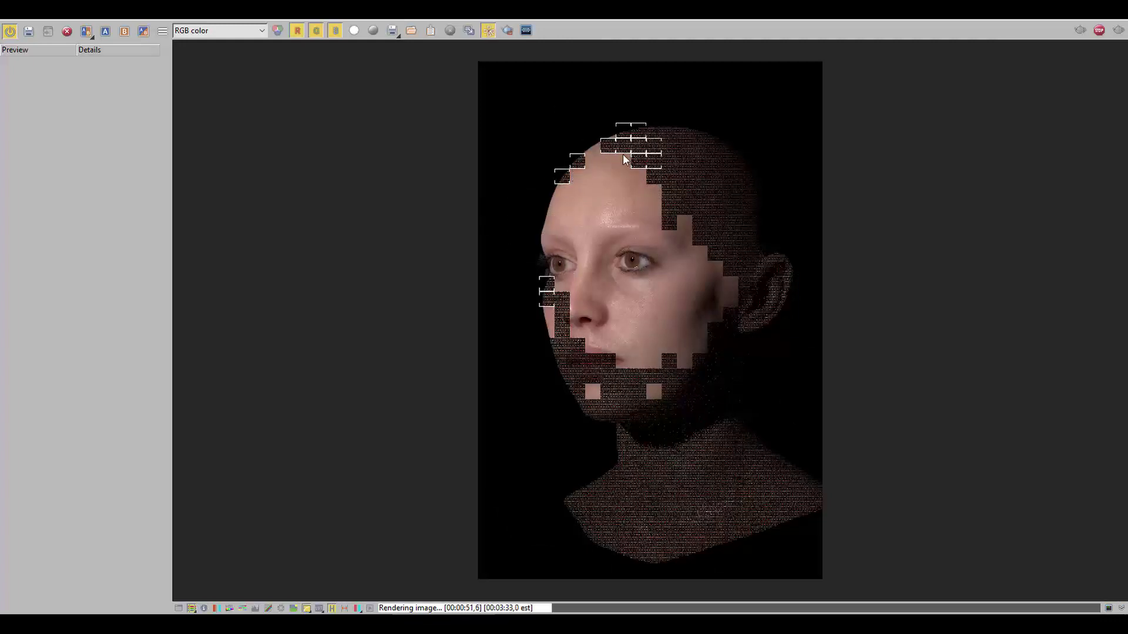
{"action": "scroll", "coordinate": [686, 224], "scroll_direction": "up", "scroll_amount": 2}
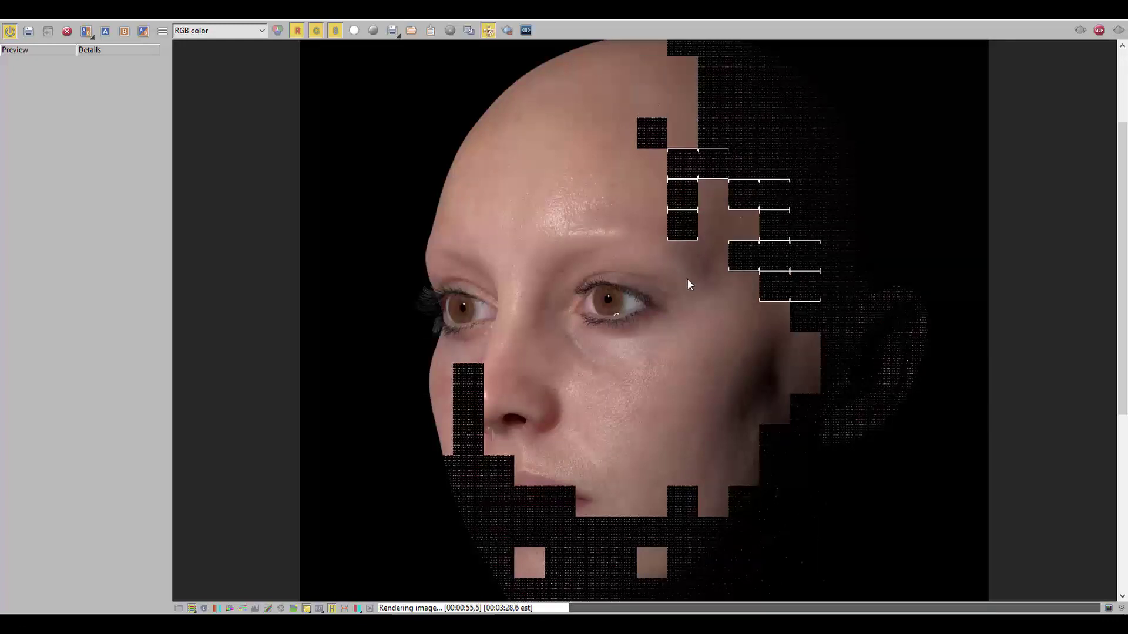
{"action": "middle_click_drag", "start_coordinate": [680, 275], "coordinate": [648, 206]}
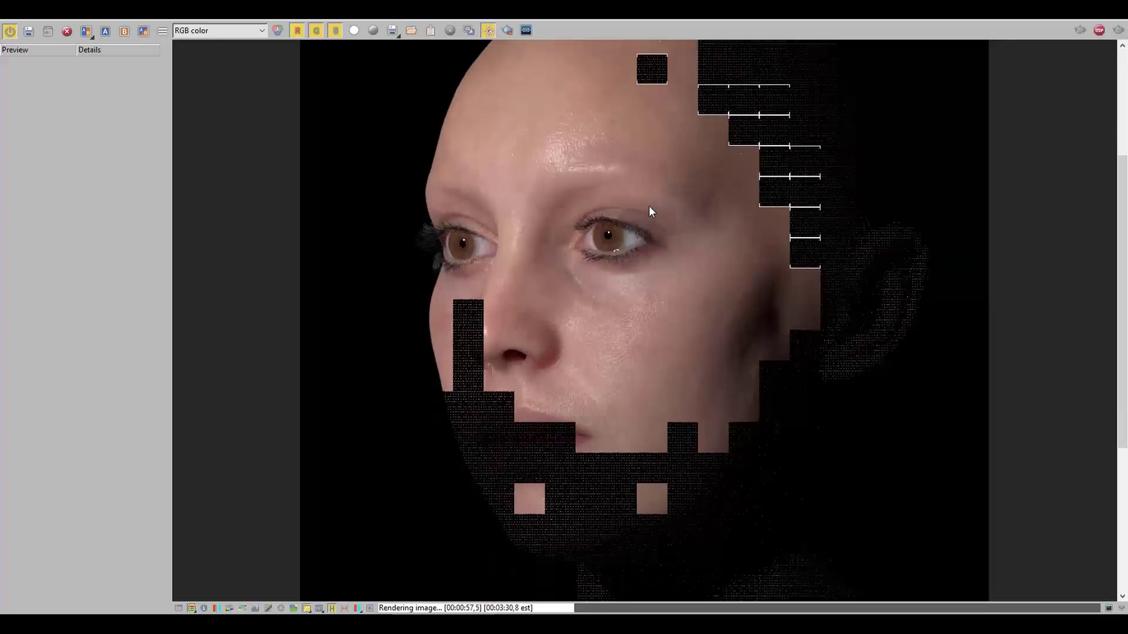
{"action": "scroll", "coordinate": [605, 315], "scroll_direction": "down", "scroll_amount": 2}
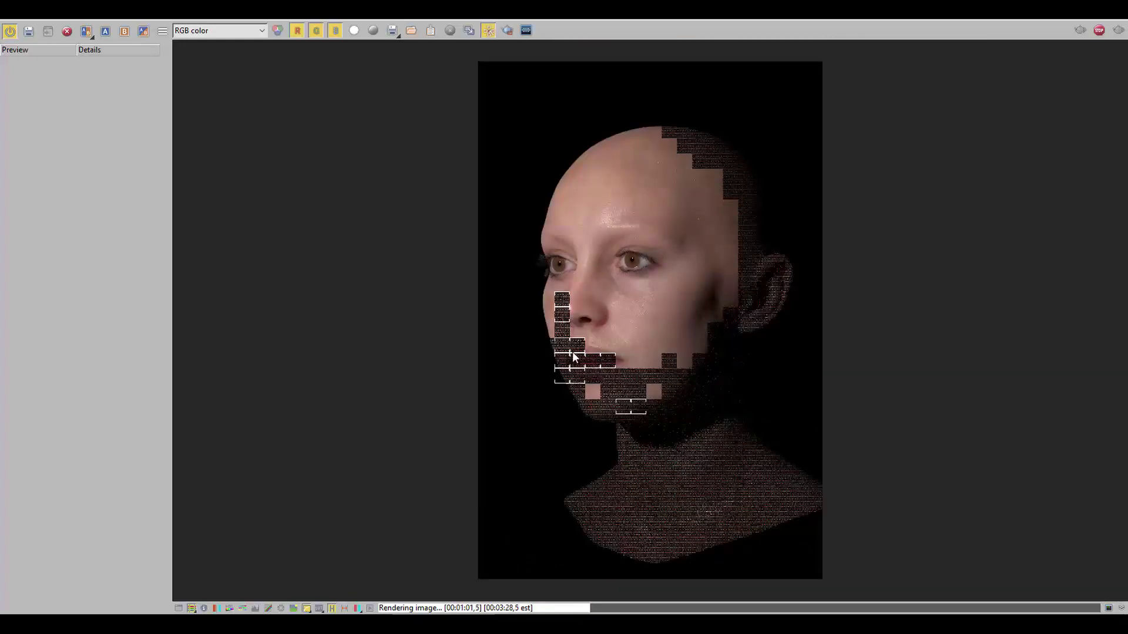
{"action": "scroll", "coordinate": [579, 337], "scroll_direction": "up", "scroll_amount": 2}
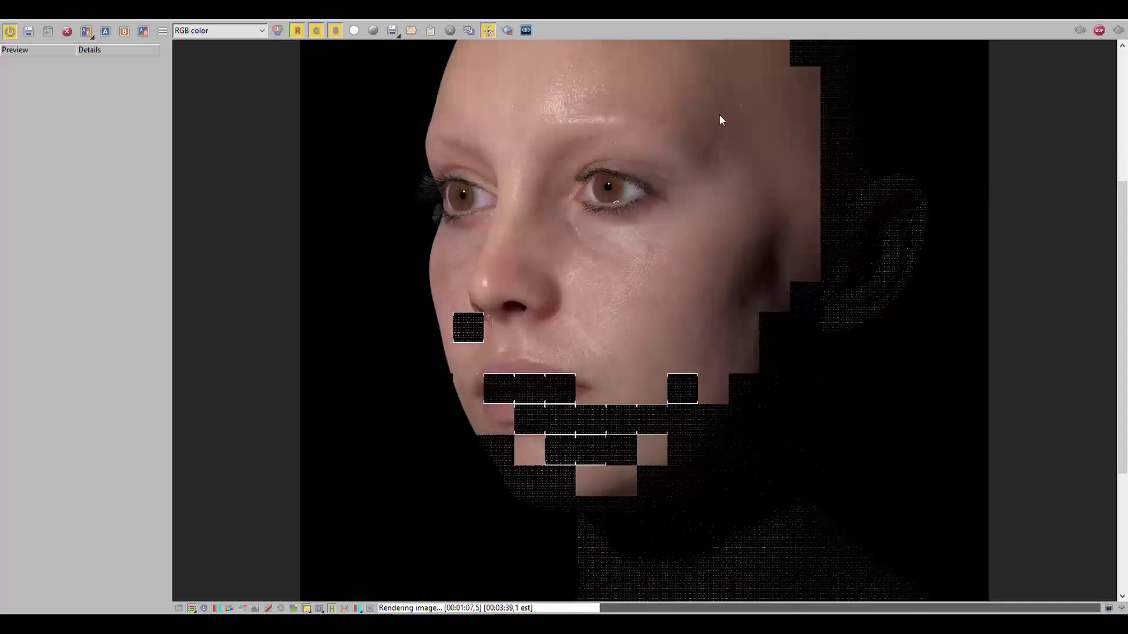
{"action": "middle_click_drag", "start_coordinate": [722, 120], "coordinate": [657, 262]}
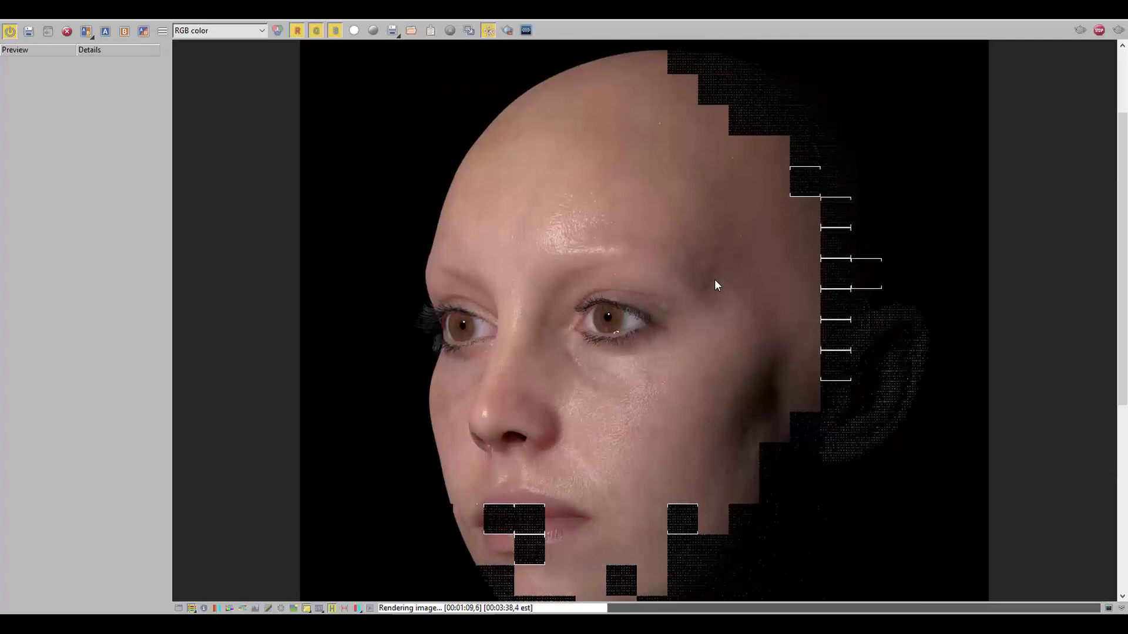
{"action": "middle_click_drag", "start_coordinate": [548, 346], "coordinate": [547, 261]}
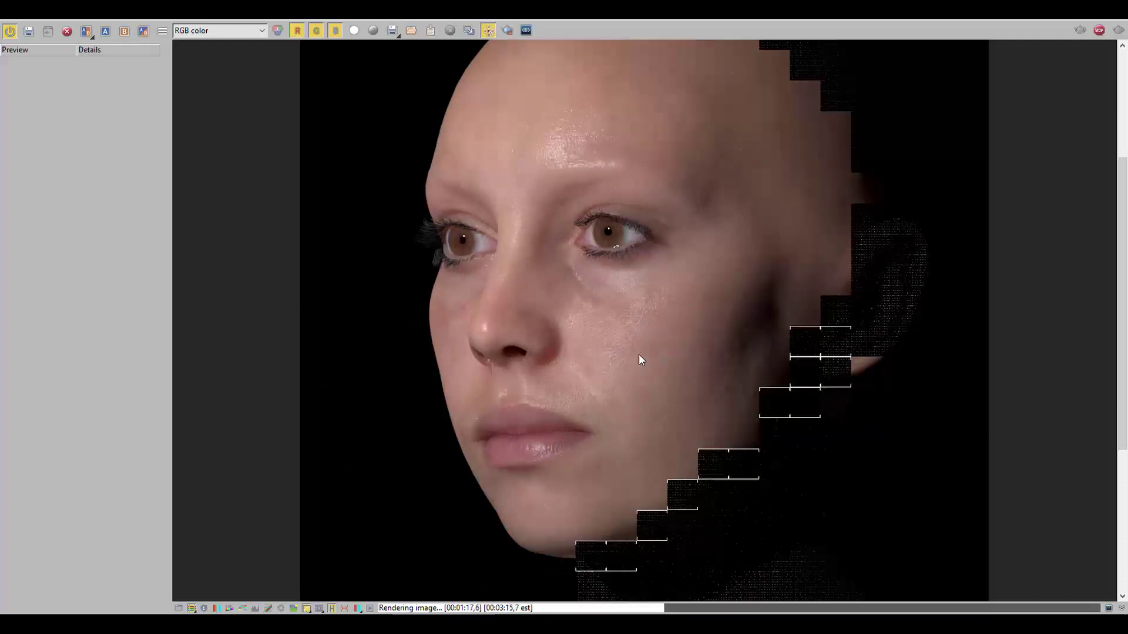
{"action": "scroll", "coordinate": [639, 347], "scroll_direction": "up", "scroll_amount": 5}
{"action": "scroll", "coordinate": [640, 338], "scroll_direction": "down", "scroll_amount": 3}
{"action": "scroll", "coordinate": [641, 335], "scroll_direction": "down", "scroll_amount": 2}
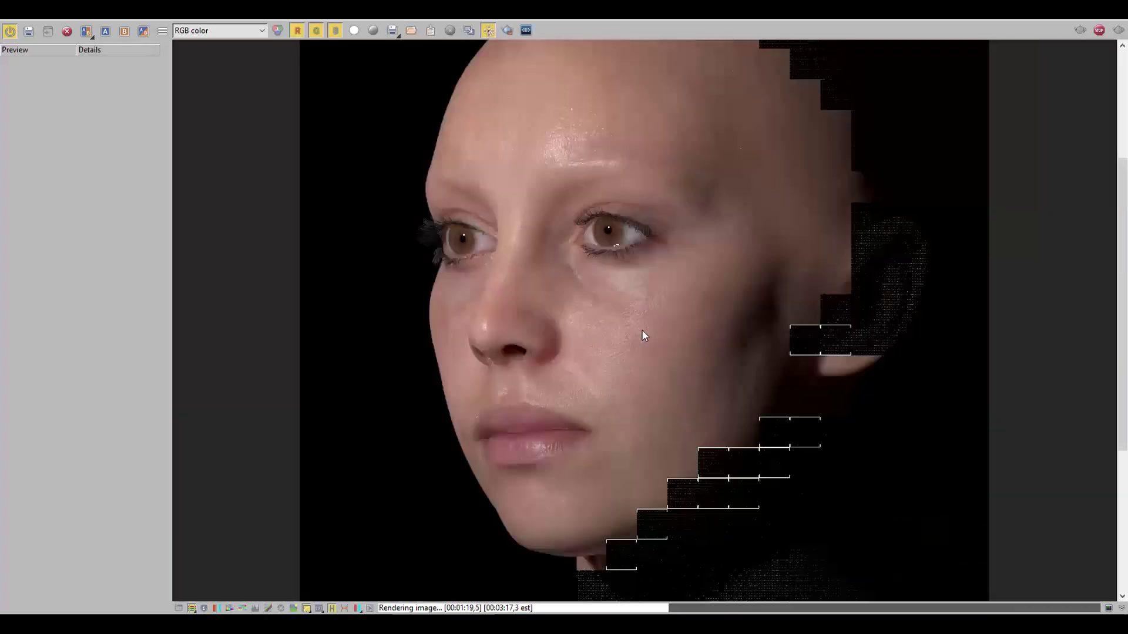
{"action": "scroll", "coordinate": [667, 341], "scroll_direction": "down", "scroll_amount": 2}
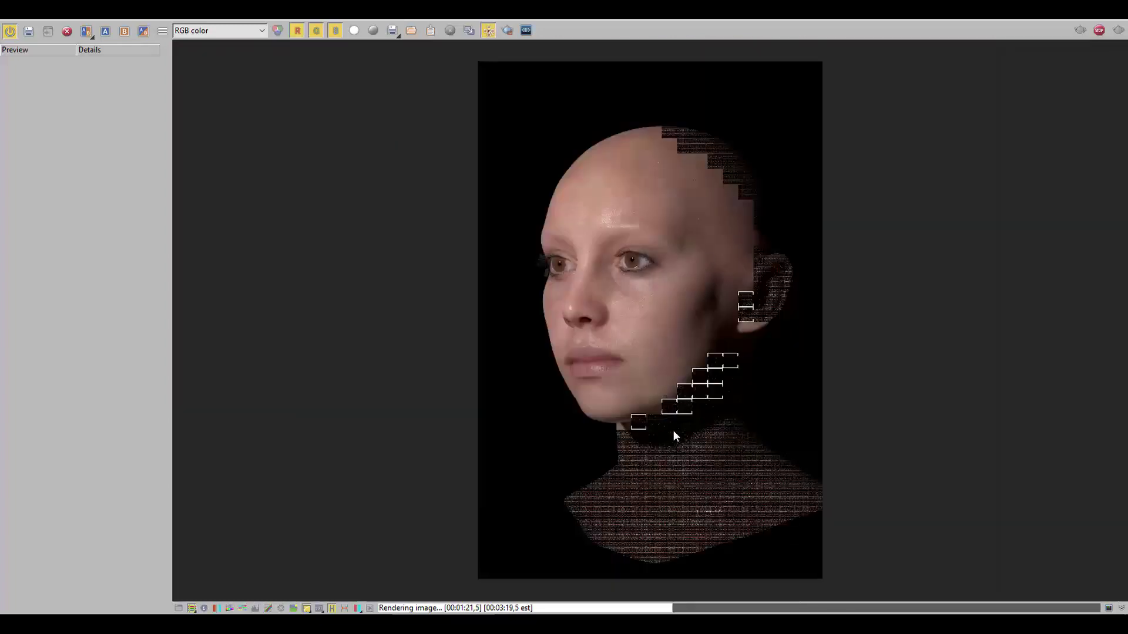
{"action": "scroll", "coordinate": [611, 403], "scroll_direction": "up", "scroll_amount": 2}
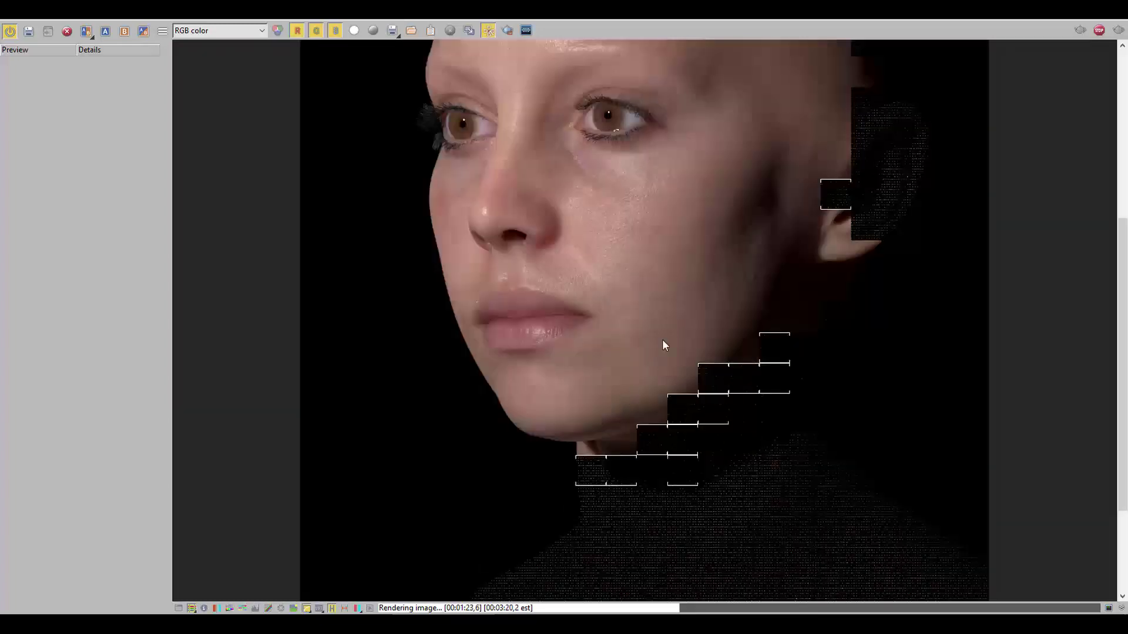
{"action": "middle_click_drag", "start_coordinate": [640, 304], "coordinate": [632, 411]}
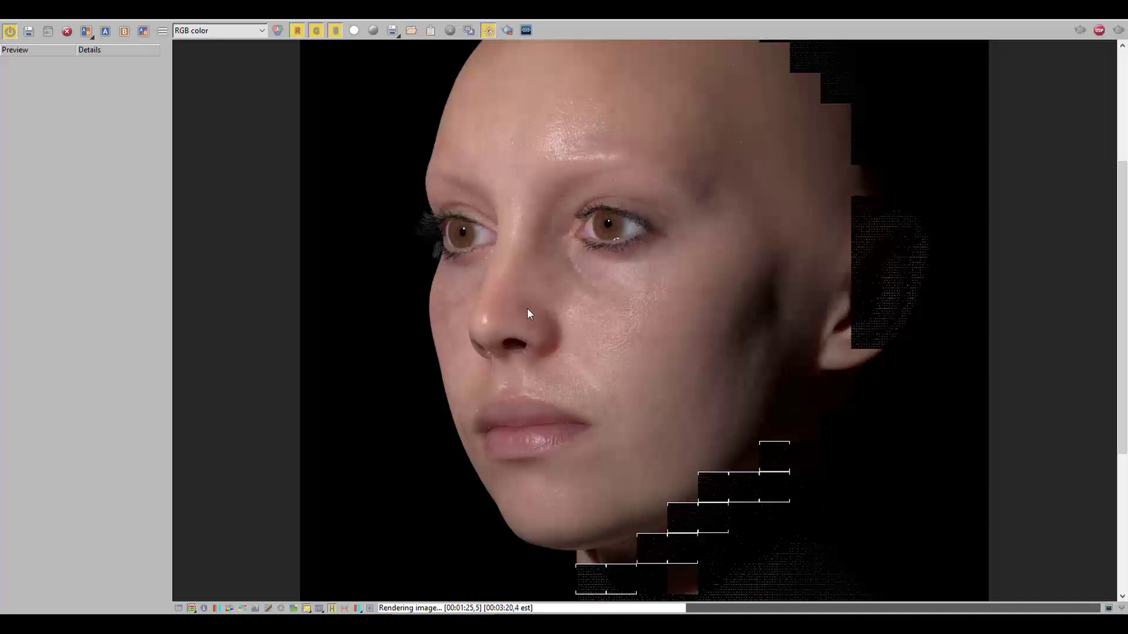
Step: Fit the whole render in view and store it in the frame buffer history
{"action": "double_click", "coordinate": [611, 417]}
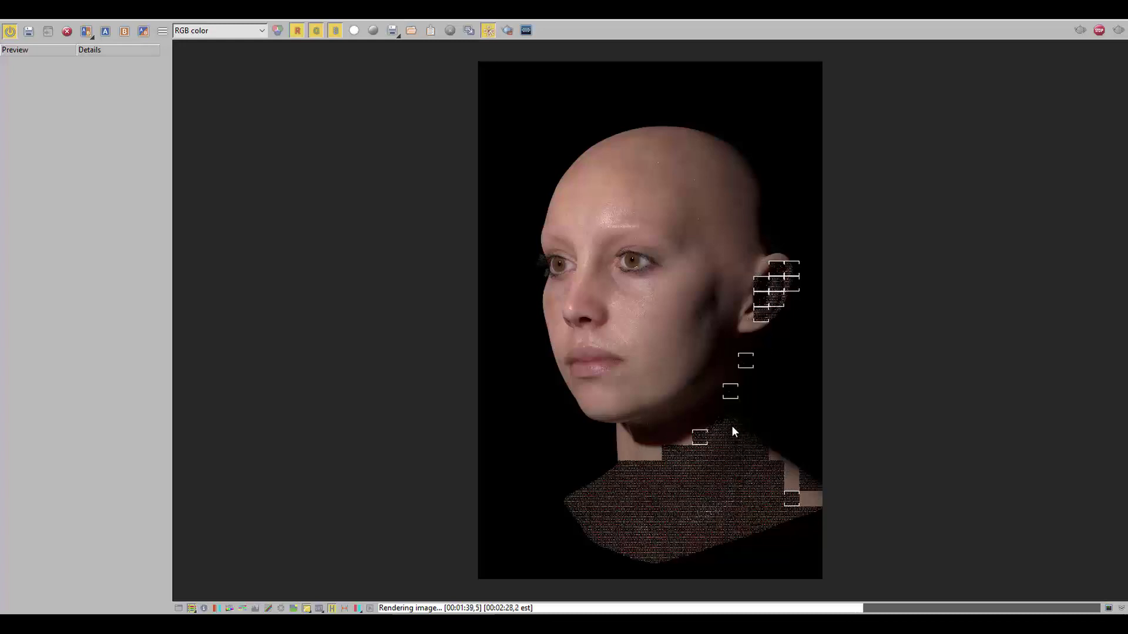
{"action": "scroll", "coordinate": [687, 450], "scroll_direction": "up", "scroll_amount": 2}
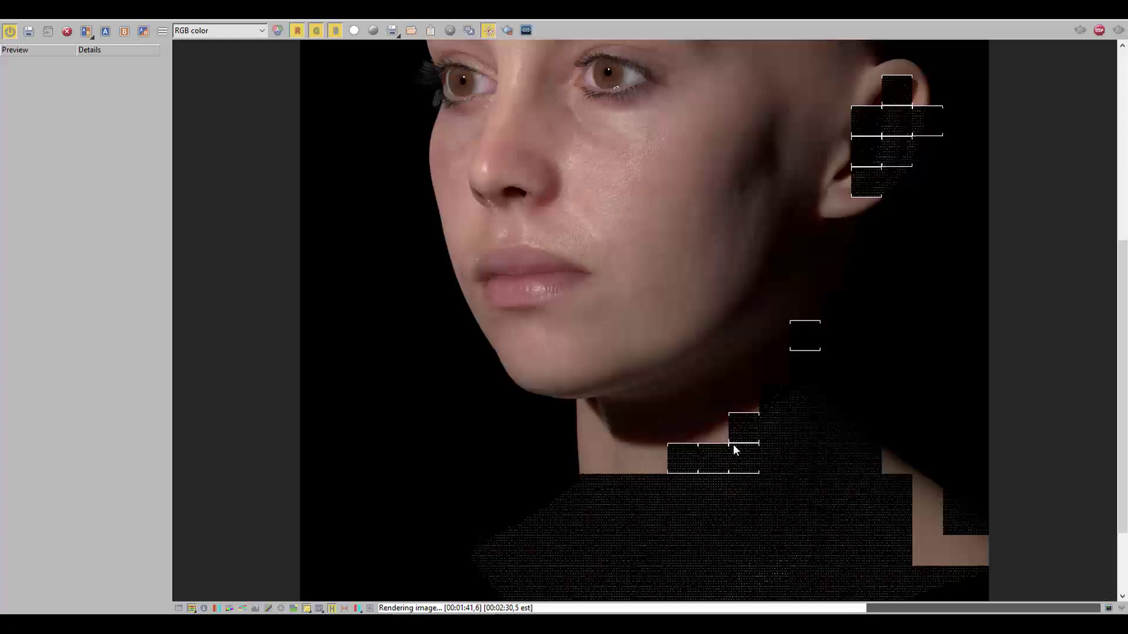
{"action": "scroll", "coordinate": [711, 442], "scroll_direction": "down", "scroll_amount": 1}
{"action": "scroll", "coordinate": [700, 452], "scroll_direction": "down", "scroll_amount": 1}
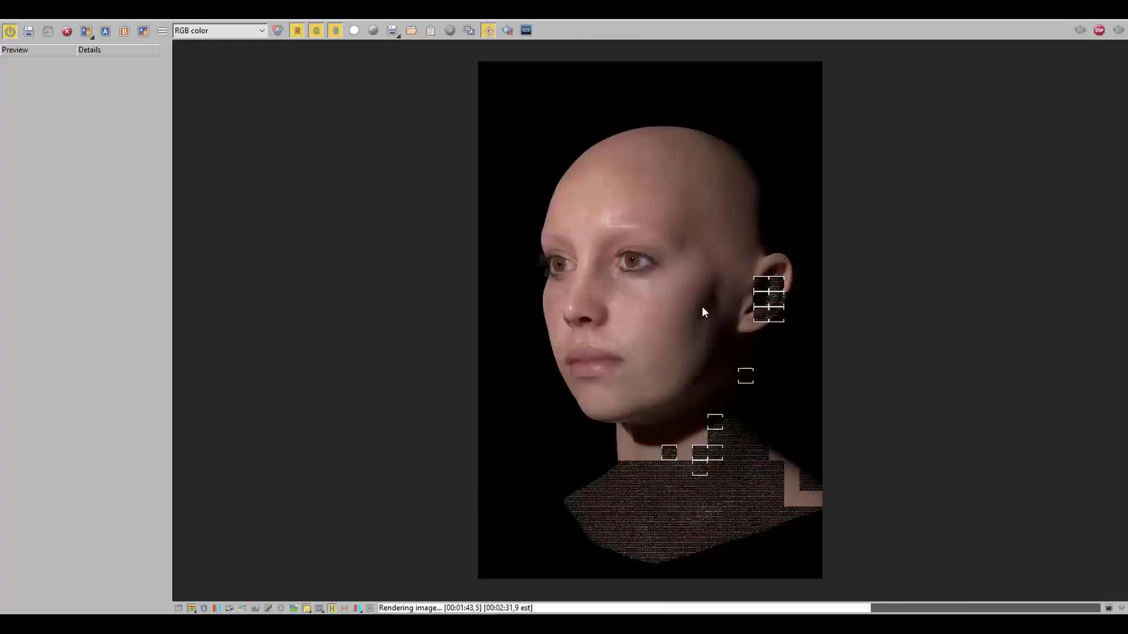
{"action": "scroll", "coordinate": [701, 305], "scroll_direction": "up", "scroll_amount": 2}
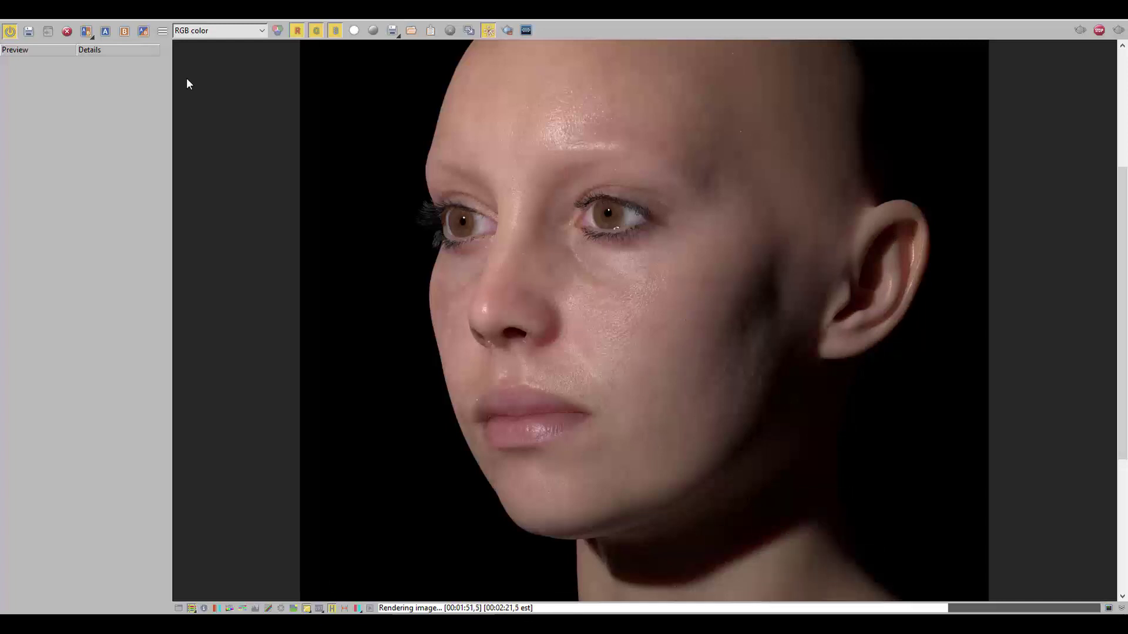
{"action": "left_click", "coordinate": [28, 31]}
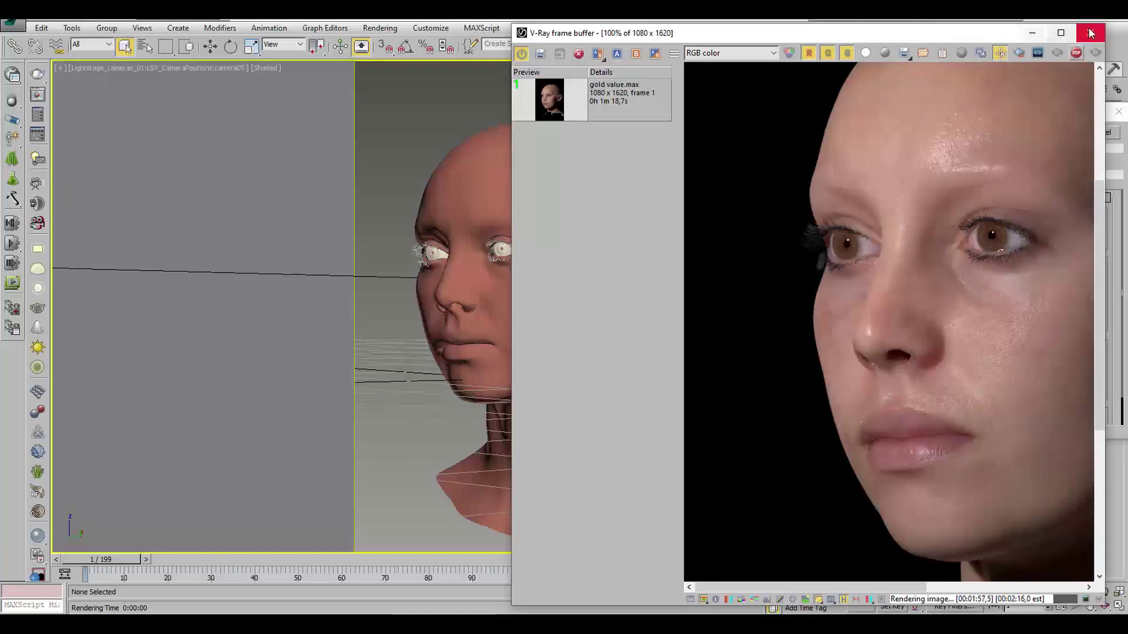
Step: Cancel the unfinished render, check the head's VRayDisplacementMod, and start a fresh render
{"action": "left_click", "coordinate": [789, 235]}
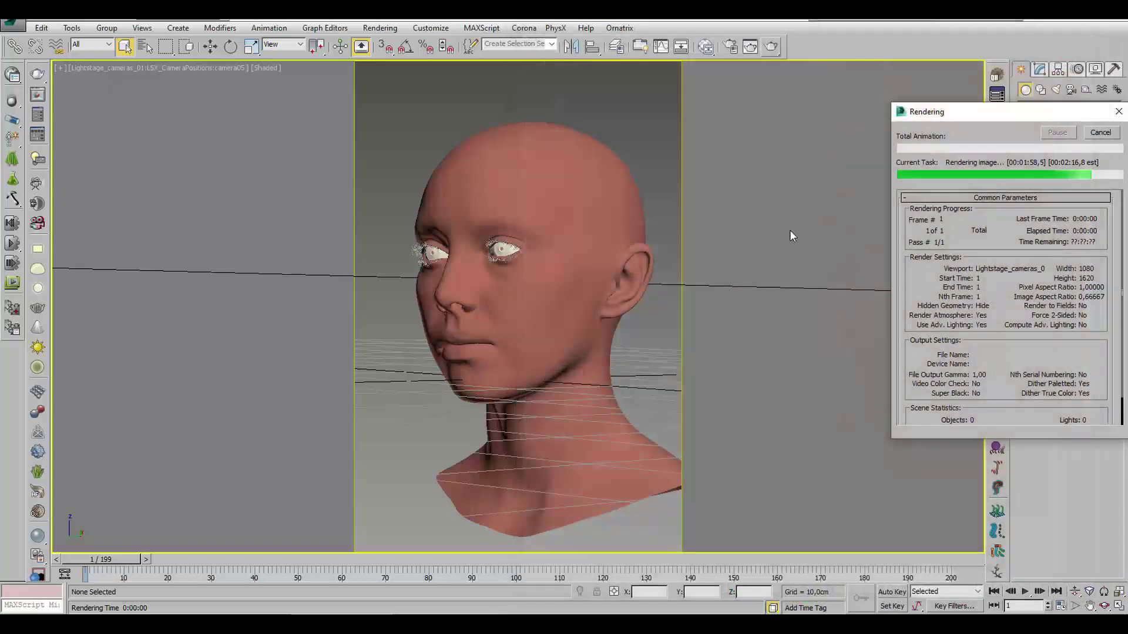
{"action": "left_click", "coordinate": [1101, 134]}
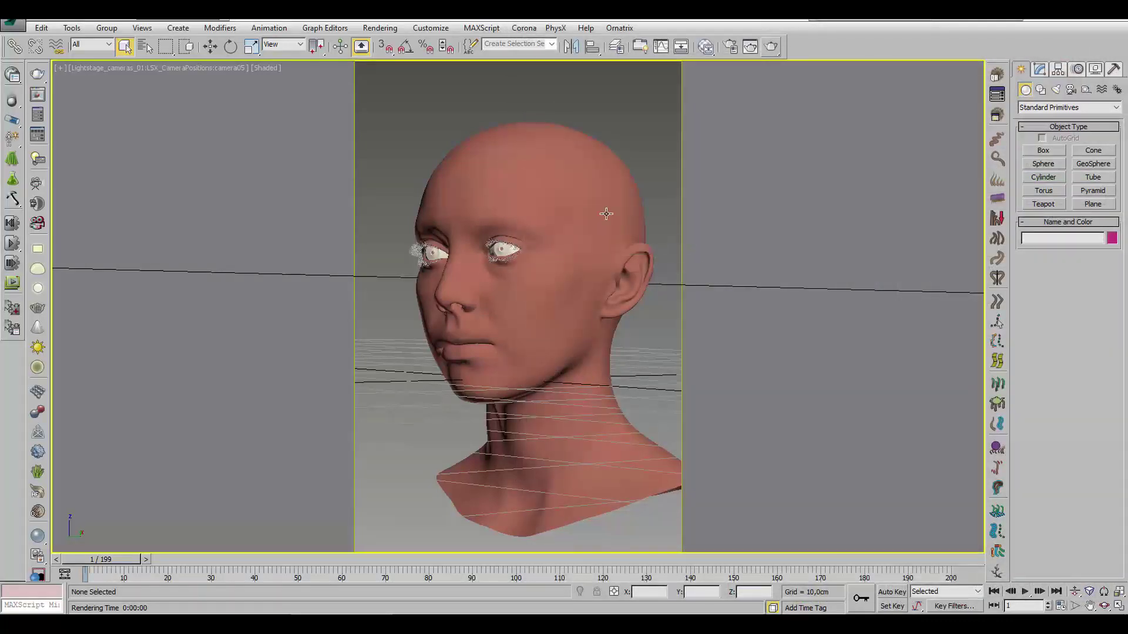
{"action": "left_click", "coordinate": [575, 200]}
{"action": "left_click", "coordinate": [1040, 70]}
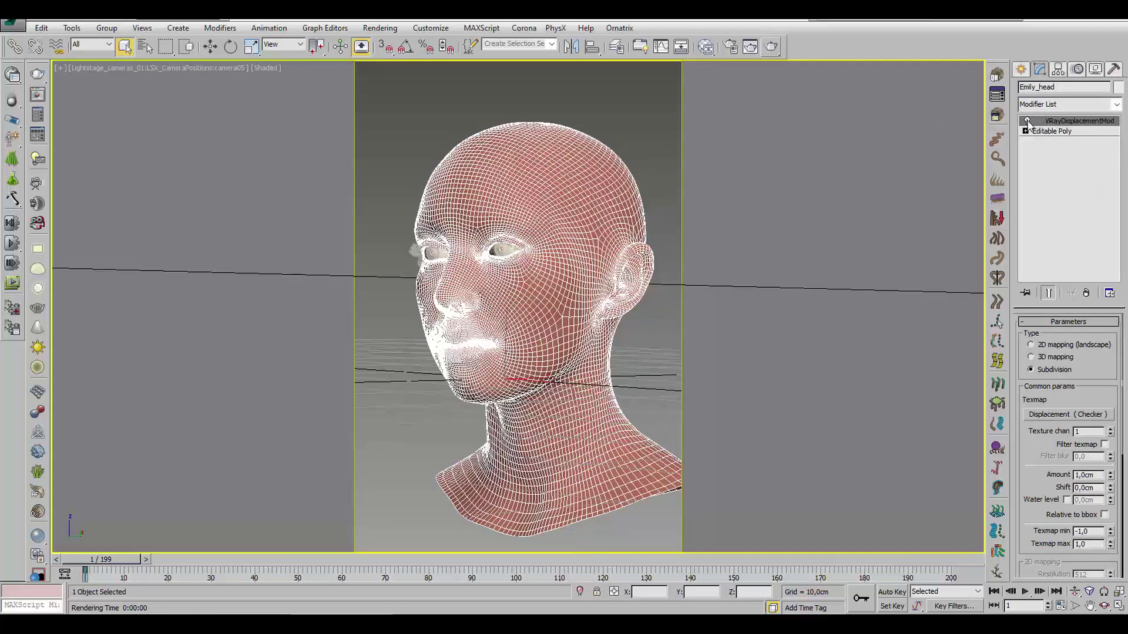
{"action": "left_click", "coordinate": [619, 113]}
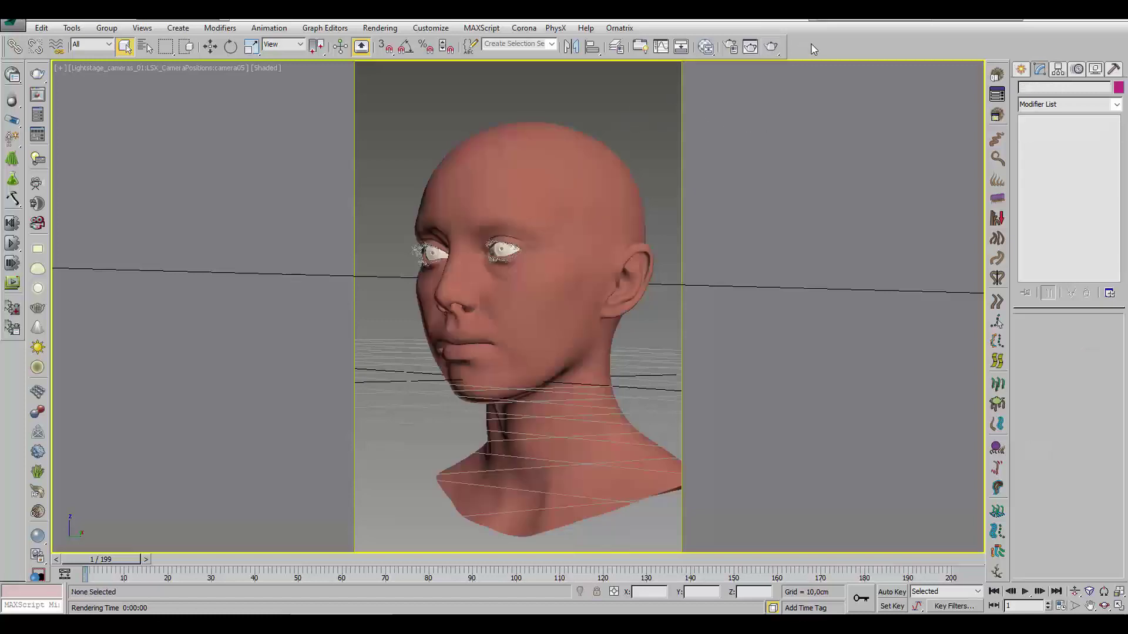
{"action": "left_click", "coordinate": [774, 47]}
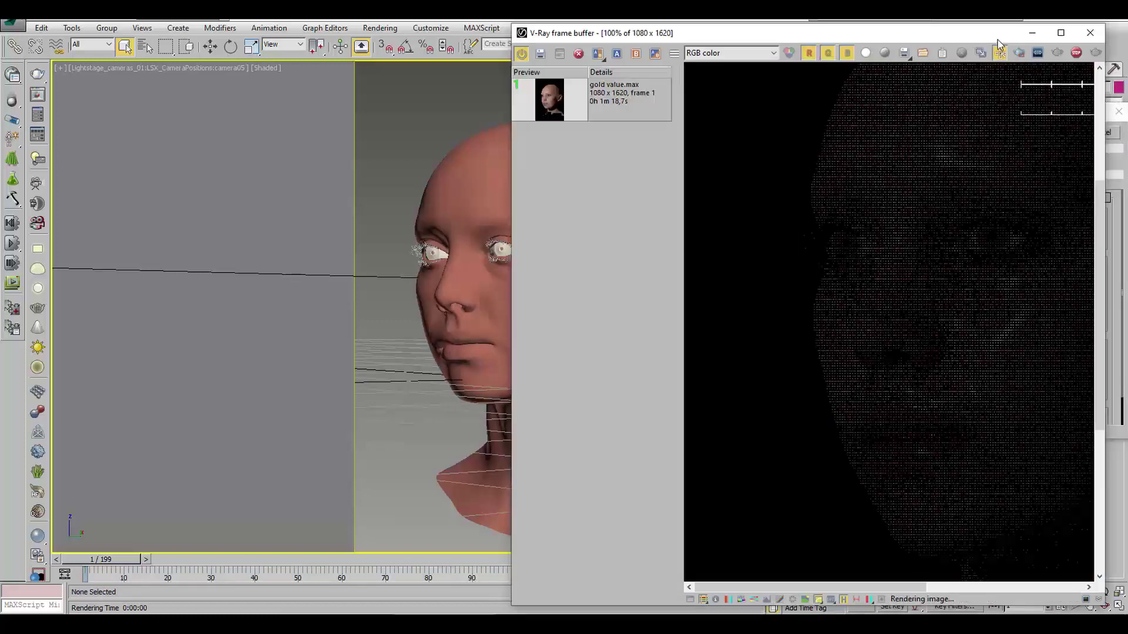
Step: Maximize the frame buffer and pan and zoom over the head while the second render finishes
{"action": "left_click", "coordinate": [1062, 34]}
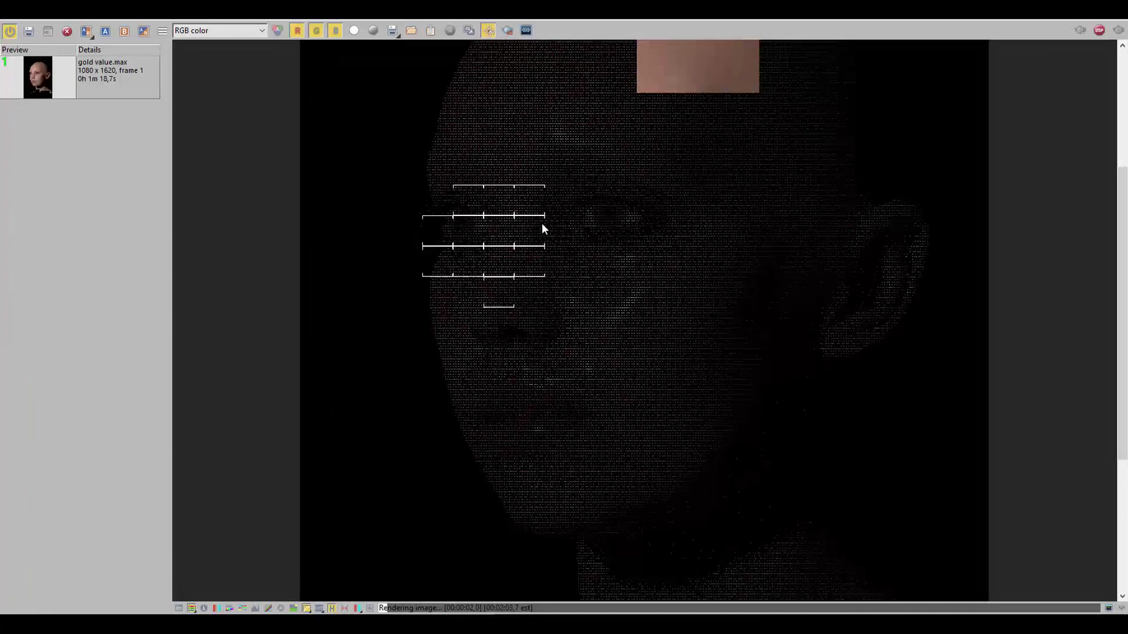
{"action": "middle_click_drag", "start_coordinate": [654, 222], "coordinate": [629, 307]}
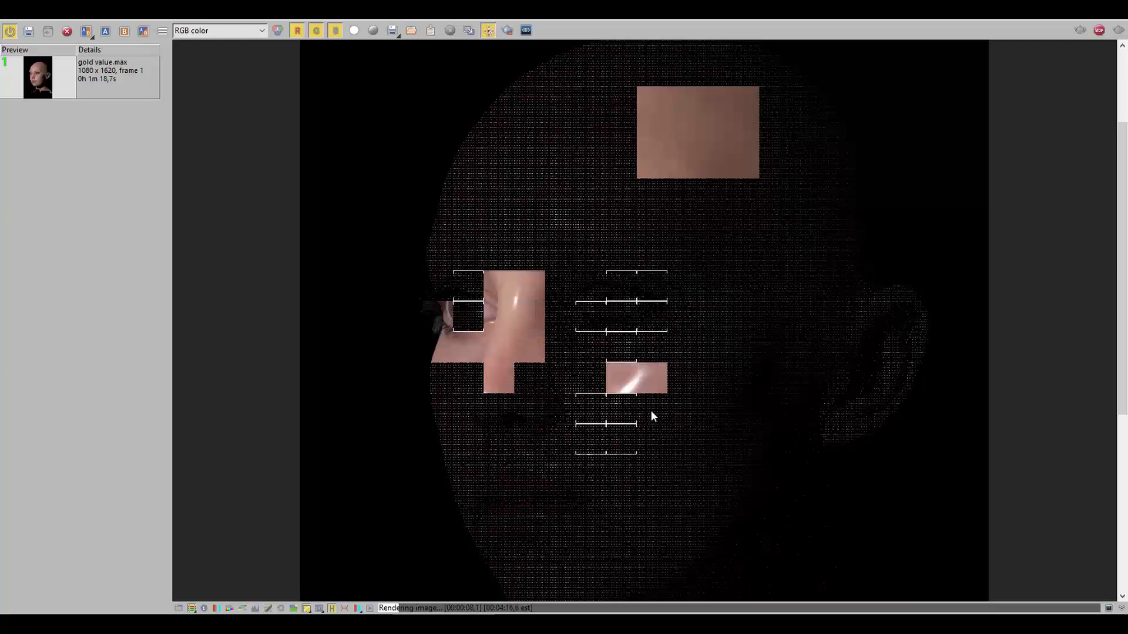
{"action": "scroll", "coordinate": [661, 408], "scroll_direction": "down", "scroll_amount": 2}
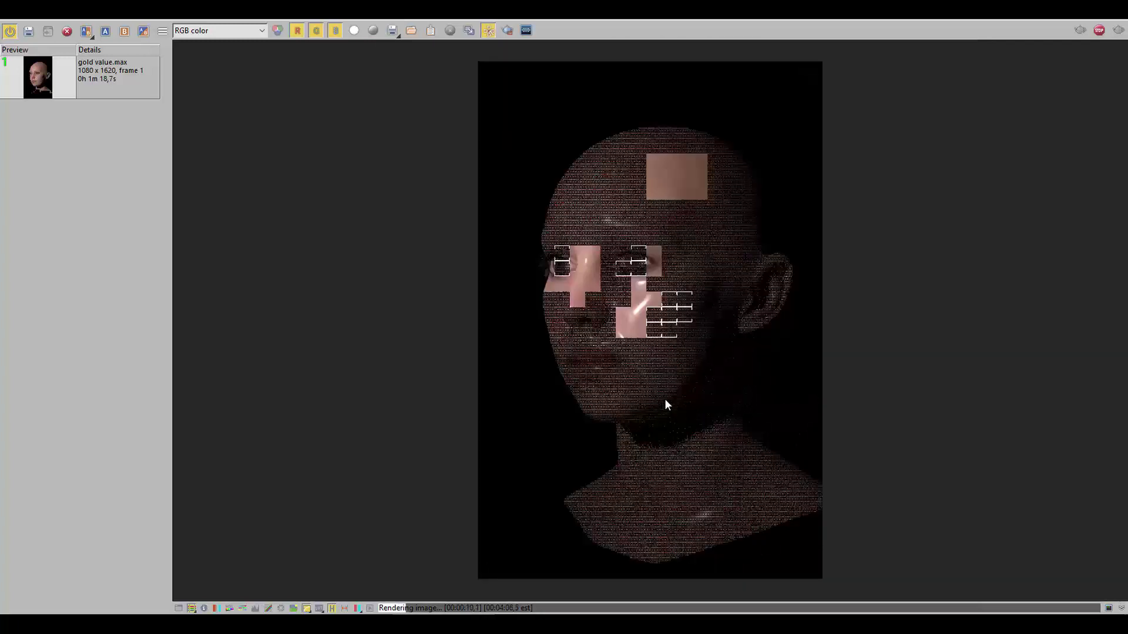
{"action": "scroll", "coordinate": [655, 336], "scroll_direction": "up", "scroll_amount": 2}
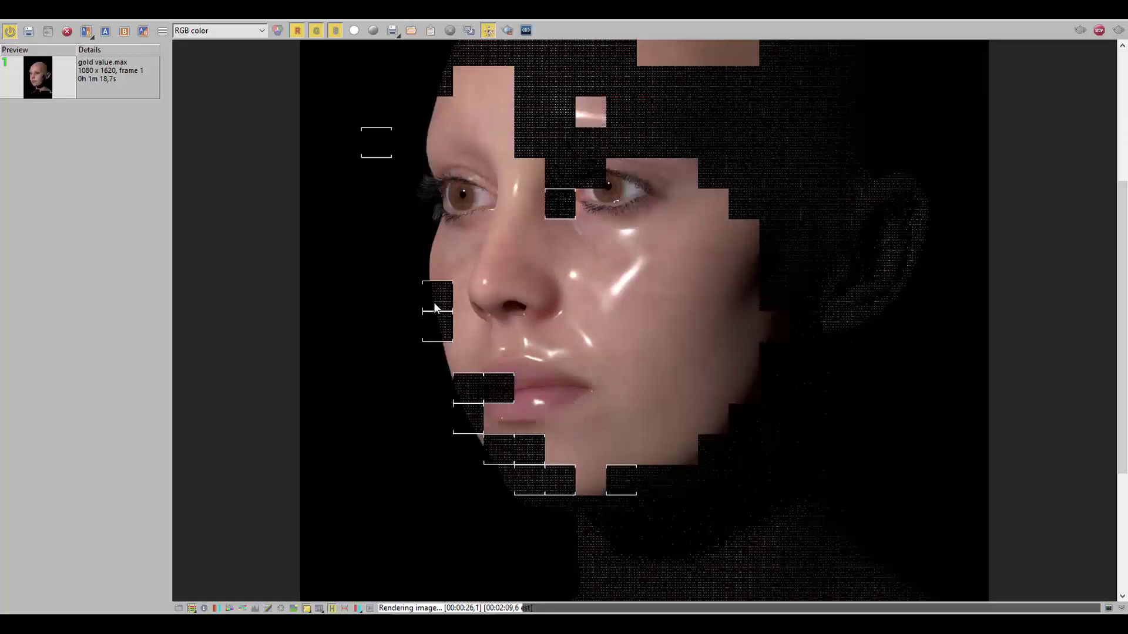
{"action": "scroll", "coordinate": [606, 298], "scroll_direction": "up", "scroll_amount": 2}
{"action": "scroll", "coordinate": [606, 297], "scroll_direction": "up", "scroll_amount": 1}
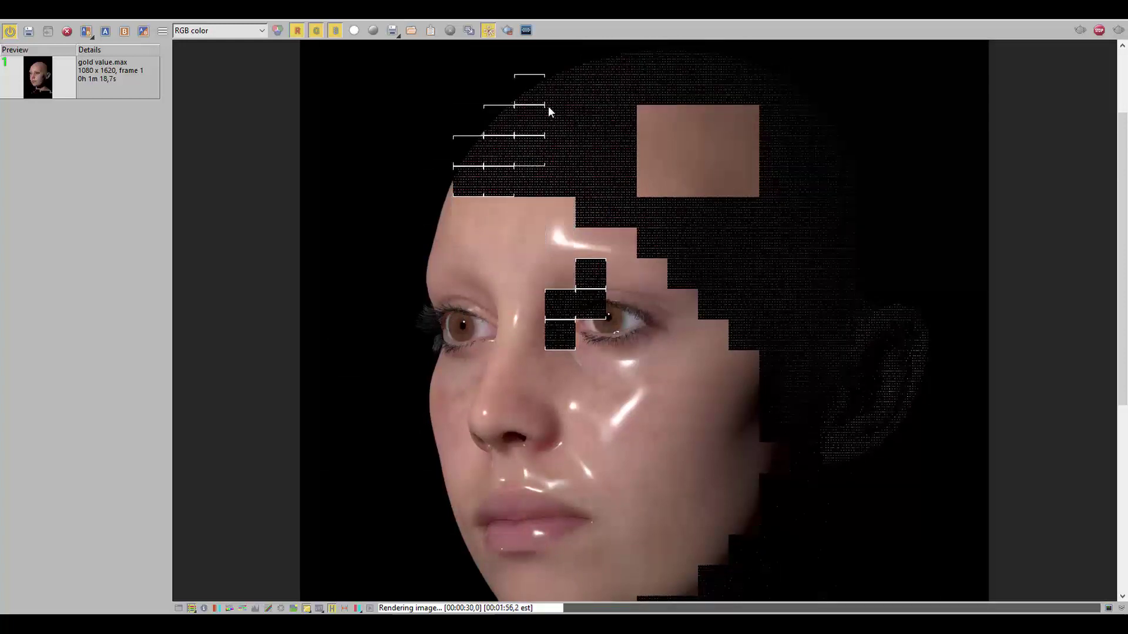
{"action": "scroll", "coordinate": [663, 100], "scroll_direction": "down", "scroll_amount": 2}
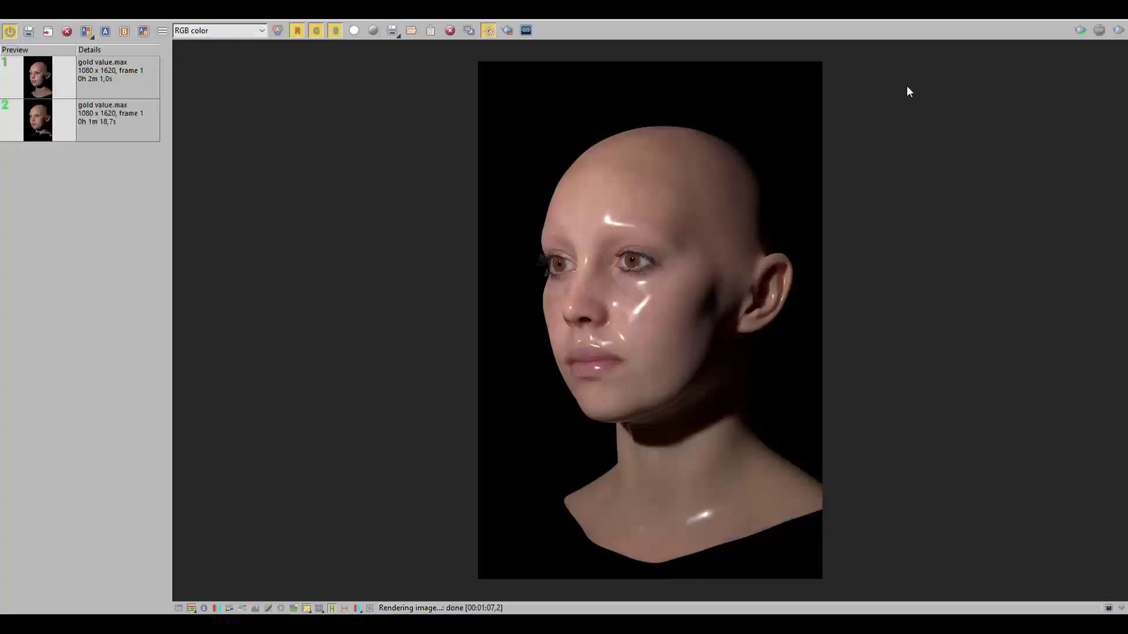
Step: Outline a render region around the head and shoulders, and set the two history renders as A and B
{"action": "left_click", "coordinate": [509, 31]}
{"action": "mouse_move", "coordinate": [486, 79]}
{"action": "left_mouse_down"}
{"action": "mouse_move", "coordinate": [559, 189]}
{"action": "mouse_move", "coordinate": [790, 391]}
{"action": "mouse_move", "coordinate": [815, 442]}
{"action": "left_mouse_up"}
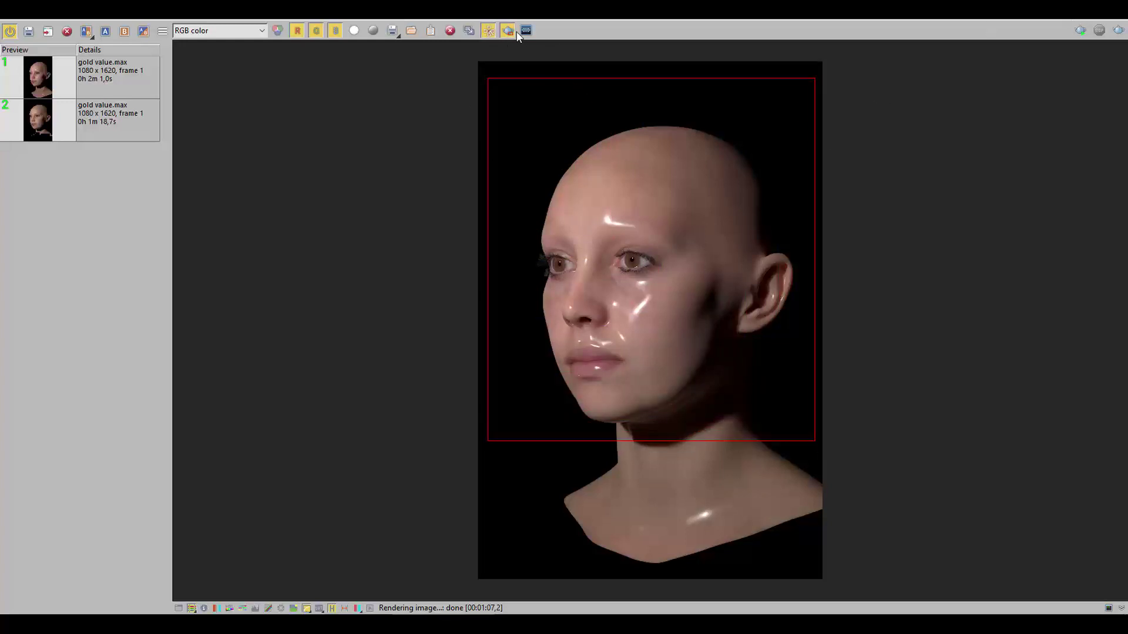
{"action": "left_click", "coordinate": [53, 69]}
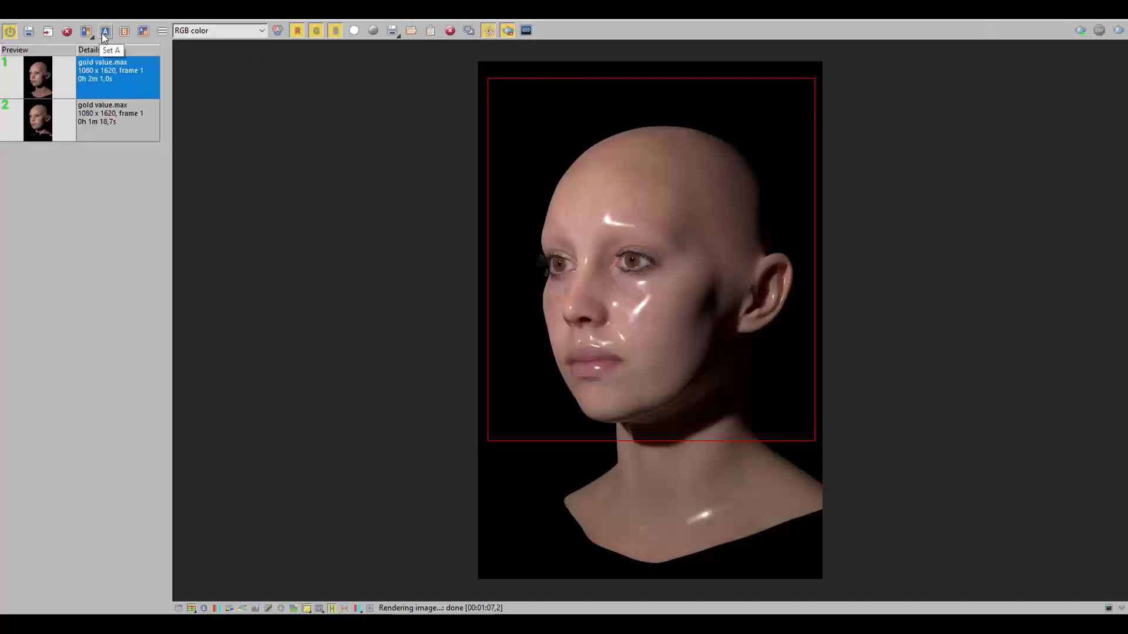
{"action": "left_click", "coordinate": [86, 30]}
{"action": "left_click", "coordinate": [50, 114]}
{"action": "left_click", "coordinate": [124, 31]}
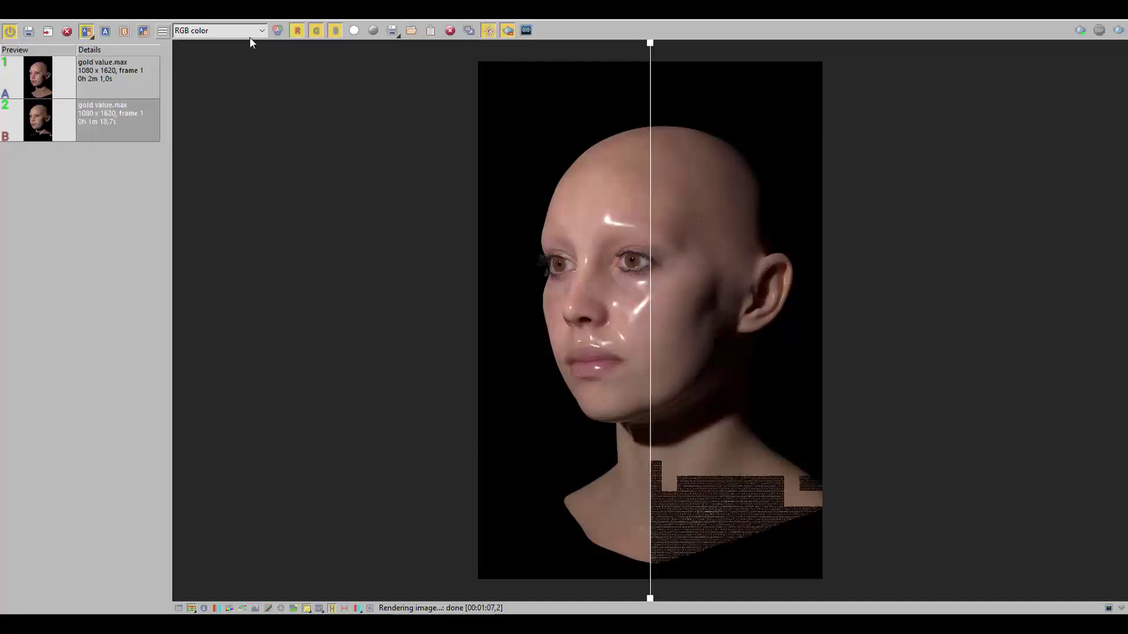
Step: Sweep the A/B split line across the face to compare the glossy and matte renders
{"action": "mouse_move", "coordinate": [653, 51]}
{"action": "left_mouse_down"}
{"action": "mouse_move", "coordinate": [538, 48]}
{"action": "mouse_move", "coordinate": [405, 71]}
{"action": "mouse_move", "coordinate": [349, 96]}
{"action": "left_mouse_up"}
{"action": "scroll", "coordinate": [718, 255], "scroll_direction": "up", "scroll_amount": 2}
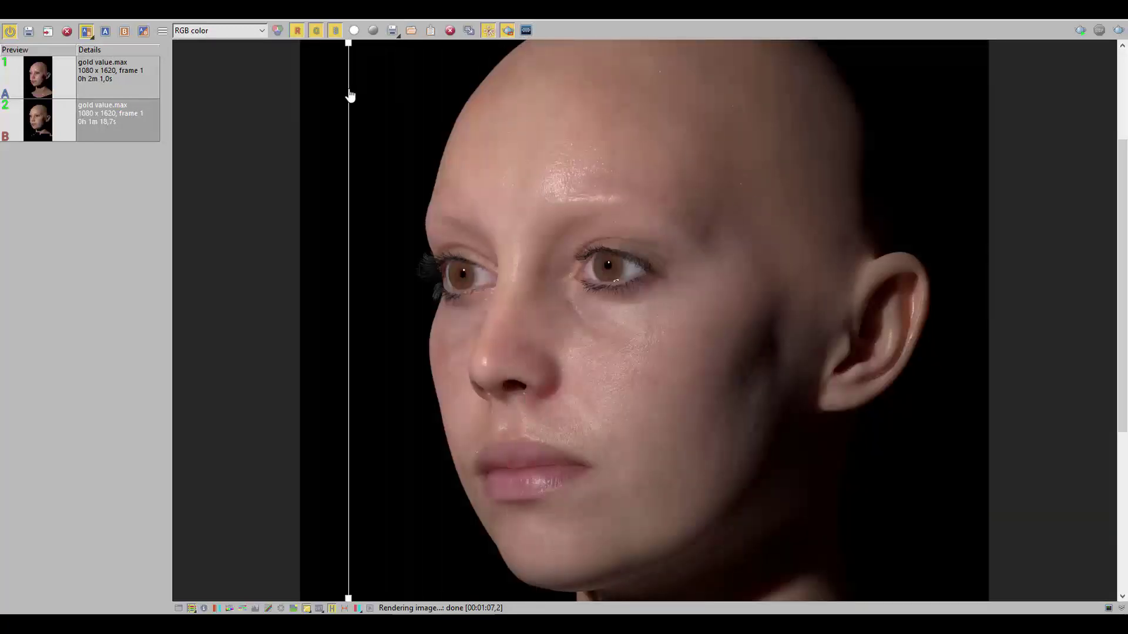
{"action": "left_click_drag", "start_coordinate": [350, 94], "coordinate": [274, 103]}
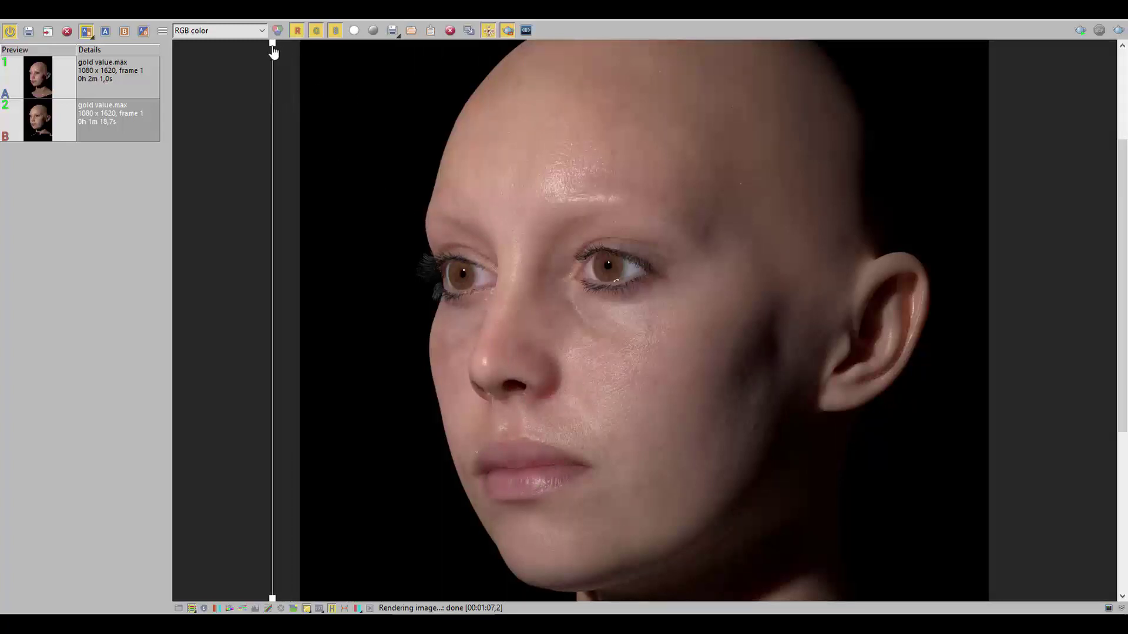
{"action": "mouse_move", "coordinate": [274, 53]}
{"action": "left_mouse_down"}
{"action": "mouse_move", "coordinate": [1022, 106]}
{"action": "mouse_move", "coordinate": [943, 114]}
{"action": "left_mouse_up"}
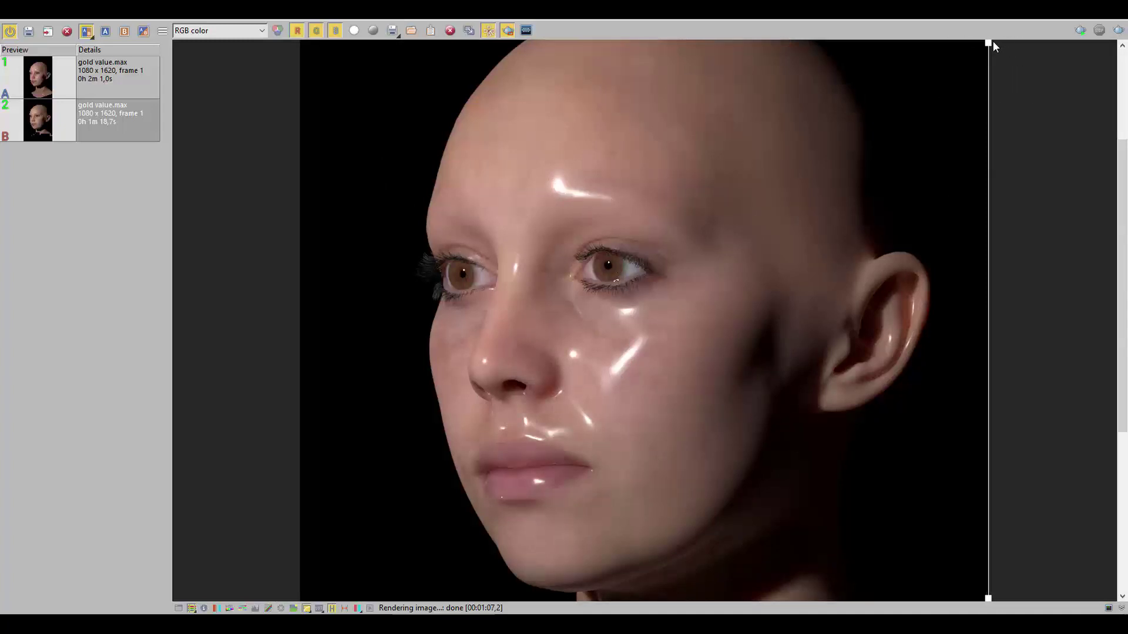
{"action": "left_click_drag", "start_coordinate": [989, 45], "coordinate": [292, 88]}
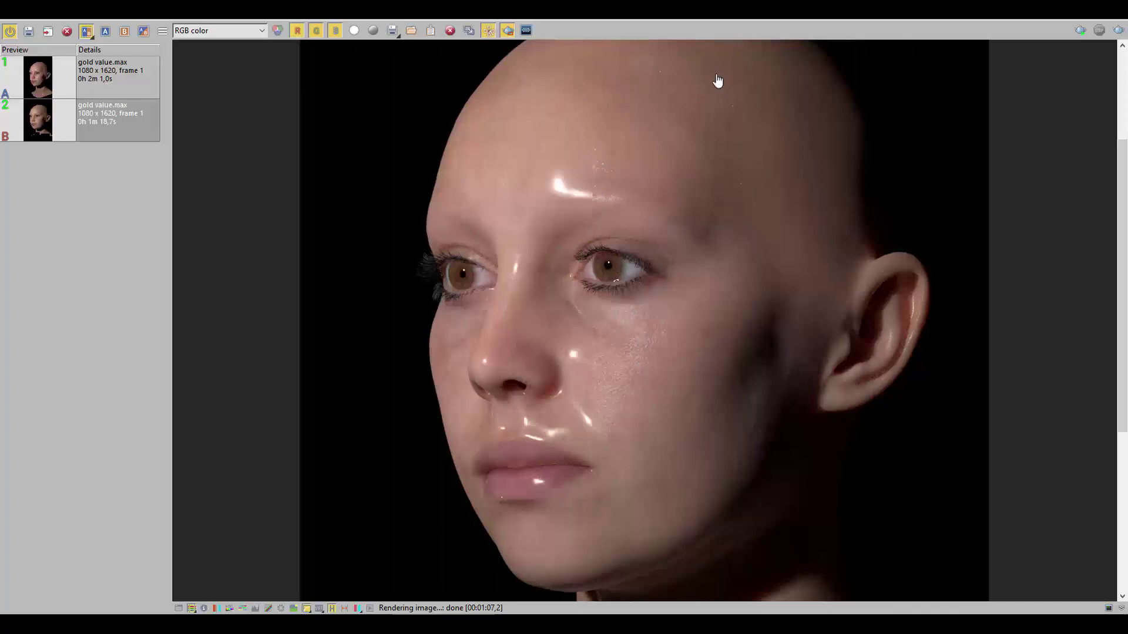
{"action": "mouse_move", "coordinate": [718, 80]}
{"action": "left_mouse_down"}
{"action": "mouse_move", "coordinate": [503, 111]}
{"action": "mouse_move", "coordinate": [338, 104]}
{"action": "left_mouse_up"}
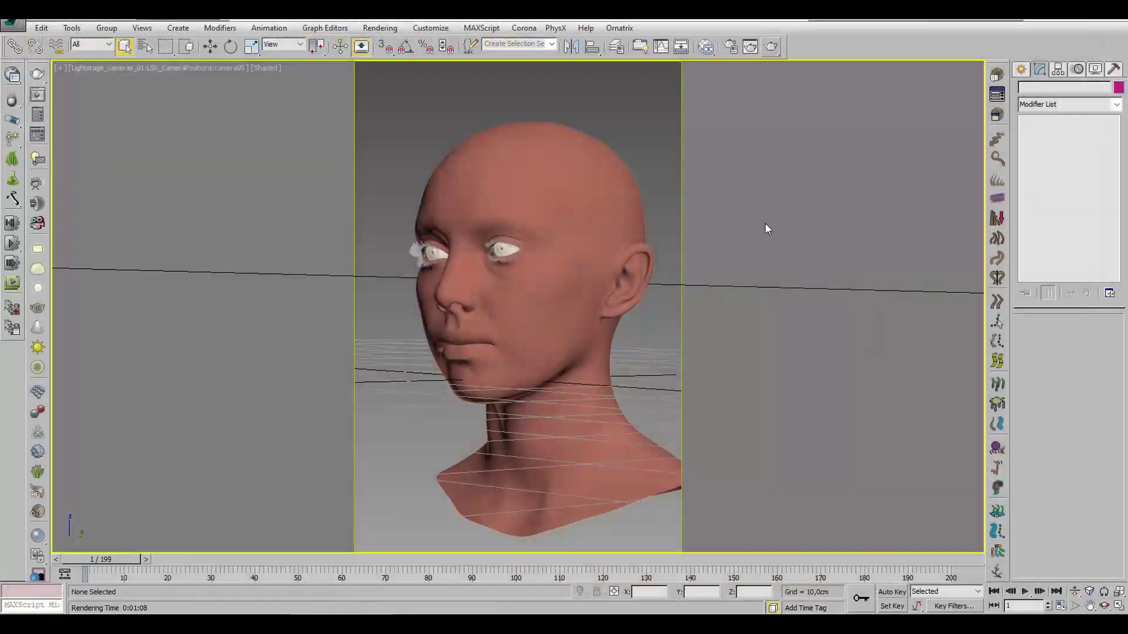
Step: Select the head and review its VRayDisplacementMod: Subdivision, Checker texmap, 1,0cm amount
{"action": "left_click", "coordinate": [604, 198]}
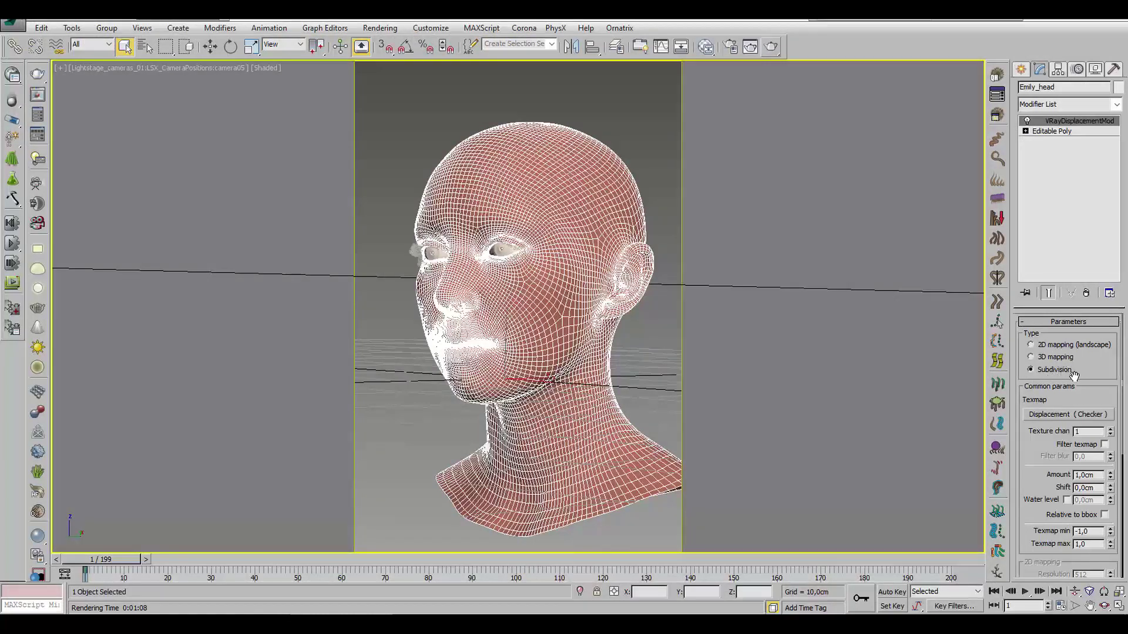
{"action": "scroll", "coordinate": [1089, 374], "scroll_direction": "down", "scroll_amount": 2}
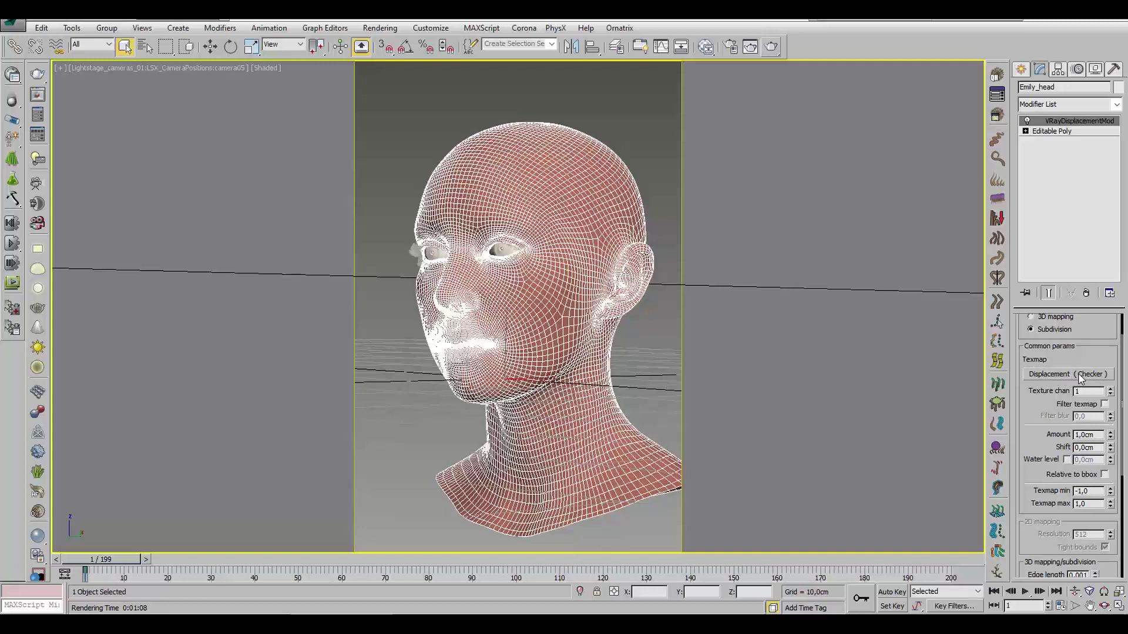
Step: Open the Slate Material Editor and zoom into its node network
{"action": "left_click", "coordinate": [707, 47]}
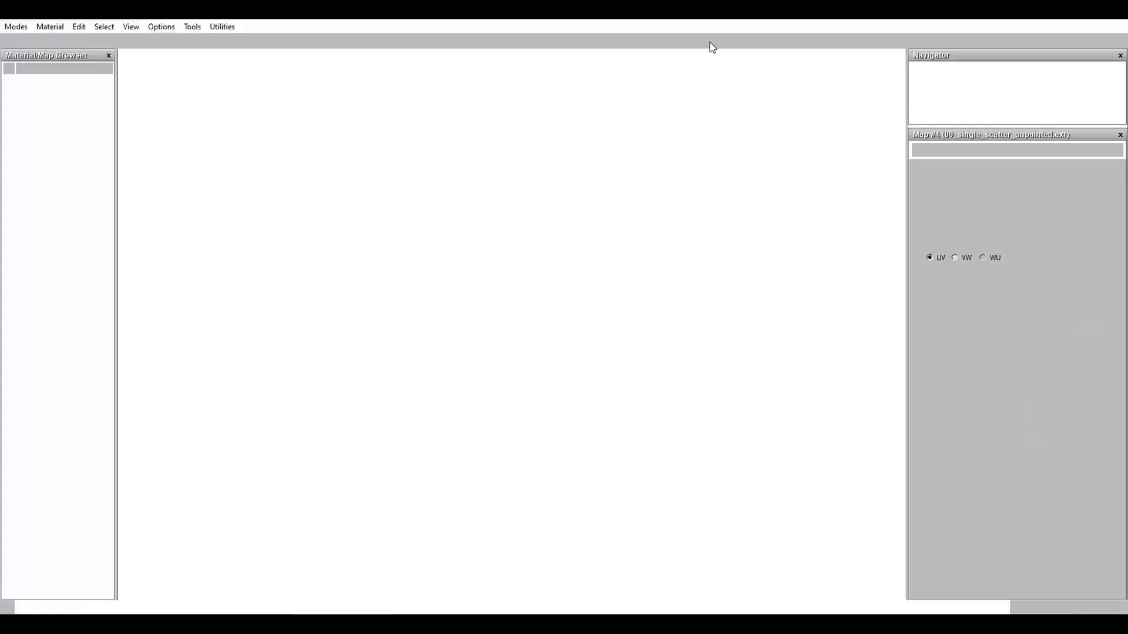
{"action": "scroll", "coordinate": [657, 262], "scroll_direction": "down", "scroll_amount": 5}
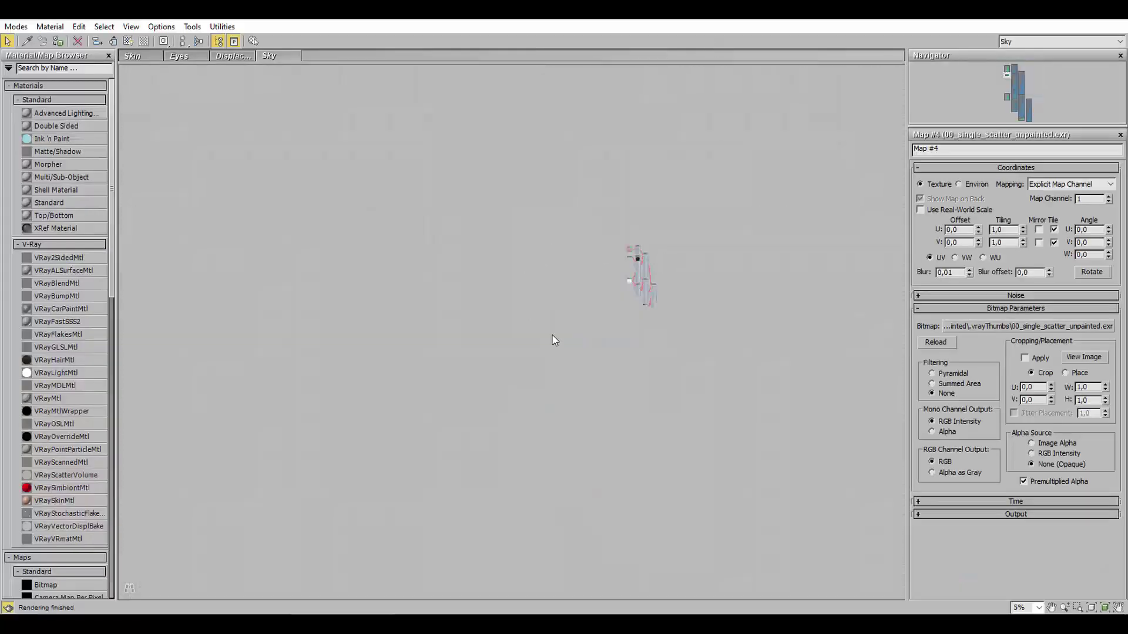
{"action": "scroll", "coordinate": [826, 286], "scroll_direction": "up", "scroll_amount": 3}
{"action": "scroll", "coordinate": [635, 391], "scroll_direction": "up", "scroll_amount": 2}
{"action": "middle_click_drag", "start_coordinate": [635, 390], "coordinate": [427, 392]}
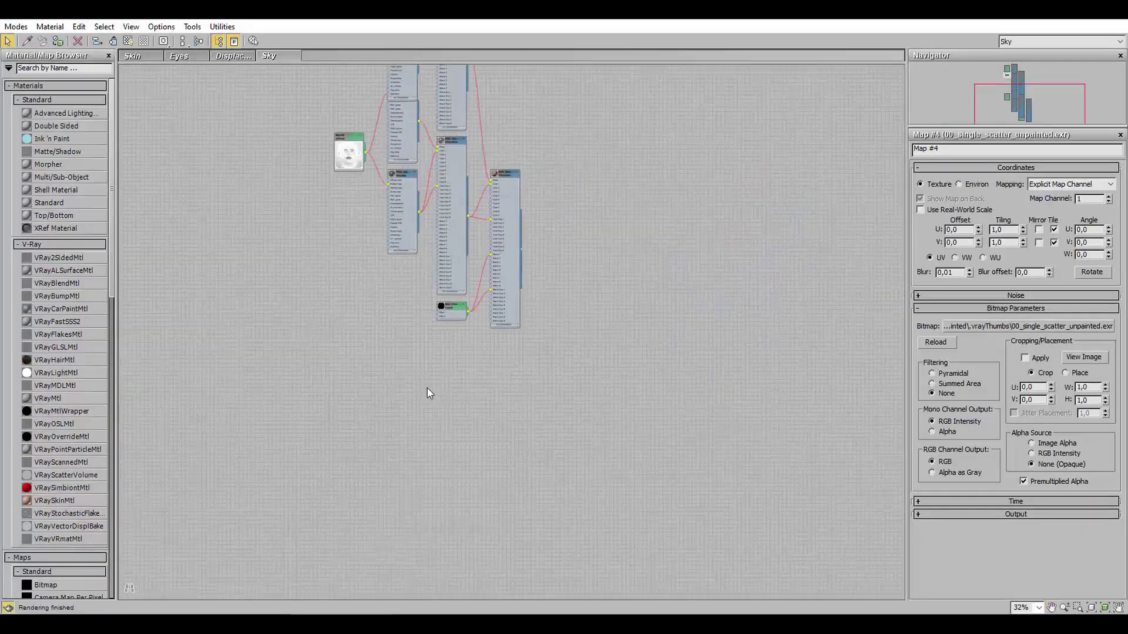
{"action": "scroll", "coordinate": [427, 392], "scroll_direction": "up", "scroll_amount": 2}
{"action": "scroll", "coordinate": [489, 396], "scroll_direction": "up", "scroll_amount": 2}
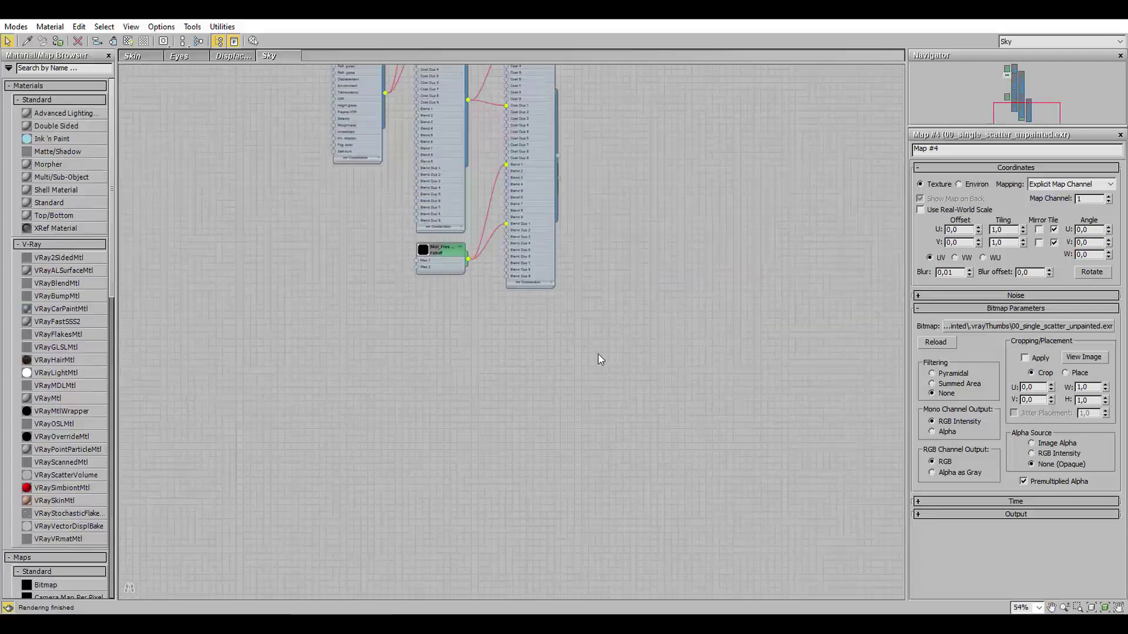
{"action": "middle_click_drag", "start_coordinate": [599, 359], "coordinate": [590, 322]}
{"action": "scroll", "coordinate": [590, 322], "scroll_direction": "up", "scroll_amount": 1}
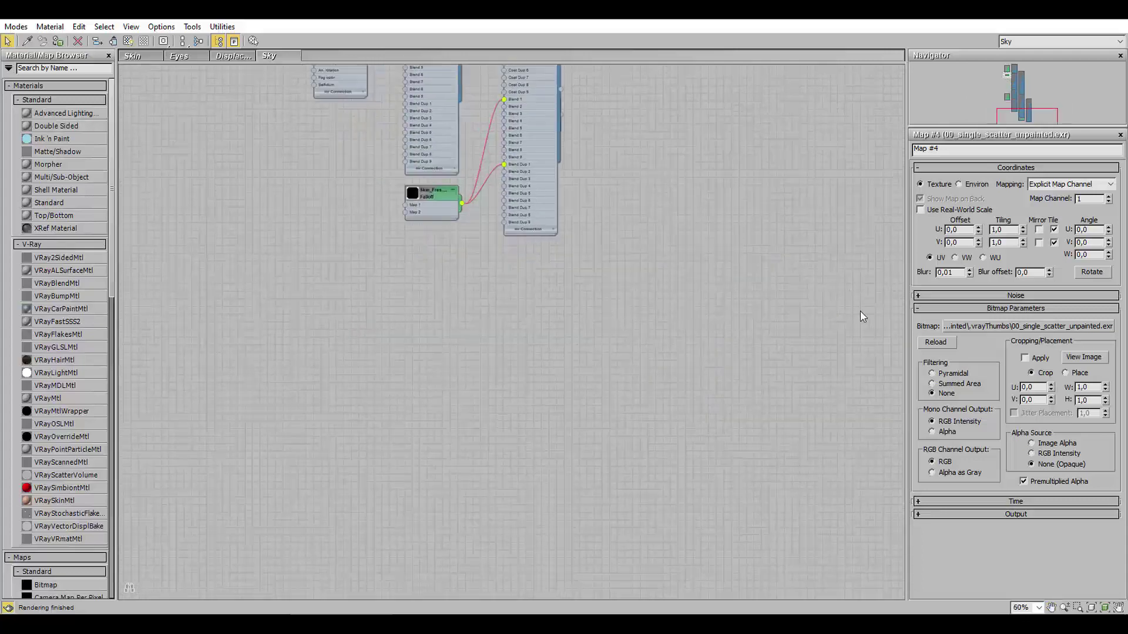
Step: Restore and enlarge the Slate window, then drag the Displacement (Checker) map into the graph
{"action": "left_click", "coordinate": [1080, 18]}
{"action": "left_click_drag", "start_coordinate": [863, 147], "coordinate": [637, 86]}
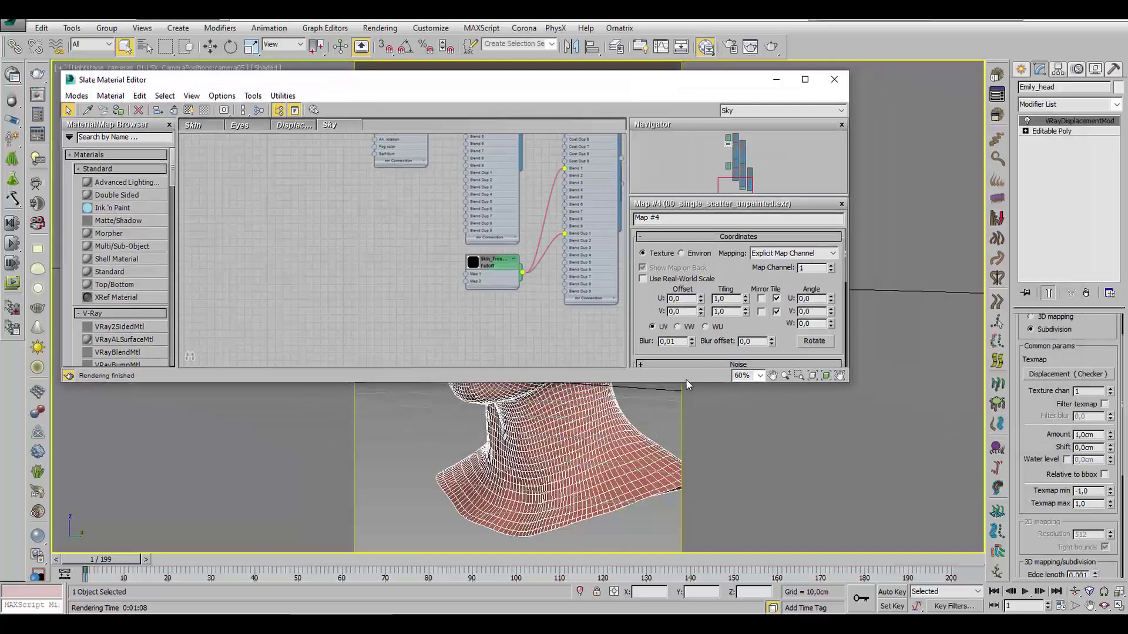
{"action": "left_click_drag", "start_coordinate": [678, 384], "coordinate": [678, 490]}
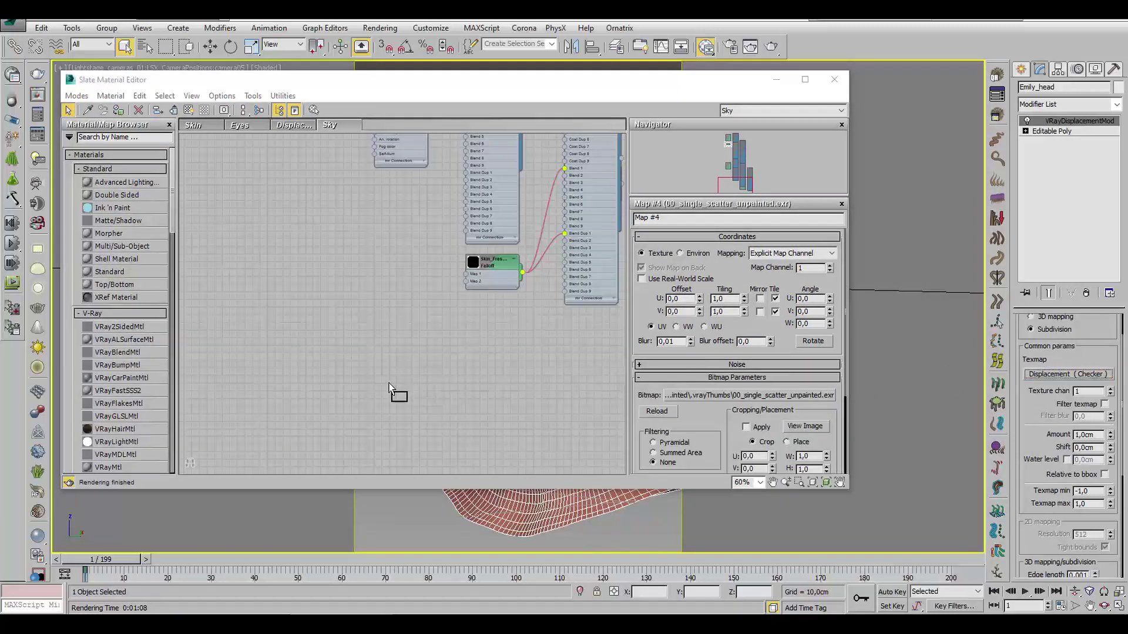
{"action": "left_click_drag", "start_coordinate": [1052, 379], "coordinate": [395, 390]}
Step: Add the displacement map as an Instance and zoom in on its nodes
{"action": "left_click", "coordinate": [418, 325]}
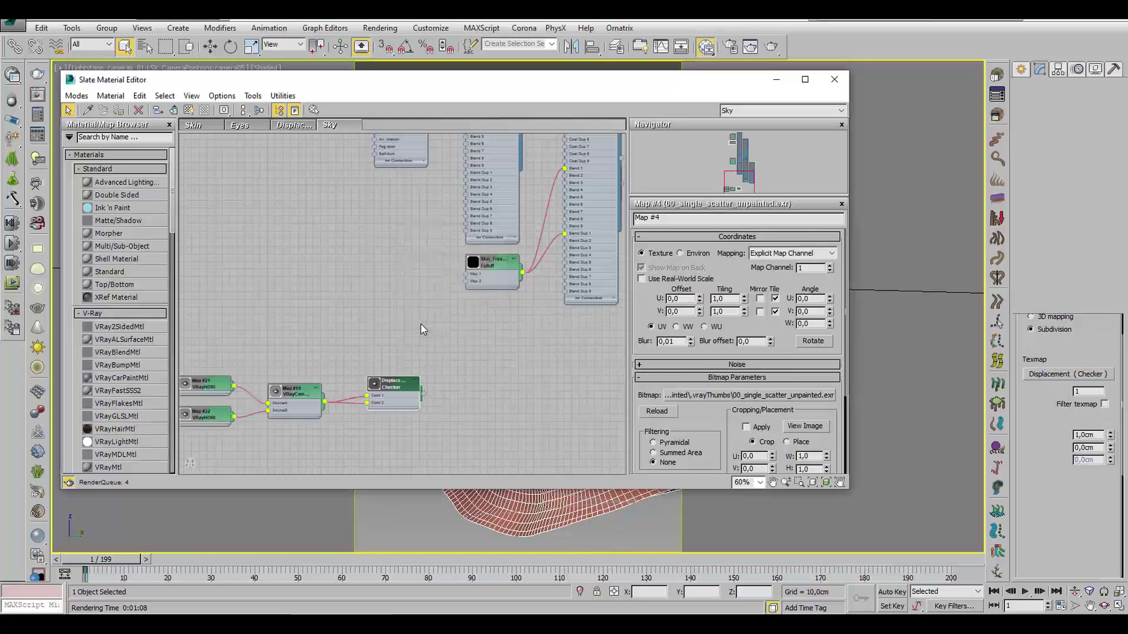
{"action": "middle_click_drag", "start_coordinate": [466, 290], "coordinate": [566, 242]}
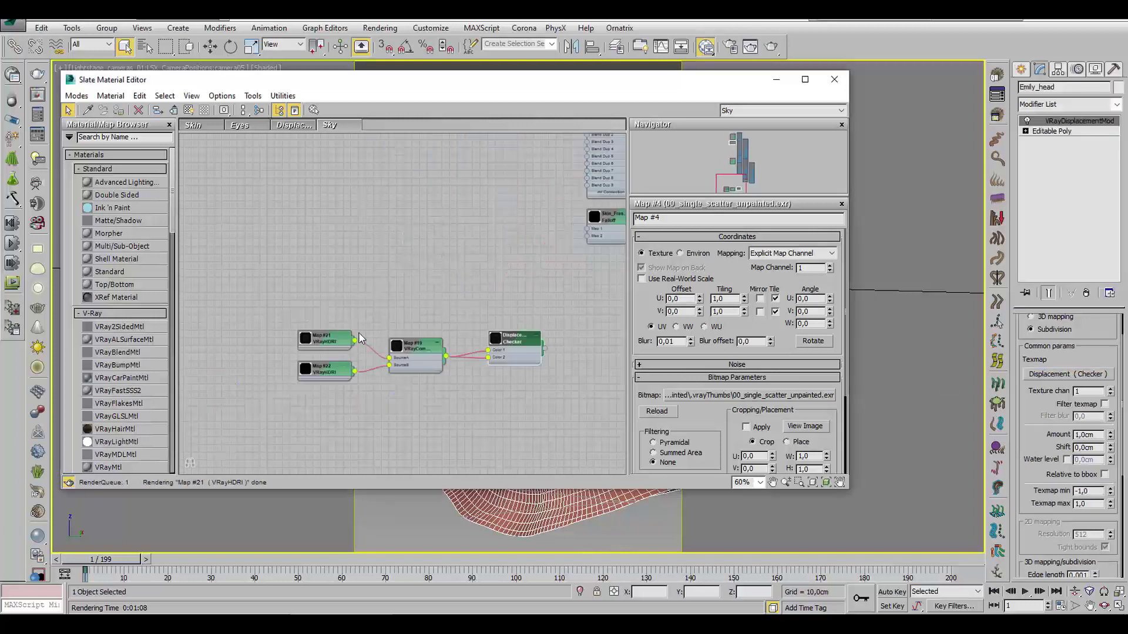
{"action": "scroll", "coordinate": [364, 364], "scroll_direction": "up", "scroll_amount": 2}
{"action": "scroll", "coordinate": [364, 364], "scroll_direction": "up", "scroll_amount": 2}
{"action": "middle_click_drag", "start_coordinate": [440, 272], "coordinate": [373, 217]}
{"action": "scroll", "coordinate": [372, 217], "scroll_direction": "up", "scroll_amount": 1}
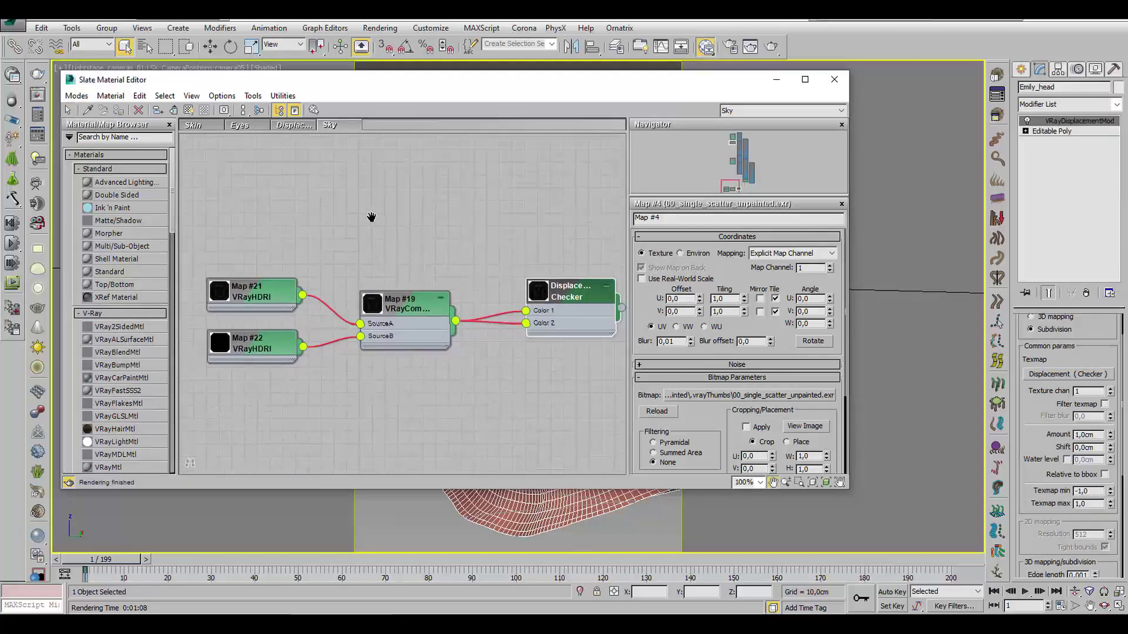
Step: Inspect the Map #21, #22 and #19 nodes, then show the Displacement Checker's parameters
{"action": "left_click", "coordinate": [256, 292]}
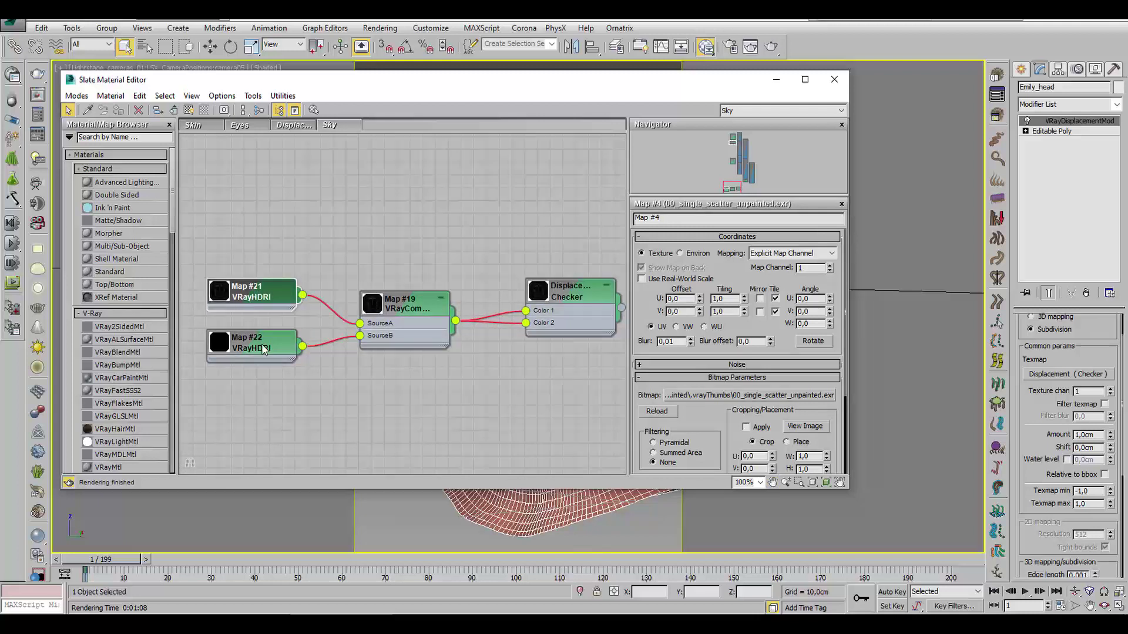
{"action": "left_click", "coordinate": [262, 349]}
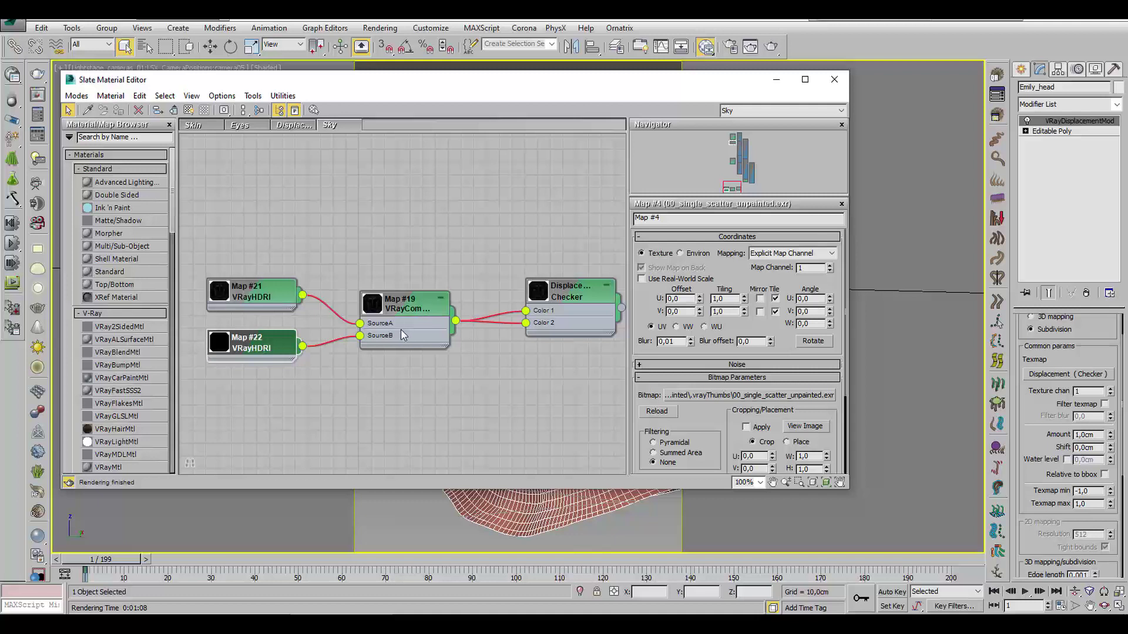
{"action": "left_click", "coordinate": [407, 309]}
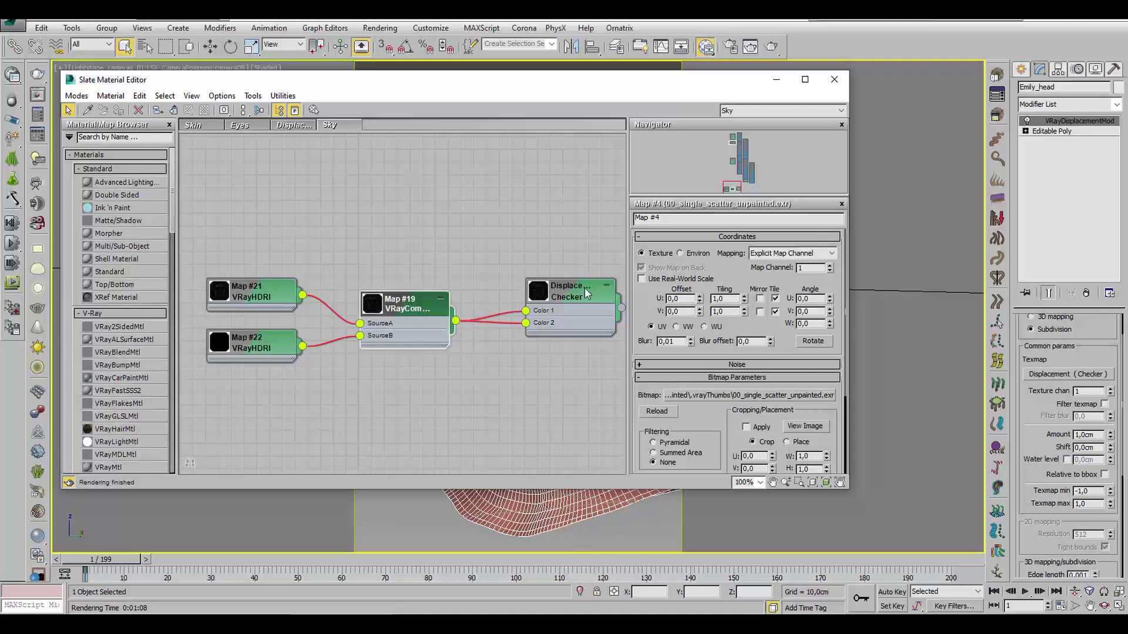
{"action": "left_click_drag", "start_coordinate": [586, 293], "coordinate": [562, 300]}
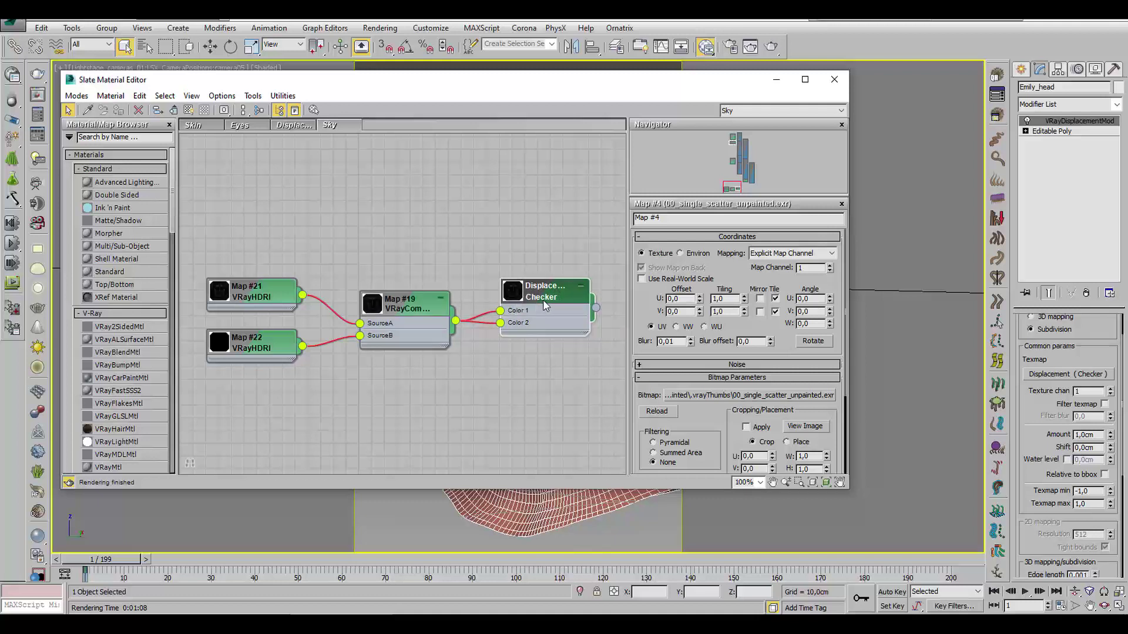
{"action": "double_click", "coordinate": [559, 292]}
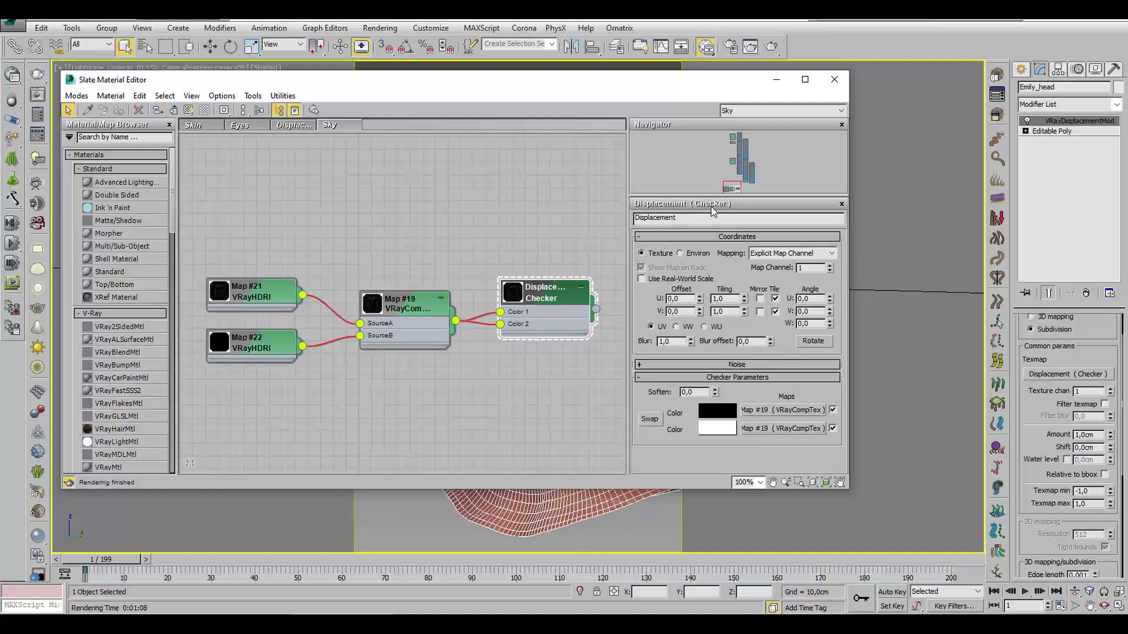
{"action": "right_click", "coordinate": [536, 209]}
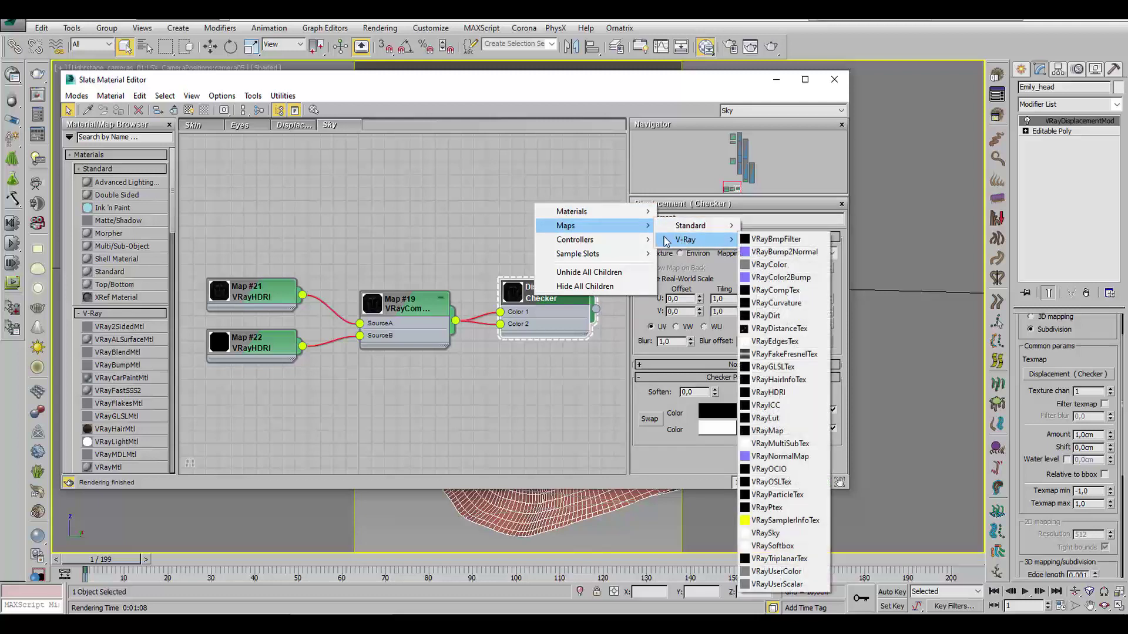
{"action": "mouse_move", "coordinate": [571, 211]}
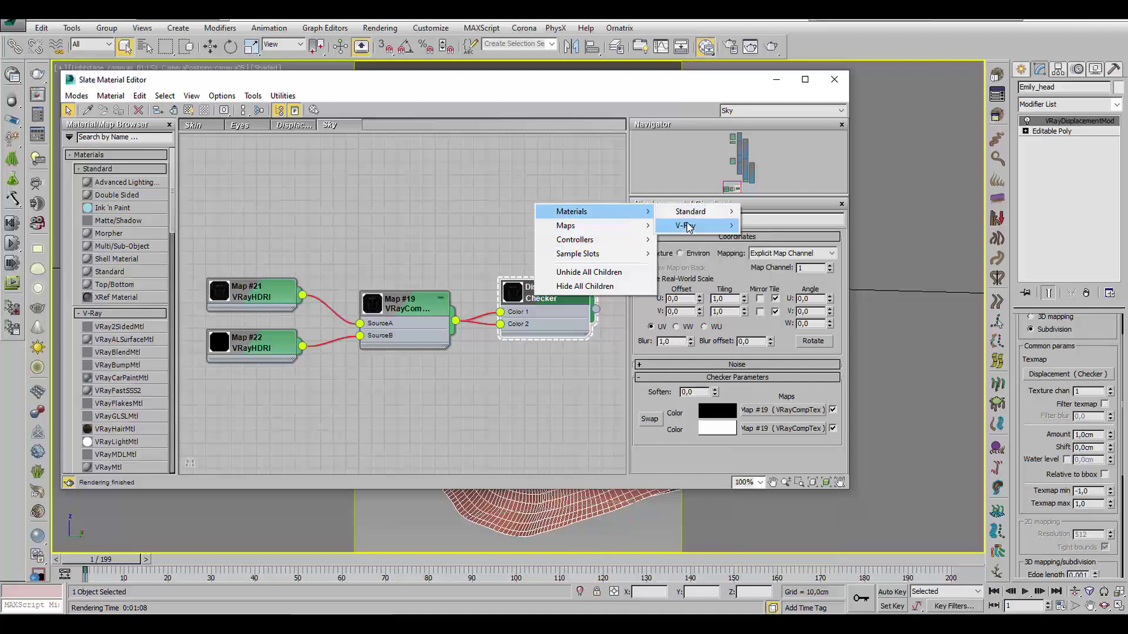
{"action": "mouse_move", "coordinate": [688, 225]}
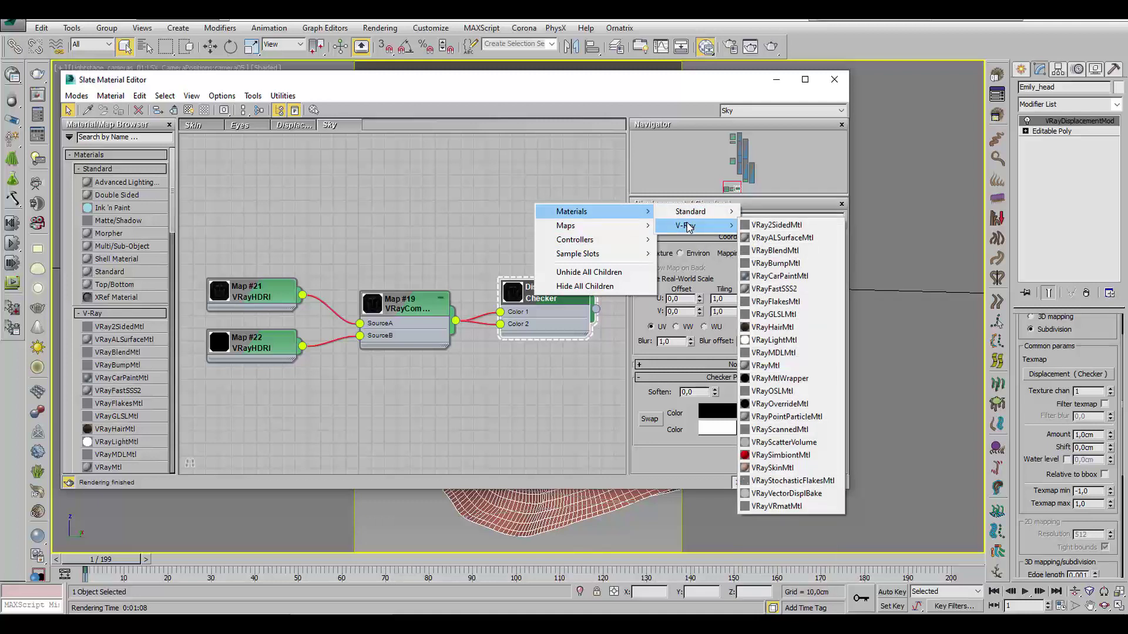
Step: Maximize the material editor and add a new Checker map node placed up and right
{"action": "left_click", "coordinate": [805, 80]}
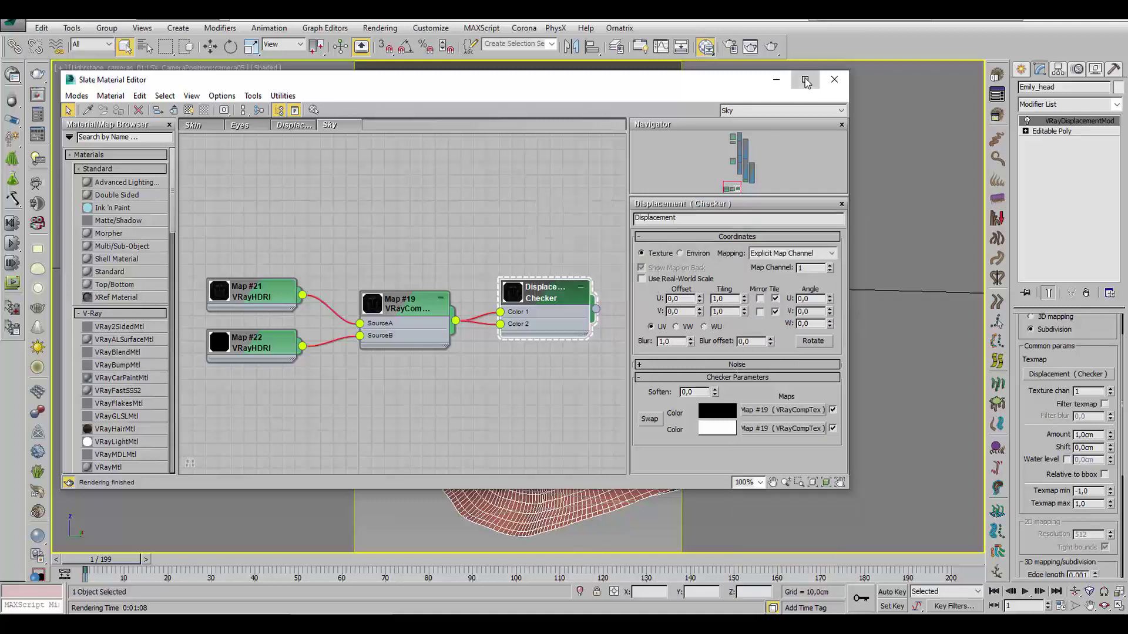
{"action": "right_click", "coordinate": [647, 221]}
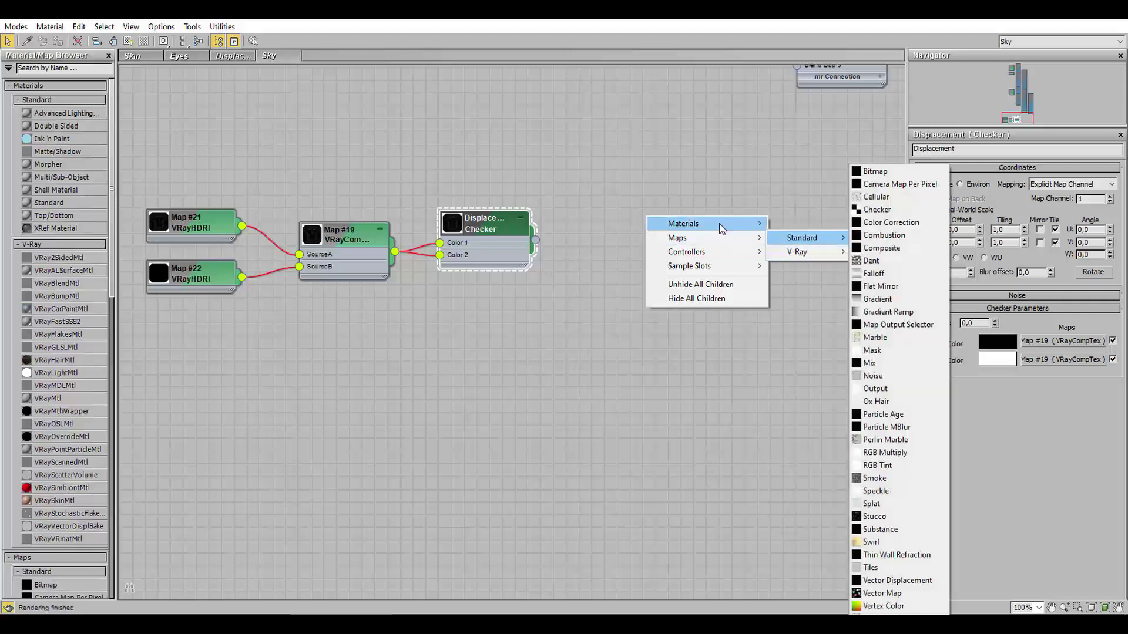
{"action": "mouse_move", "coordinate": [683, 224]}
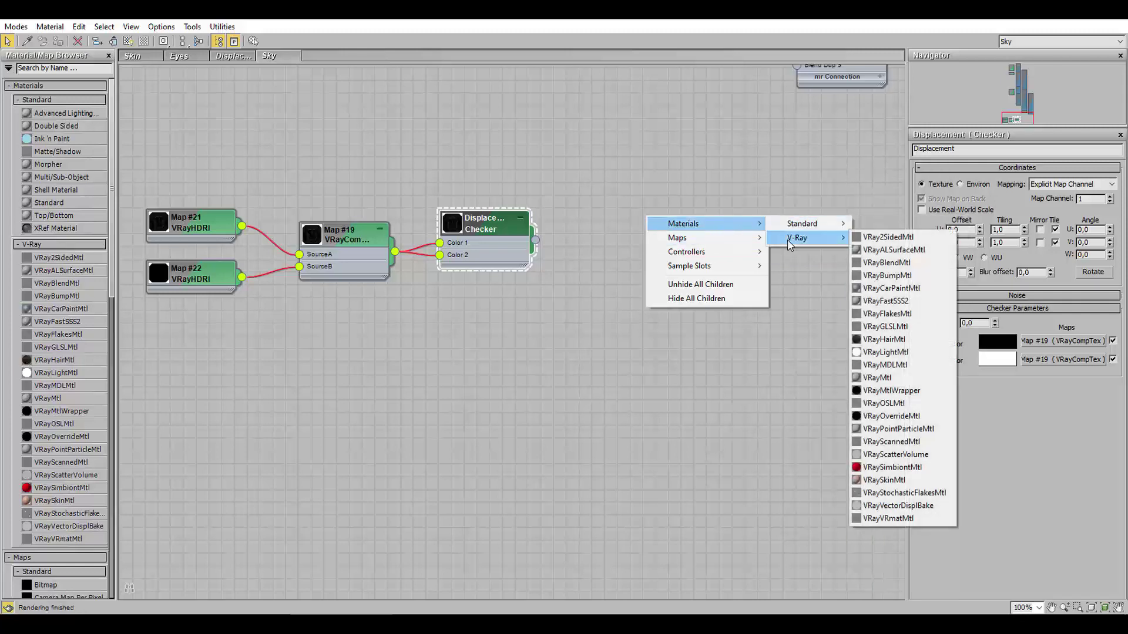
{"action": "mouse_move", "coordinate": [797, 238]}
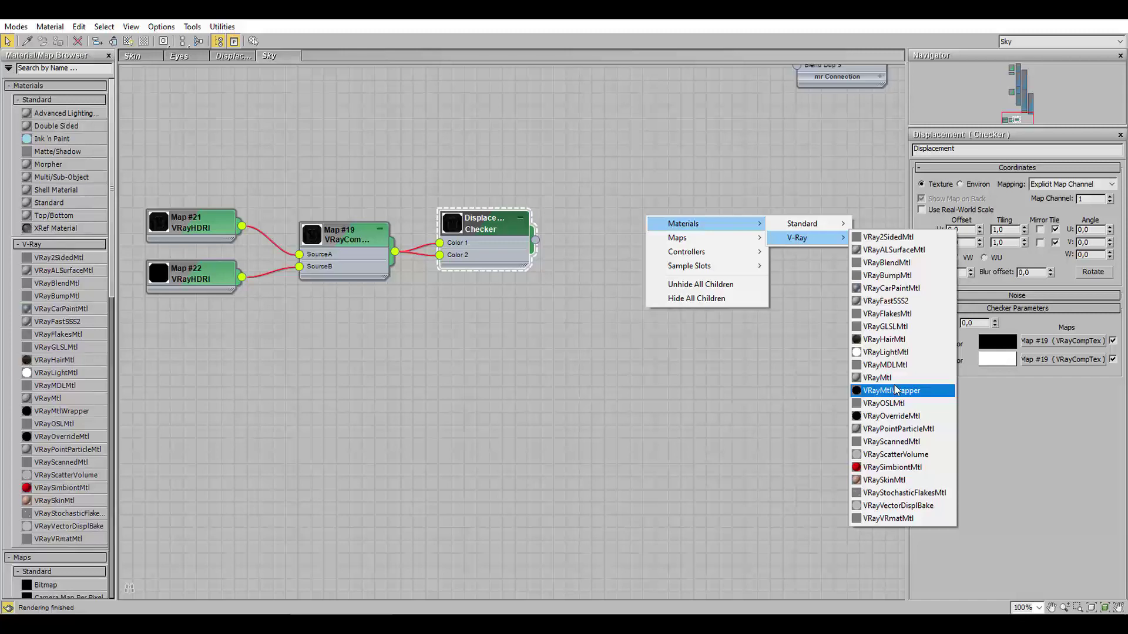
{"action": "left_click", "coordinate": [546, 624]}
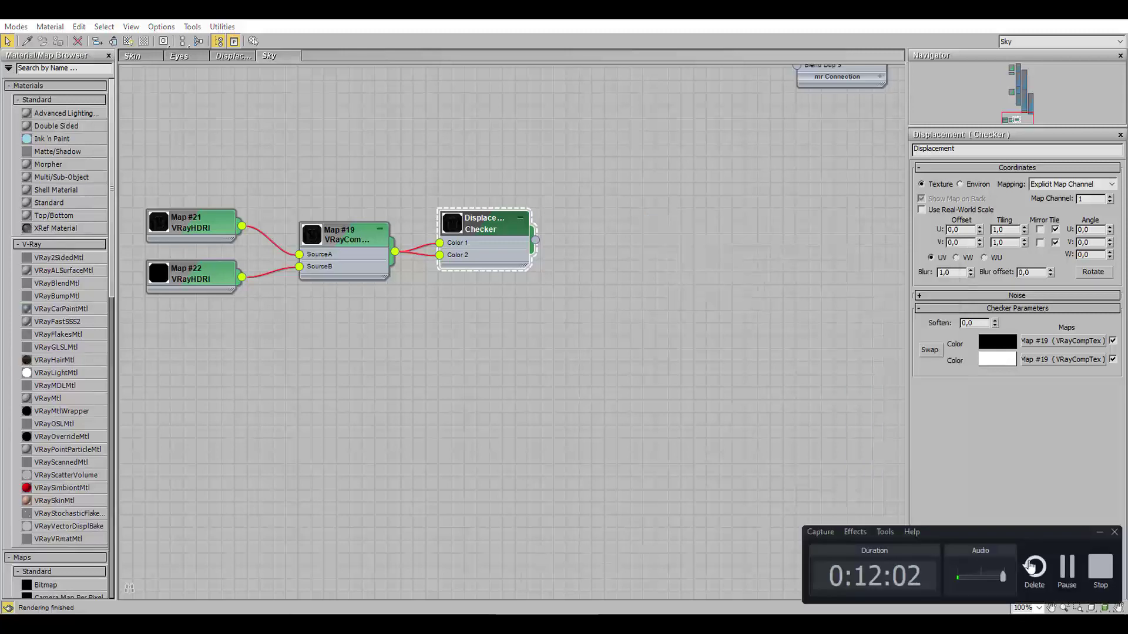
{"action": "right_click", "coordinate": [591, 280]}
{"action": "mouse_move", "coordinate": [622, 301]}
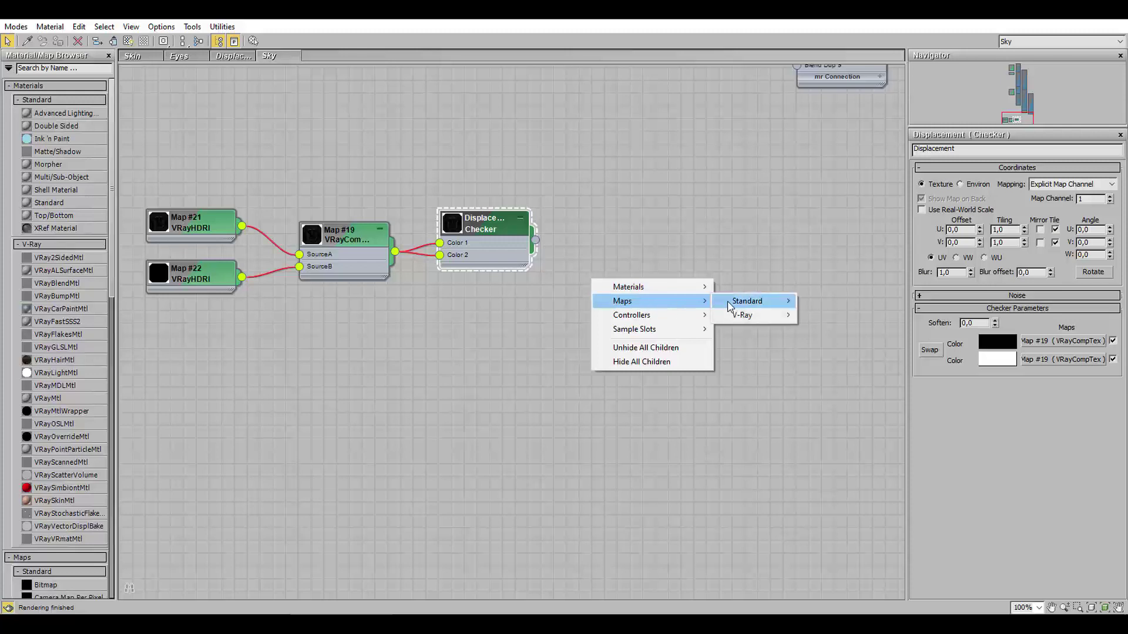
{"action": "mouse_move", "coordinate": [747, 301]}
{"action": "left_click", "coordinate": [816, 207]}
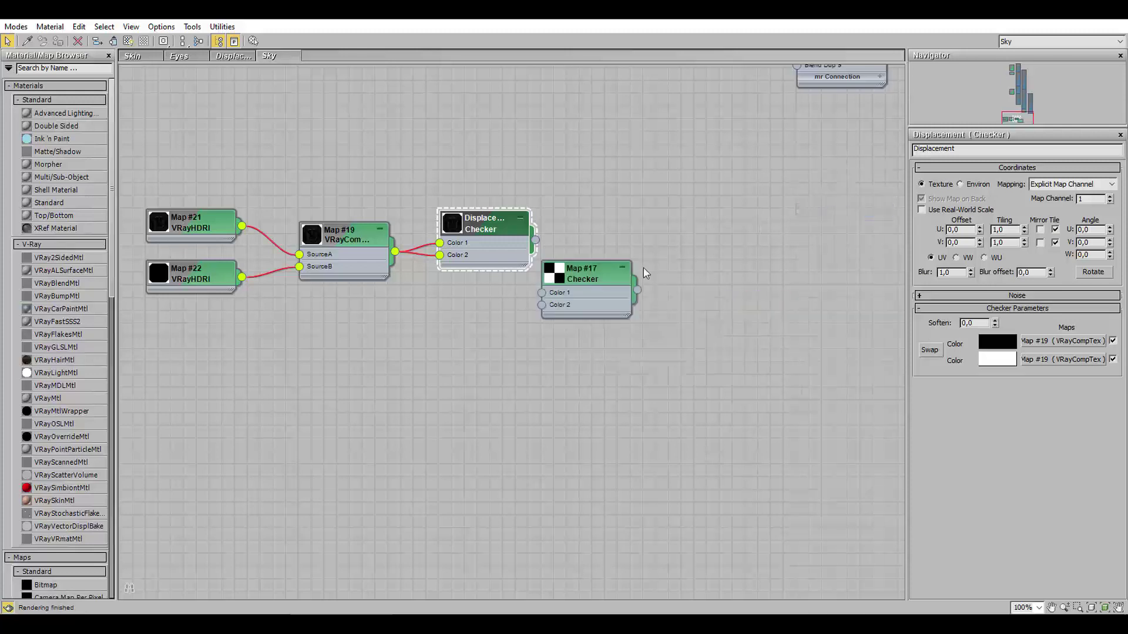
{"action": "left_click_drag", "start_coordinate": [583, 280], "coordinate": [672, 229]}
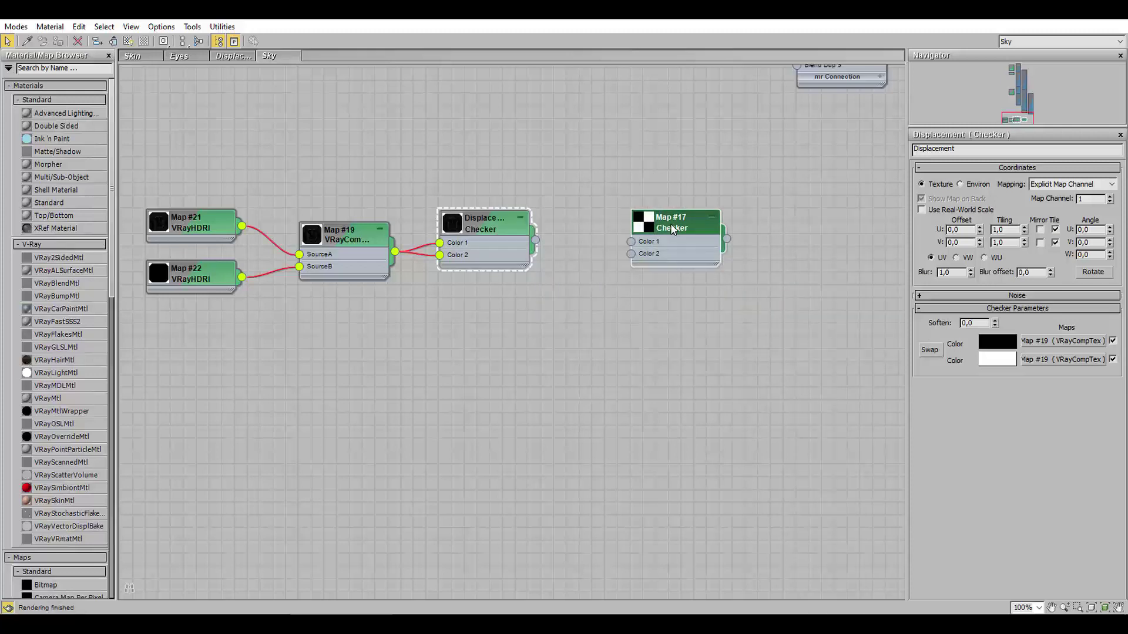
Step: Move the Displacement Checker node, review Map #19, and add VRayCompTex node Map #18
{"action": "left_click", "coordinate": [482, 219]}
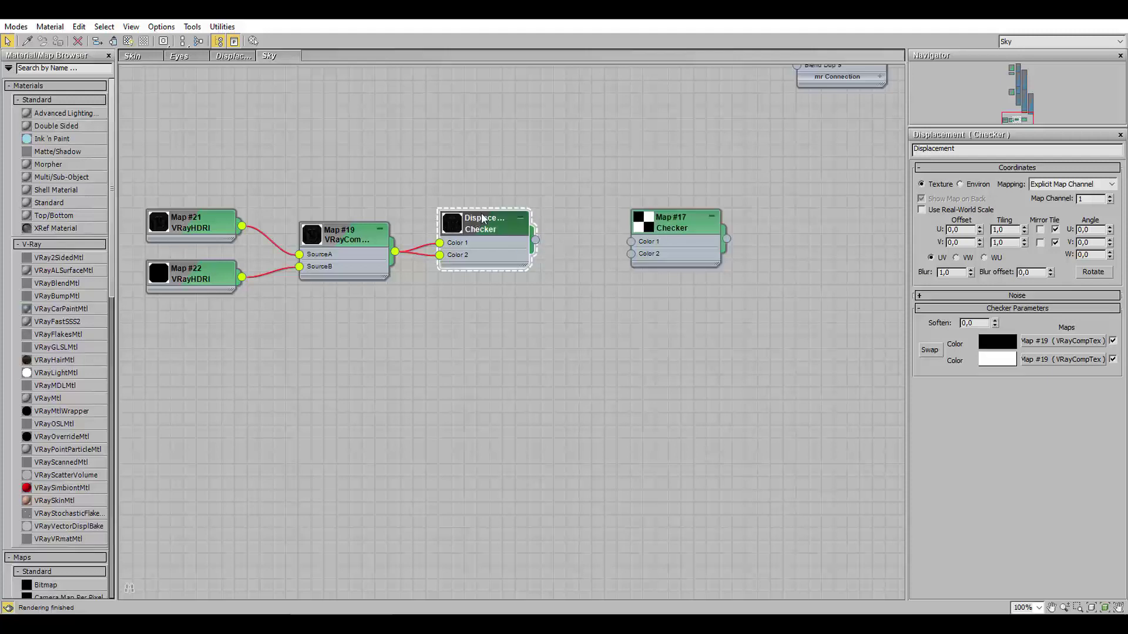
{"action": "left_click_drag", "start_coordinate": [482, 219], "coordinate": [546, 142]}
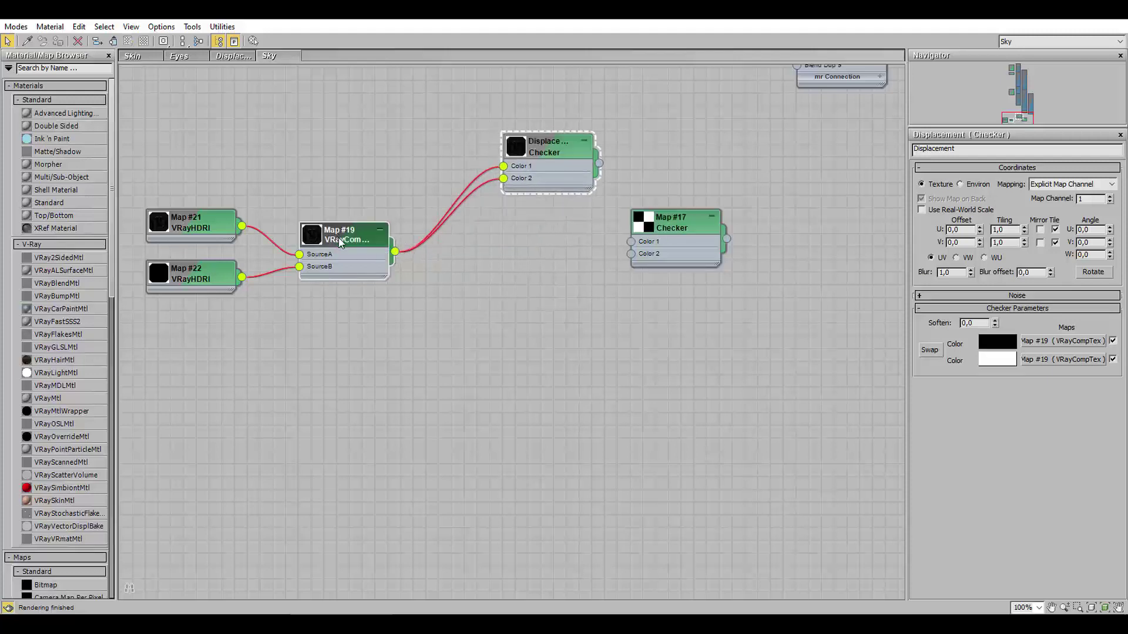
{"action": "right_click", "coordinate": [360, 327]}
{"action": "mouse_move", "coordinate": [390, 348]}
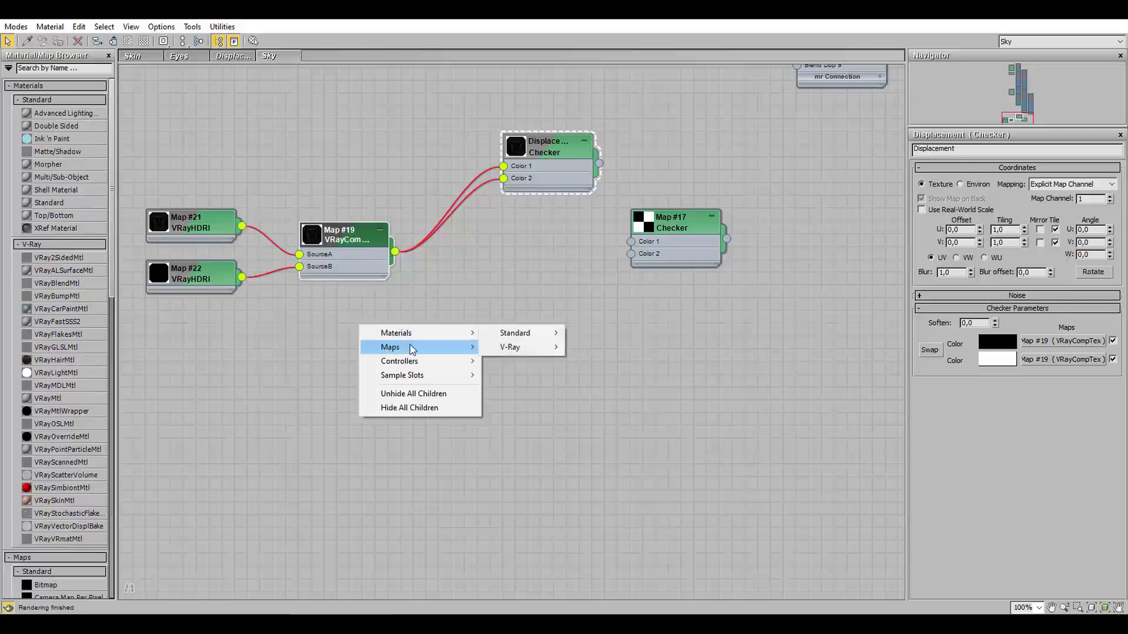
{"action": "mouse_move", "coordinate": [518, 362]}
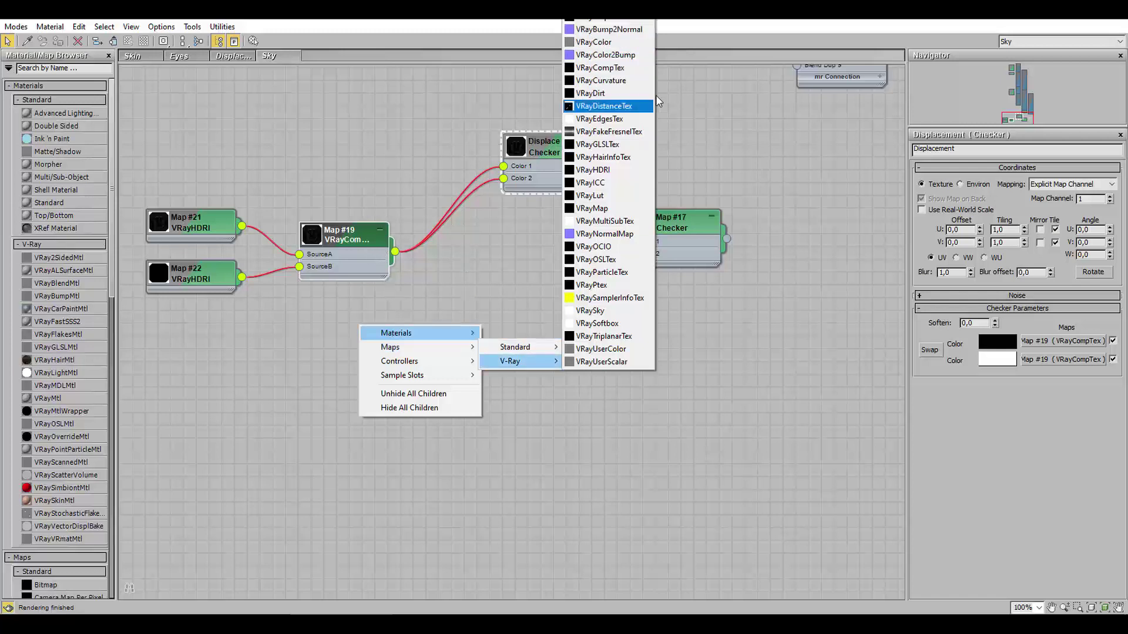
{"action": "double_click", "coordinate": [357, 242]}
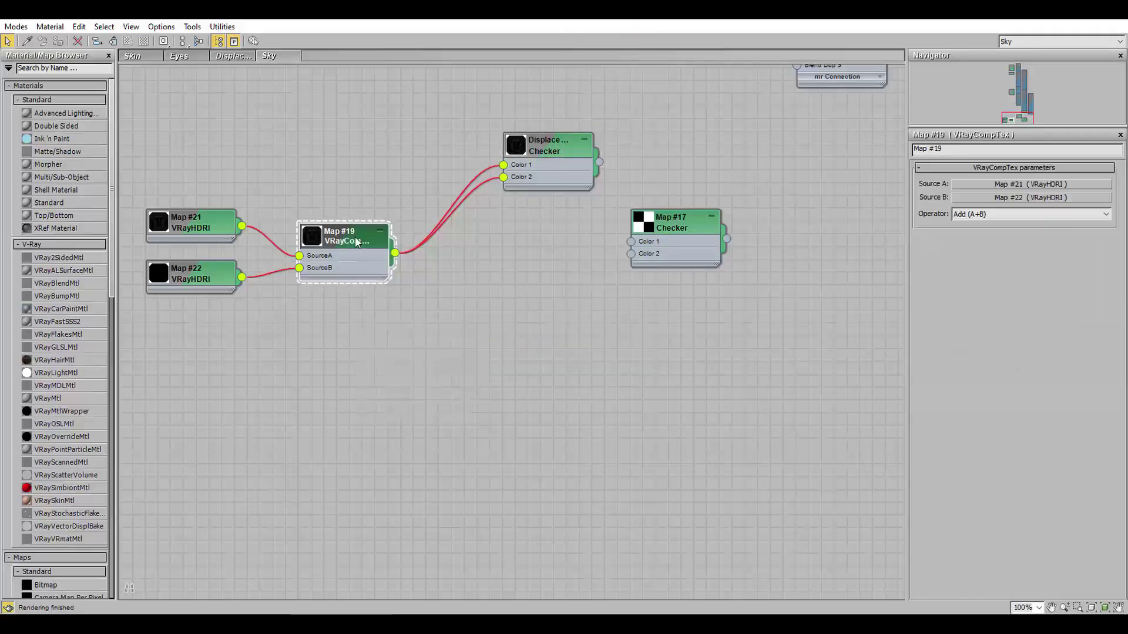
{"action": "right_click", "coordinate": [505, 305]}
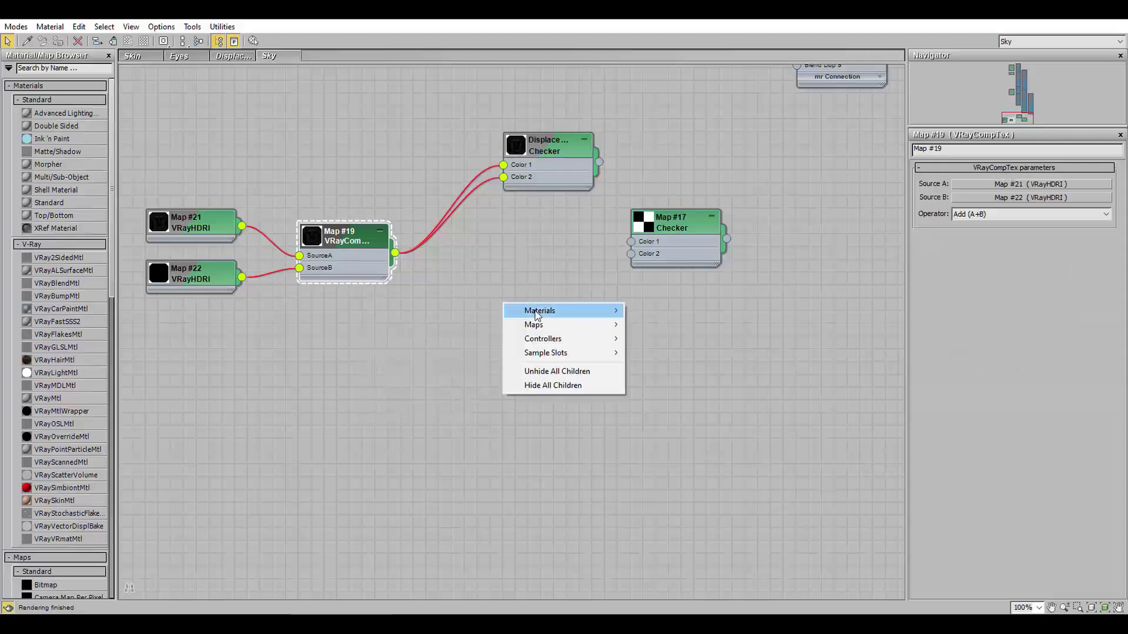
{"action": "mouse_move", "coordinate": [653, 339]}
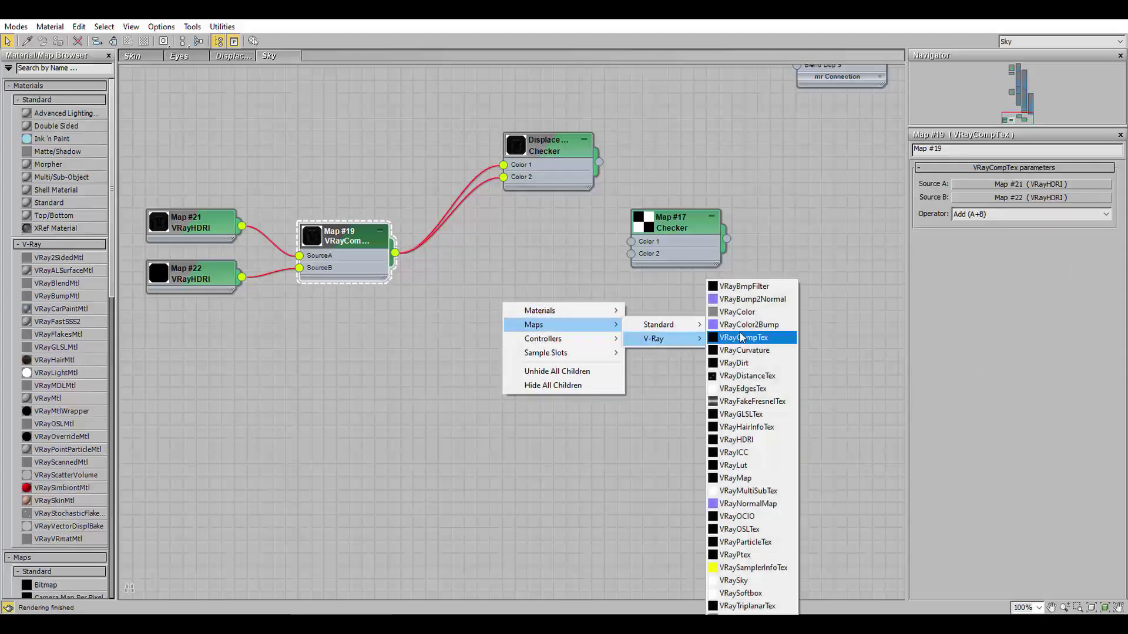
{"action": "left_click", "coordinate": [772, 337]}
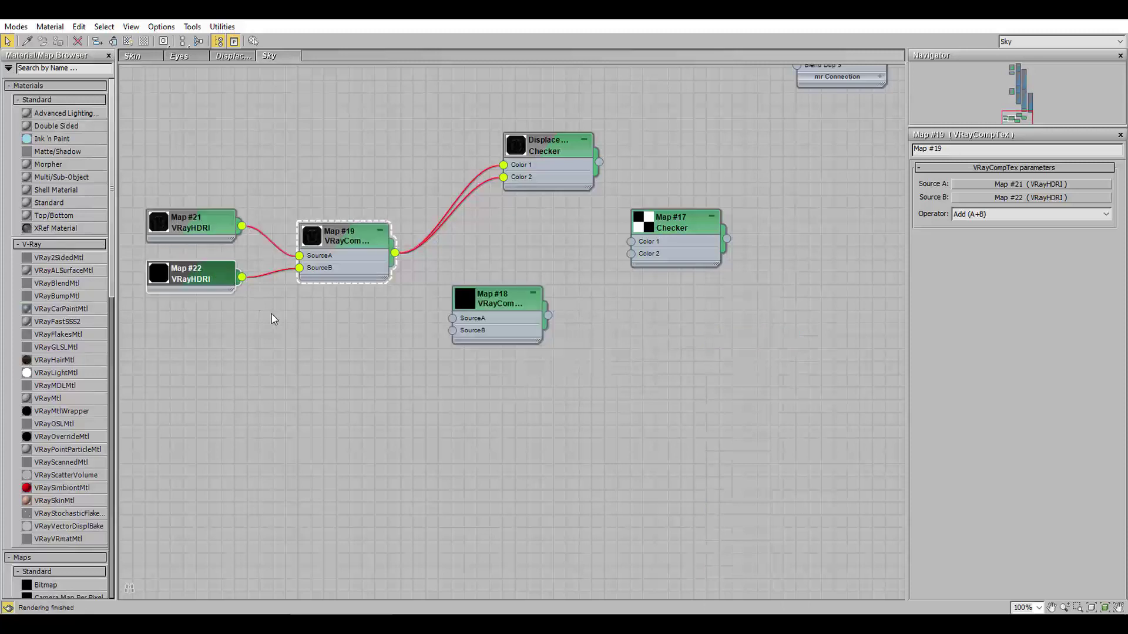
{"action": "middle_click_drag", "start_coordinate": [272, 314], "coordinate": [464, 330]}
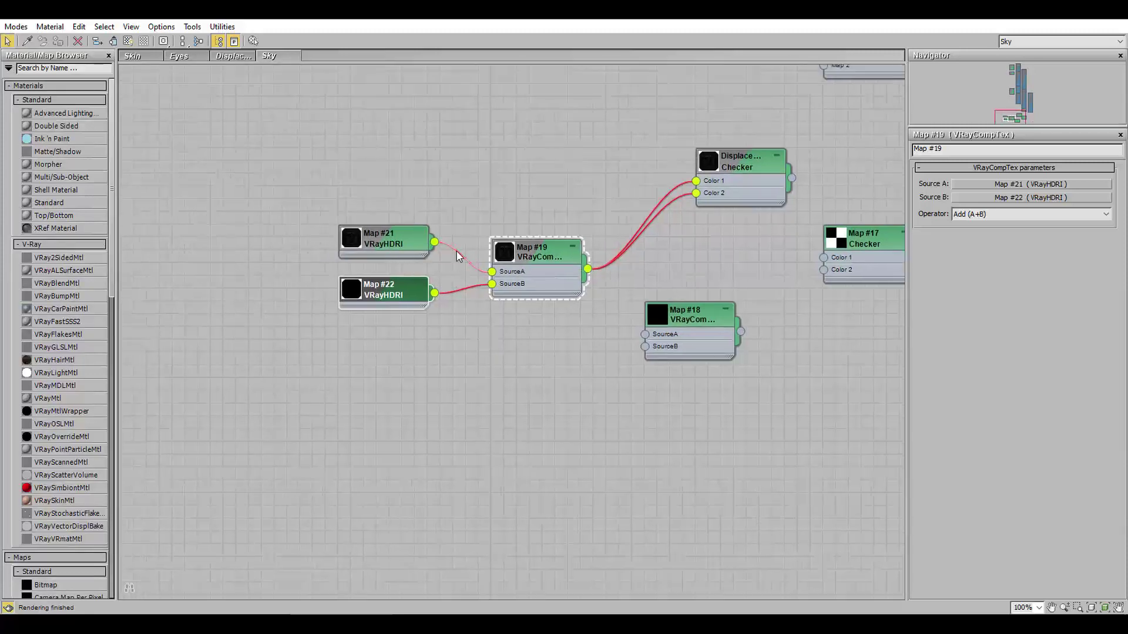
{"action": "double_click", "coordinate": [386, 247]}
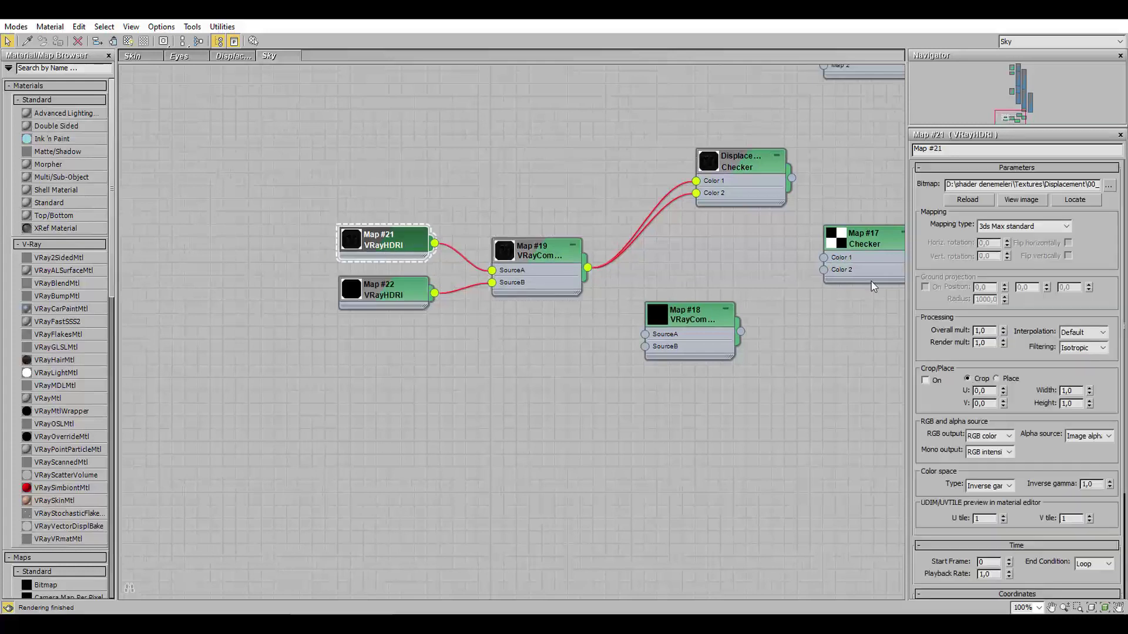
{"action": "scroll", "coordinate": [1109, 286], "scroll_direction": "down", "scroll_amount": 1}
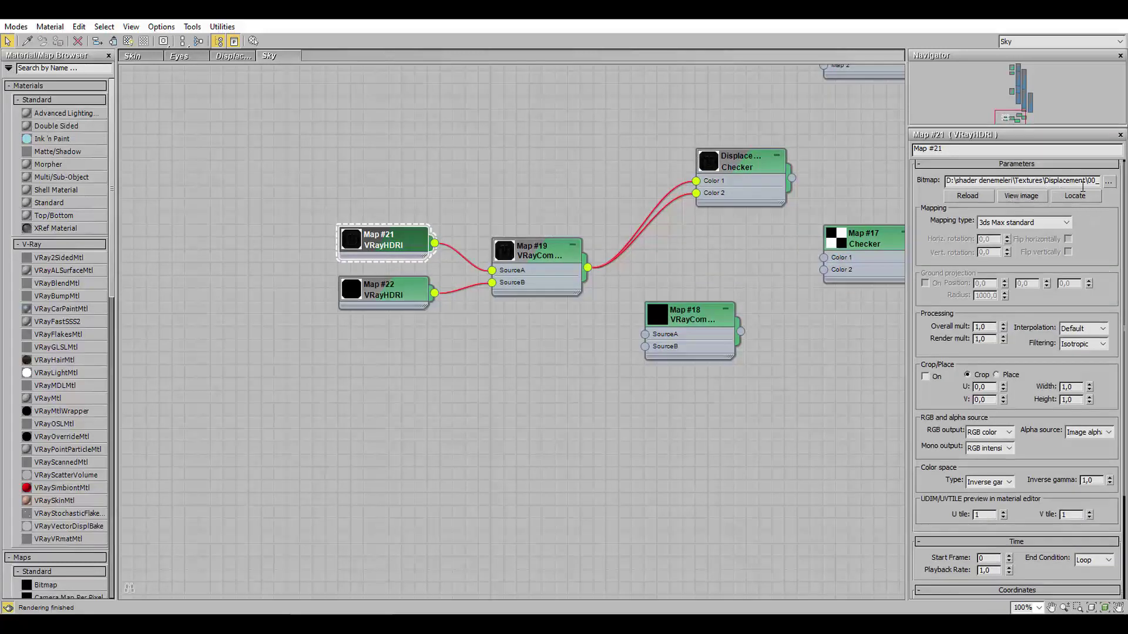
{"action": "left_click", "coordinate": [1034, 200]}
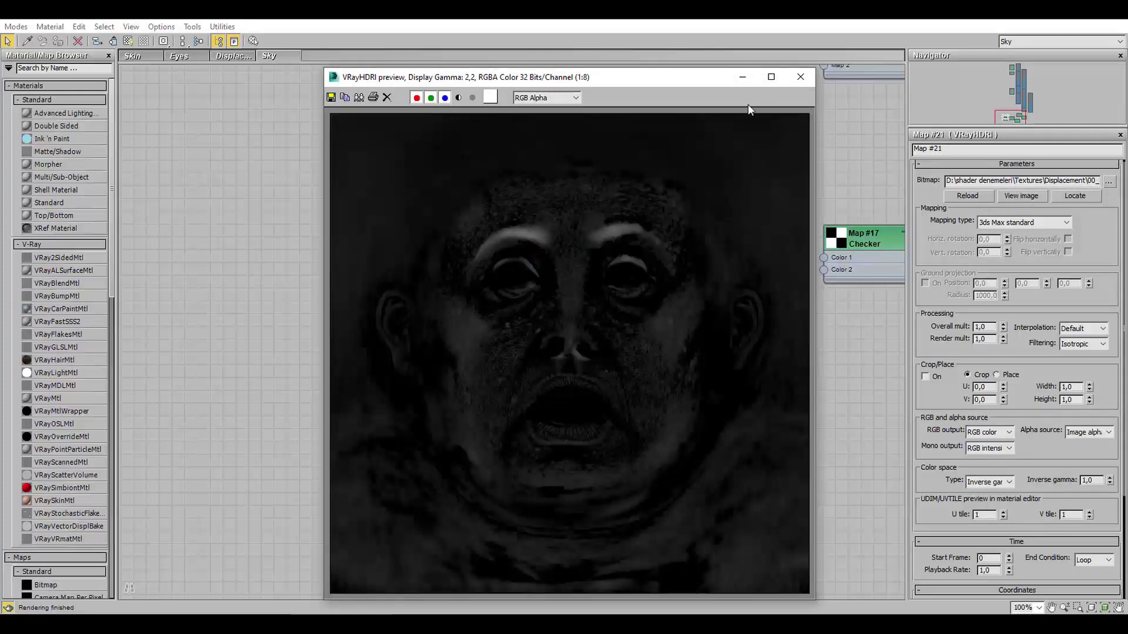
{"action": "left_click", "coordinate": [772, 76]}
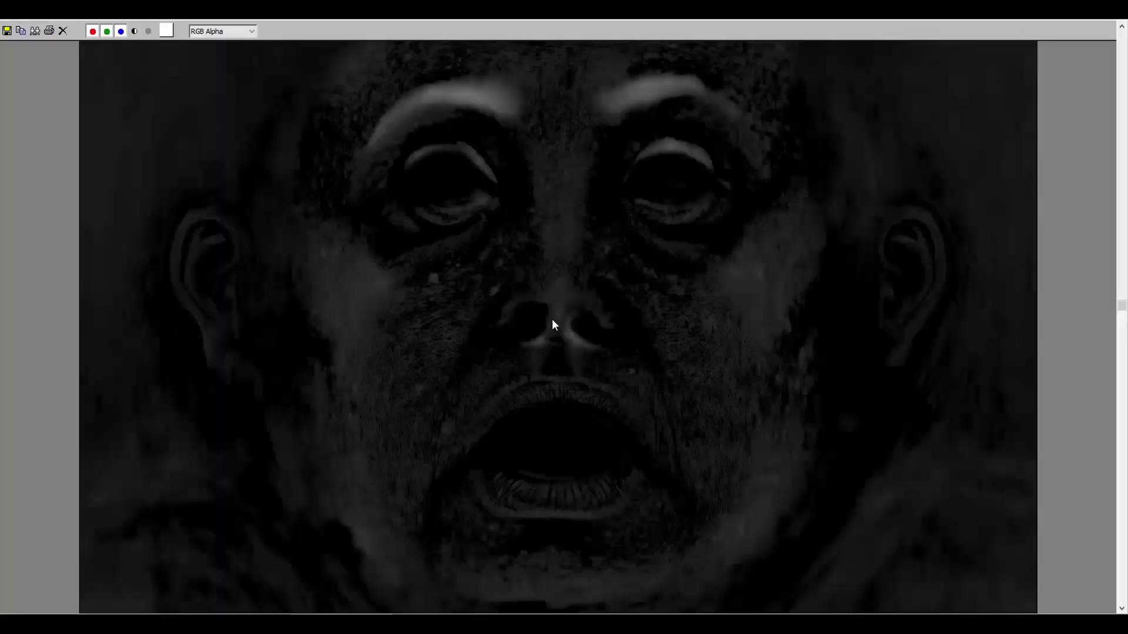
{"action": "scroll", "coordinate": [551, 415], "scroll_direction": "up", "scroll_amount": 1}
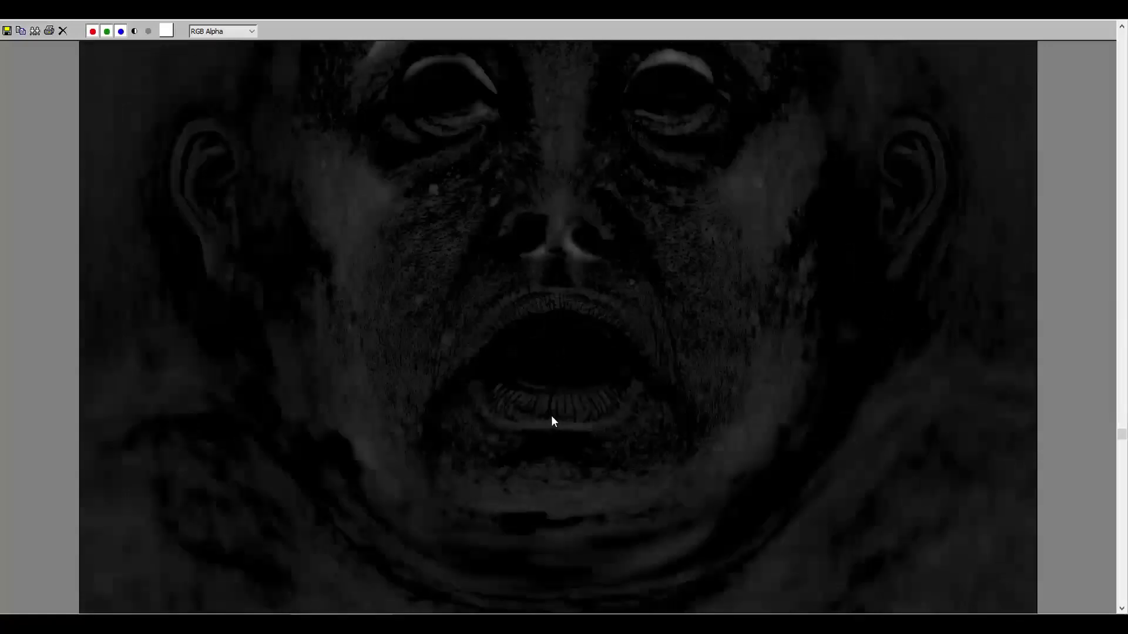
{"action": "scroll", "coordinate": [551, 414], "scroll_direction": "up", "scroll_amount": 1}
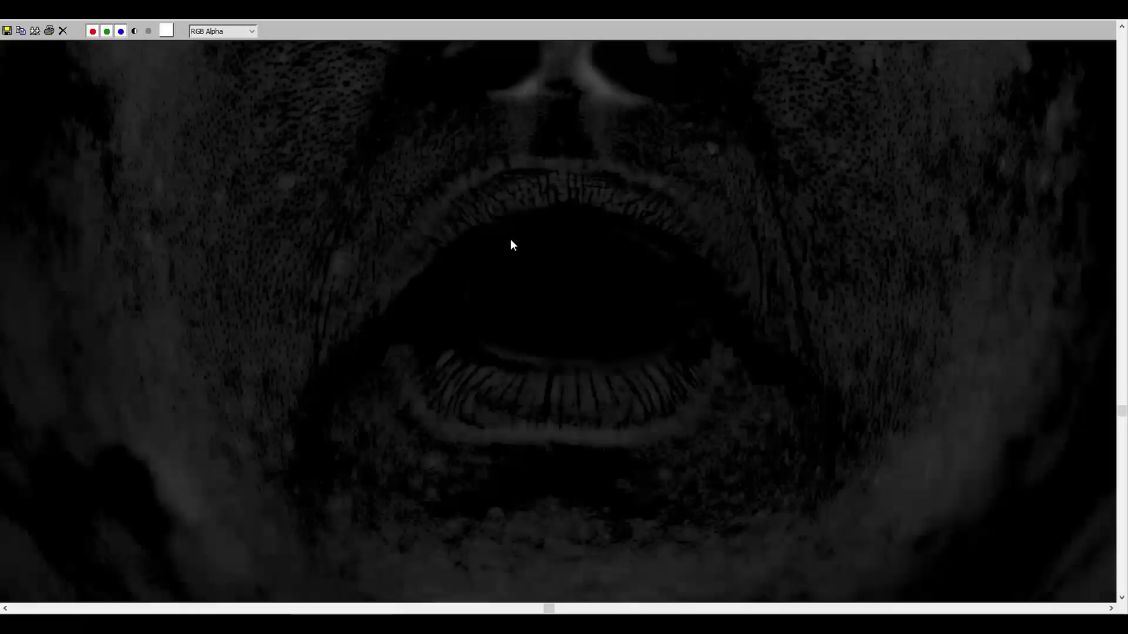
{"action": "middle_click_drag", "start_coordinate": [403, 188], "coordinate": [485, 325]}
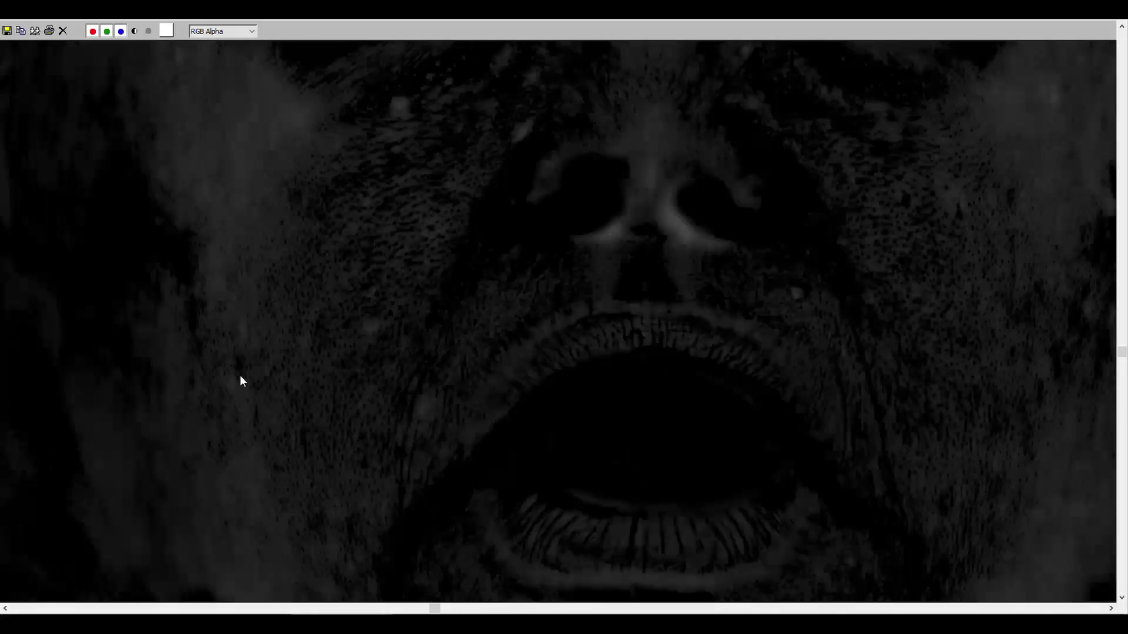
{"action": "scroll", "coordinate": [242, 381], "scroll_direction": "down", "scroll_amount": 2}
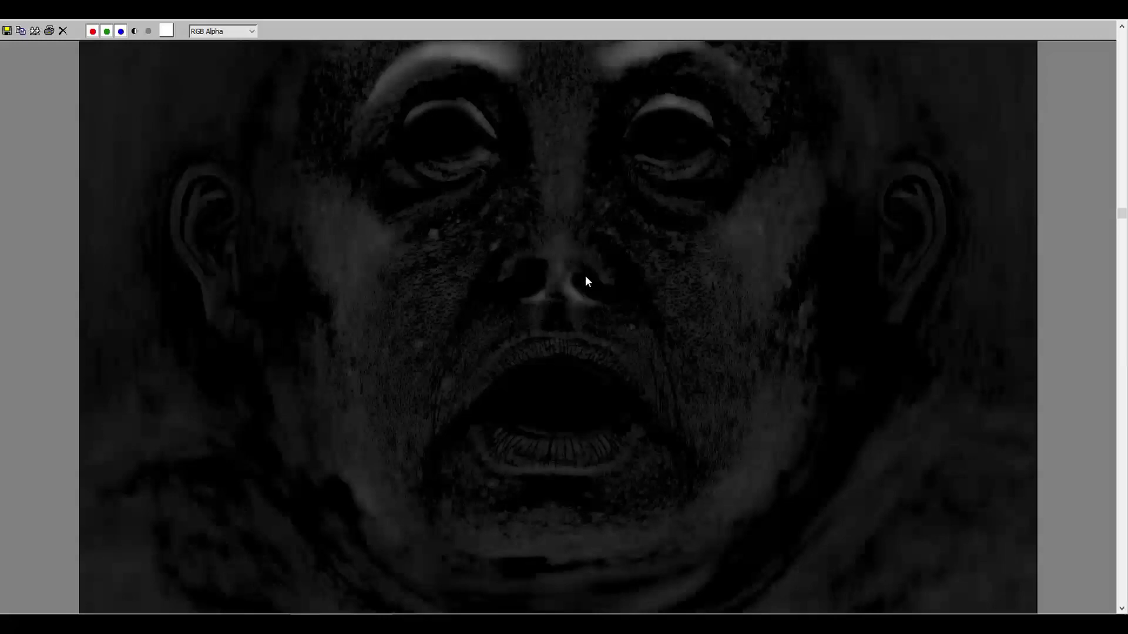
{"action": "scroll", "coordinate": [585, 282], "scroll_direction": "up", "scroll_amount": 2}
{"action": "scroll", "coordinate": [585, 285], "scroll_direction": "down", "scroll_amount": 1}
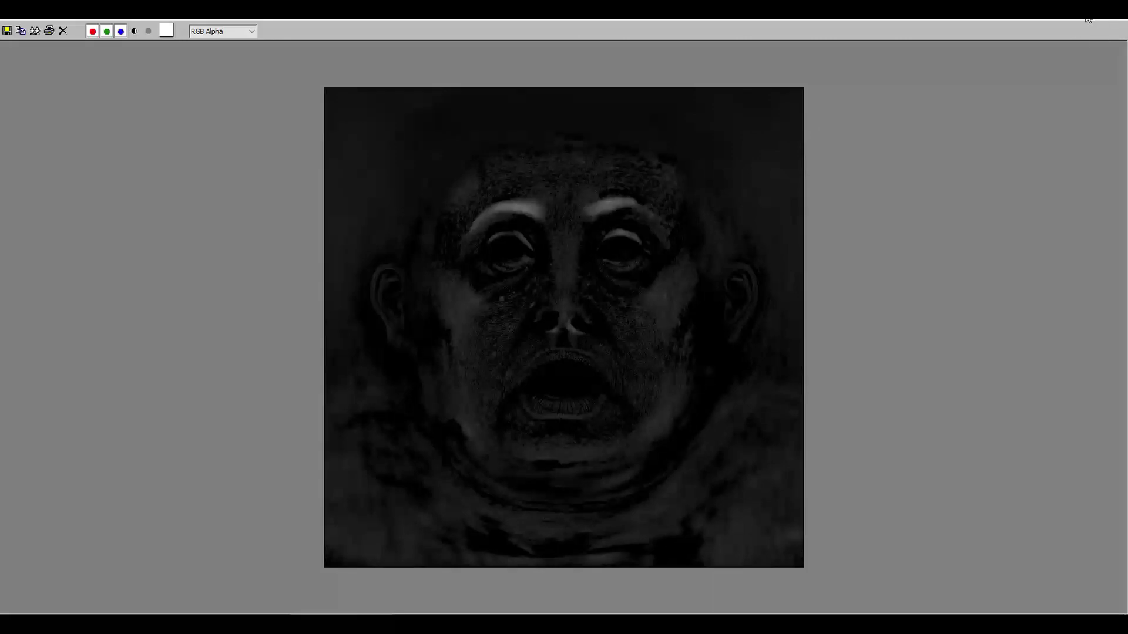
{"action": "left_click", "coordinate": [1109, 21]}
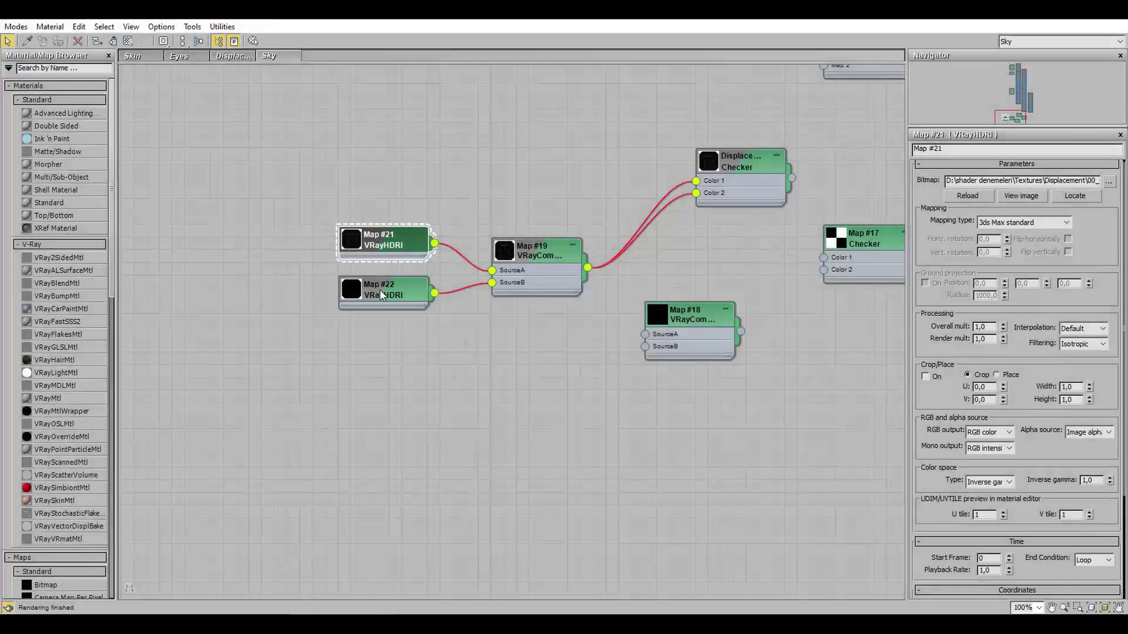
{"action": "left_click", "coordinate": [379, 289]}
{"action": "left_click", "coordinate": [381, 295]}
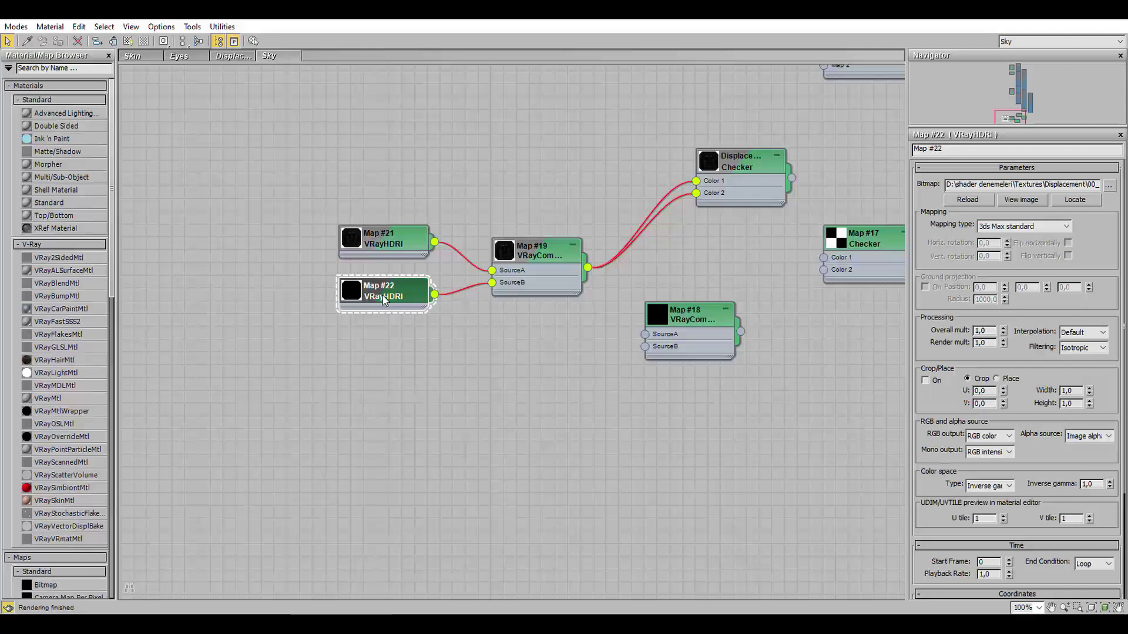
{"action": "double_click", "coordinate": [383, 298]}
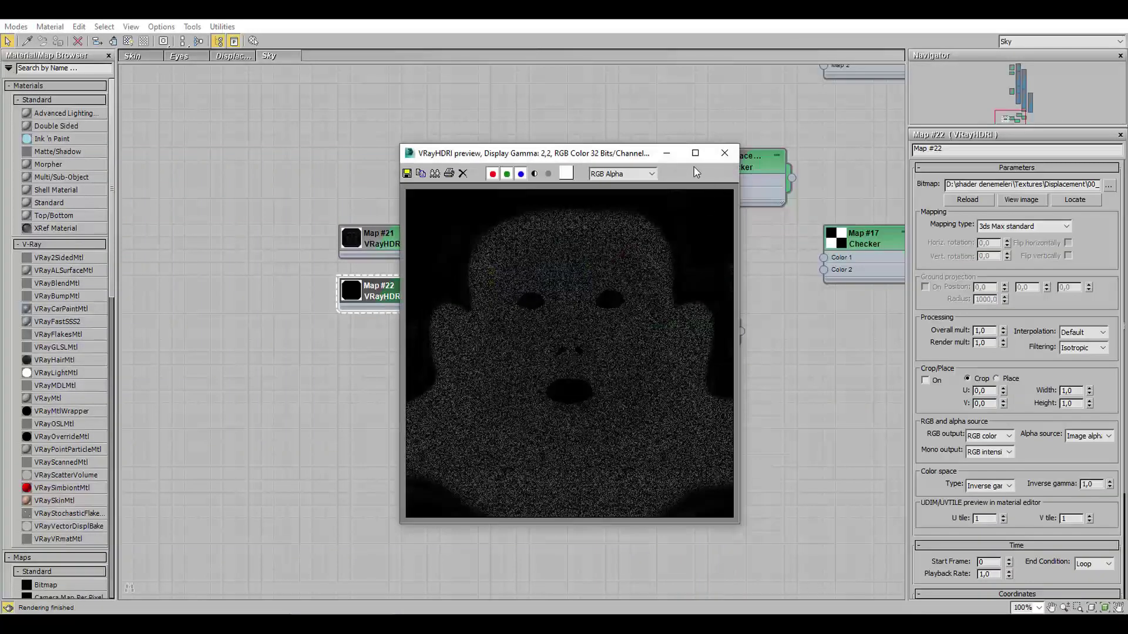
{"action": "left_click", "coordinate": [695, 153]}
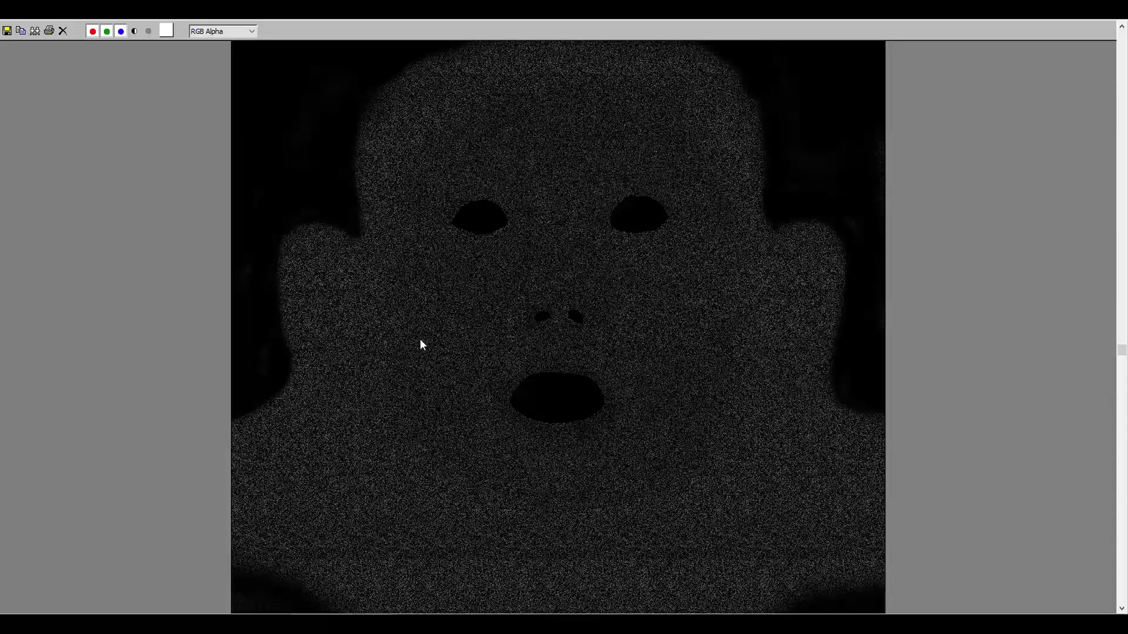
{"action": "scroll", "coordinate": [419, 340], "scroll_direction": "up", "scroll_amount": 2}
{"action": "scroll", "coordinate": [530, 352], "scroll_direction": "up", "scroll_amount": 1}
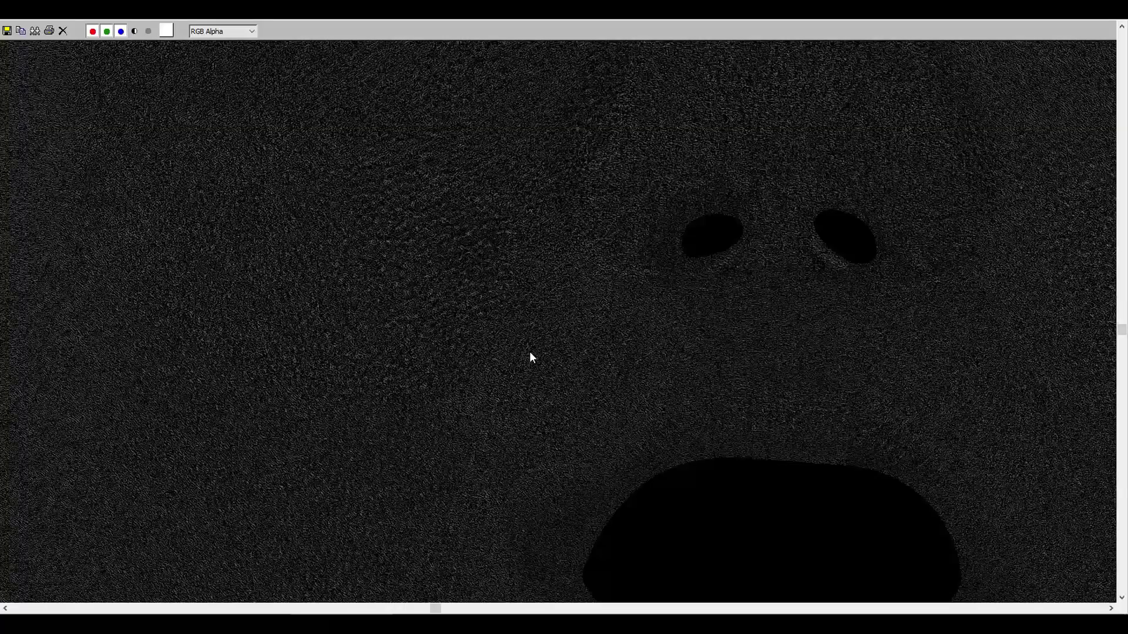
{"action": "scroll", "coordinate": [530, 353], "scroll_direction": "up", "scroll_amount": 1}
{"action": "scroll", "coordinate": [530, 352], "scroll_direction": "up", "scroll_amount": 1}
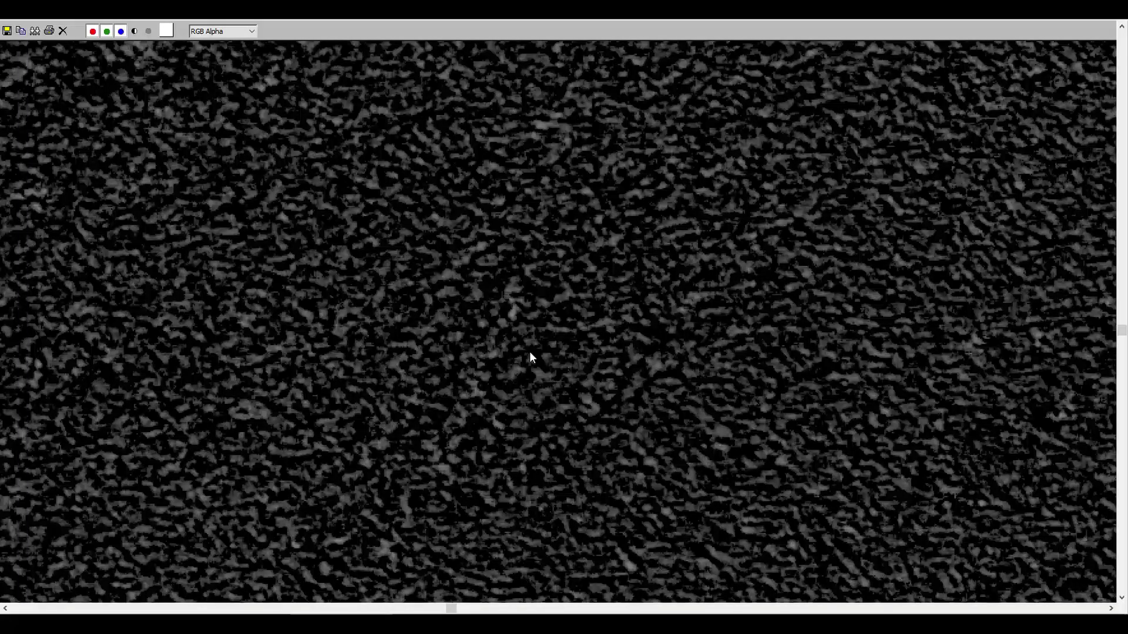
{"action": "scroll", "coordinate": [530, 352], "scroll_direction": "down", "scroll_amount": 1}
{"action": "scroll", "coordinate": [530, 352], "scroll_direction": "down", "scroll_amount": 1}
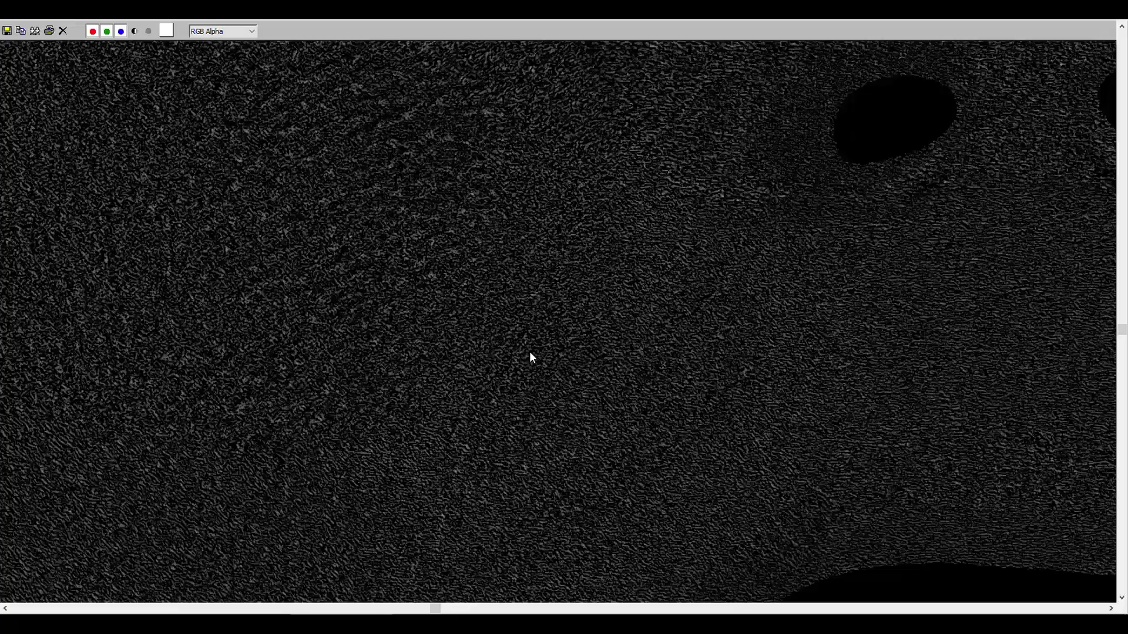
{"action": "scroll", "coordinate": [523, 342], "scroll_direction": "down", "scroll_amount": 1}
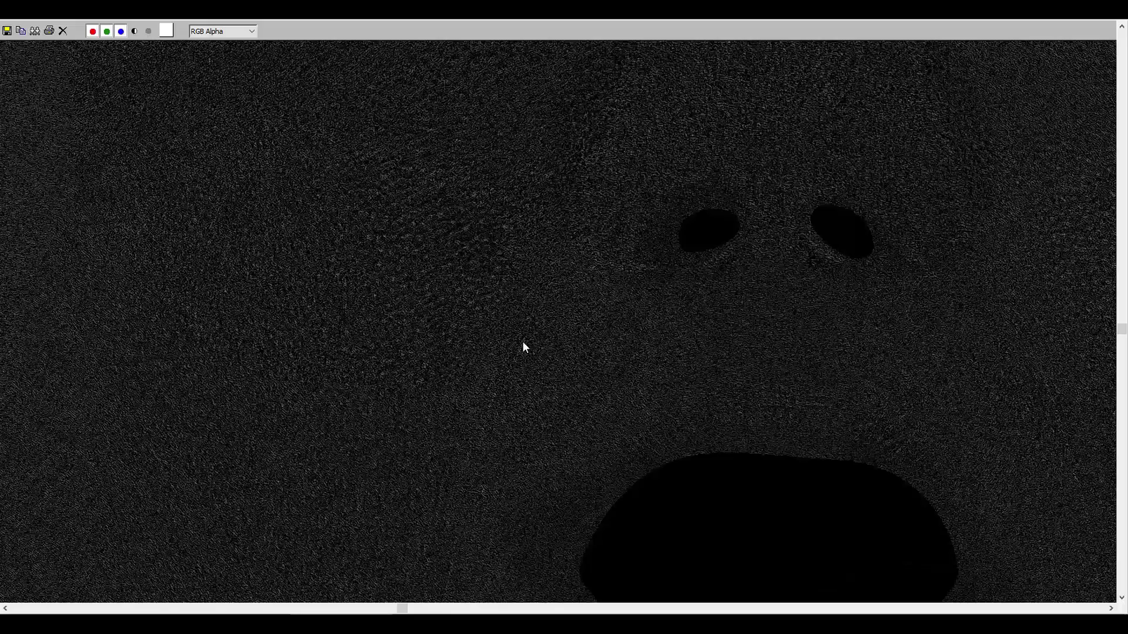
{"action": "scroll", "coordinate": [524, 346], "scroll_direction": "down", "scroll_amount": 1}
{"action": "scroll", "coordinate": [524, 346], "scroll_direction": "down", "scroll_amount": 1}
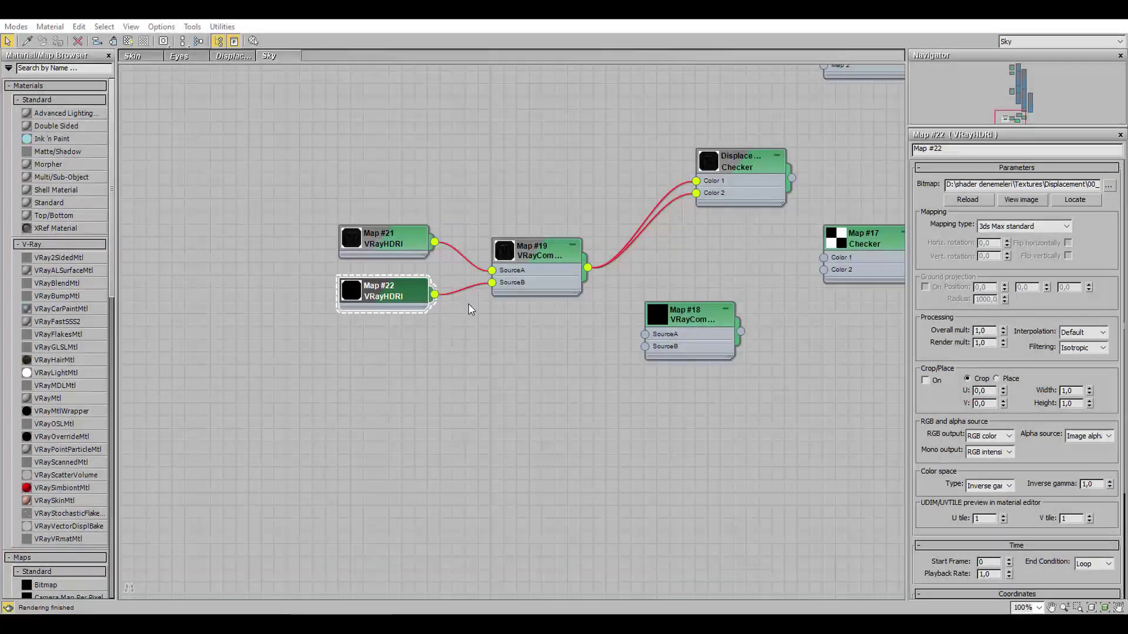
Step: Disconnect Map #22 from the composite's SourceB input
{"action": "right_click", "coordinate": [439, 303]}
{"action": "left_click", "coordinate": [451, 298]}
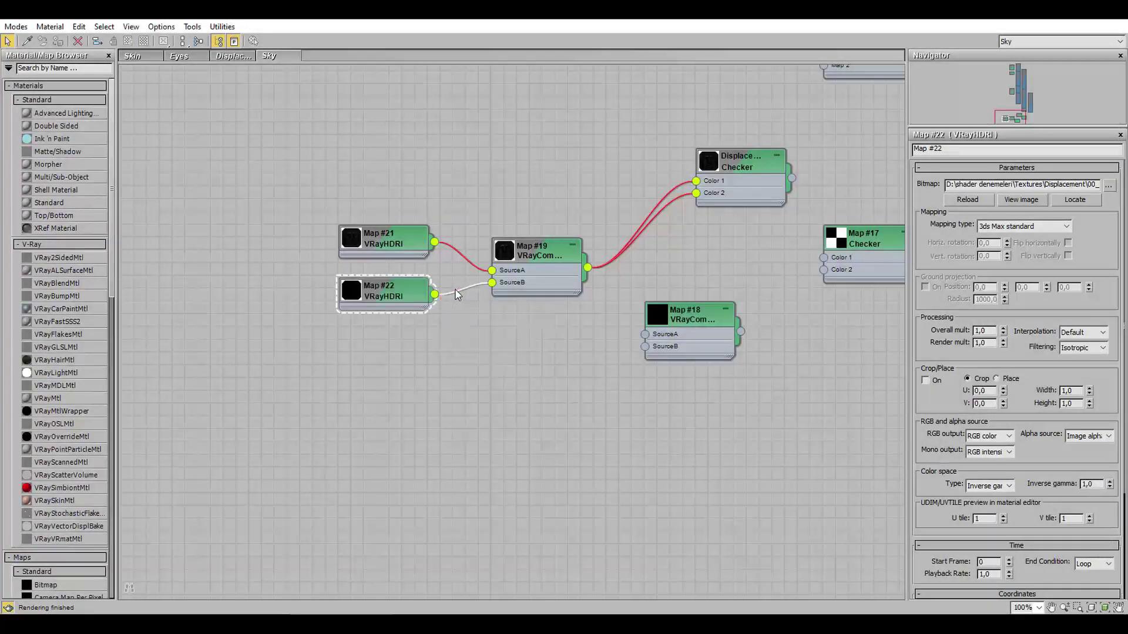
{"action": "mouse_move", "coordinate": [492, 282]}
{"action": "left_mouse_down"}
{"action": "mouse_move", "coordinate": [478, 339]}
{"action": "mouse_move", "coordinate": [558, 346]}
{"action": "left_mouse_up"}
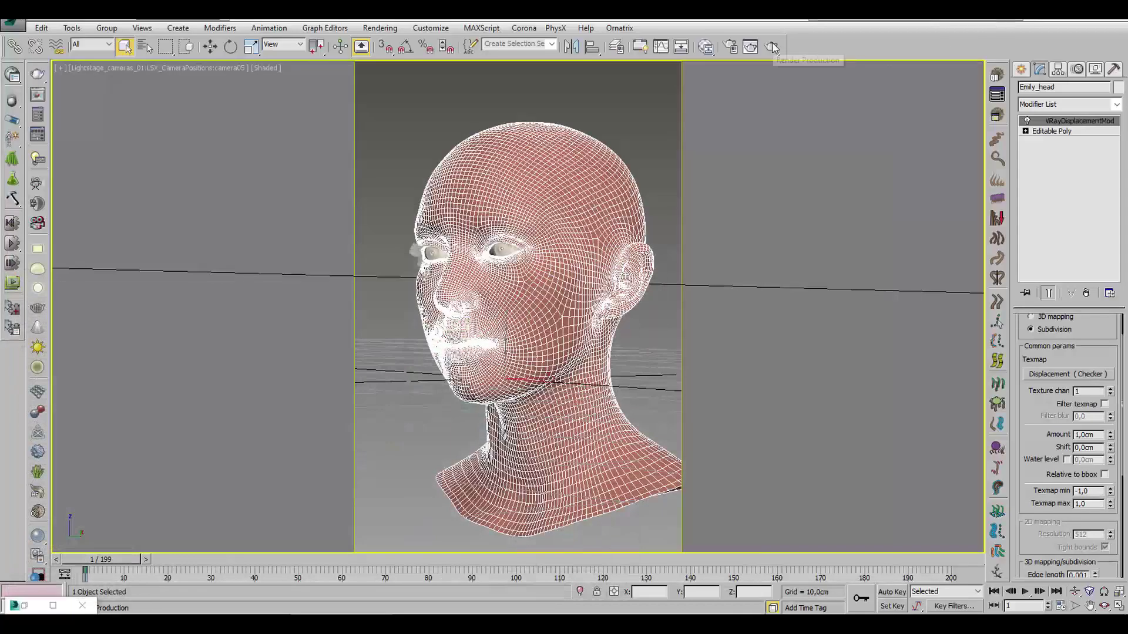
Step: Start a V-Ray render of the head, then move and dismiss the progress window
{"action": "left_click", "coordinate": [773, 47]}
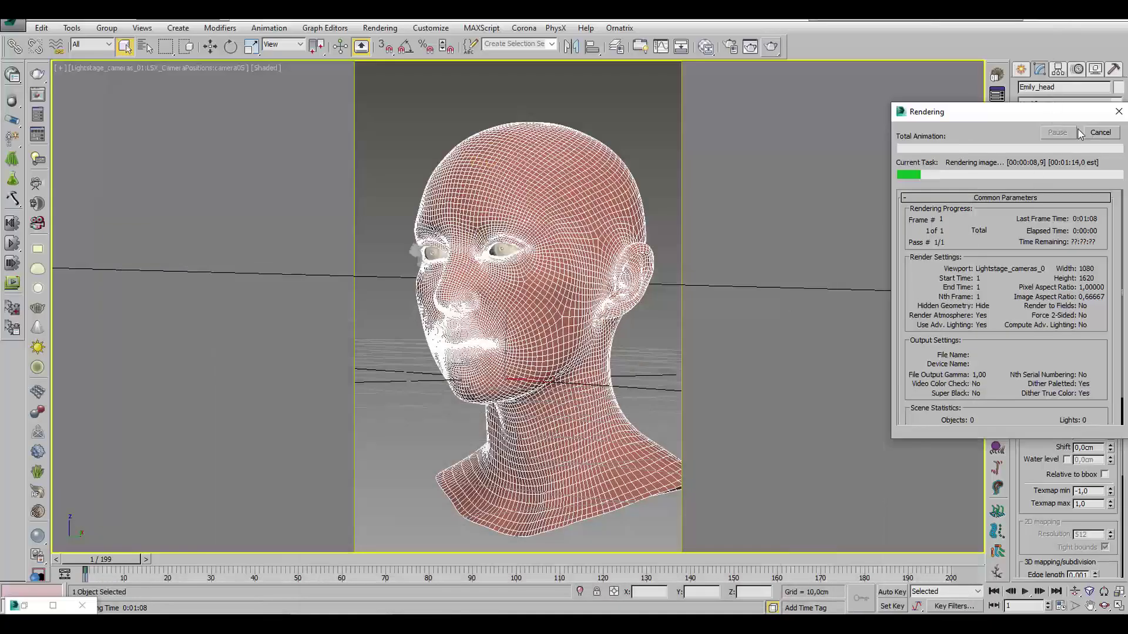
{"action": "left_click_drag", "start_coordinate": [1039, 111], "coordinate": [861, 129]}
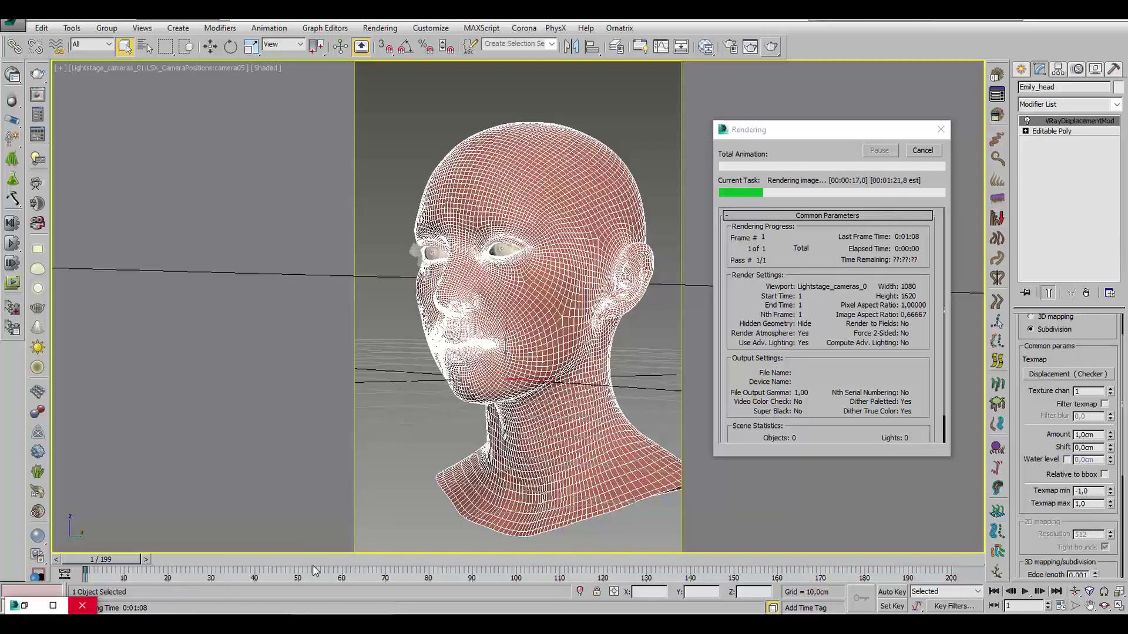
{"action": "key", "text": "Escape"}
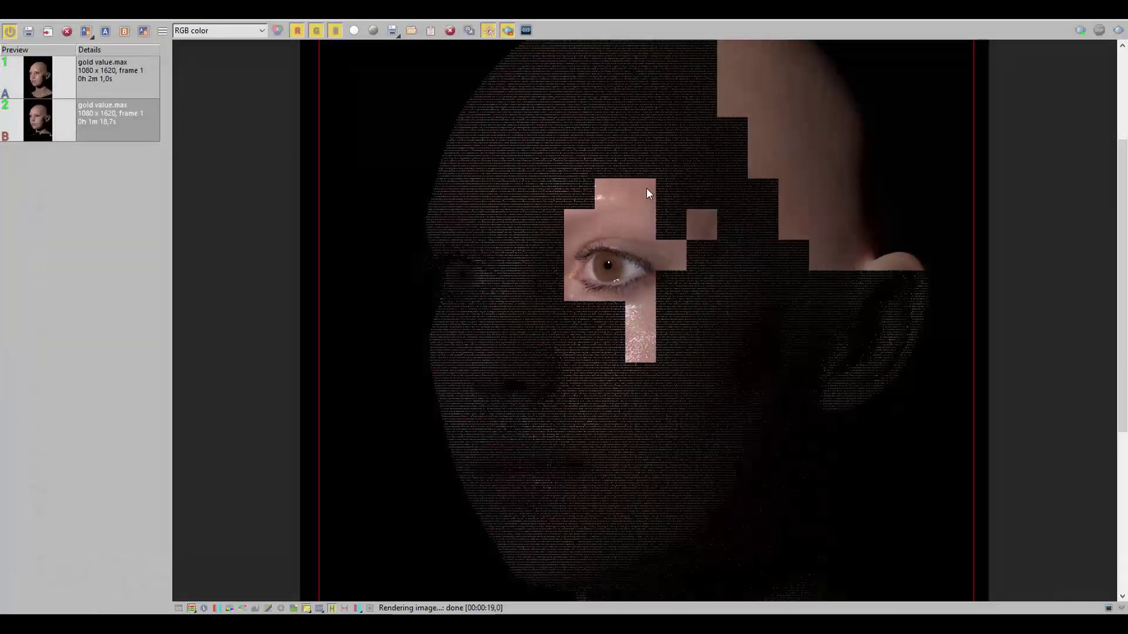
Step: Start a new render of the head and zoom in and out to watch it progress
{"action": "scroll", "coordinate": [627, 302], "scroll_direction": "down", "scroll_amount": 3}
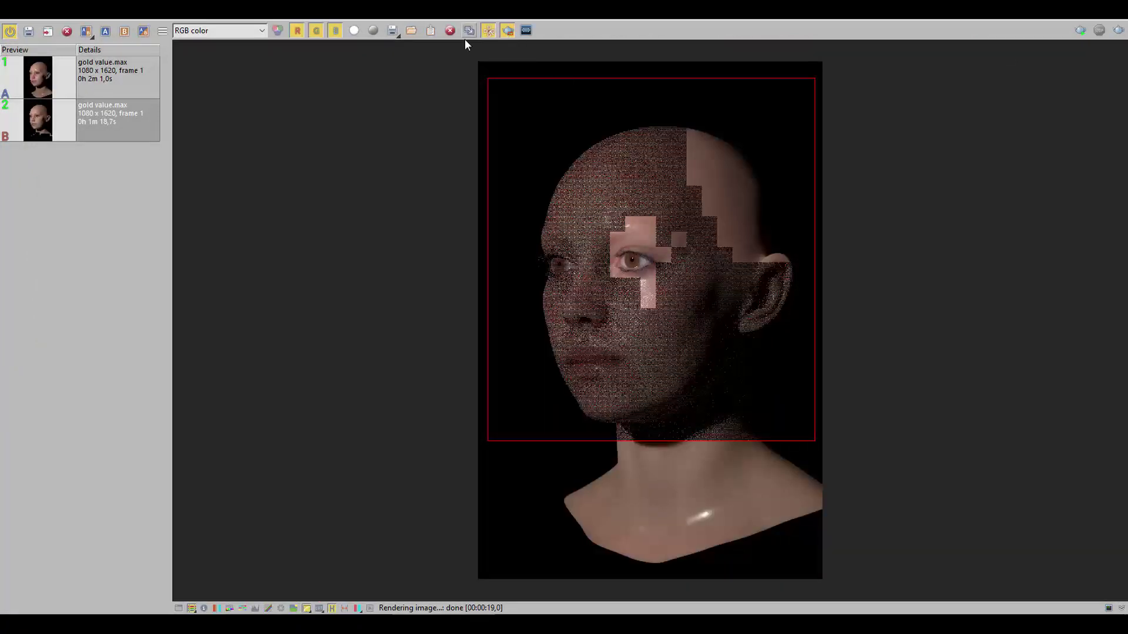
{"action": "left_click", "coordinate": [1117, 32]}
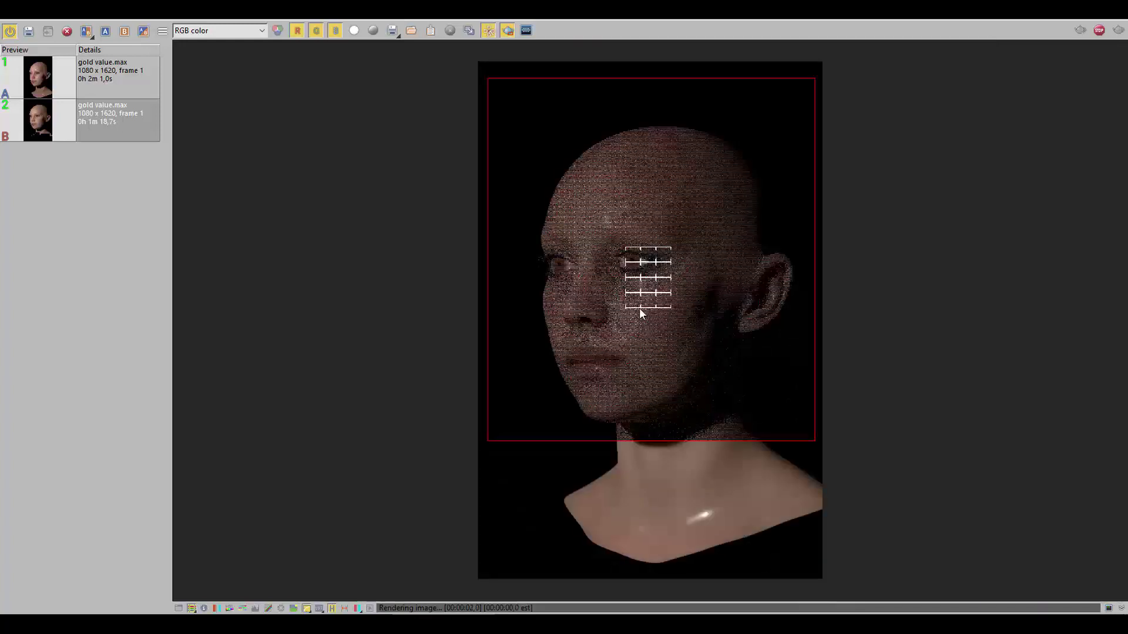
{"action": "scroll", "coordinate": [657, 316], "scroll_direction": "up", "scroll_amount": 2}
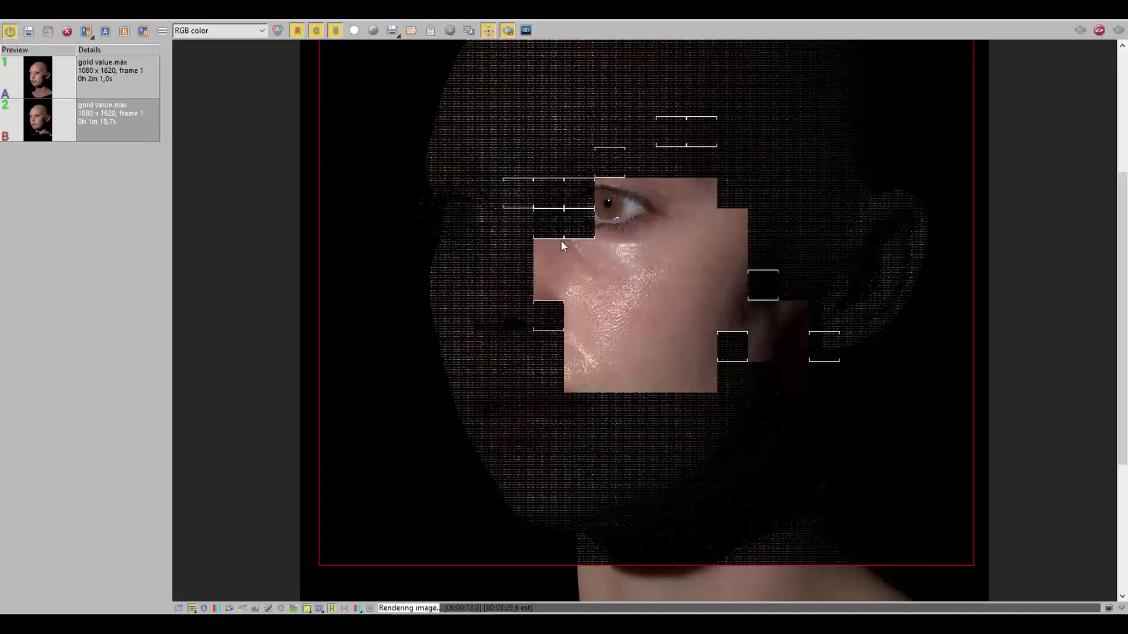
{"action": "scroll", "coordinate": [603, 242], "scroll_direction": "down", "scroll_amount": 4}
{"action": "scroll", "coordinate": [663, 262], "scroll_direction": "up", "scroll_amount": 4}
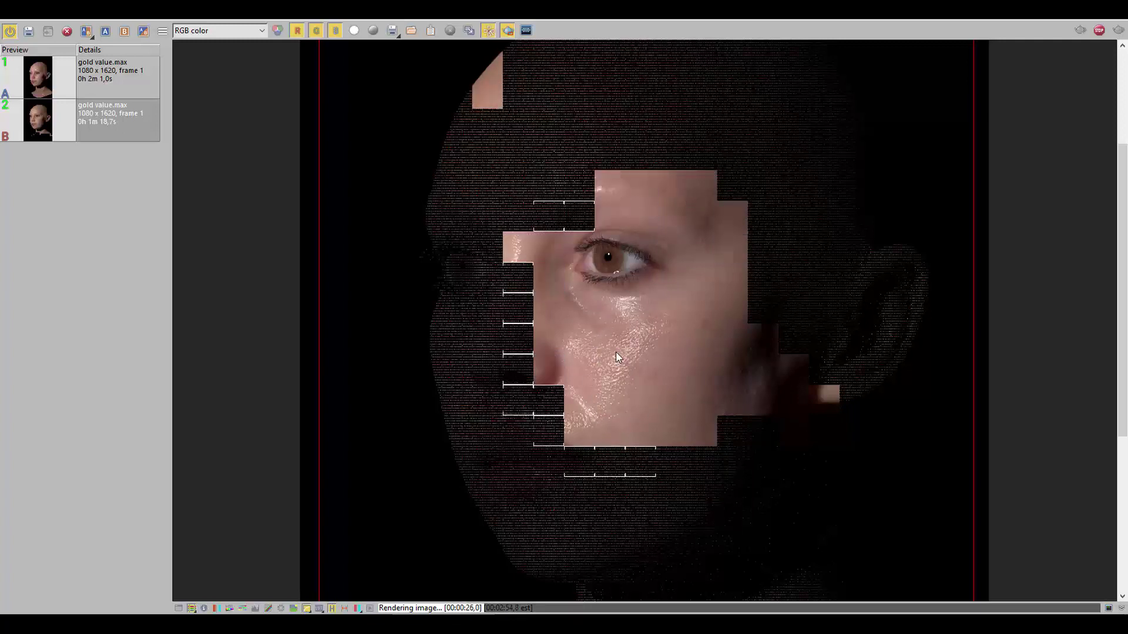
{"action": "scroll", "coordinate": [616, 352], "scroll_direction": "down", "scroll_amount": 3}
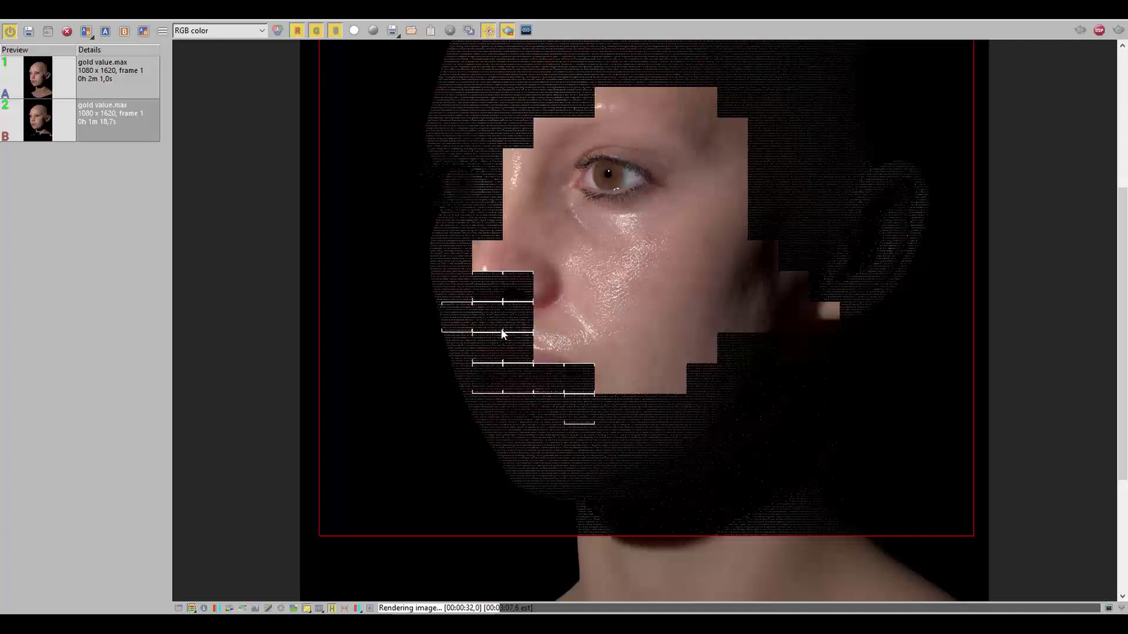
{"action": "scroll", "coordinate": [631, 302], "scroll_direction": "up", "scroll_amount": 3}
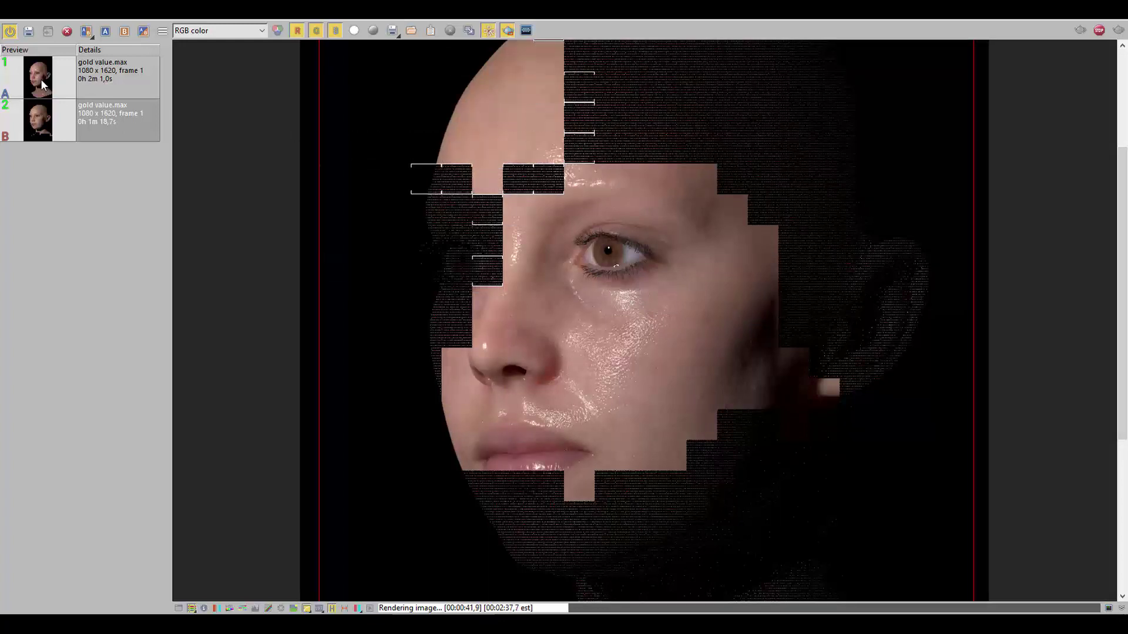
Step: Set the earlier history render as A and wipe the A/B split across the face and ear
{"action": "left_click", "coordinate": [48, 128]}
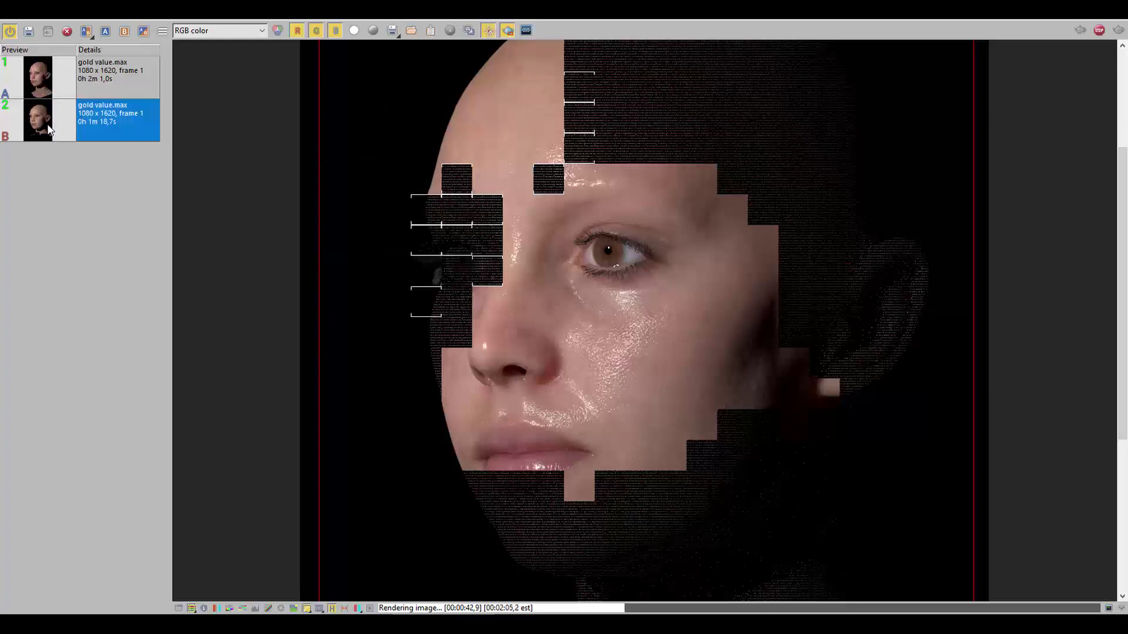
{"action": "left_click", "coordinate": [105, 31]}
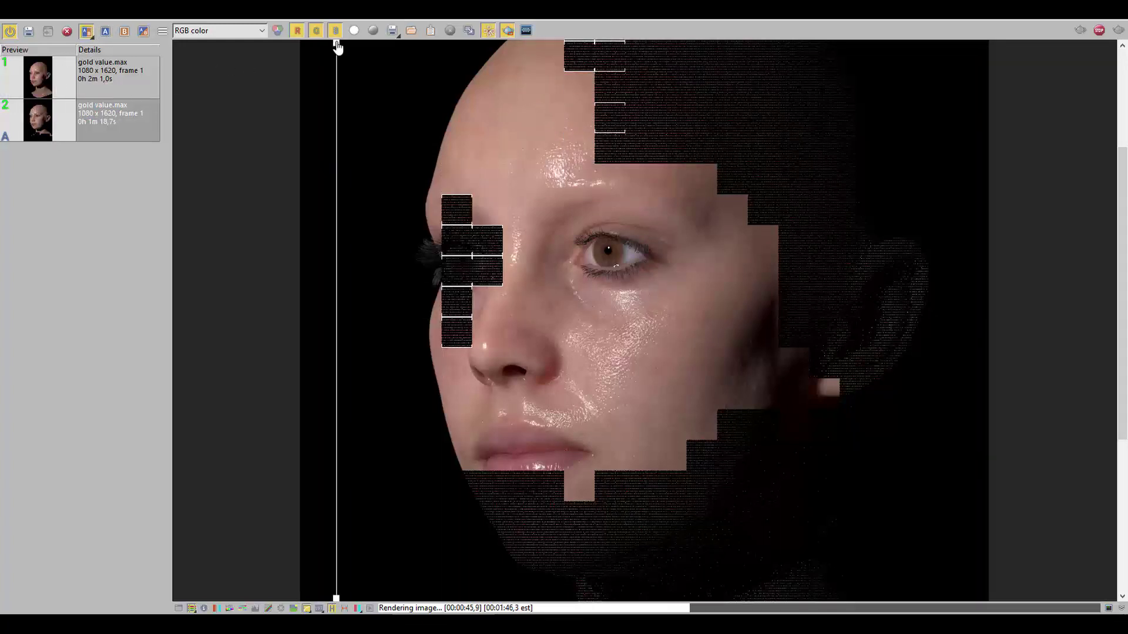
{"action": "mouse_move", "coordinate": [338, 47]}
{"action": "left_mouse_down"}
{"action": "mouse_move", "coordinate": [680, 45]}
{"action": "mouse_move", "coordinate": [817, 93]}
{"action": "left_mouse_up"}
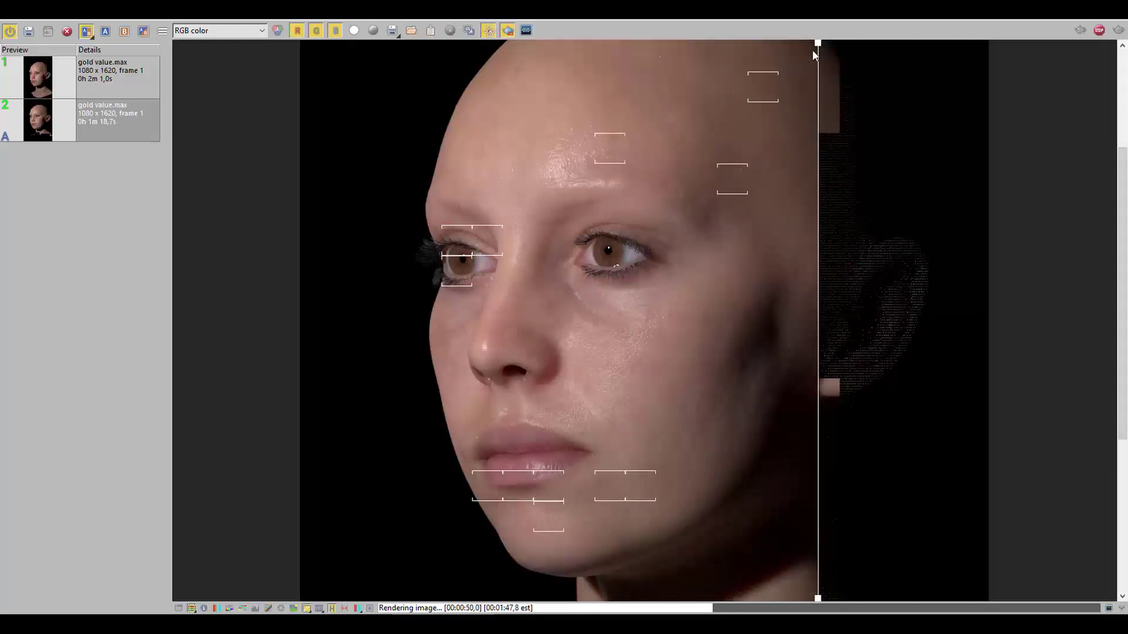
{"action": "mouse_move", "coordinate": [817, 44]}
{"action": "left_mouse_down"}
{"action": "mouse_move", "coordinate": [848, 55]}
{"action": "mouse_move", "coordinate": [471, 103]}
{"action": "left_mouse_up"}
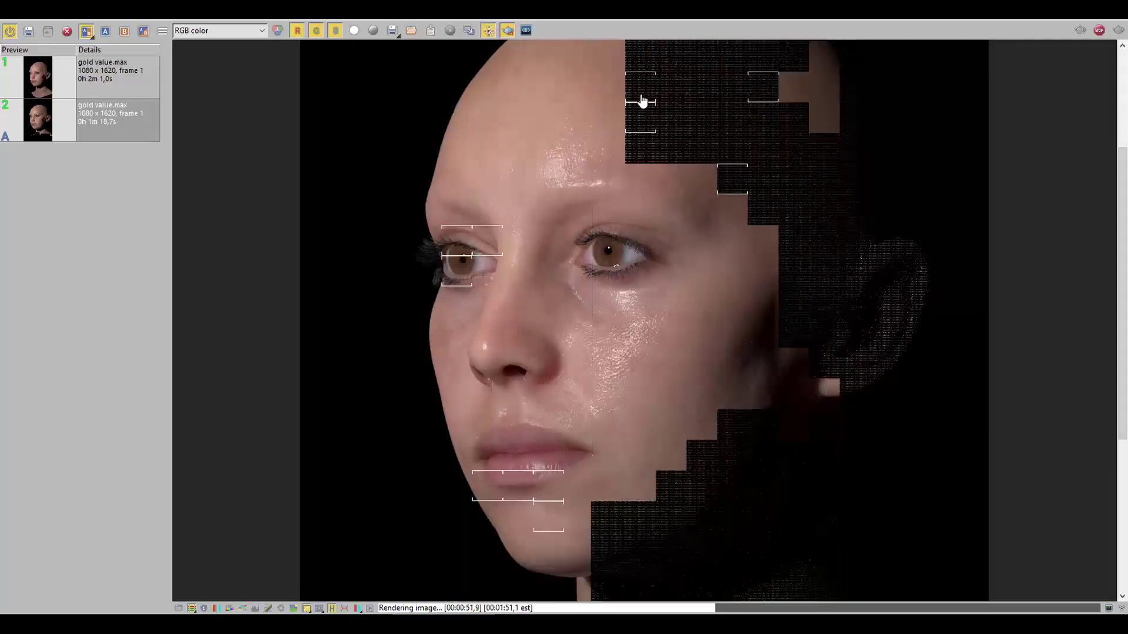
{"action": "mouse_move", "coordinate": [643, 101]}
{"action": "left_mouse_down"}
{"action": "mouse_move", "coordinate": [687, 44]}
{"action": "mouse_move", "coordinate": [312, 125]}
{"action": "mouse_move", "coordinate": [787, 126]}
{"action": "left_mouse_up"}
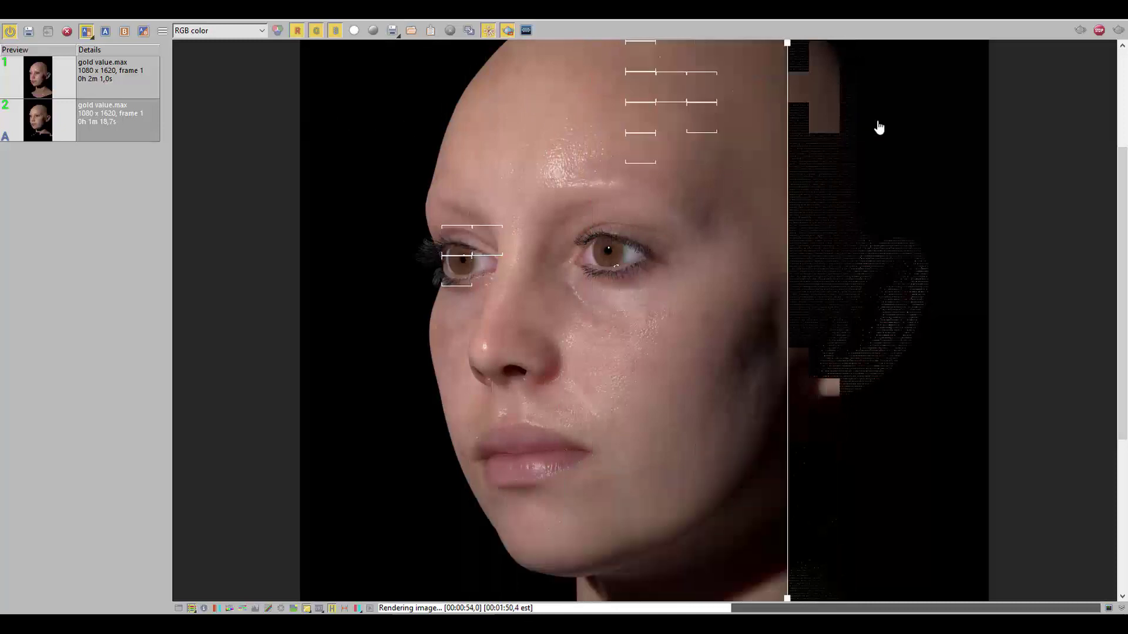
{"action": "mouse_move", "coordinate": [878, 128]}
{"action": "left_mouse_down"}
{"action": "mouse_move", "coordinate": [966, 136]}
{"action": "mouse_move", "coordinate": [176, 222]}
{"action": "mouse_move", "coordinate": [964, 229]}
{"action": "mouse_move", "coordinate": [354, 252]}
{"action": "left_mouse_up"}
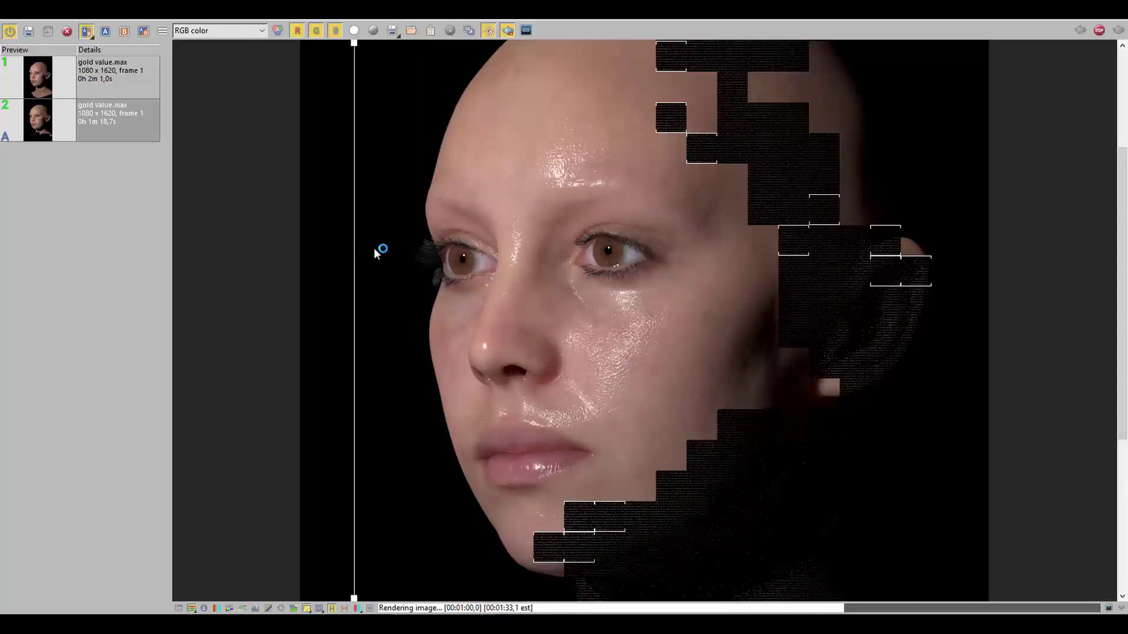
{"action": "scroll", "coordinate": [641, 149], "scroll_direction": "down", "scroll_amount": 2}
{"action": "scroll", "coordinate": [690, 171], "scroll_direction": "up", "scroll_amount": 2}
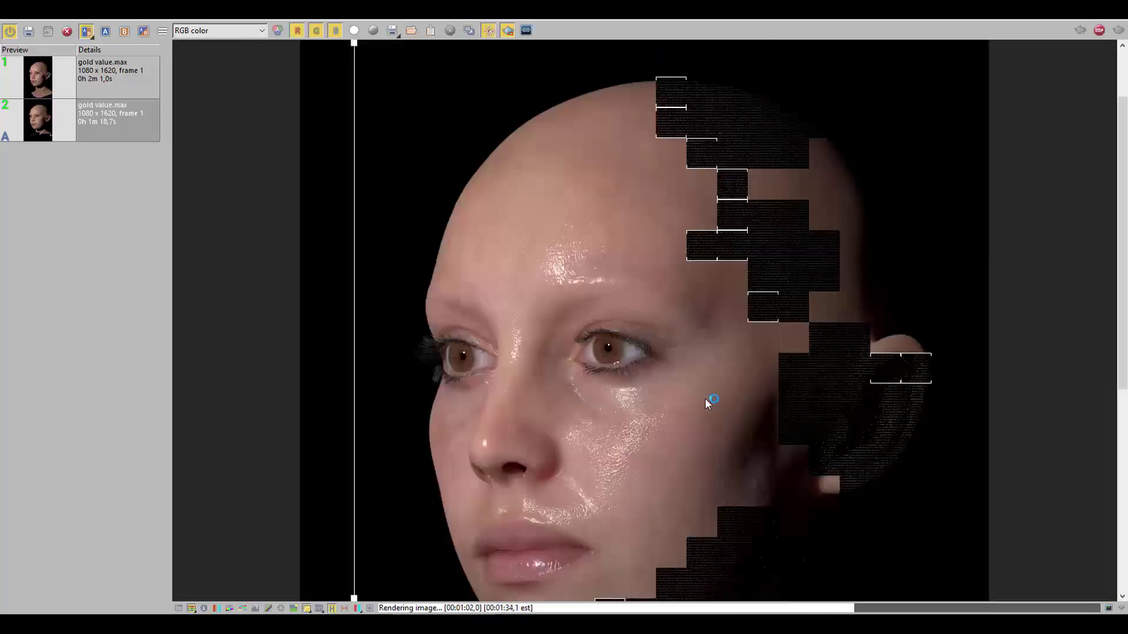
Step: Slide the comparison split toward the ear and face, then turn A/B comparison off
{"action": "middle_click_drag", "start_coordinate": [707, 402], "coordinate": [661, 319]}
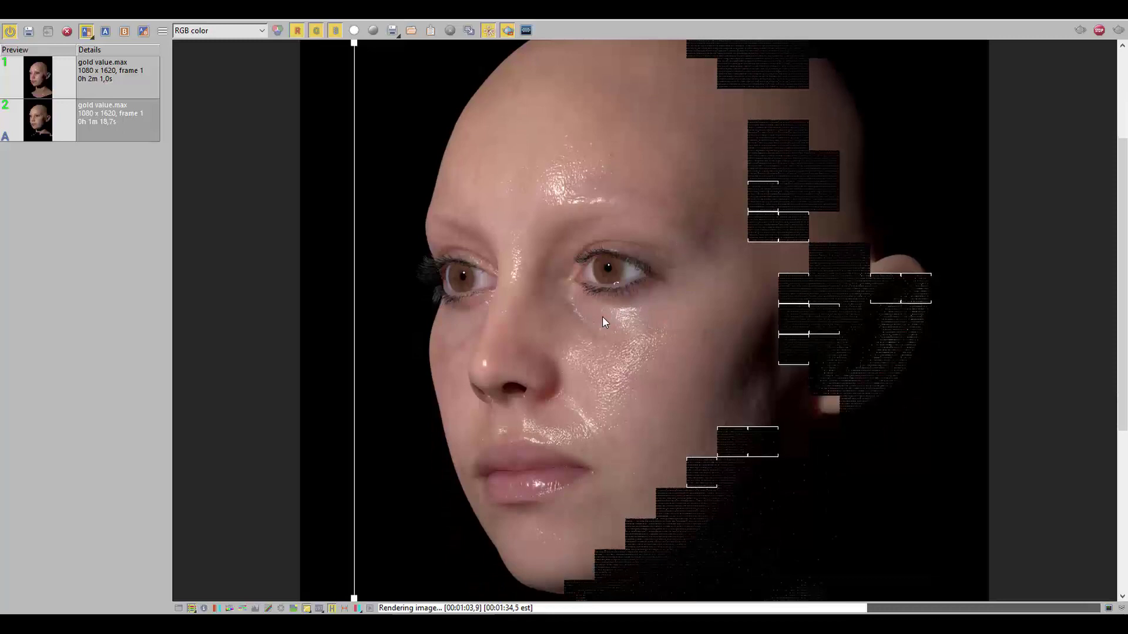
{"action": "scroll", "coordinate": [604, 320], "scroll_direction": "down", "scroll_amount": 2}
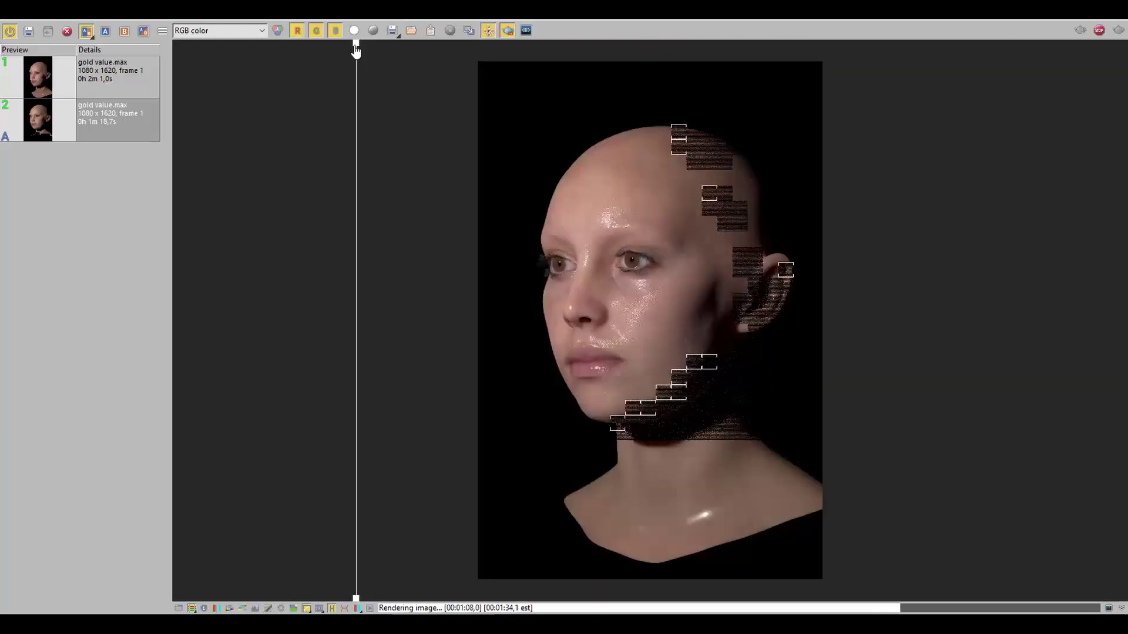
{"action": "left_click_drag", "start_coordinate": [356, 52], "coordinate": [722, 91]}
{"action": "scroll", "coordinate": [714, 186], "scroll_direction": "up", "scroll_amount": 2}
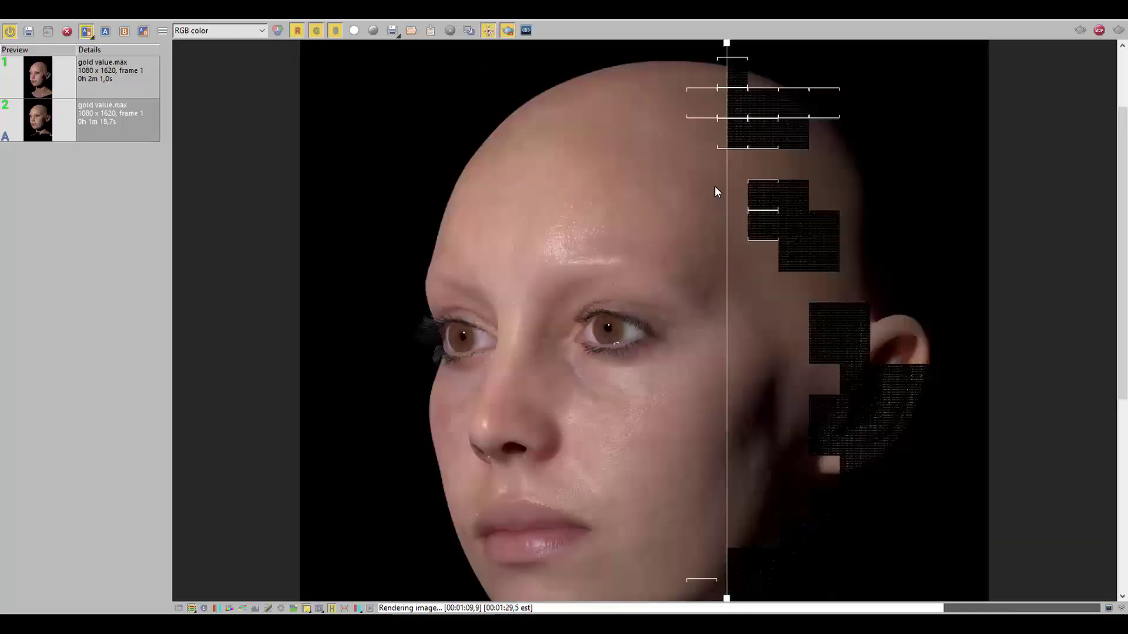
{"action": "left_click_drag", "start_coordinate": [727, 45], "coordinate": [911, 78]}
{"action": "scroll", "coordinate": [805, 204], "scroll_direction": "down", "scroll_amount": 1}
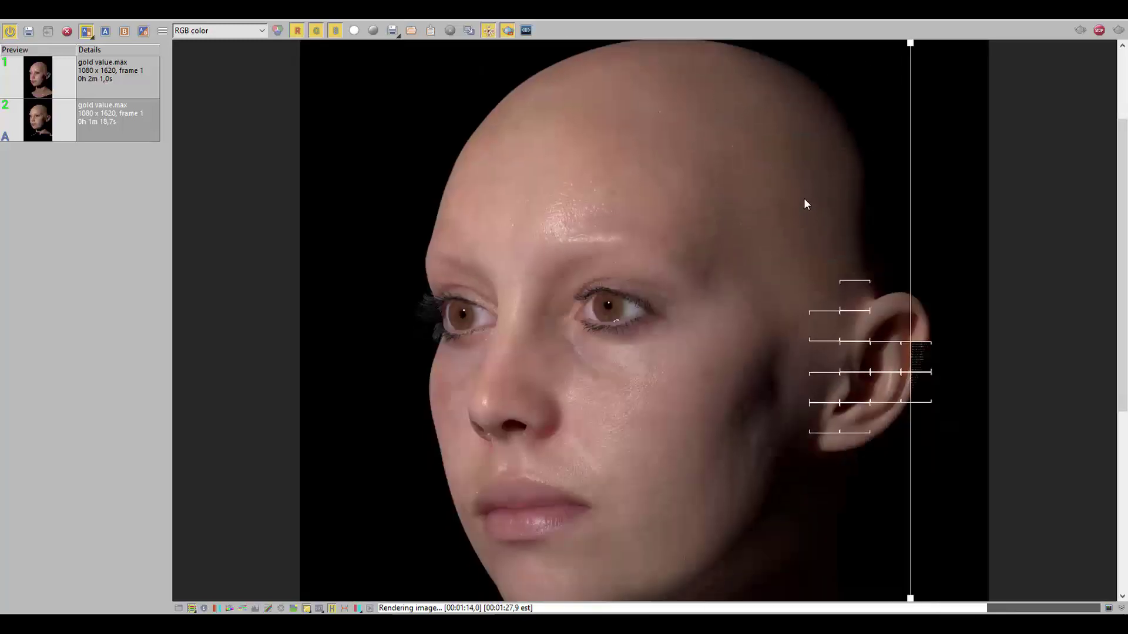
{"action": "mouse_move", "coordinate": [911, 50]}
{"action": "left_mouse_down"}
{"action": "mouse_move", "coordinate": [352, 63]}
{"action": "mouse_move", "coordinate": [1060, 100]}
{"action": "mouse_move", "coordinate": [334, 100]}
{"action": "mouse_move", "coordinate": [935, 88]}
{"action": "left_mouse_up"}
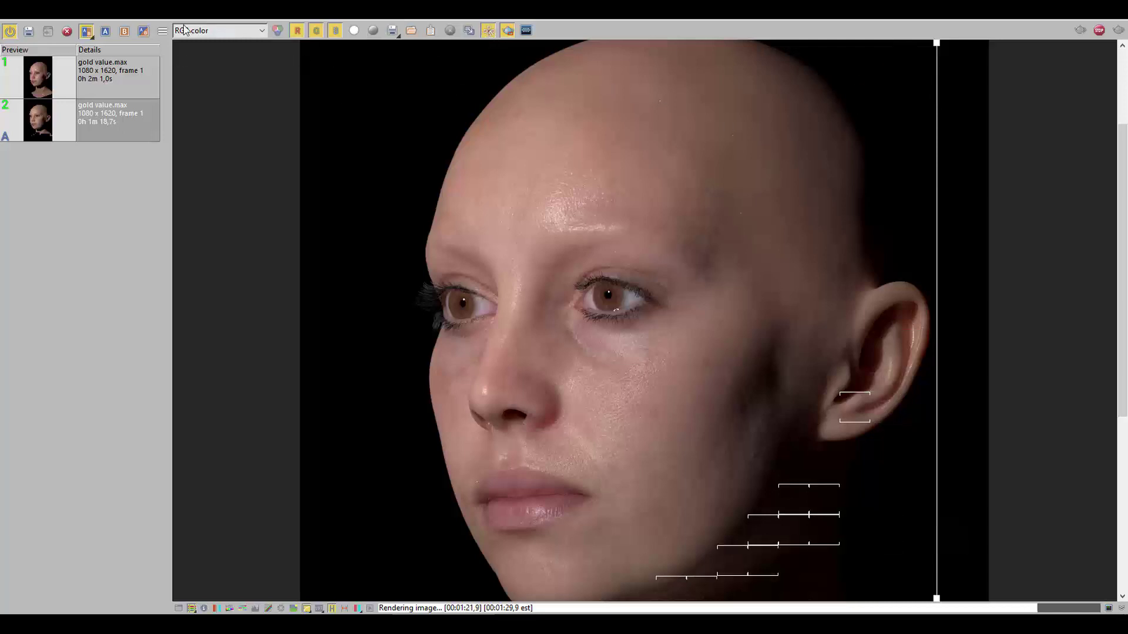
{"action": "left_click", "coordinate": [87, 36]}
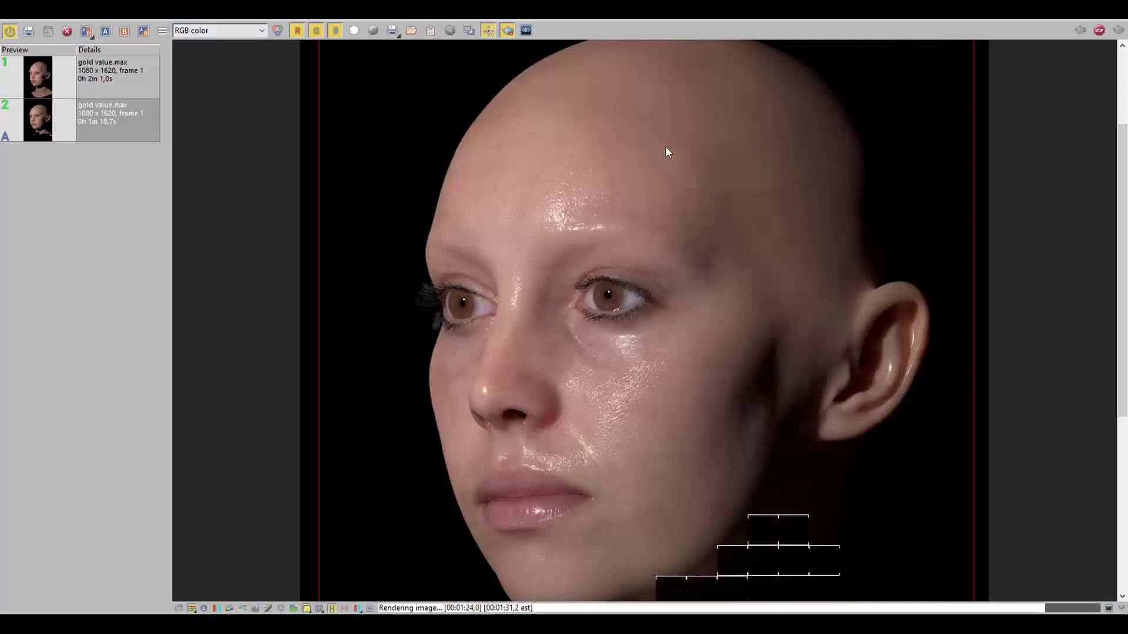
{"action": "scroll", "coordinate": [665, 148], "scroll_direction": "down", "scroll_amount": 2}
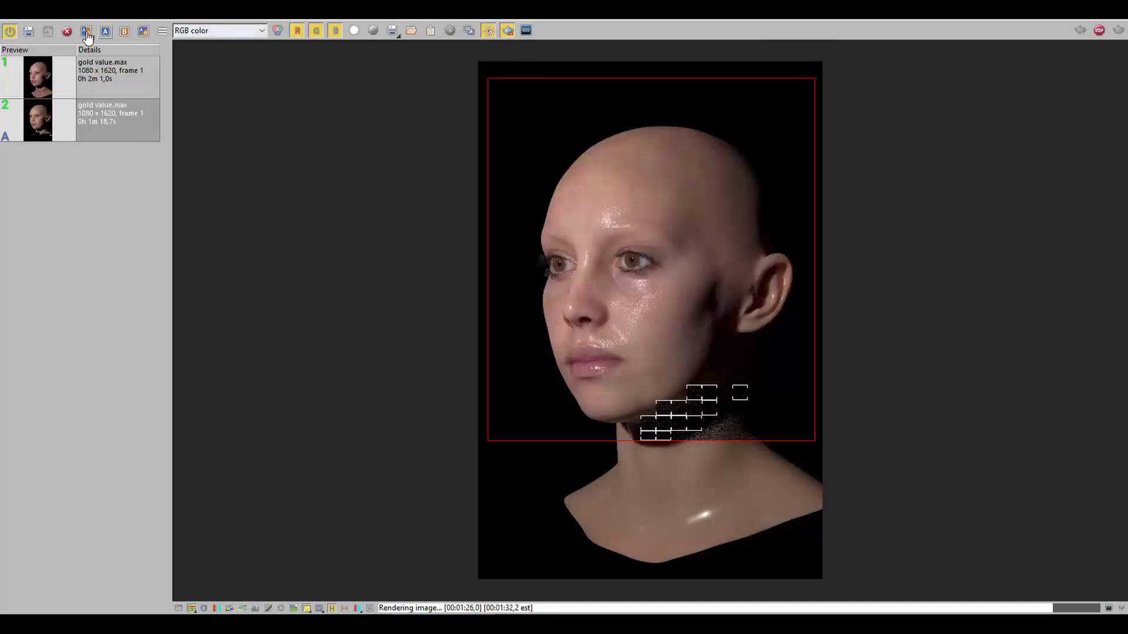
Step: Delete the earlier render from history and restore the Slate Material Editor
{"action": "left_click", "coordinate": [67, 31]}
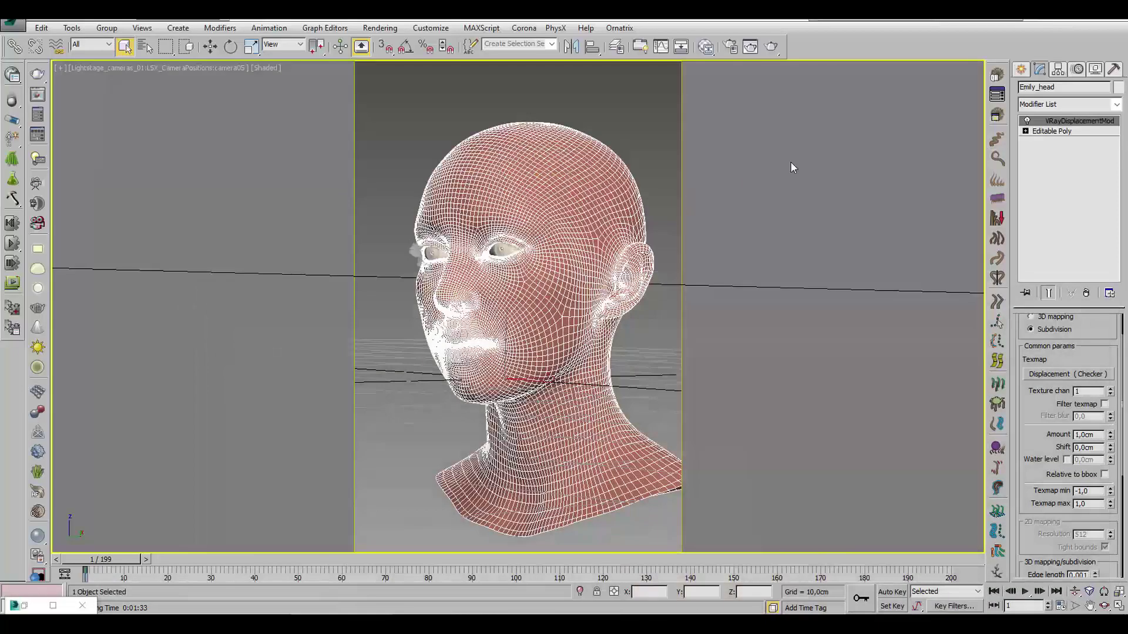
{"action": "left_click", "coordinate": [25, 609]}
{"action": "left_click", "coordinate": [378, 296]}
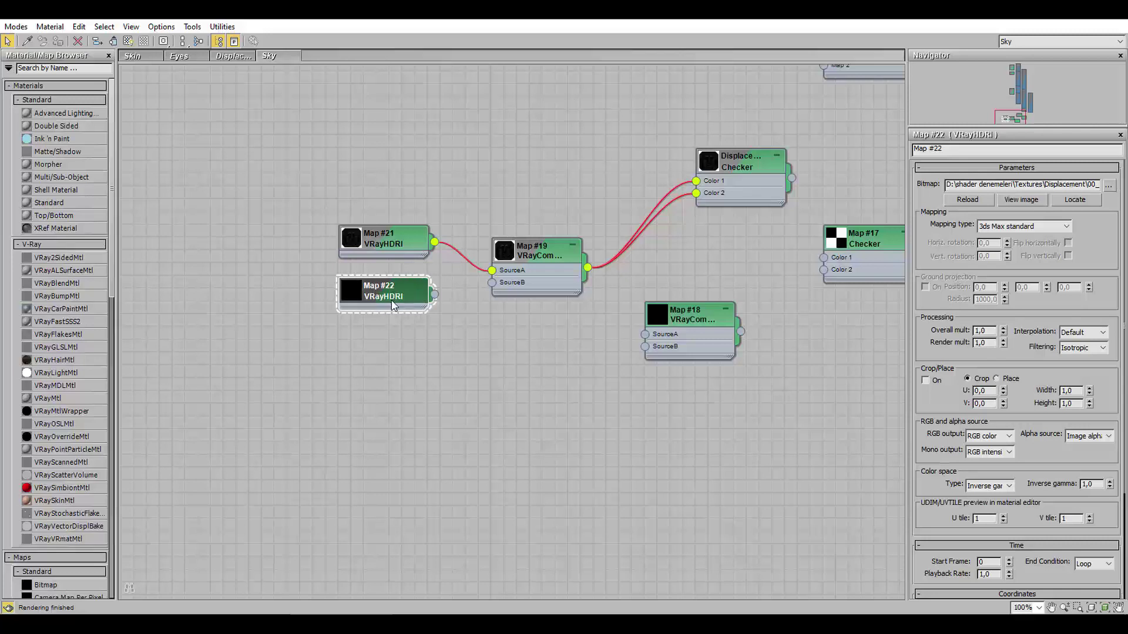
Step: Preview the Map #22 texture and disconnect Map #21 from Map #19's SourceA
{"action": "right_click", "coordinate": [372, 297]}
{"action": "double_click", "coordinate": [372, 297]}
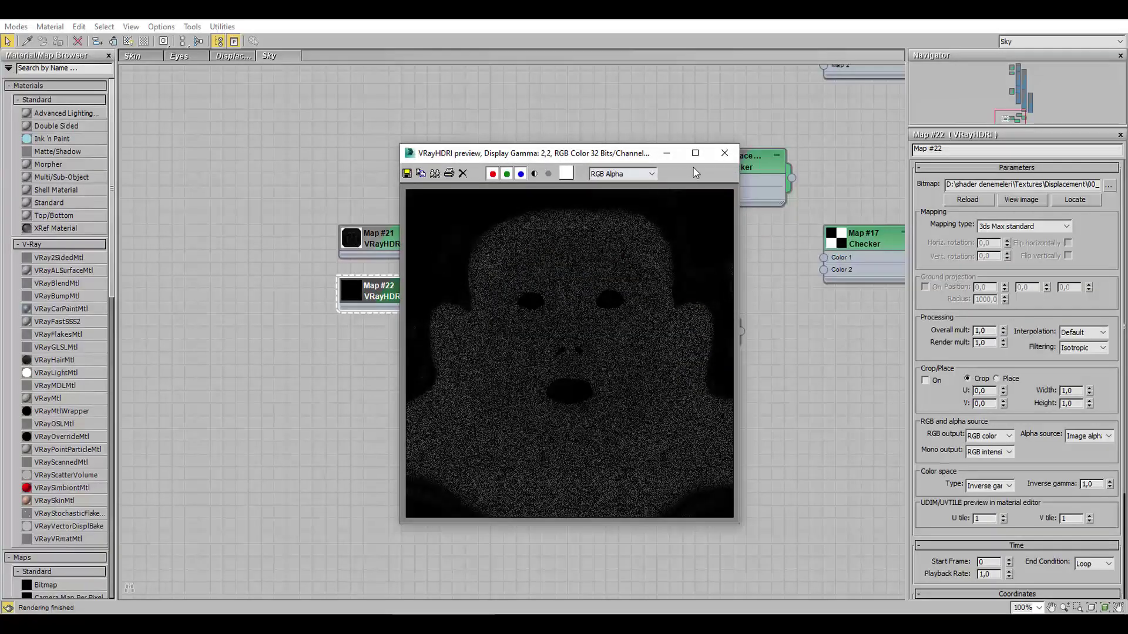
{"action": "left_click", "coordinate": [724, 153]}
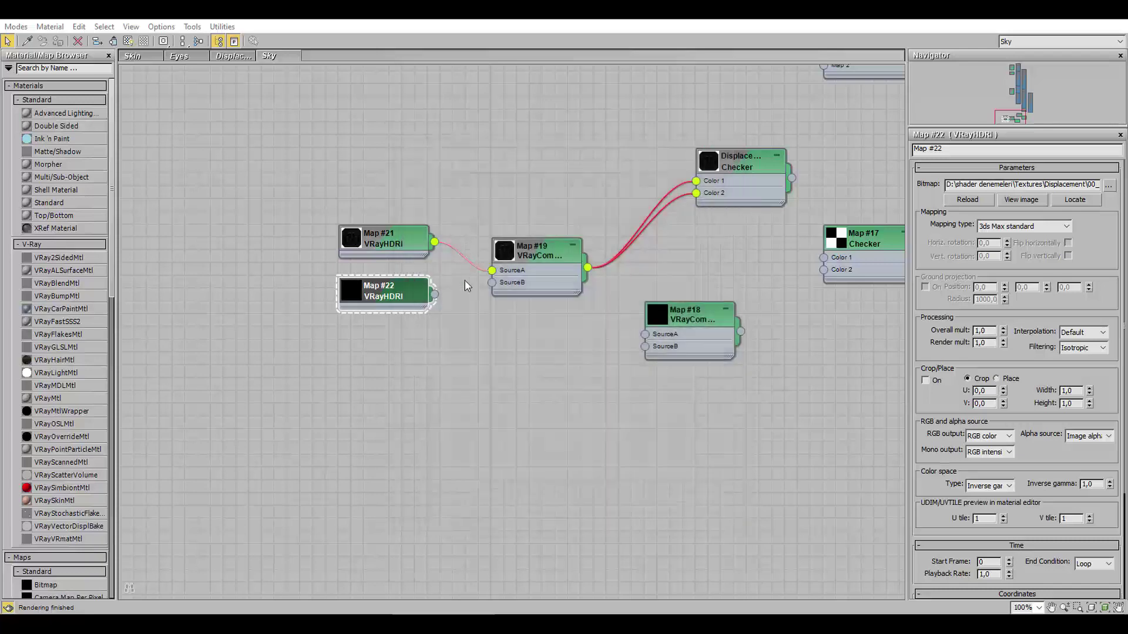
{"action": "left_click_drag", "start_coordinate": [473, 272], "coordinate": [472, 305]}
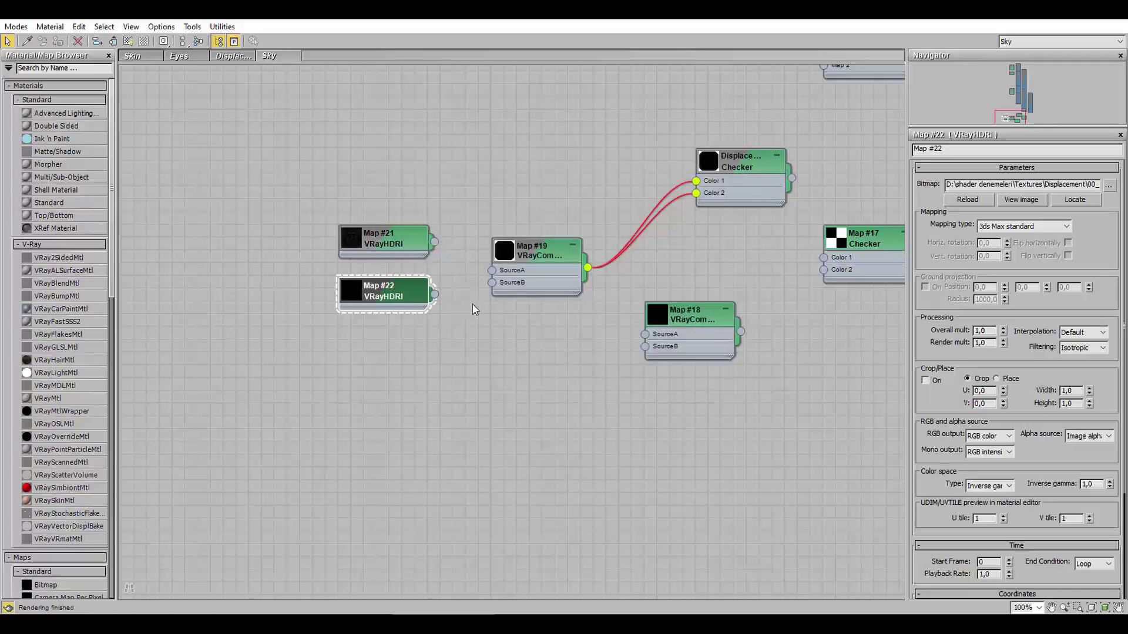
{"action": "left_click", "coordinate": [1055, 24]}
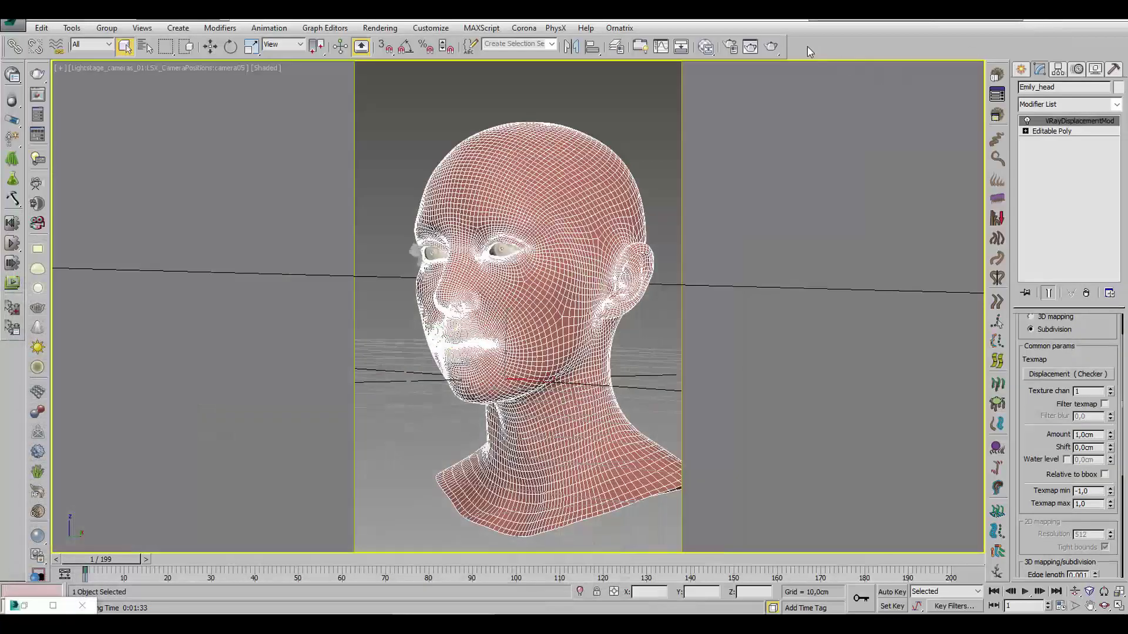
Step: Render the head with the emptied composite and zoom to inspect the result
{"action": "left_click", "coordinate": [771, 47]}
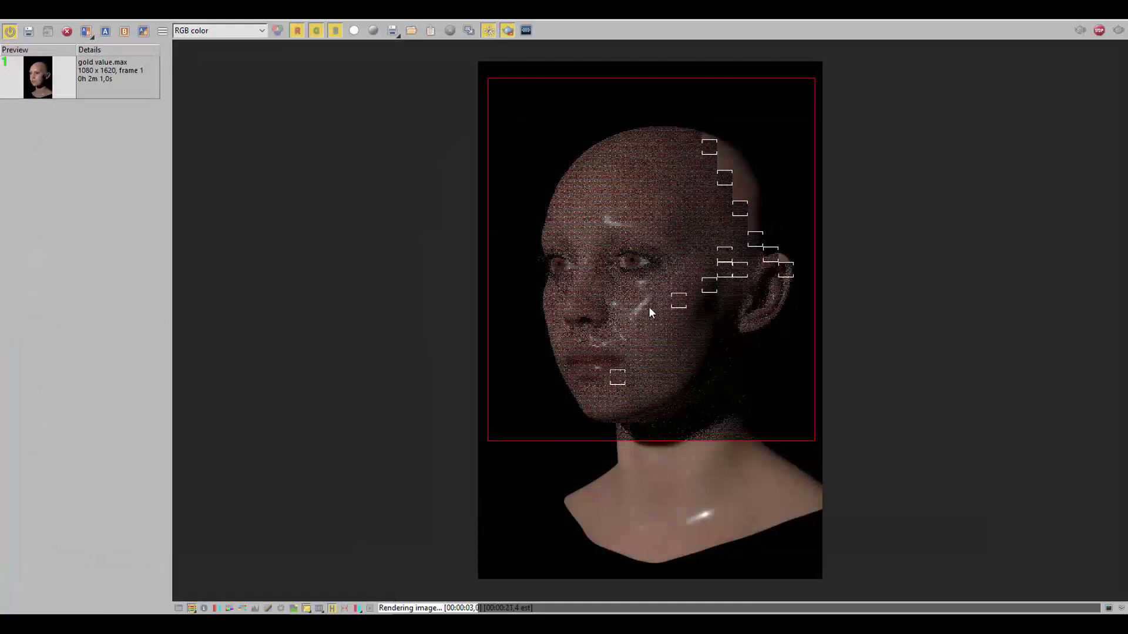
{"action": "scroll", "coordinate": [648, 306], "scroll_direction": "up", "scroll_amount": 1}
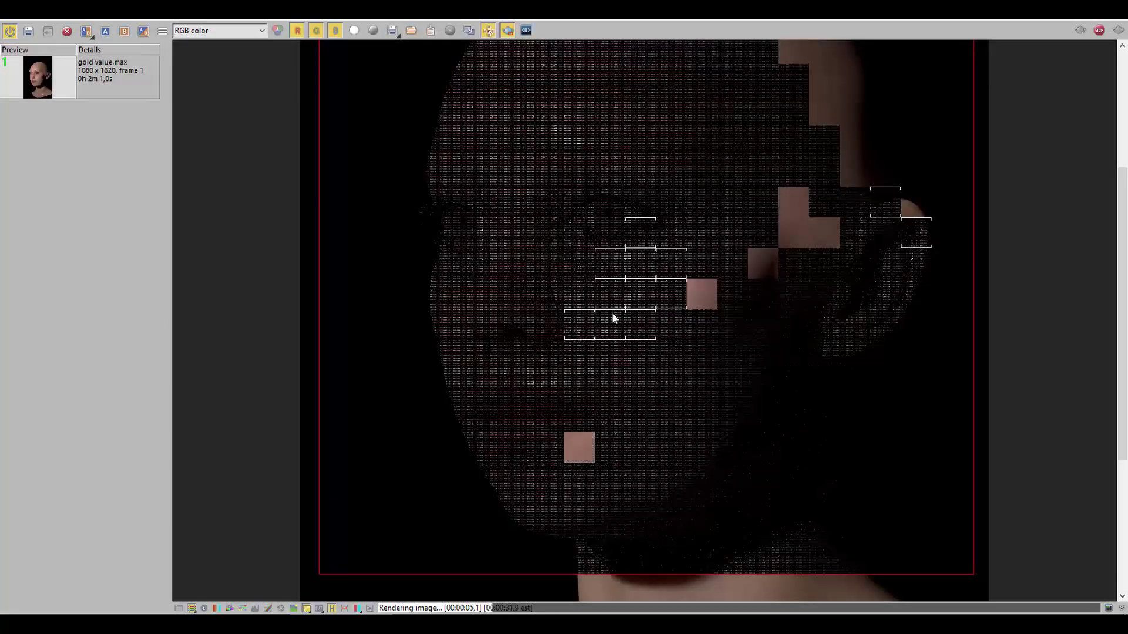
{"action": "scroll", "coordinate": [610, 316], "scroll_direction": "down", "scroll_amount": 1}
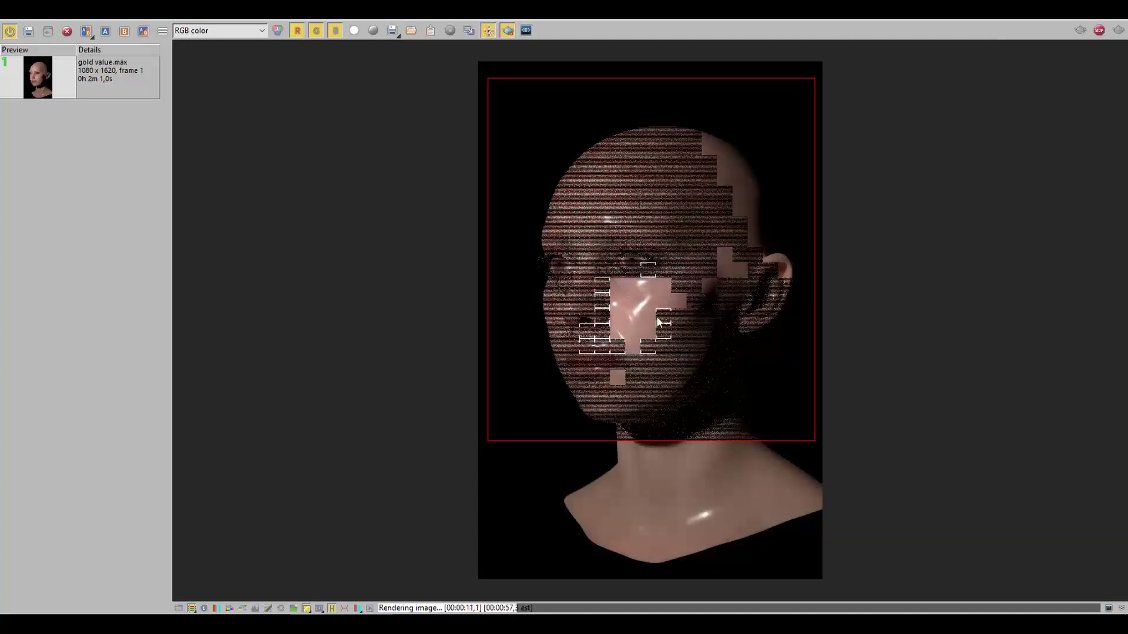
{"action": "scroll", "coordinate": [655, 321], "scroll_direction": "up", "scroll_amount": 1}
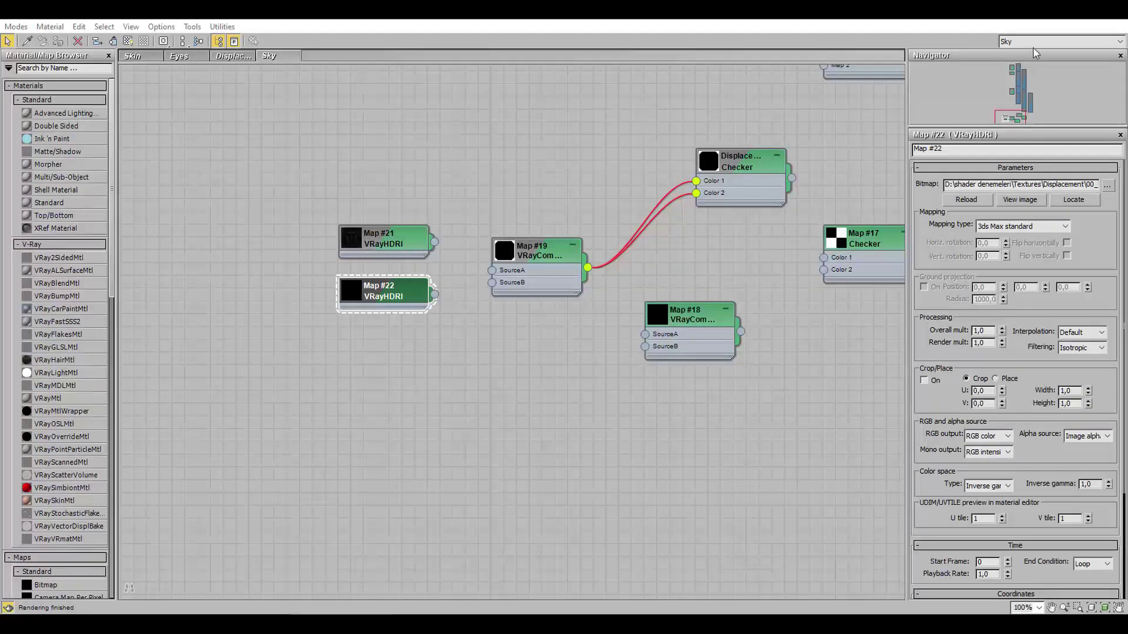
Step: Wire Map #21 into SourceA and Map #22 into SourceB of composite Map #19
{"action": "left_click_drag", "start_coordinate": [434, 241], "coordinate": [492, 270]}
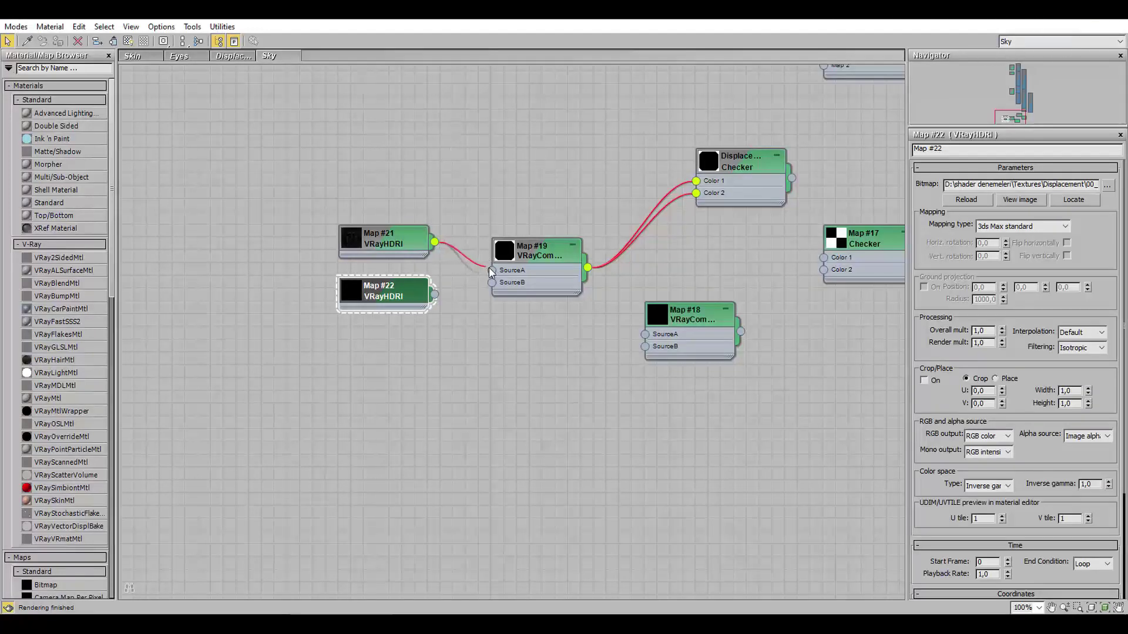
{"action": "left_click_drag", "start_coordinate": [434, 295], "coordinate": [492, 283]}
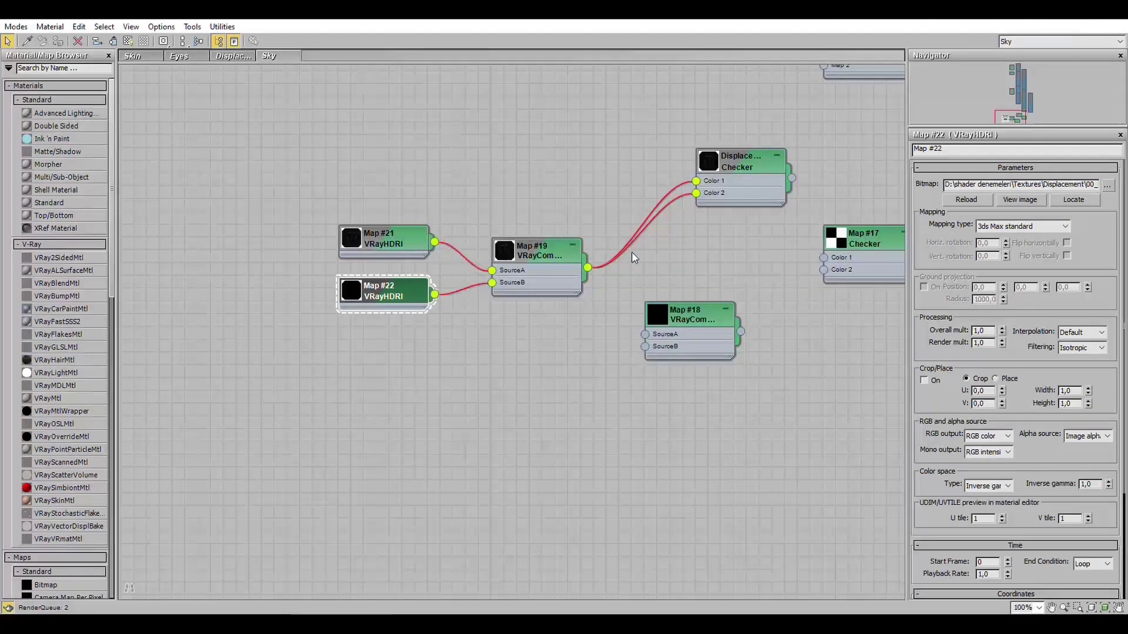
{"action": "scroll", "coordinate": [632, 251], "scroll_direction": "down", "scroll_amount": 1}
{"action": "middle_click_drag", "start_coordinate": [738, 229], "coordinate": [462, 331]}
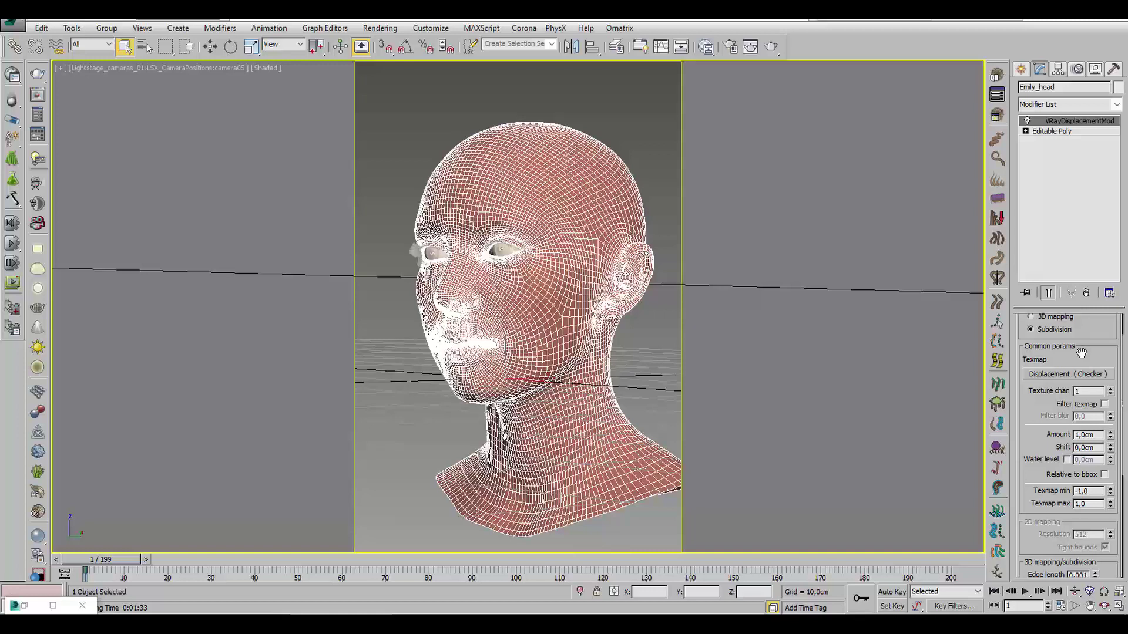
{"action": "scroll", "coordinate": [1078, 352], "scroll_direction": "down", "scroll_amount": 2}
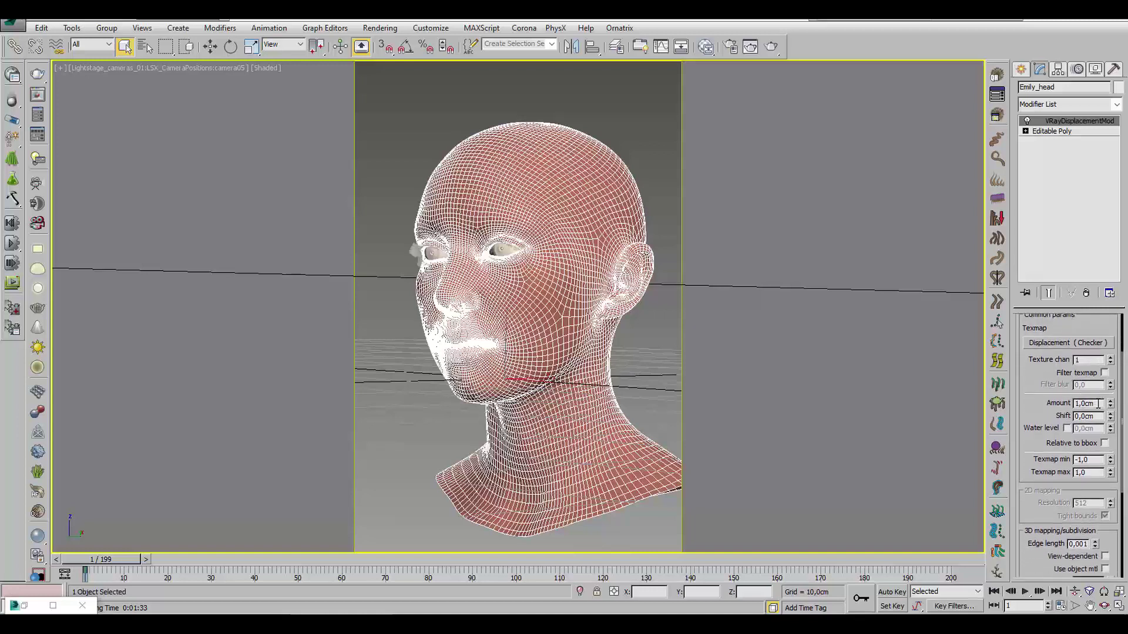
Step: Review the VRayDisplacementMod parameters and start a production render of the head
{"action": "scroll", "coordinate": [1025, 447], "scroll_direction": "down", "scroll_amount": 5}
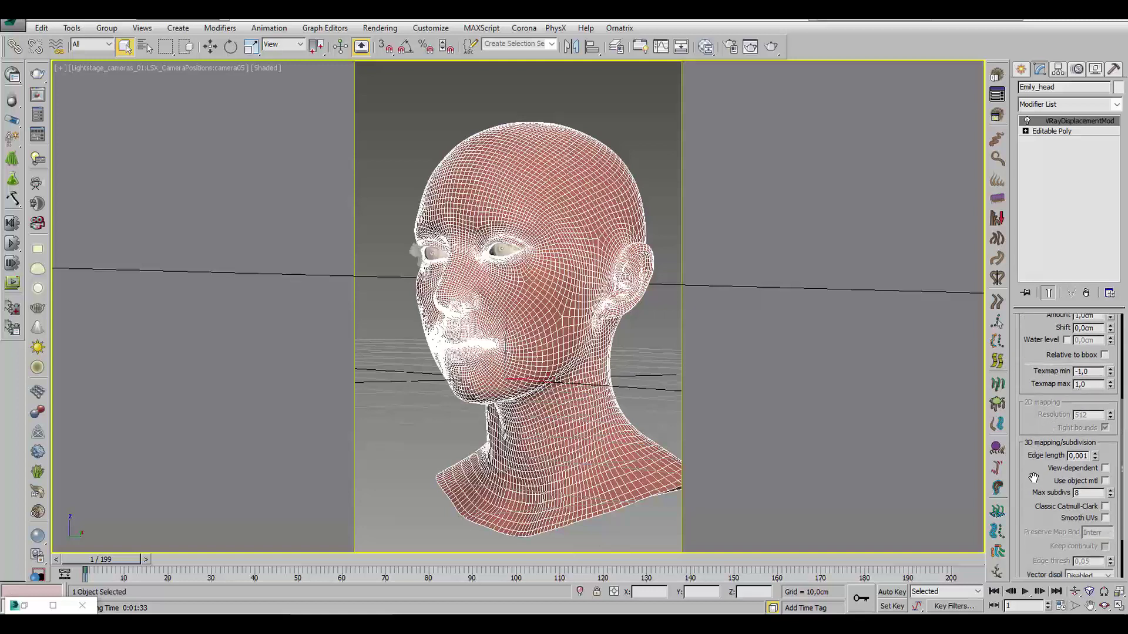
{"action": "scroll", "coordinate": [1033, 484], "scroll_direction": "down", "scroll_amount": 4}
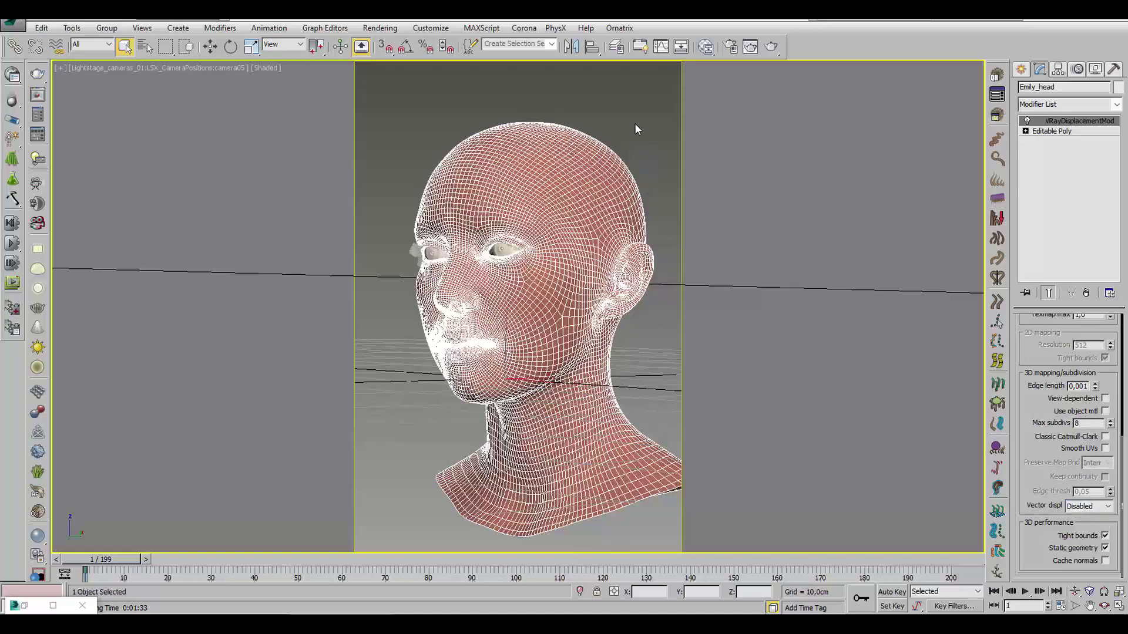
{"action": "left_click", "coordinate": [771, 47]}
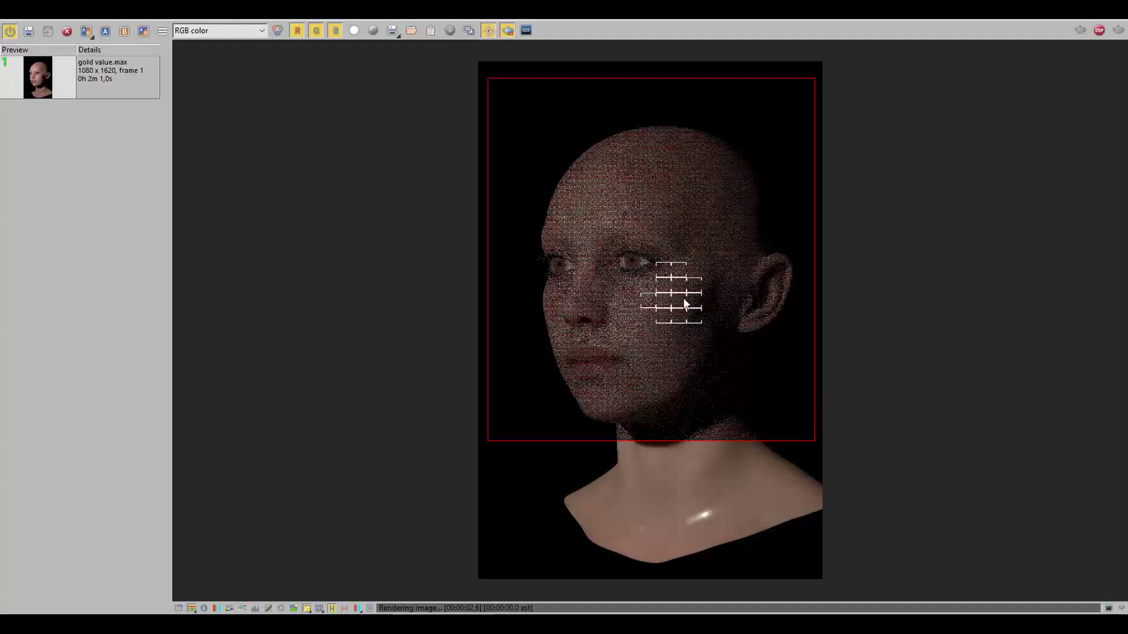
Step: A/B compare the new render against the stored gold value.max render, adjusting the split
{"action": "scroll", "coordinate": [684, 303], "scroll_direction": "up", "scroll_amount": 2}
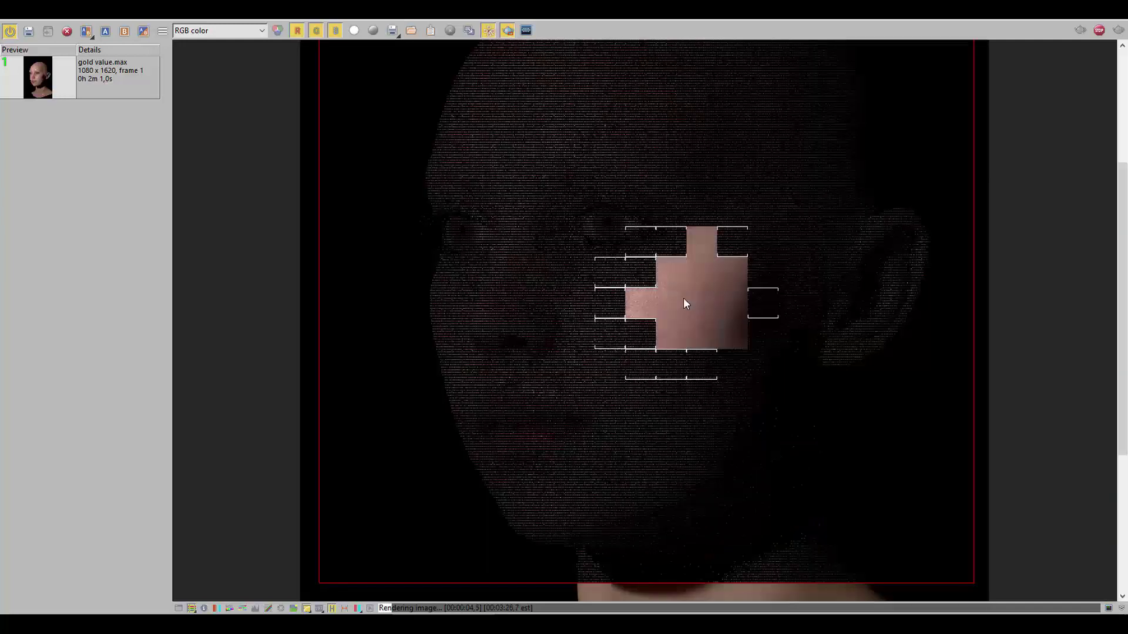
{"action": "left_click", "coordinate": [47, 69]}
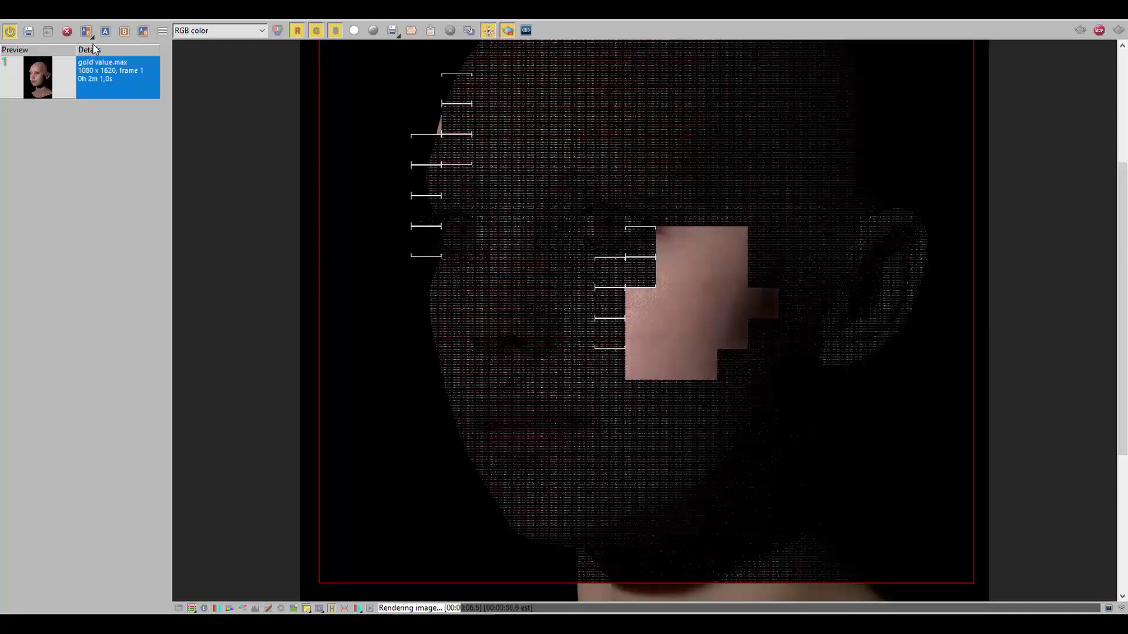
{"action": "left_click", "coordinate": [125, 31]}
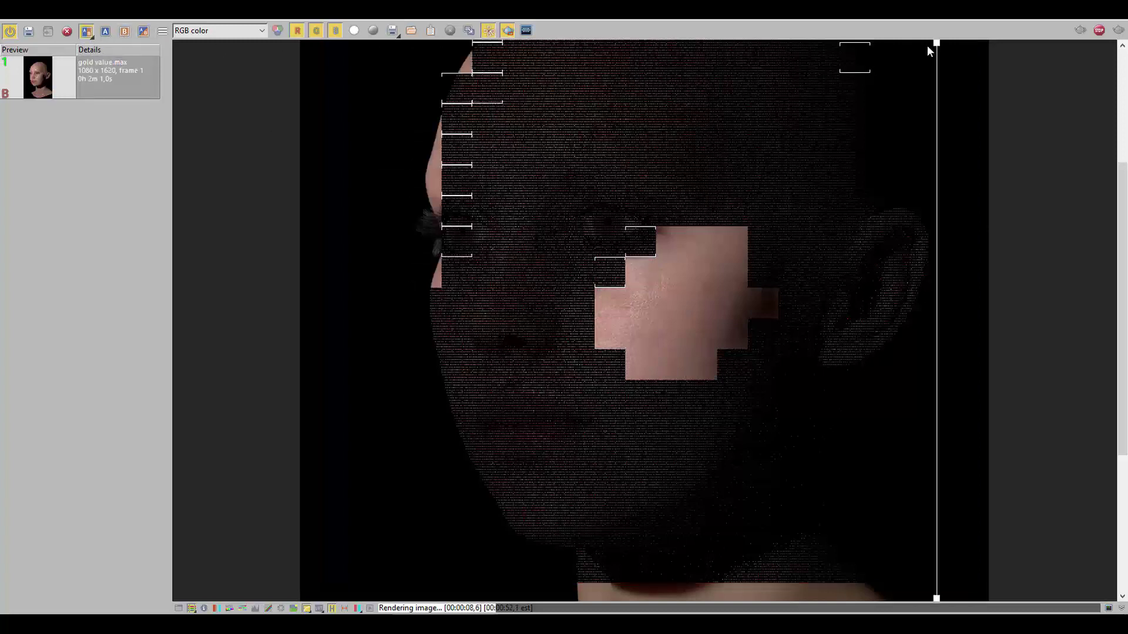
{"action": "left_click_drag", "start_coordinate": [928, 48], "coordinate": [814, 61]}
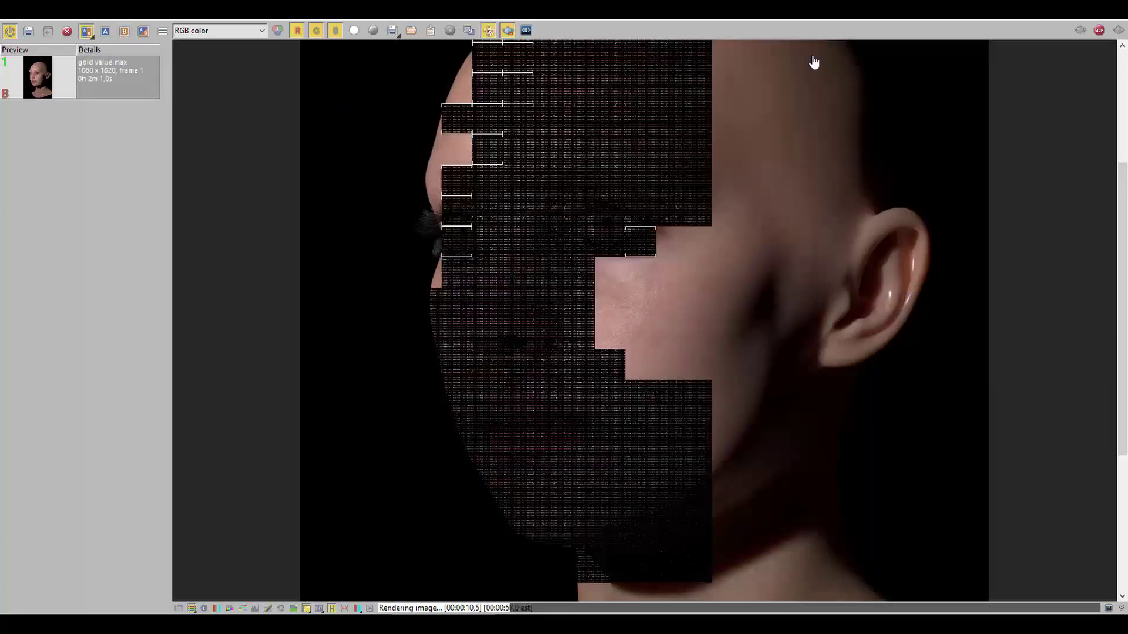
Step: Pan and zoom the render to inspect the ear and lower face
{"action": "scroll", "coordinate": [617, 372], "scroll_direction": "up", "scroll_amount": 3}
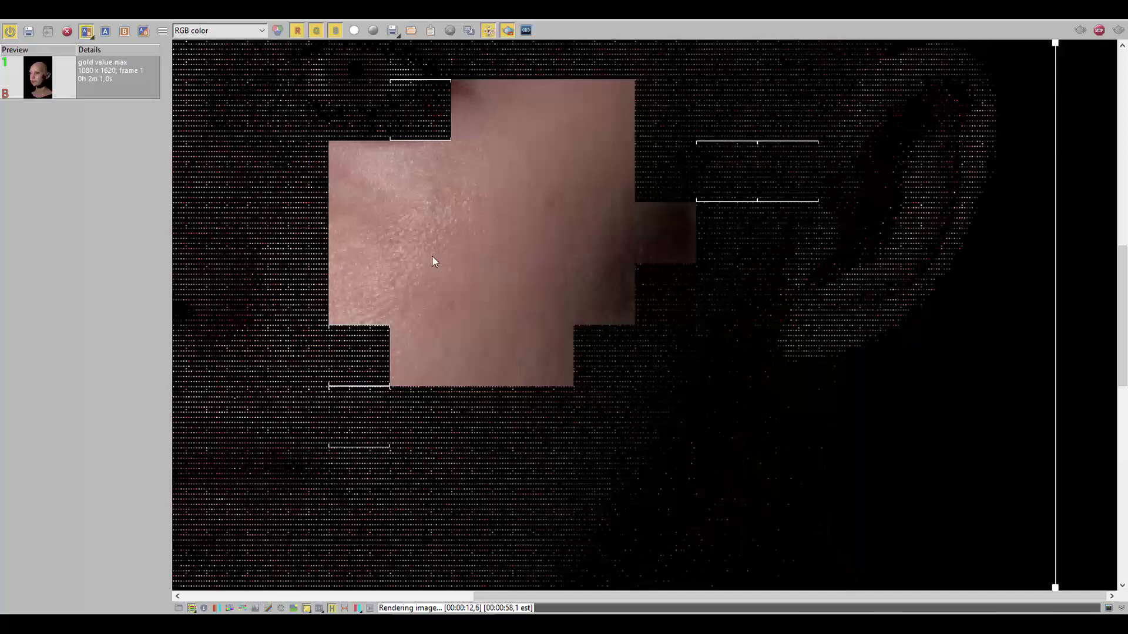
{"action": "mouse_move", "coordinate": [432, 261]}
{"action": "middle_mouse_down"}
{"action": "mouse_move", "coordinate": [536, 327]}
{"action": "mouse_move", "coordinate": [578, 315]}
{"action": "middle_mouse_up"}
{"action": "scroll", "coordinate": [569, 265], "scroll_direction": "down", "scroll_amount": 3}
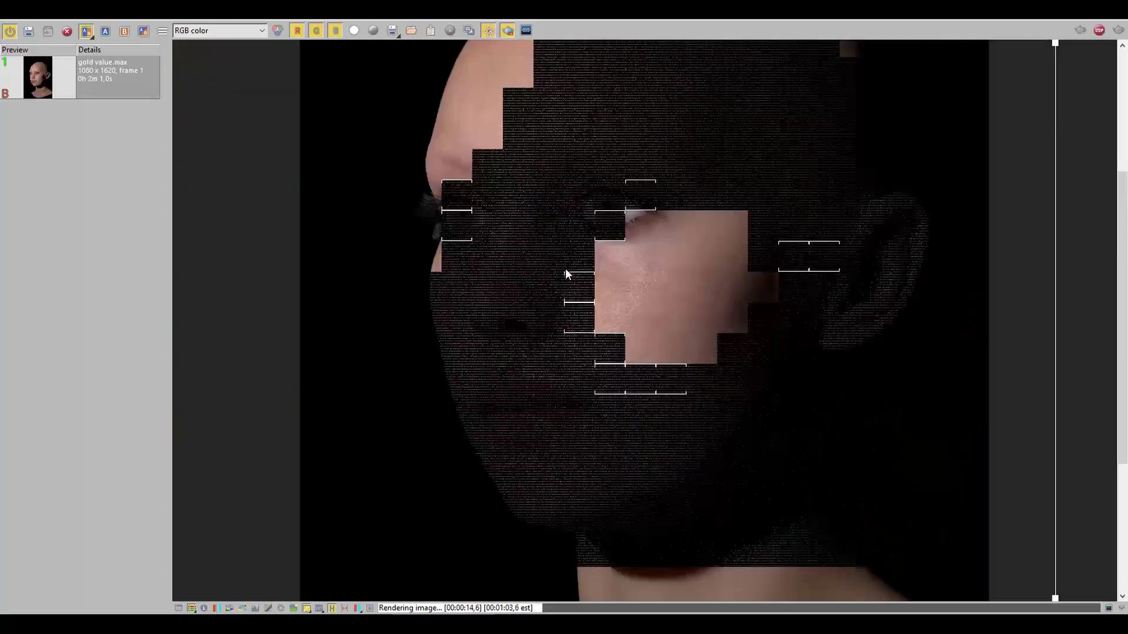
{"action": "middle_click_drag", "start_coordinate": [665, 267], "coordinate": [628, 299]}
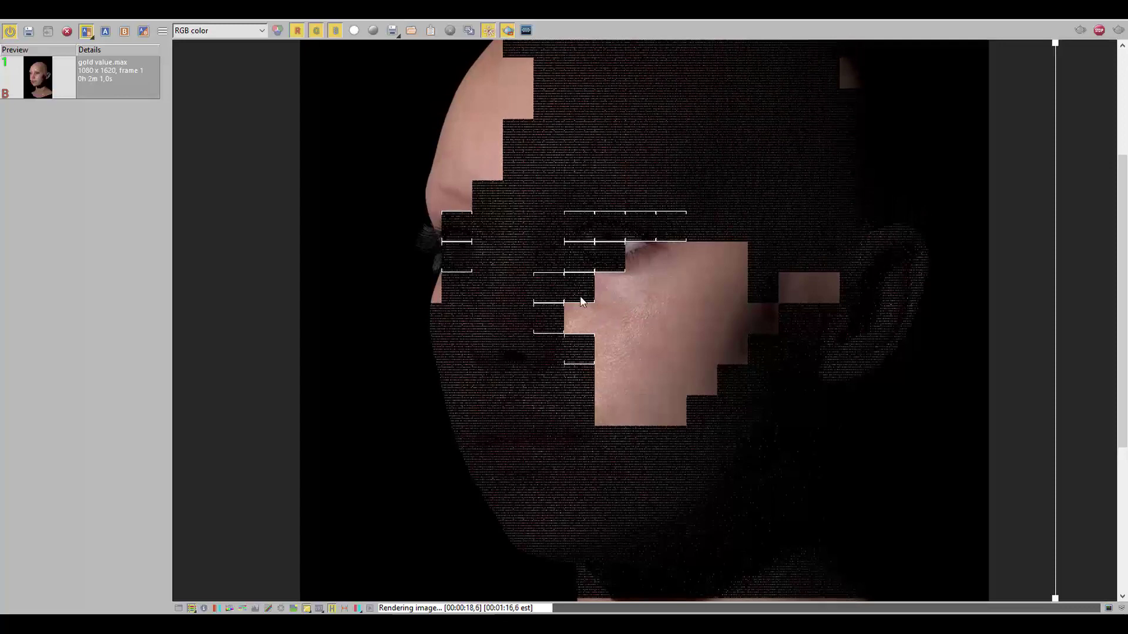
{"action": "middle_click_drag", "start_coordinate": [591, 295], "coordinate": [622, 336]}
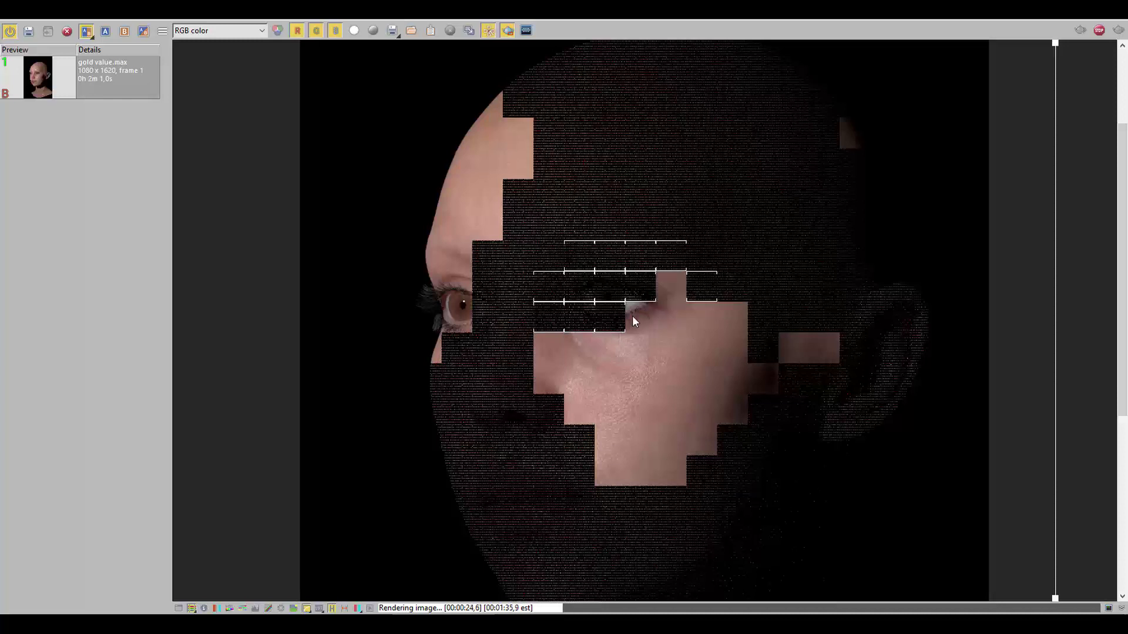
{"action": "scroll", "coordinate": [632, 317], "scroll_direction": "down", "scroll_amount": 2}
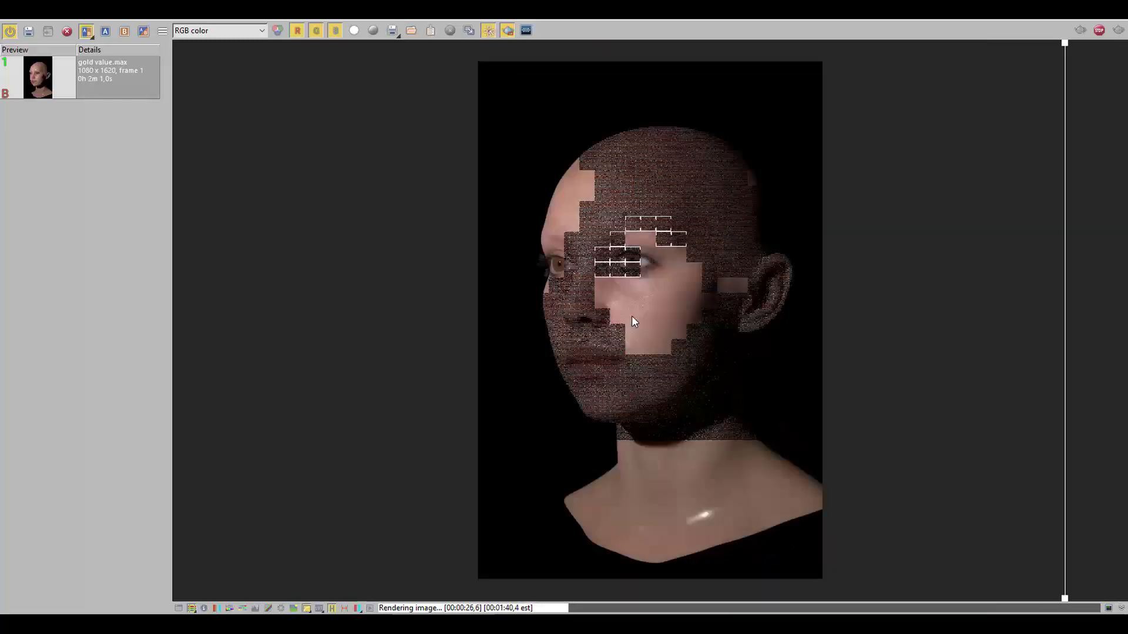
{"action": "scroll", "coordinate": [653, 337], "scroll_direction": "up", "scroll_amount": 2}
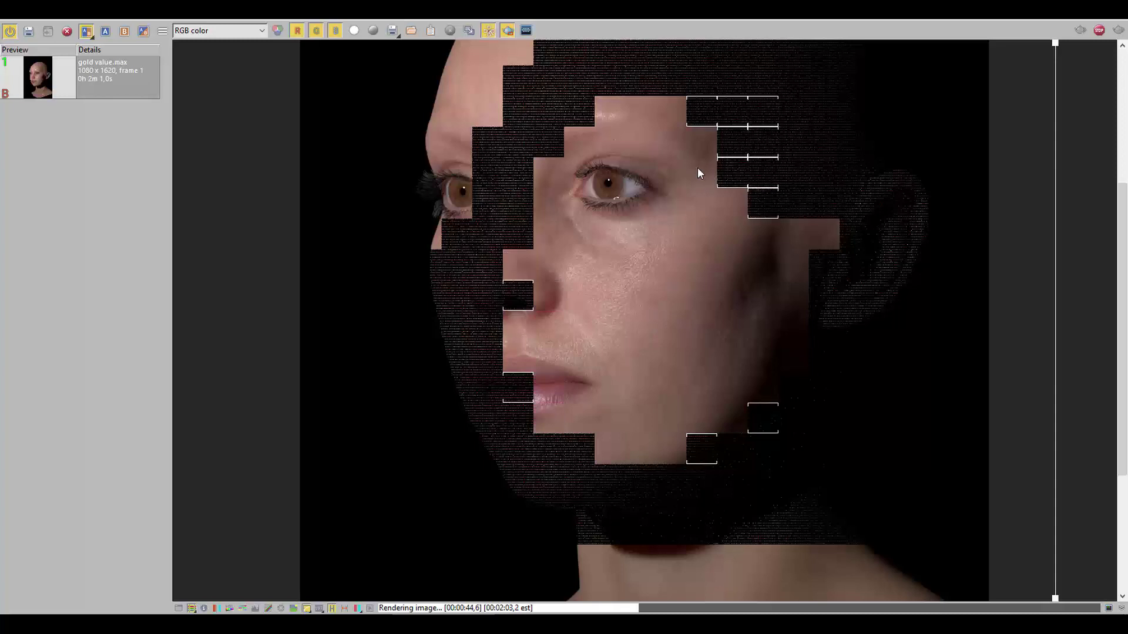
{"action": "scroll", "coordinate": [693, 177], "scroll_direction": "down", "scroll_amount": 2}
{"action": "scroll", "coordinate": [696, 229], "scroll_direction": "up", "scroll_amount": 2}
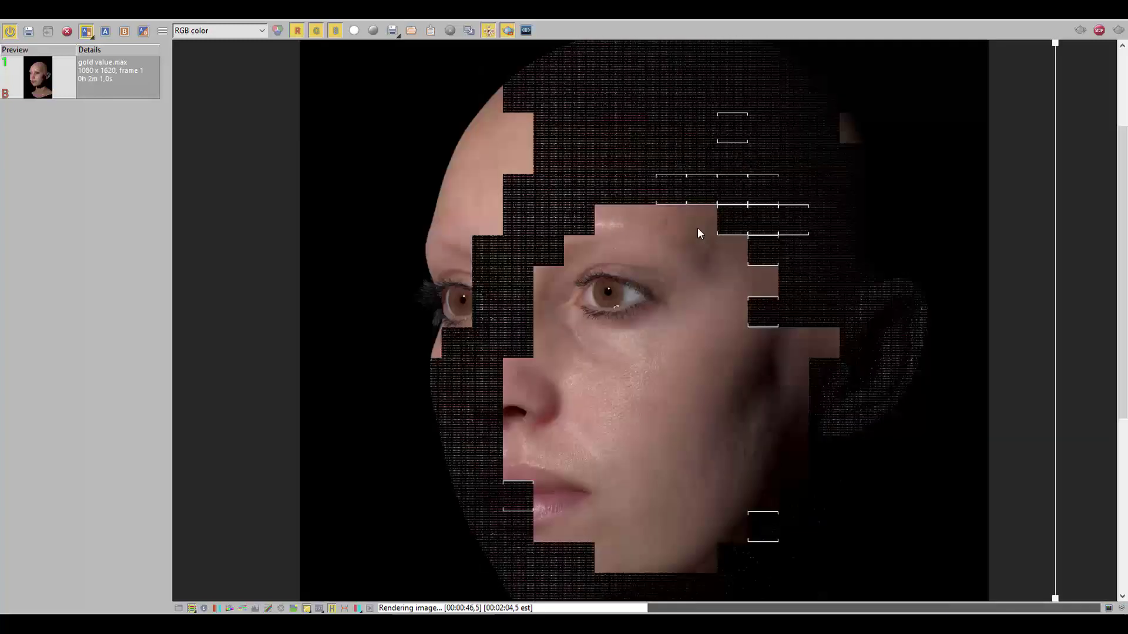
{"action": "scroll", "coordinate": [667, 233], "scroll_direction": "down", "scroll_amount": 2}
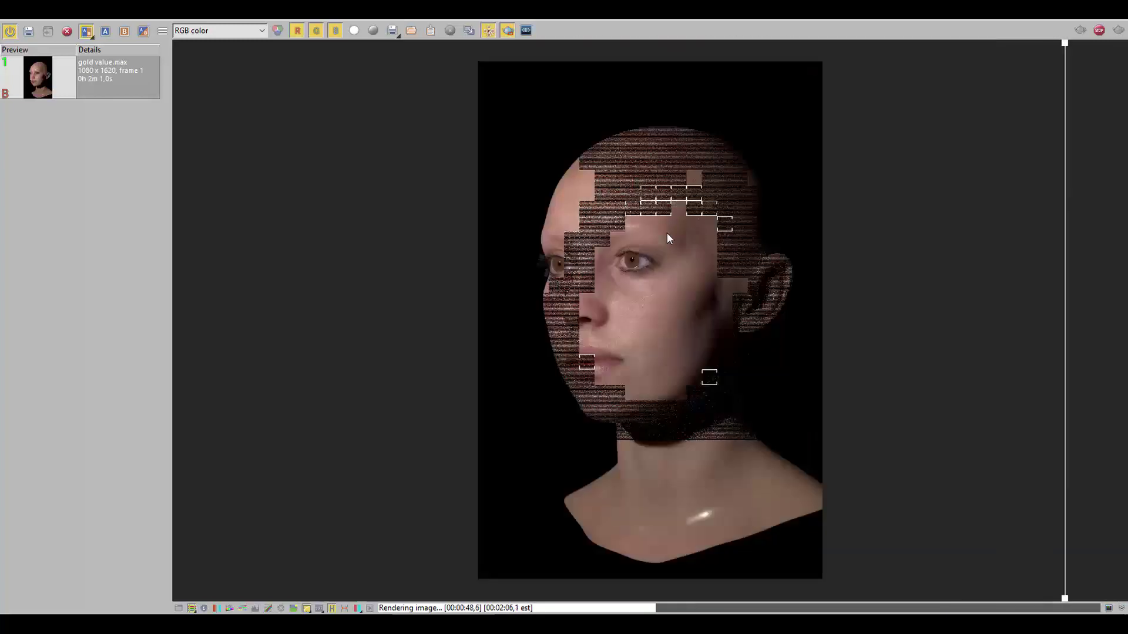
{"action": "scroll", "coordinate": [667, 233], "scroll_direction": "up", "scroll_amount": 2}
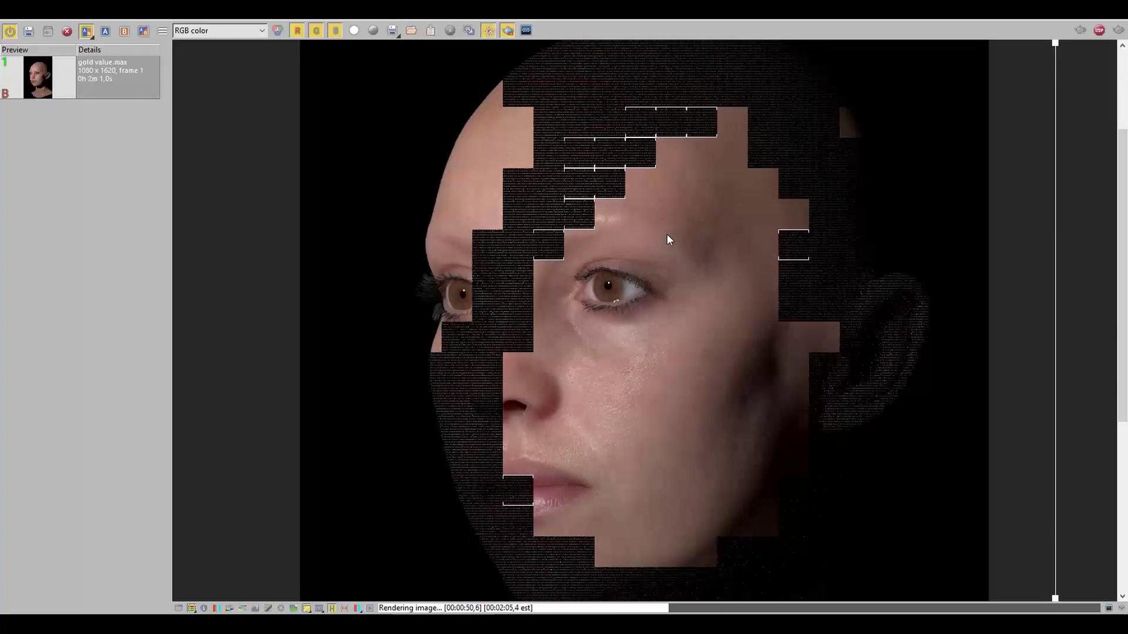
{"action": "scroll", "coordinate": [667, 234], "scroll_direction": "down", "scroll_amount": 2}
{"action": "scroll", "coordinate": [657, 294], "scroll_direction": "up", "scroll_amount": 2}
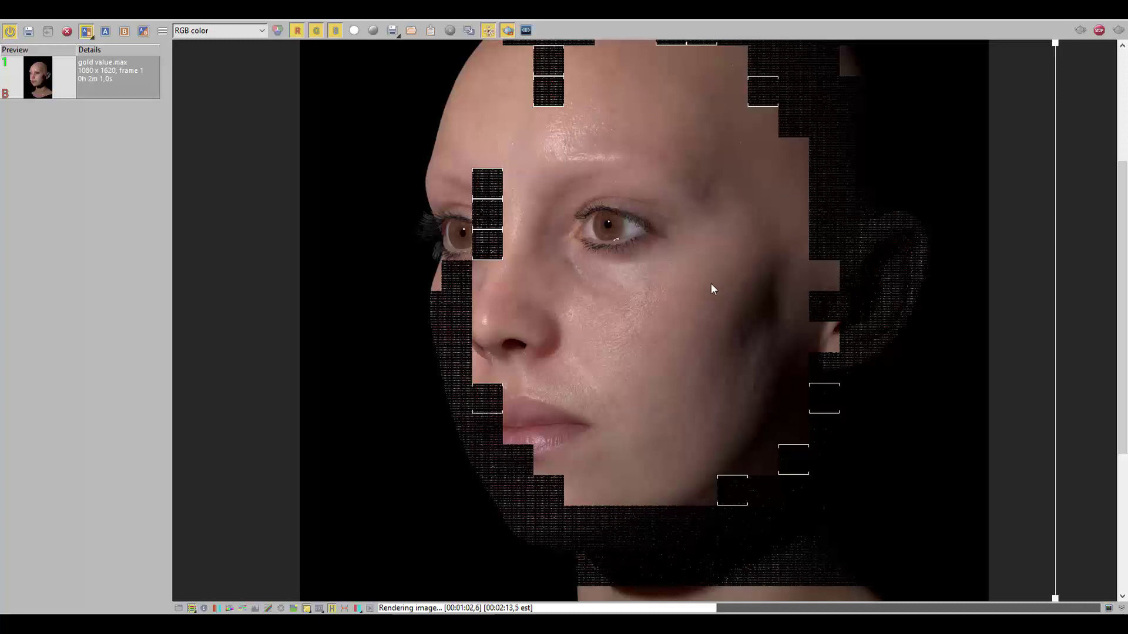
{"action": "scroll", "coordinate": [710, 283], "scroll_direction": "down", "scroll_amount": 3}
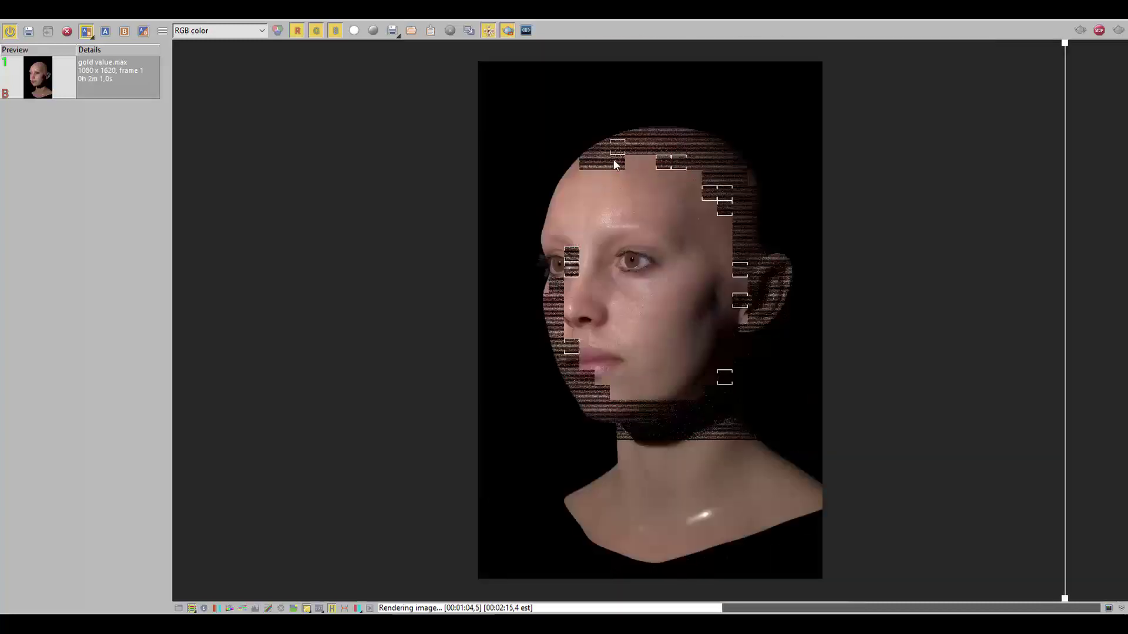
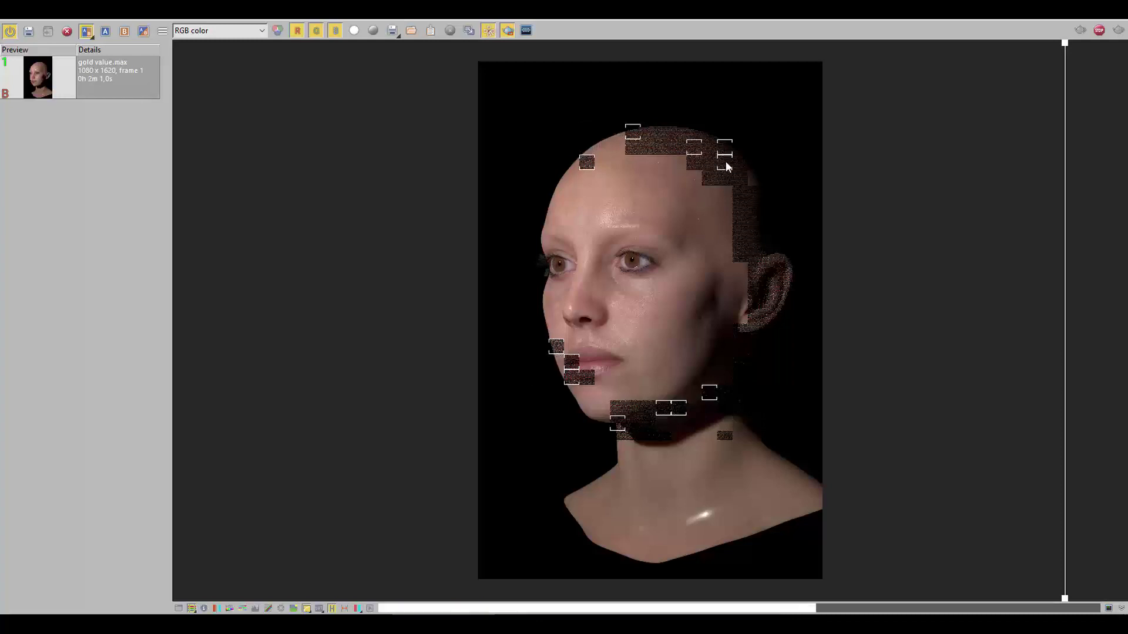
Step: Inspect the finished head render and store it as a frame buffer history entry
{"action": "scroll", "coordinate": [724, 161], "scroll_direction": "up", "scroll_amount": 2}
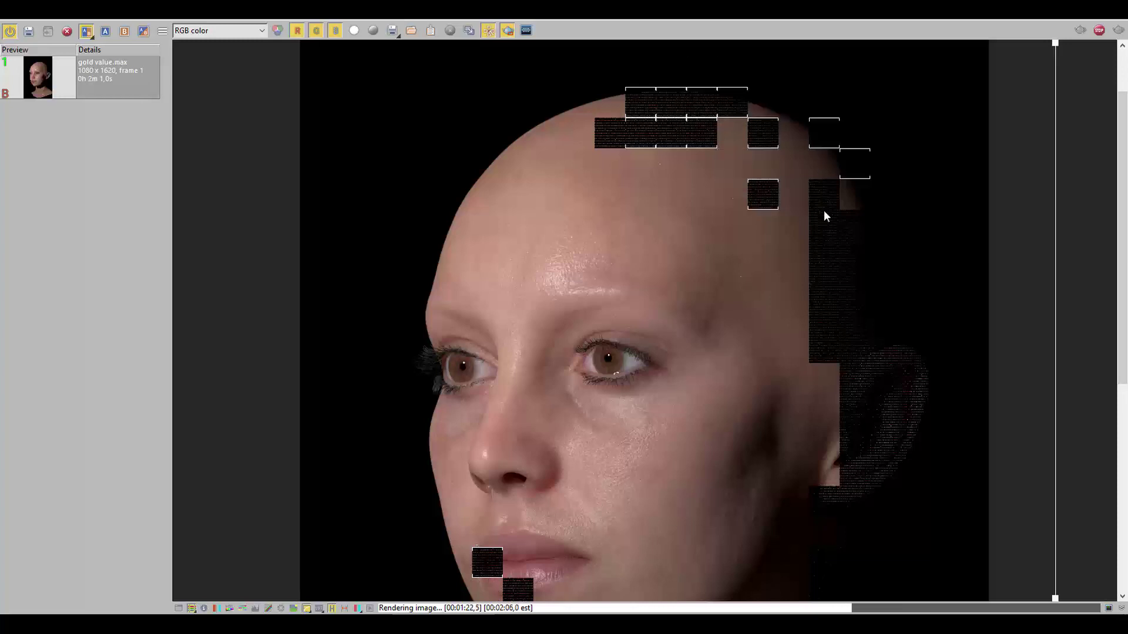
{"action": "scroll", "coordinate": [833, 380], "scroll_direction": "down", "scroll_amount": 2}
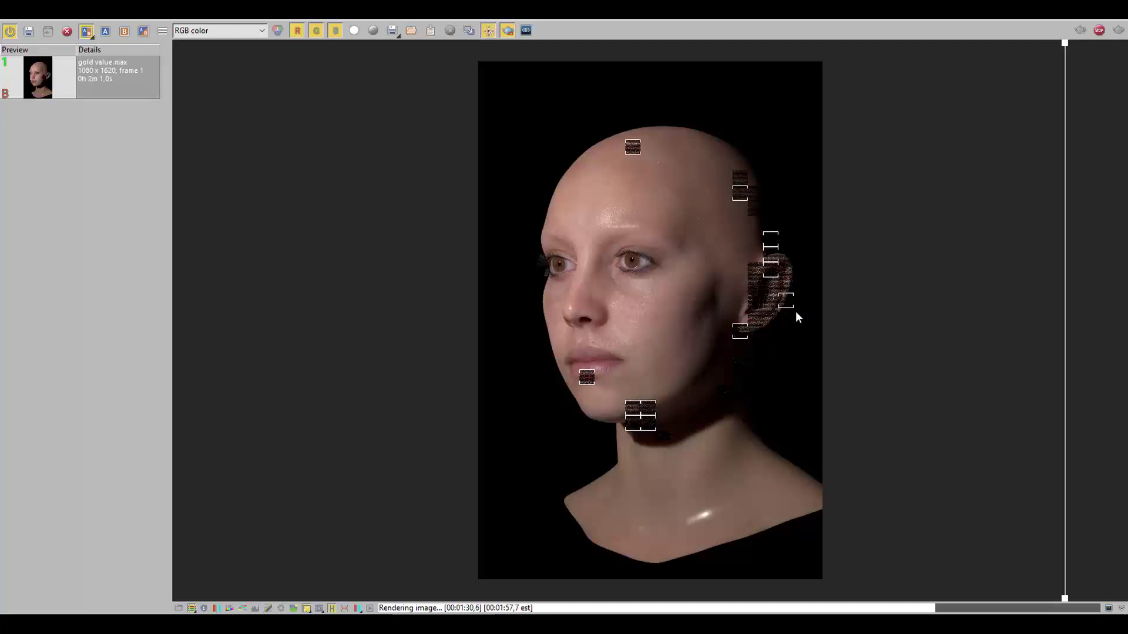
{"action": "scroll", "coordinate": [796, 317], "scroll_direction": "up", "scroll_amount": 2}
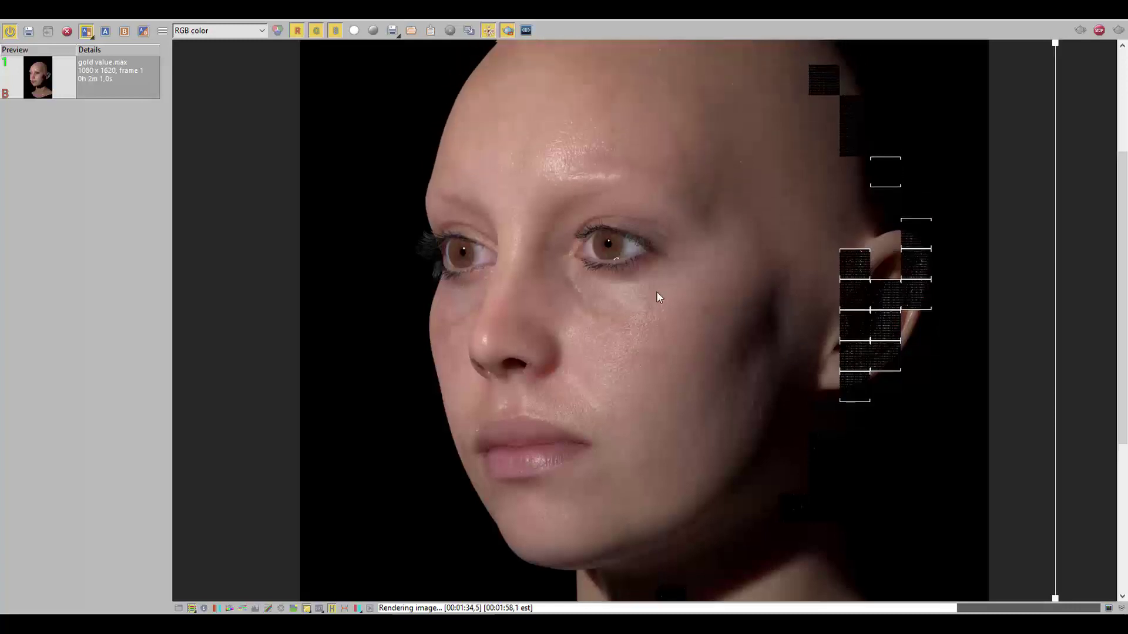
{"action": "scroll", "coordinate": [657, 301], "scroll_direction": "down", "scroll_amount": 2}
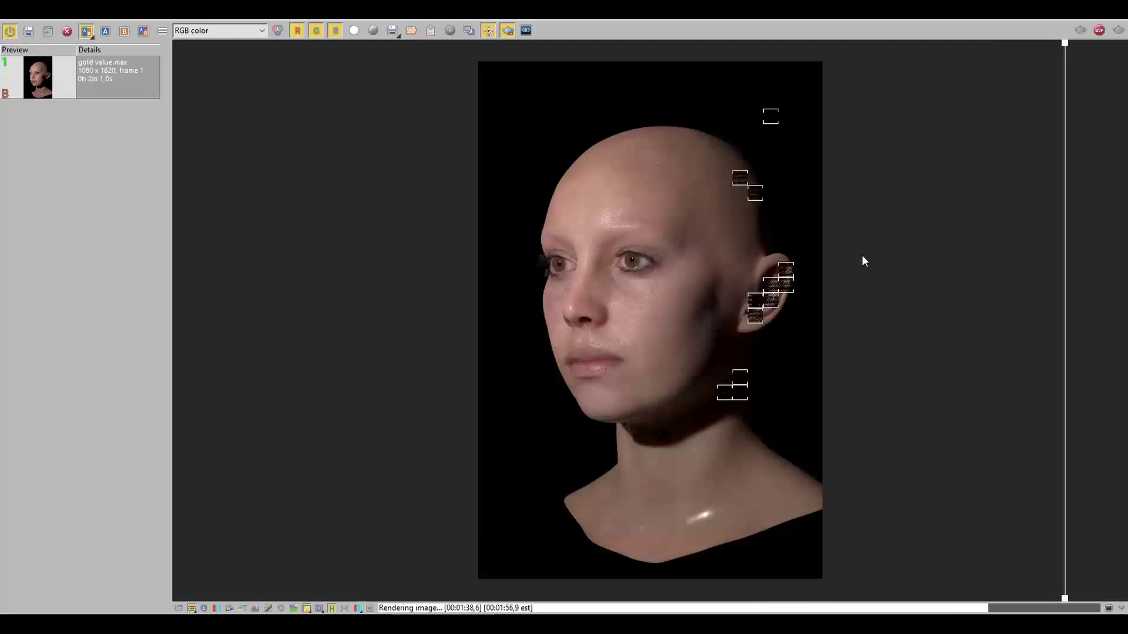
{"action": "scroll", "coordinate": [787, 283], "scroll_direction": "up", "scroll_amount": 2}
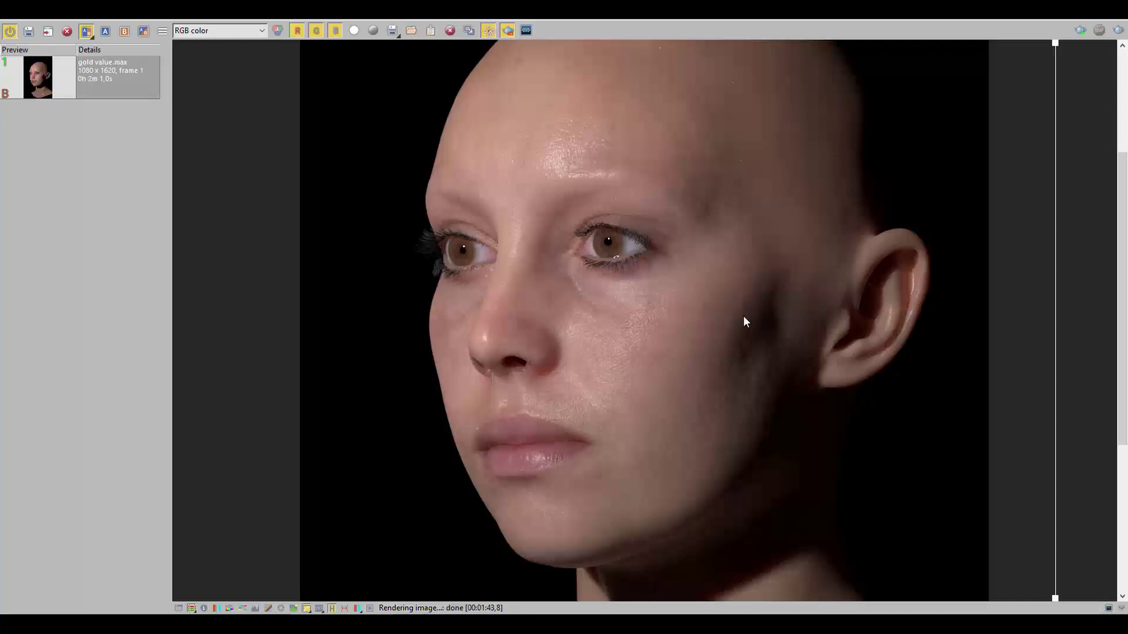
{"action": "scroll", "coordinate": [735, 315], "scroll_direction": "down", "scroll_amount": 2}
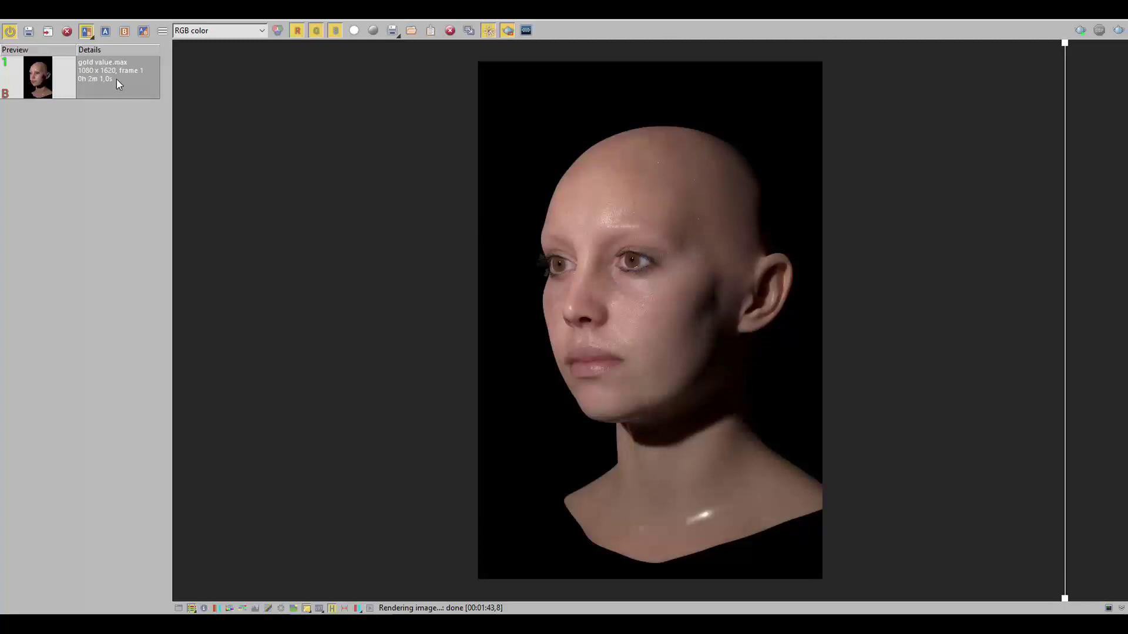
{"action": "left_click", "coordinate": [28, 32]}
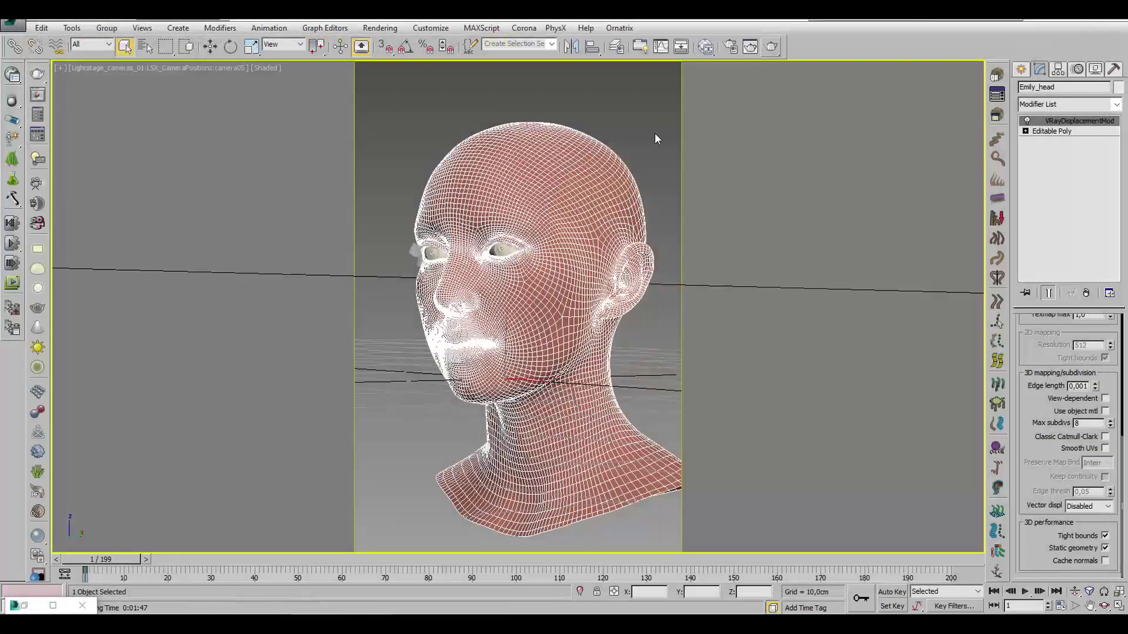
Step: Open the Slate Material Editor and frame the whole skin material node tree
{"action": "left_click", "coordinate": [657, 138]}
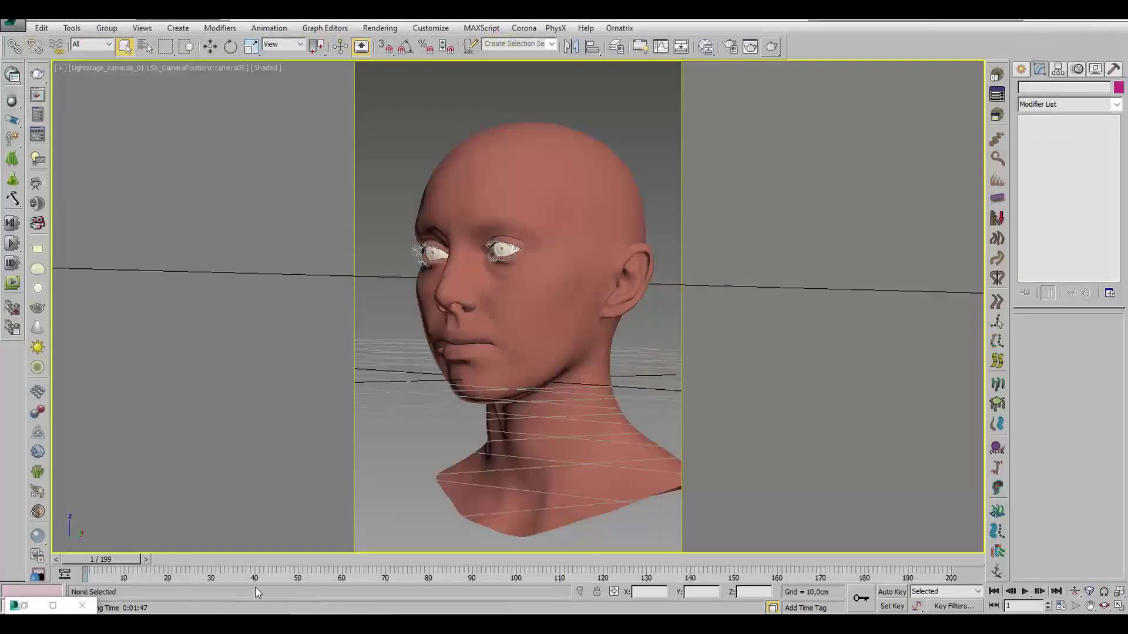
{"action": "left_click", "coordinate": [706, 47]}
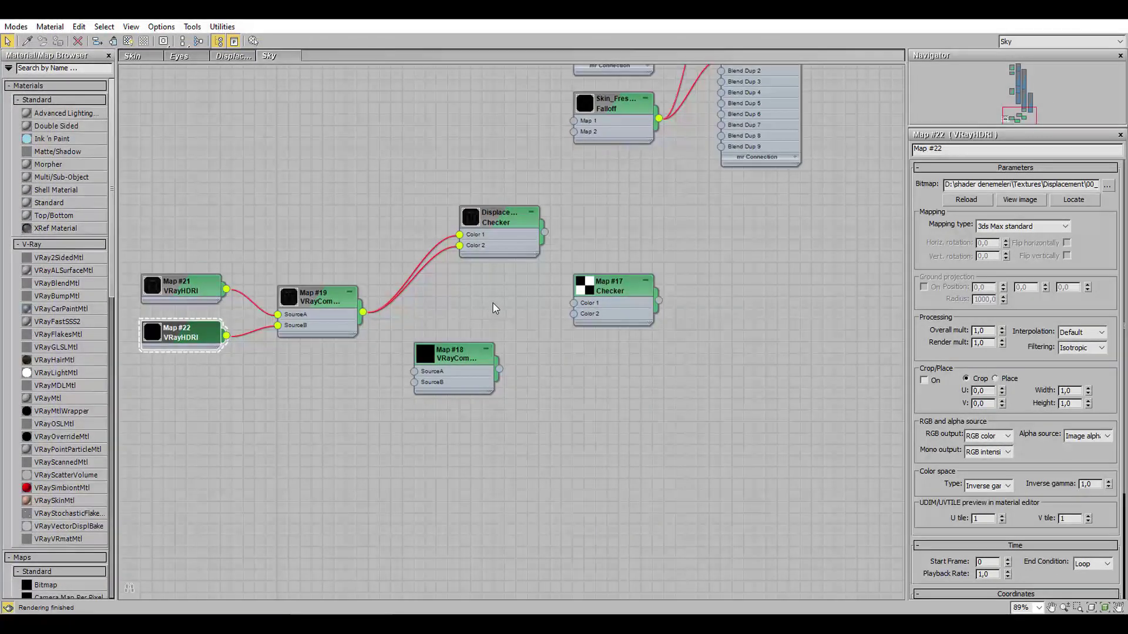
{"action": "middle_click_drag", "start_coordinate": [665, 250], "coordinate": [662, 395]}
{"action": "scroll", "coordinate": [662, 395], "scroll_direction": "down", "scroll_amount": 2}
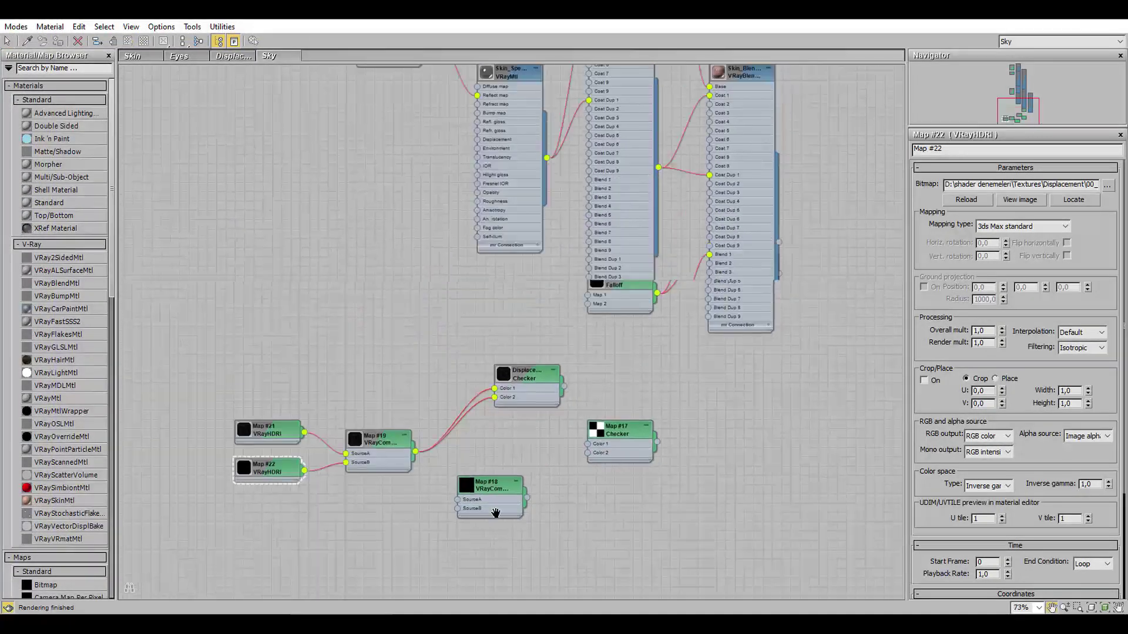
{"action": "middle_click_drag", "start_coordinate": [495, 513], "coordinate": [517, 532]}
{"action": "scroll", "coordinate": [498, 487], "scroll_direction": "down", "scroll_amount": 2}
{"action": "scroll", "coordinate": [498, 487], "scroll_direction": "down", "scroll_amount": 2}
{"action": "middle_click_drag", "start_coordinate": [411, 258], "coordinate": [486, 252]}
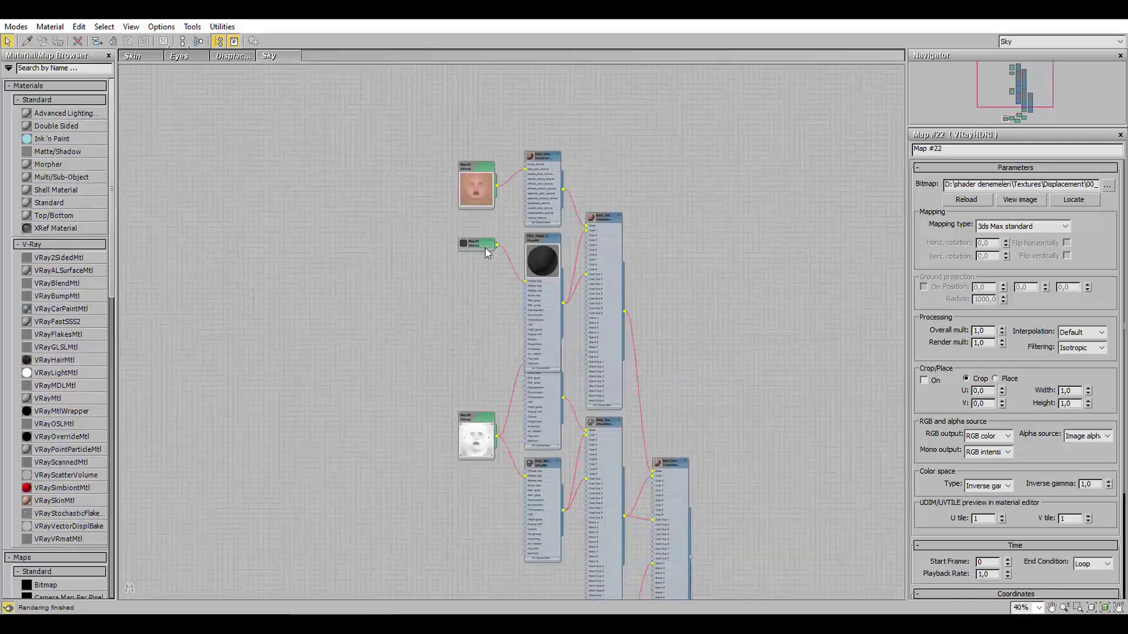
{"action": "scroll", "coordinate": [486, 253], "scroll_direction": "up", "scroll_amount": 4}
Step: Inspect the Map #4 bitmap preview and move the Map #6 node up and left
{"action": "double_click", "coordinate": [474, 241]}
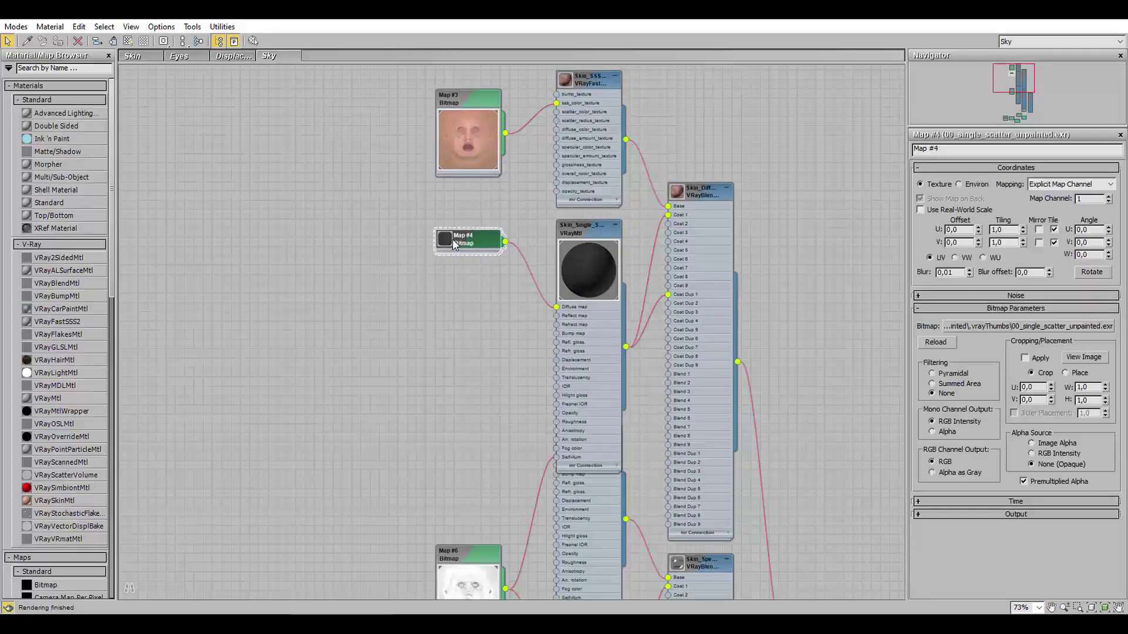
{"action": "double_click", "coordinate": [453, 243]}
{"action": "scroll", "coordinate": [461, 338], "scroll_direction": "down", "scroll_amount": 1}
{"action": "middle_click_drag", "start_coordinate": [482, 586], "coordinate": [480, 478]}
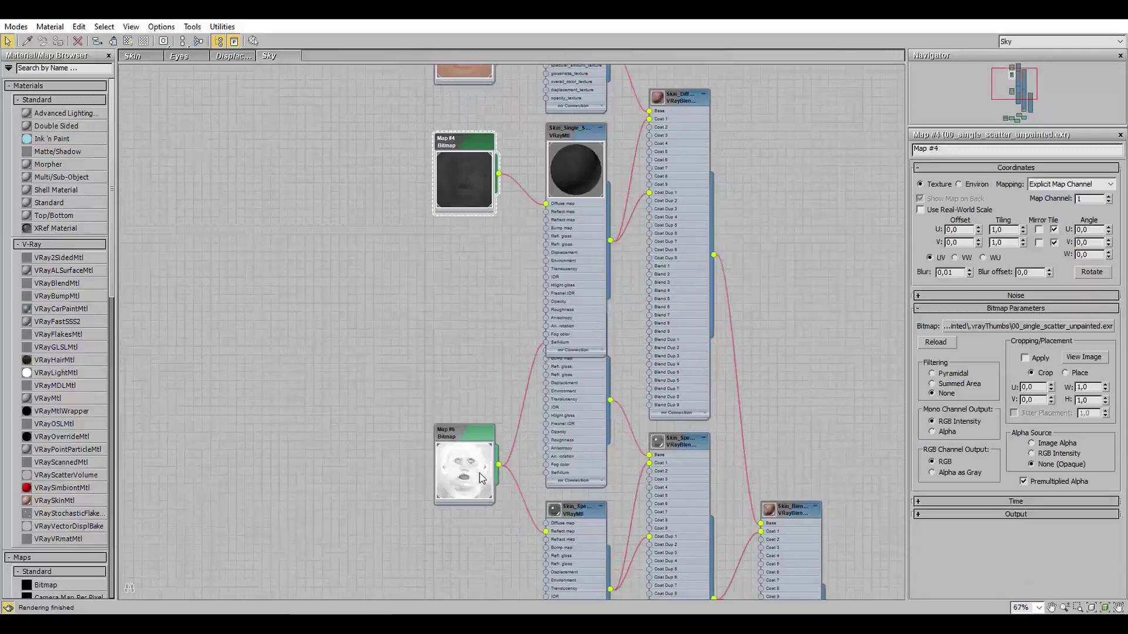
{"action": "left_click_drag", "start_coordinate": [470, 445], "coordinate": [452, 420]}
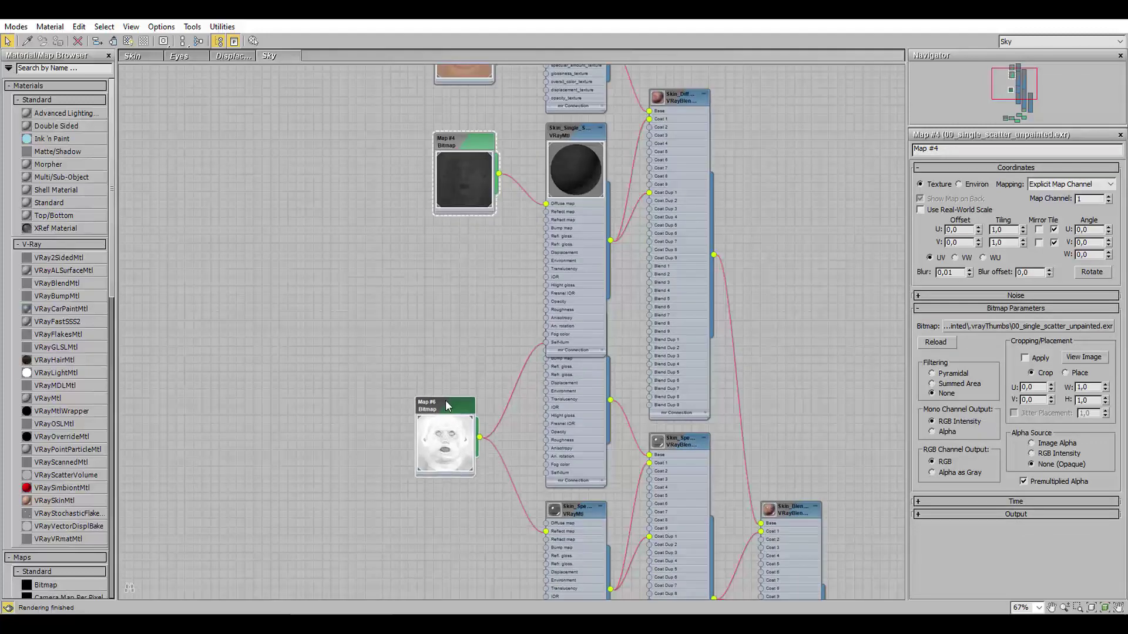
{"action": "middle_click_drag", "start_coordinate": [465, 295], "coordinate": [468, 376]}
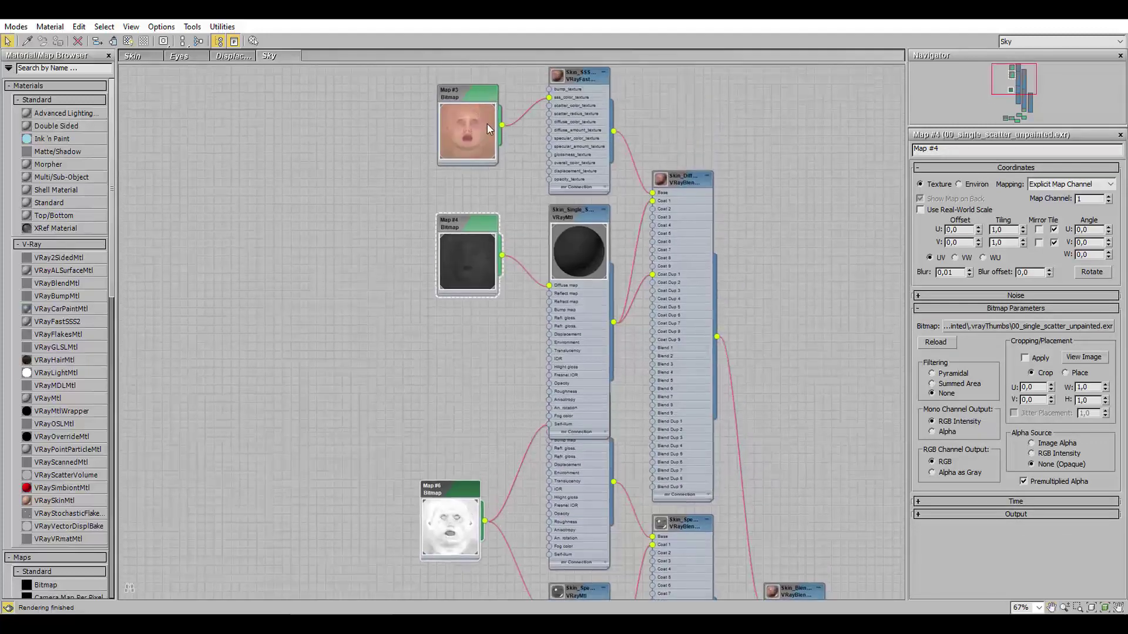
{"action": "scroll", "coordinate": [498, 126], "scroll_direction": "up", "scroll_amount": 5}
Step: Delete the Map #3 to sss_color_texture wire and show Skin_SSS_01 in a floating editor
{"action": "right_click", "coordinate": [523, 141]}
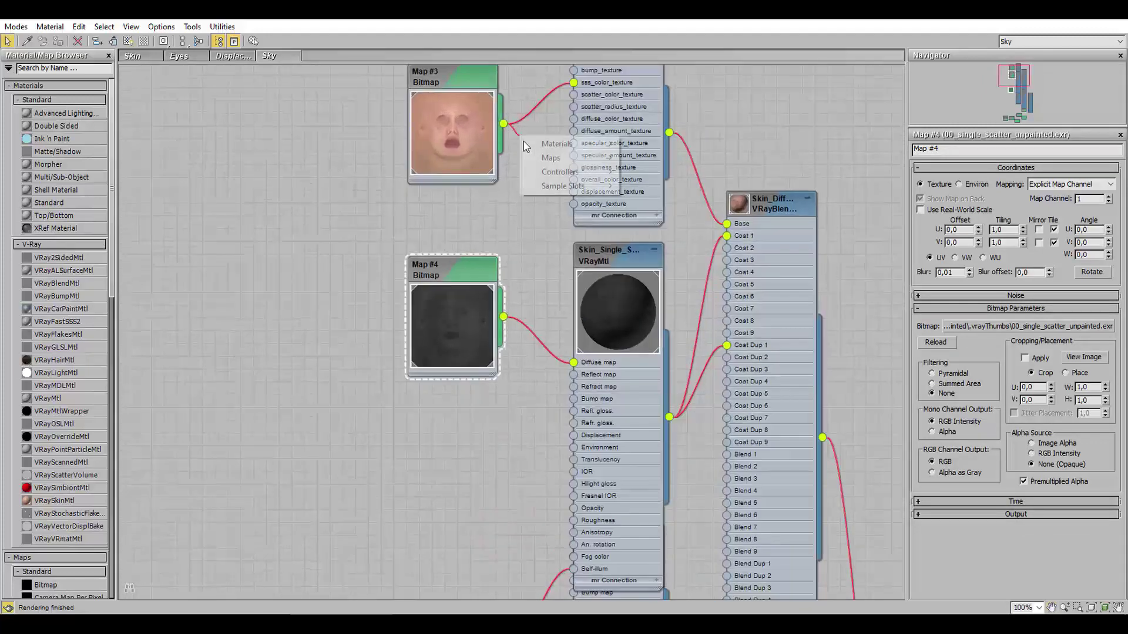
{"action": "left_click", "coordinate": [528, 109]}
{"action": "key", "text": "Delete"}
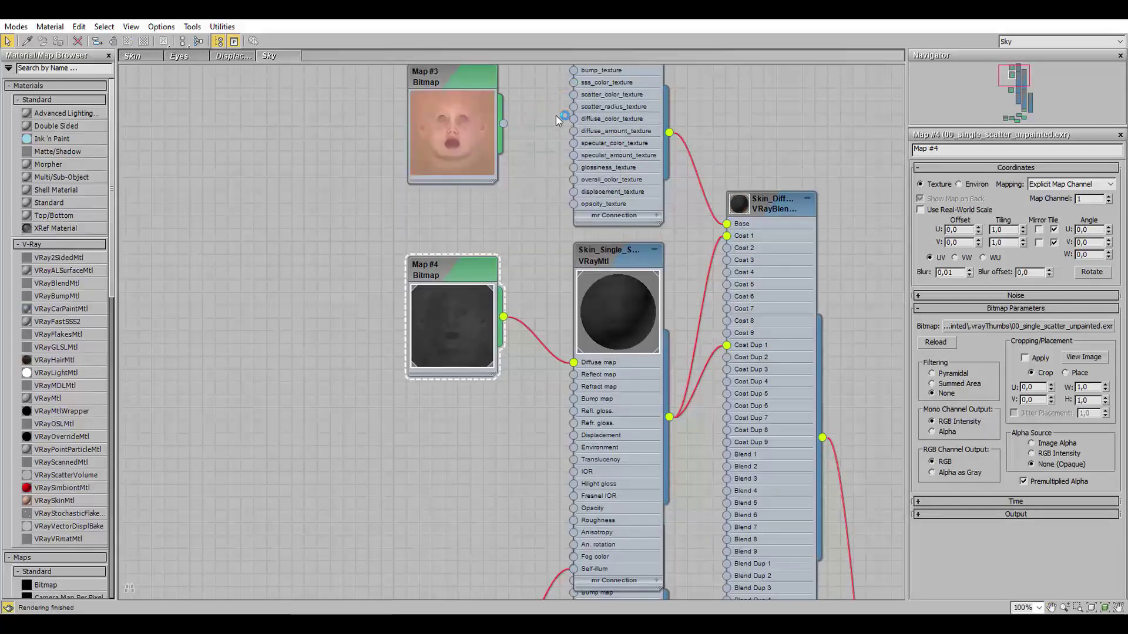
{"action": "middle_click_drag", "start_coordinate": [555, 118], "coordinate": [543, 189]}
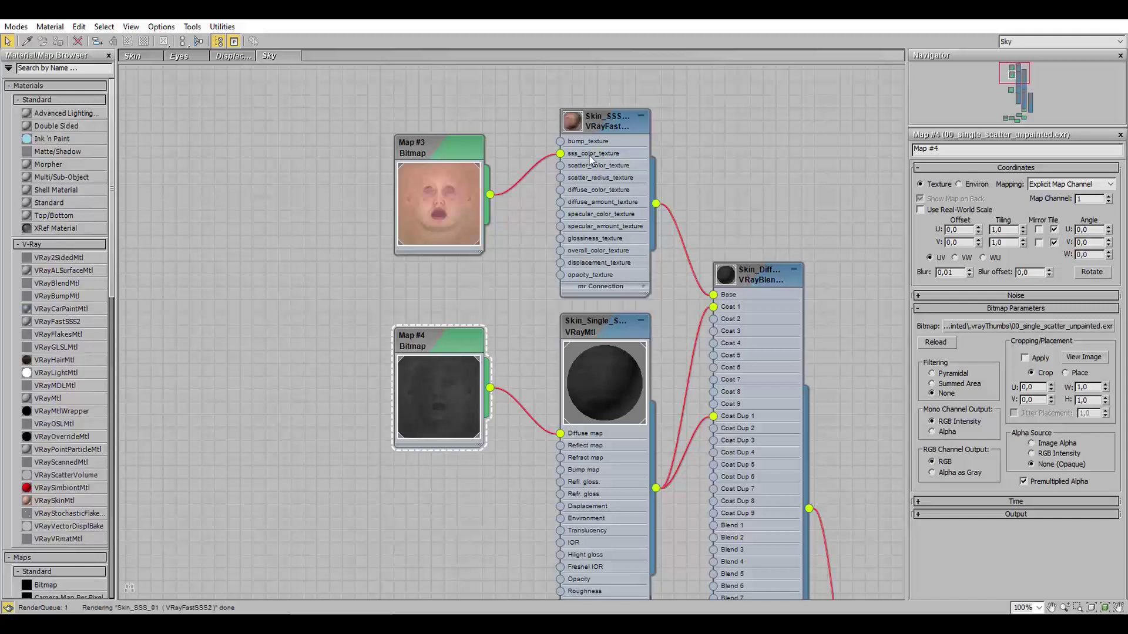
{"action": "double_click", "coordinate": [611, 121]}
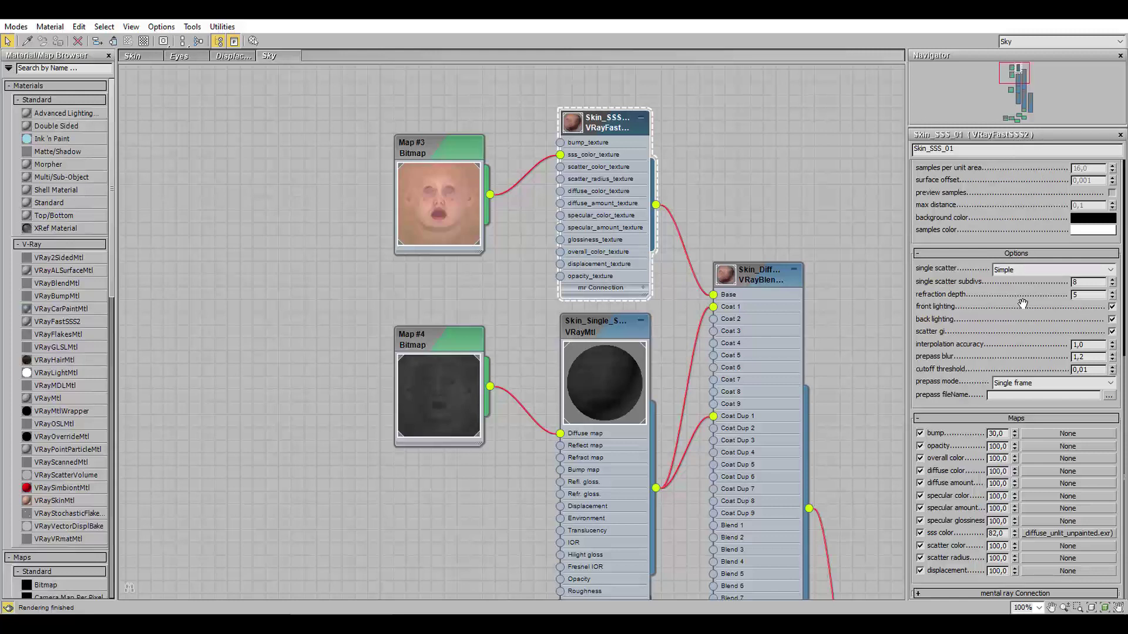
{"action": "left_click", "coordinate": [1013, 22]}
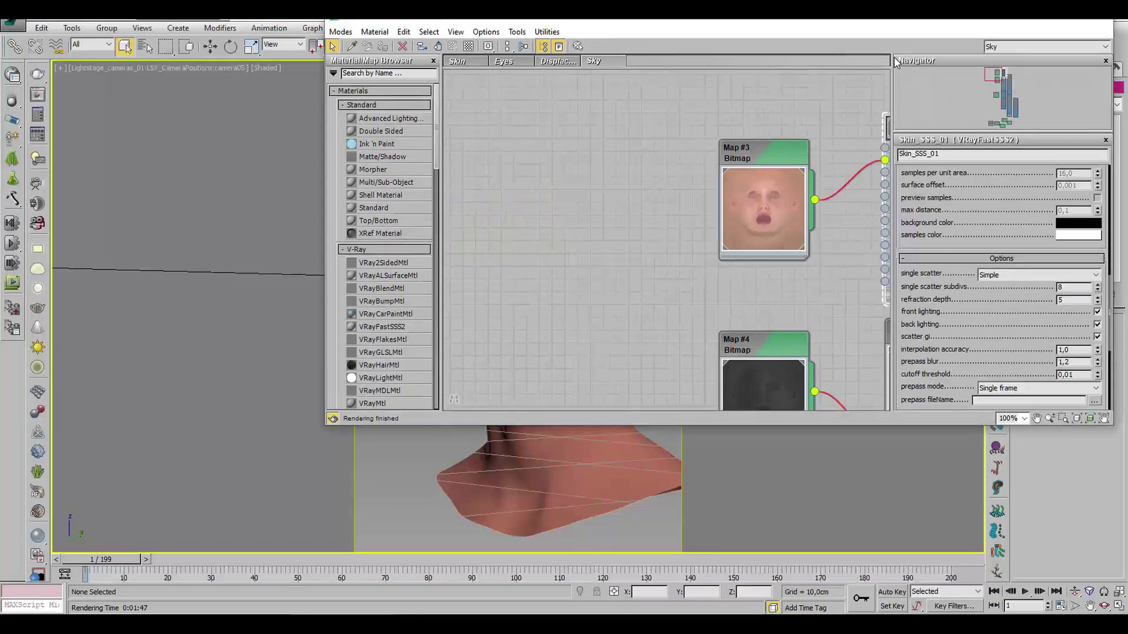
Step: Enlarge the floating material editor and select the Skin_Diff blend material node
{"action": "left_click_drag", "start_coordinate": [828, 25], "coordinate": [659, 49]}
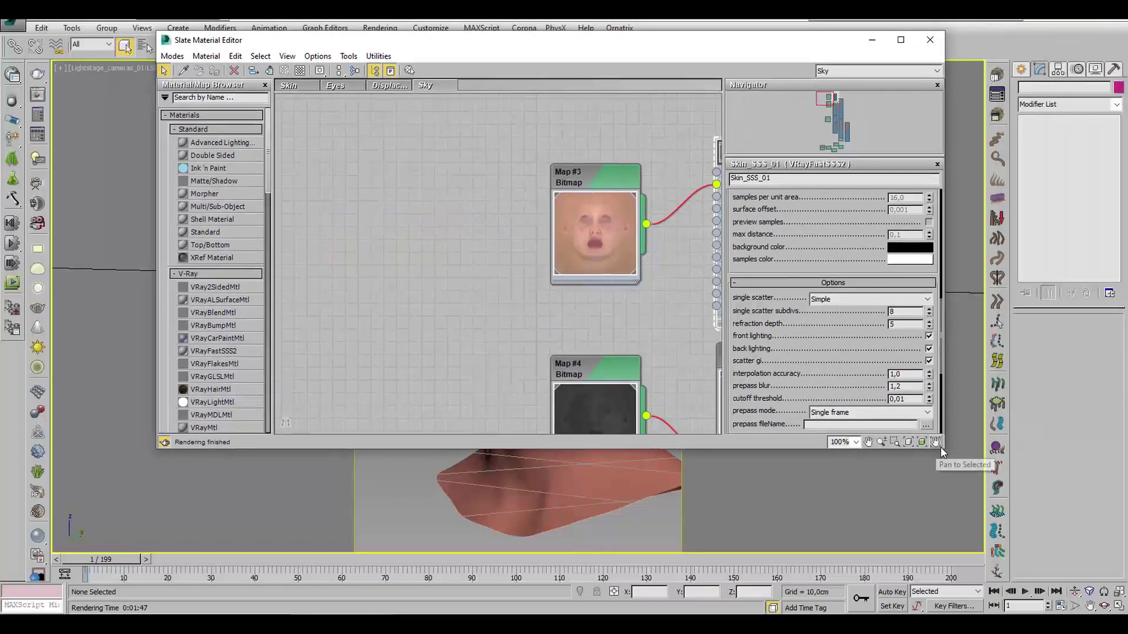
{"action": "left_click_drag", "start_coordinate": [1009, 500], "coordinate": [1081, 552]}
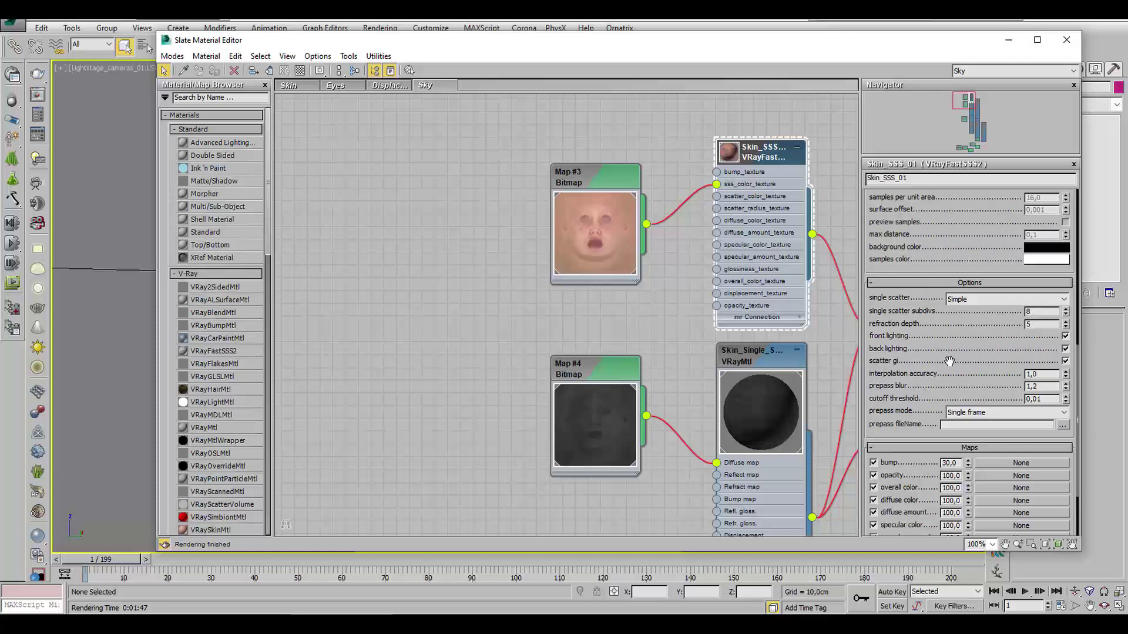
{"action": "left_click_drag", "start_coordinate": [949, 361], "coordinate": [927, 254]}
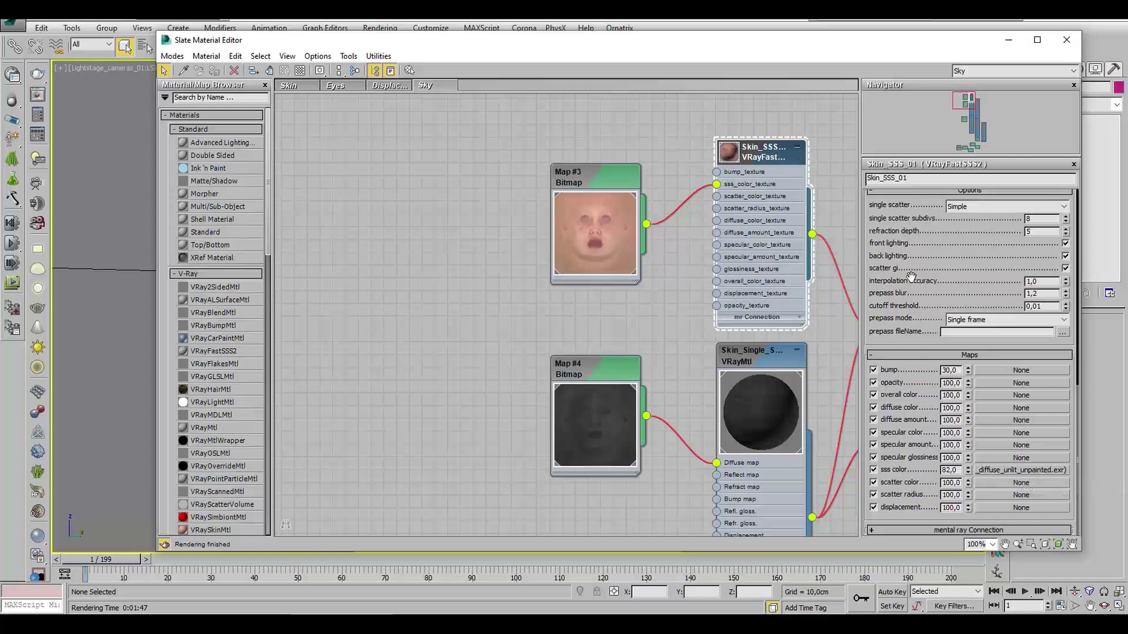
{"action": "middle_click_drag", "start_coordinate": [841, 233], "coordinate": [601, 269]}
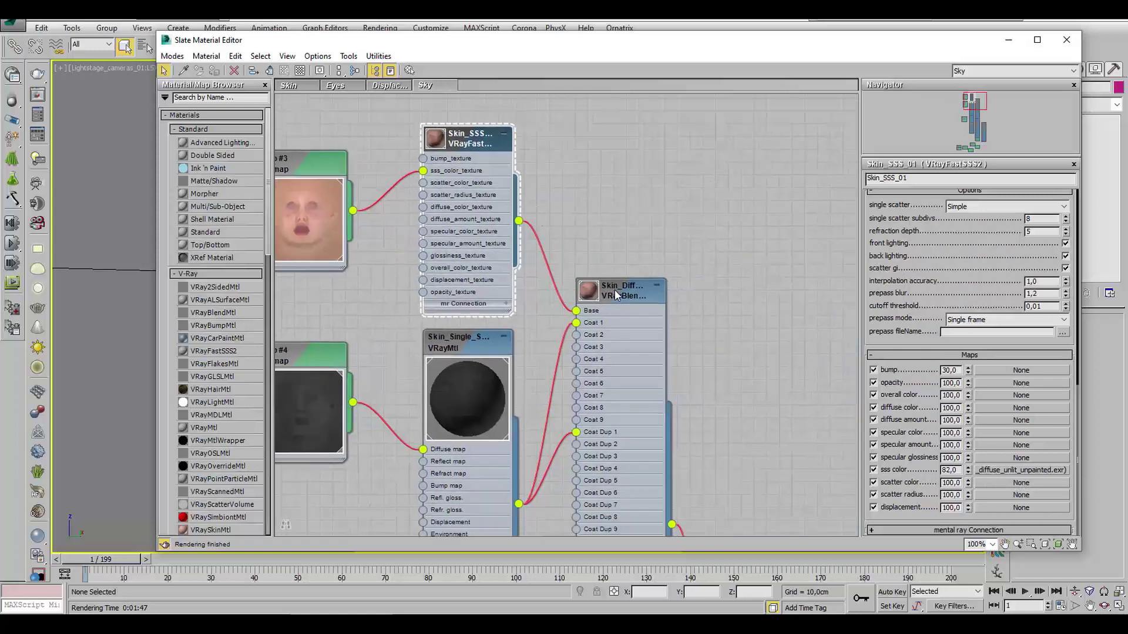
{"action": "left_click", "coordinate": [615, 294]}
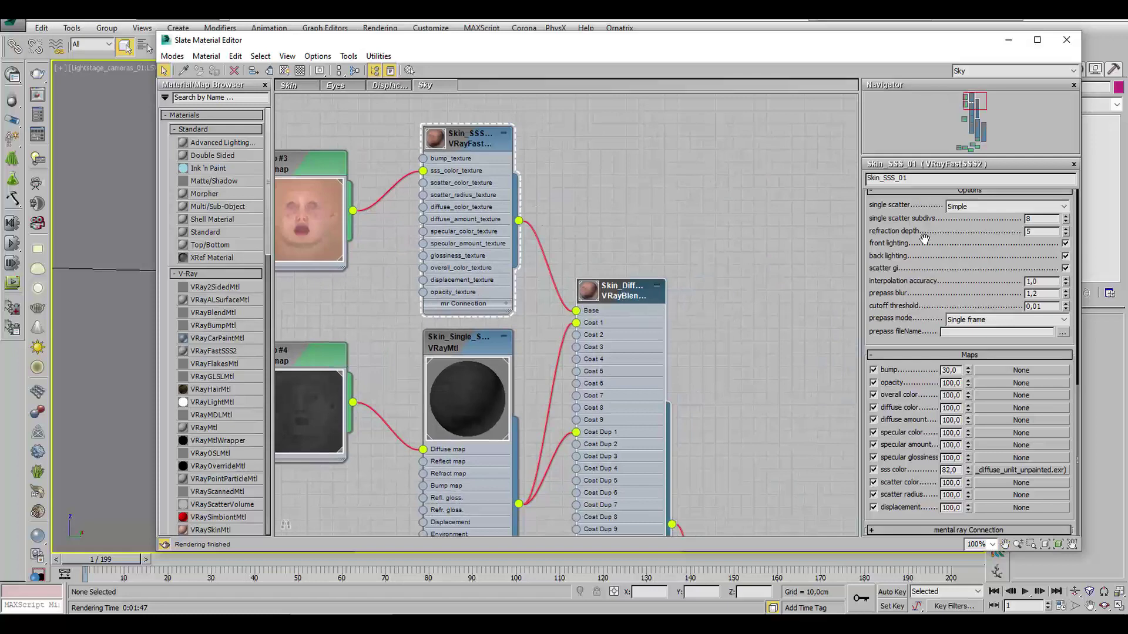
Step: Disconnect Map #3 from the SSS colour input, minimize the editor, and render the head
{"action": "scroll", "coordinate": [954, 322], "scroll_direction": "down", "scroll_amount": 1}
{"action": "middle_click_drag", "start_coordinate": [599, 213], "coordinate": [839, 220]}
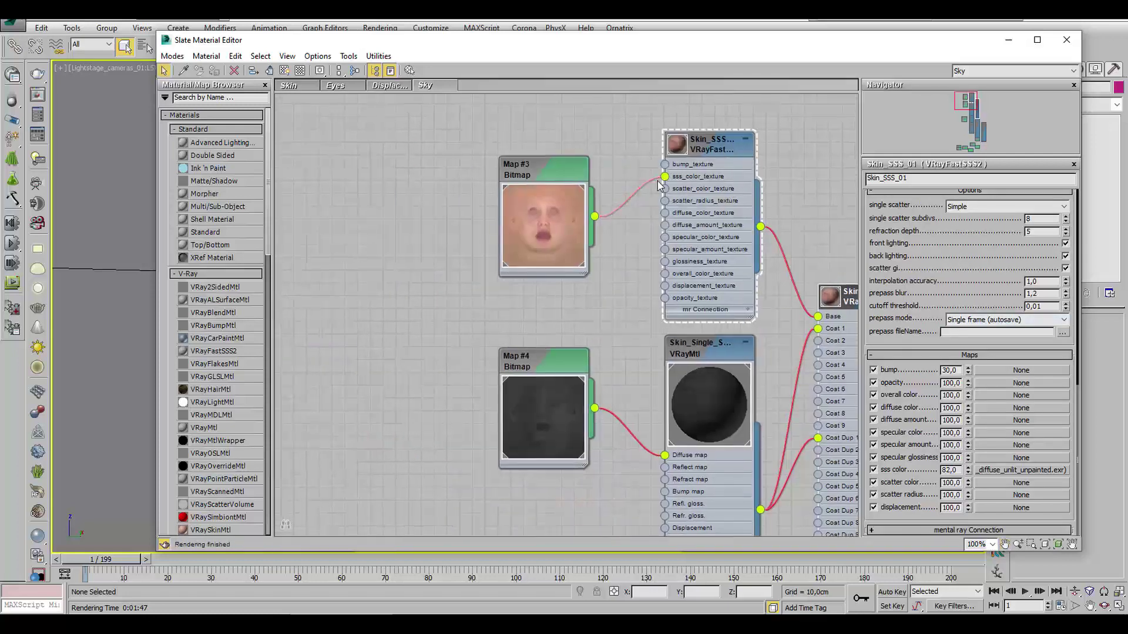
{"action": "left_click", "coordinate": [627, 197]}
{"action": "key", "text": "Delete"}
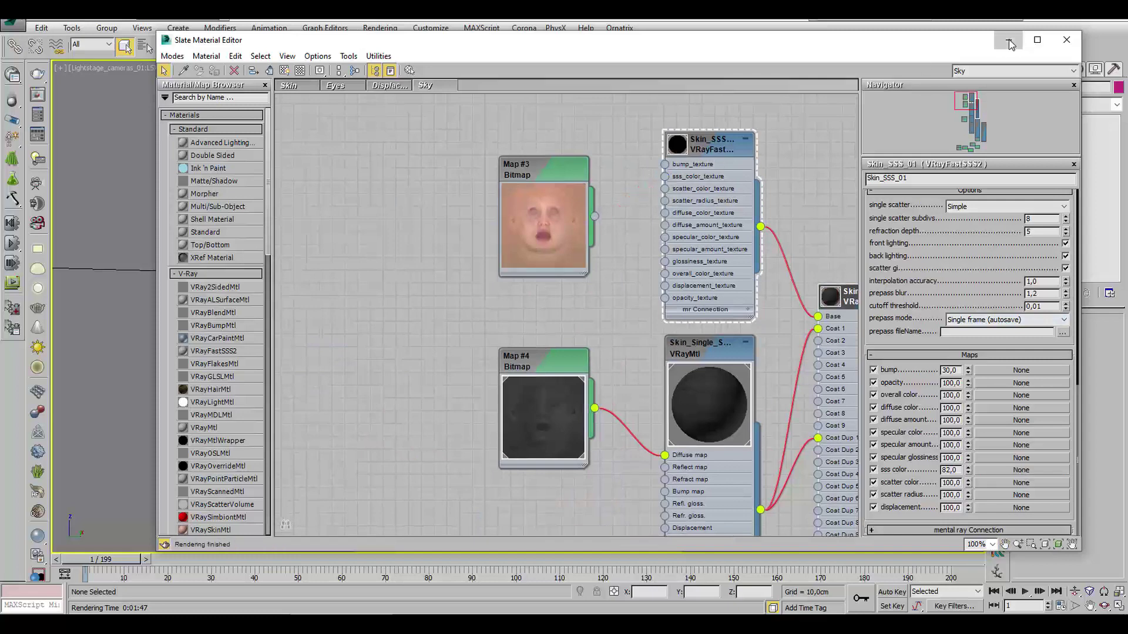
{"action": "left_click", "coordinate": [1008, 42]}
{"action": "left_click", "coordinate": [774, 47]}
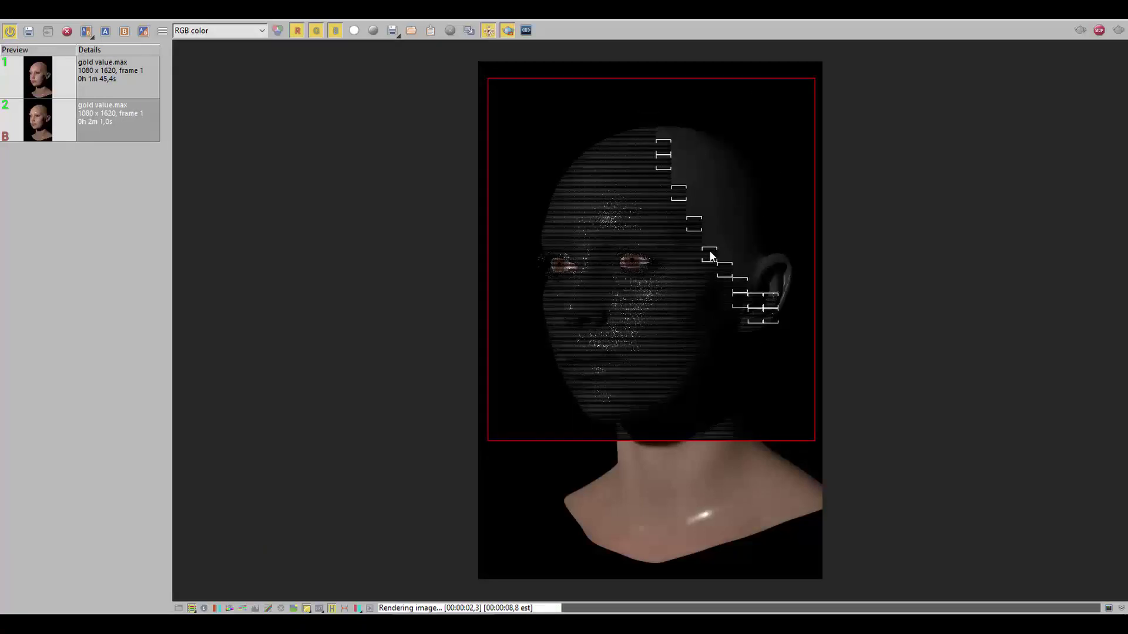
Step: Inspect the finished dark, glossy head render, then close the V-Ray frame buffer
{"action": "scroll", "coordinate": [710, 256], "scroll_direction": "up", "scroll_amount": 2}
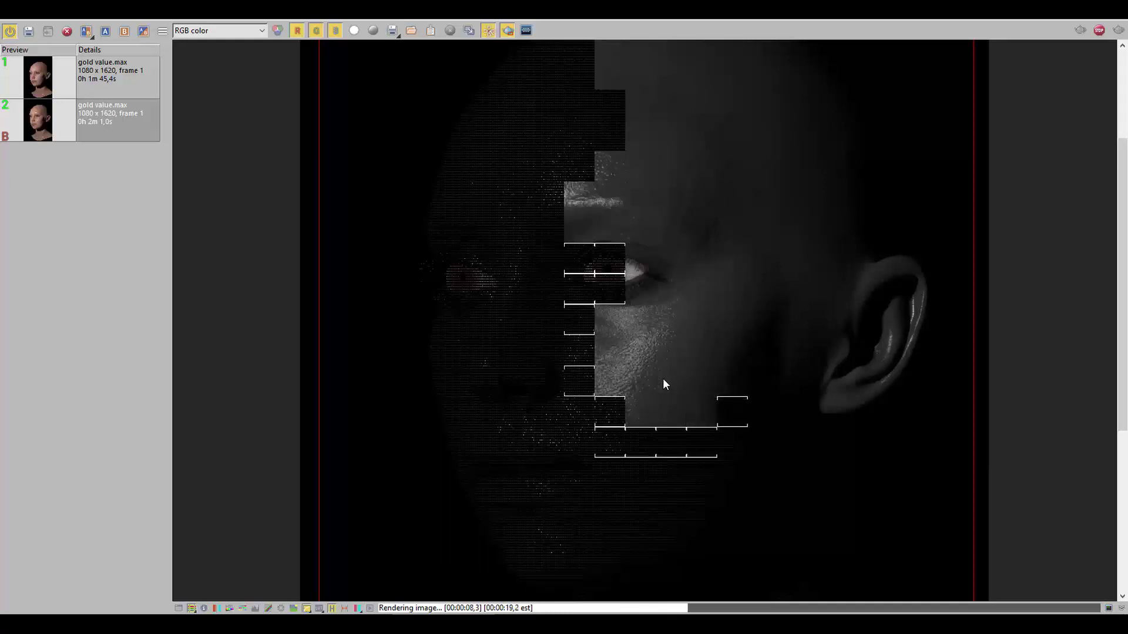
{"action": "scroll", "coordinate": [711, 328], "scroll_direction": "down", "scroll_amount": 2}
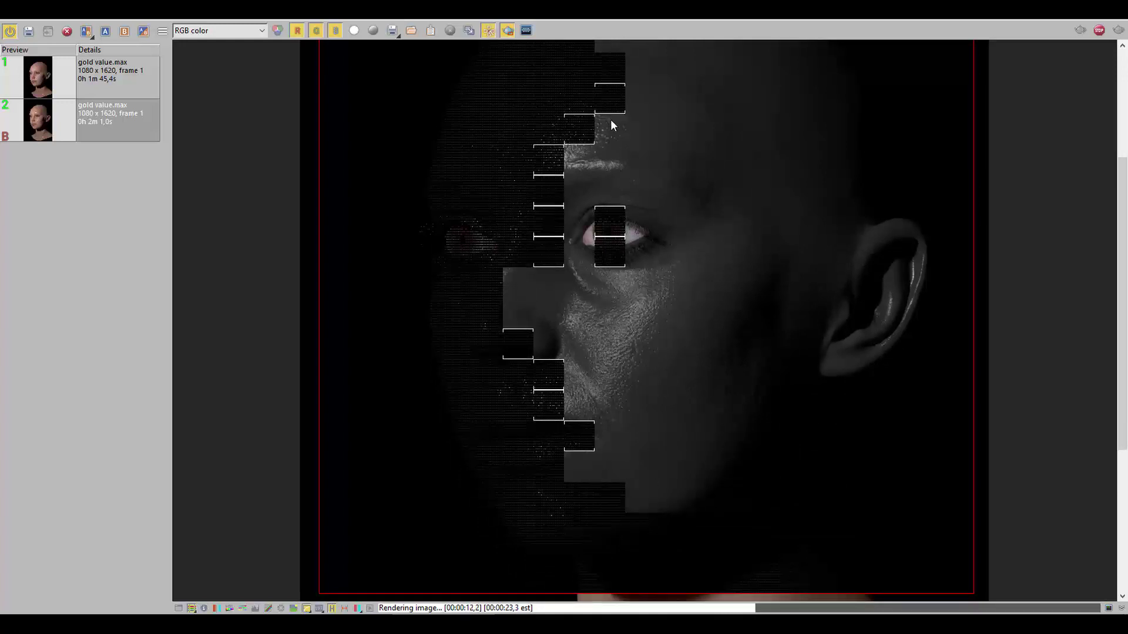
{"action": "scroll", "coordinate": [611, 118], "scroll_direction": "down", "scroll_amount": 2}
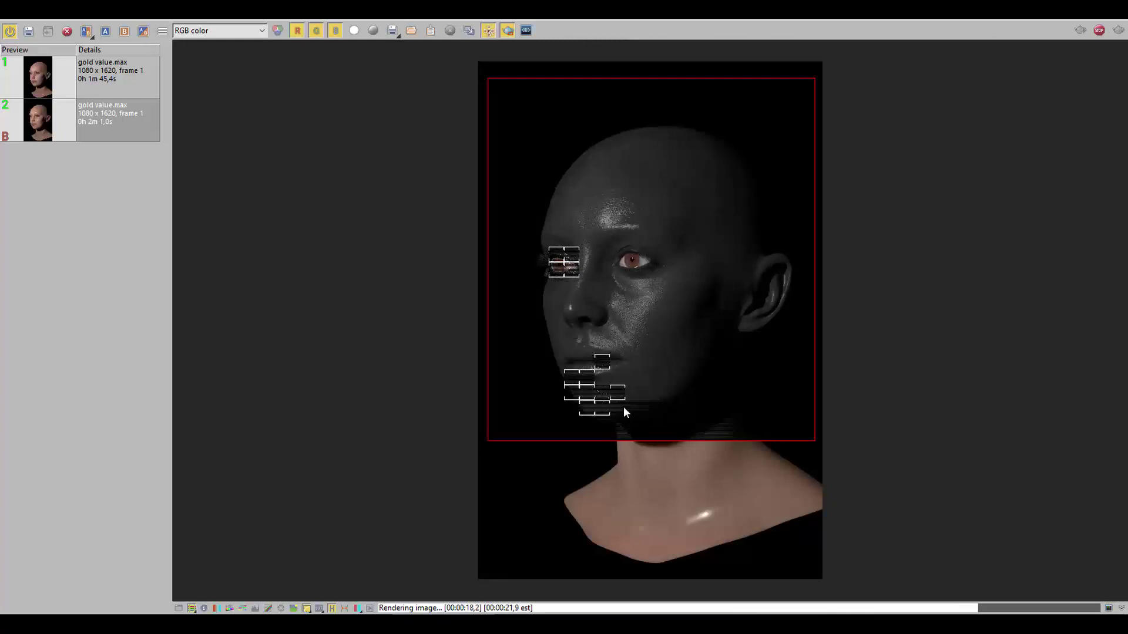
{"action": "scroll", "coordinate": [632, 407], "scroll_direction": "up", "scroll_amount": 2}
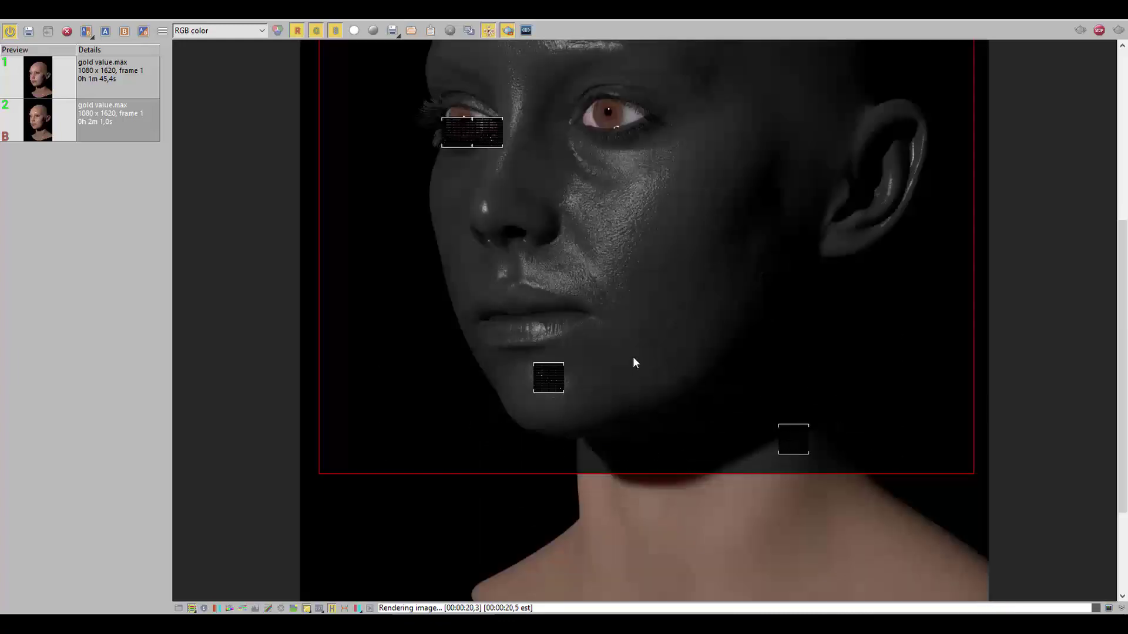
{"action": "scroll", "coordinate": [630, 366], "scroll_direction": "down", "scroll_amount": 2}
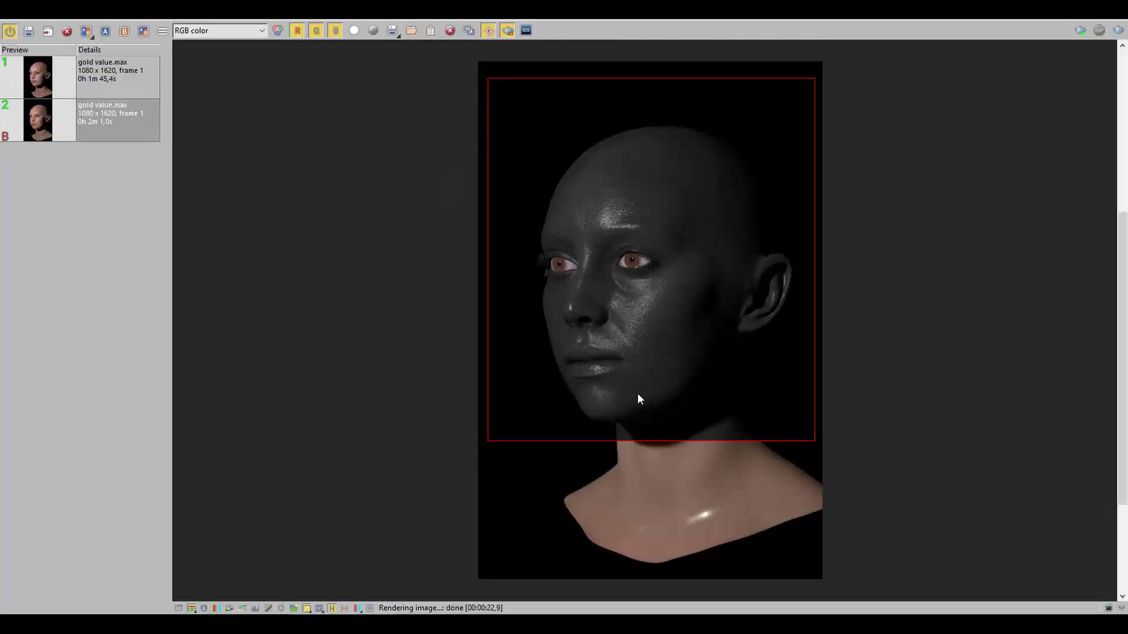
{"action": "scroll", "coordinate": [638, 395], "scroll_direction": "up", "scroll_amount": 2}
{"action": "scroll", "coordinate": [638, 395], "scroll_direction": "down", "scroll_amount": 2}
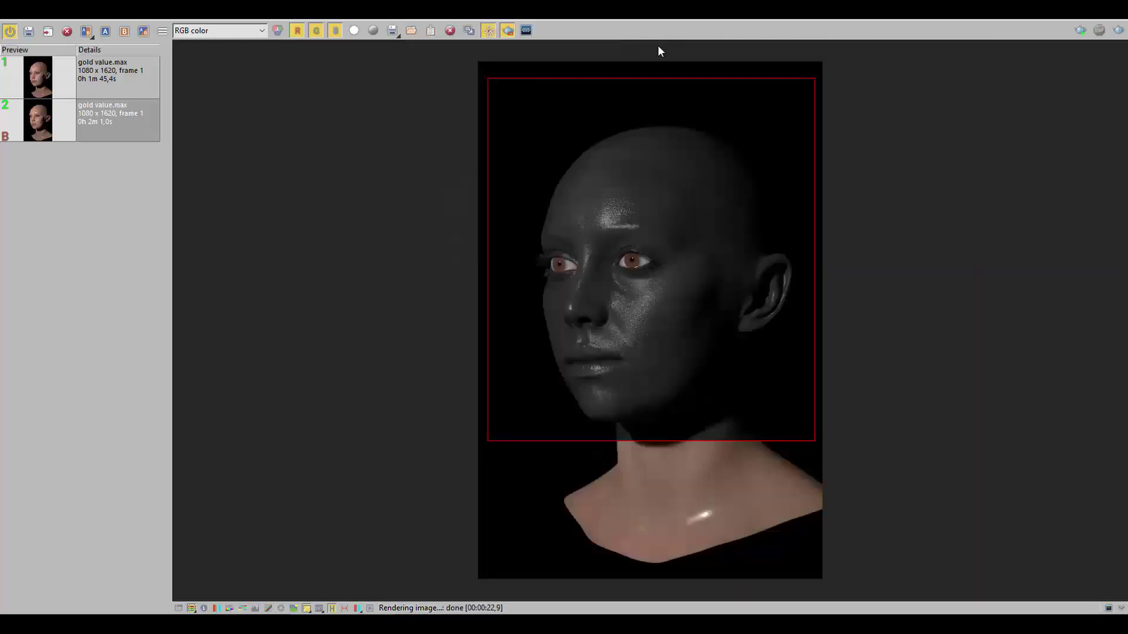
{"action": "left_click", "coordinate": [1112, 18]}
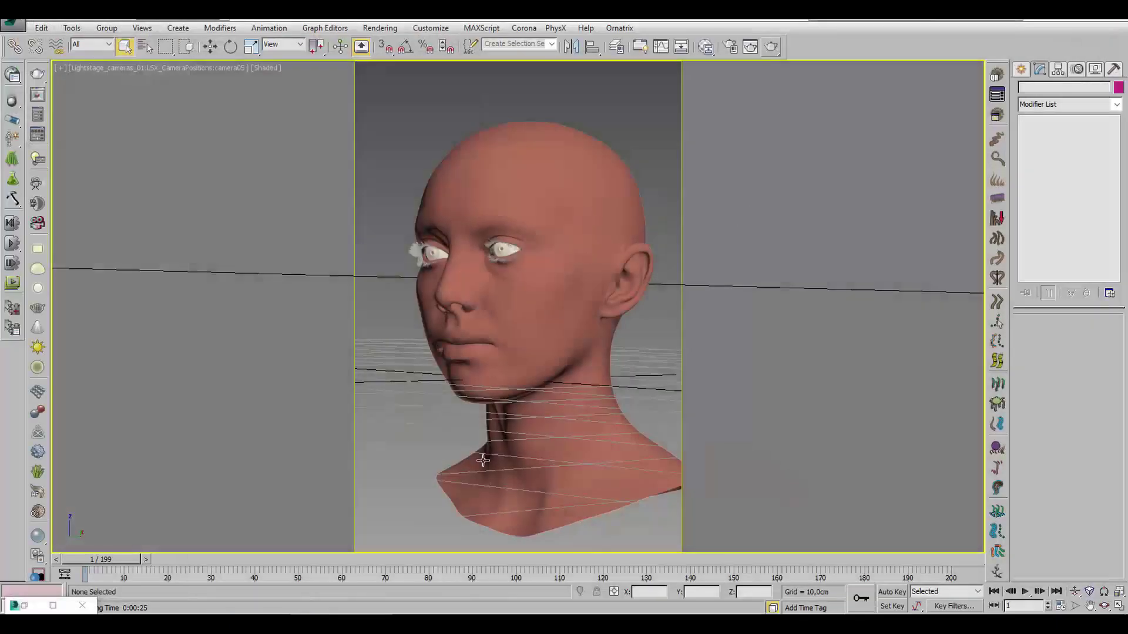
Step: Unplug Map #4 from the Skin_Single_S diffuse map and minimize the material editor
{"action": "left_click", "coordinate": [15, 609]}
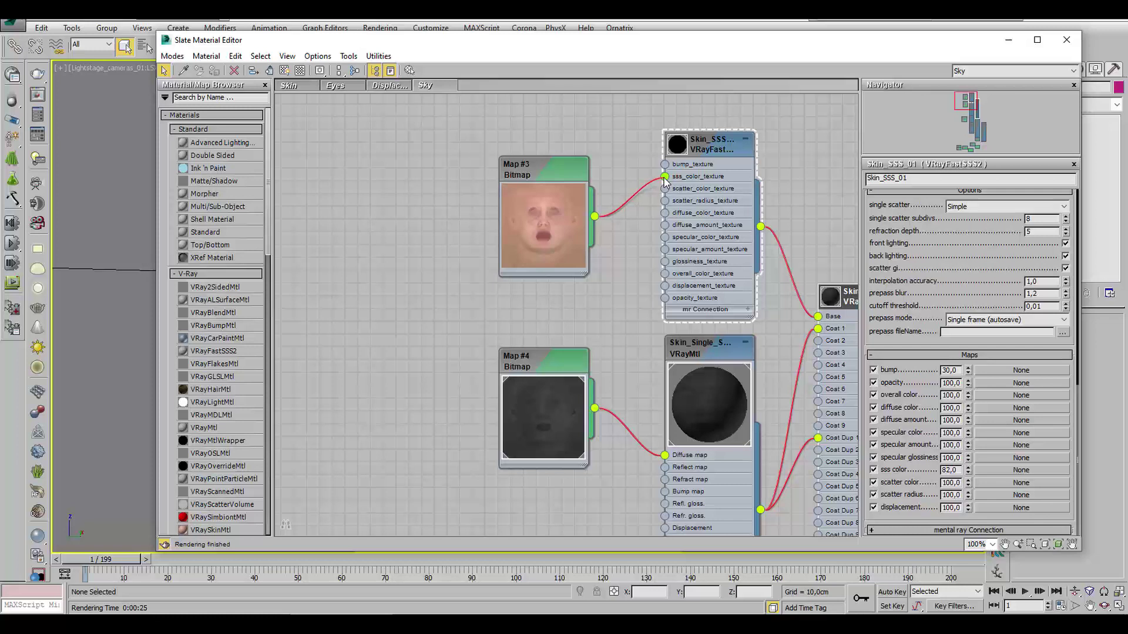
{"action": "middle_click_drag", "start_coordinate": [620, 342], "coordinate": [565, 207]}
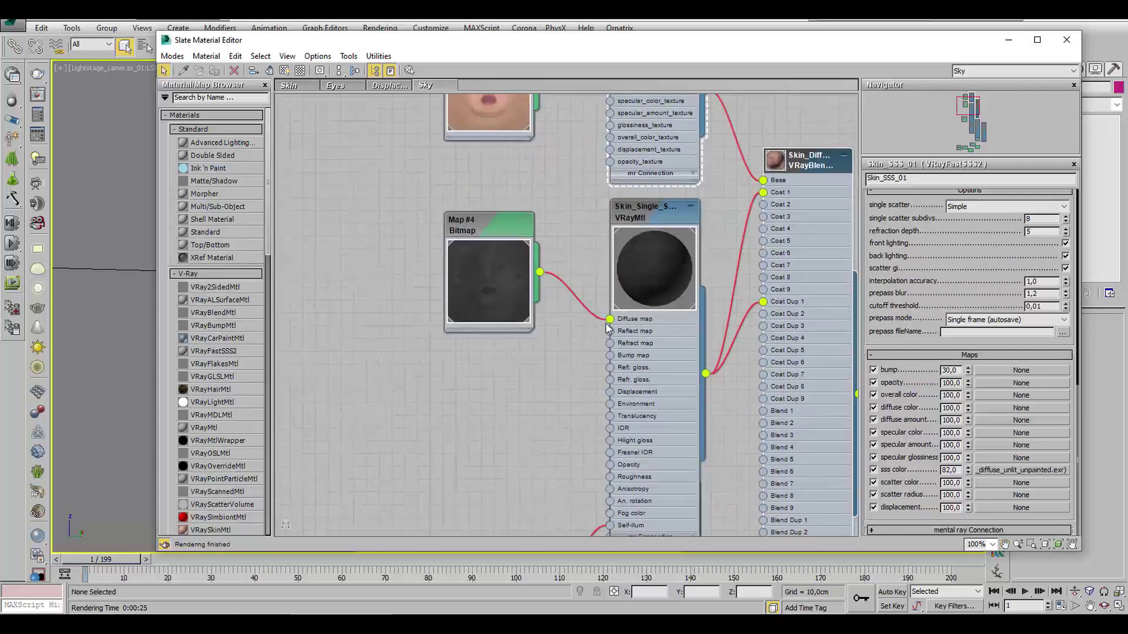
{"action": "left_click_drag", "start_coordinate": [610, 320], "coordinate": [597, 322]}
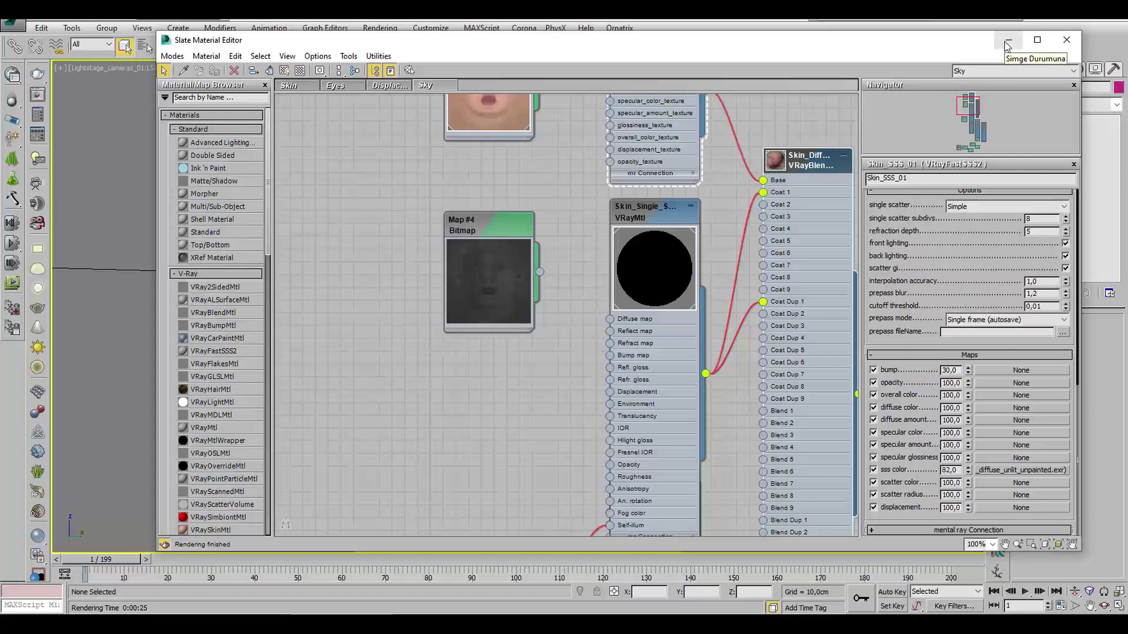
{"action": "left_click", "coordinate": [1007, 43]}
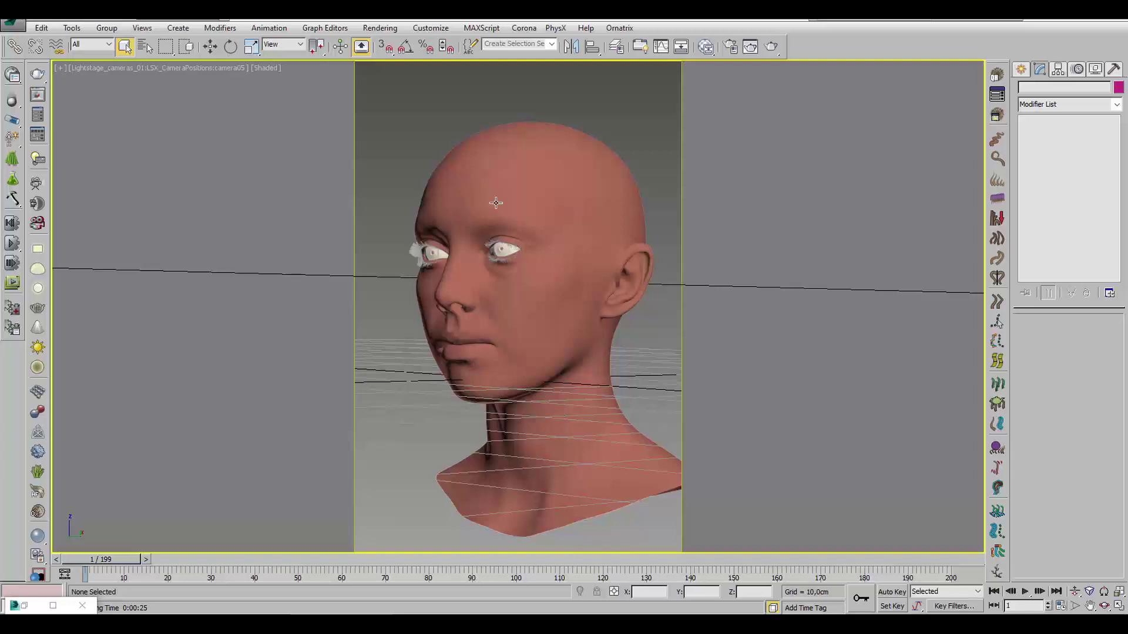
Step: Run a test render without the diffuse layer, stop it, and reopen the editor at Map #6
{"action": "left_click", "coordinate": [772, 47]}
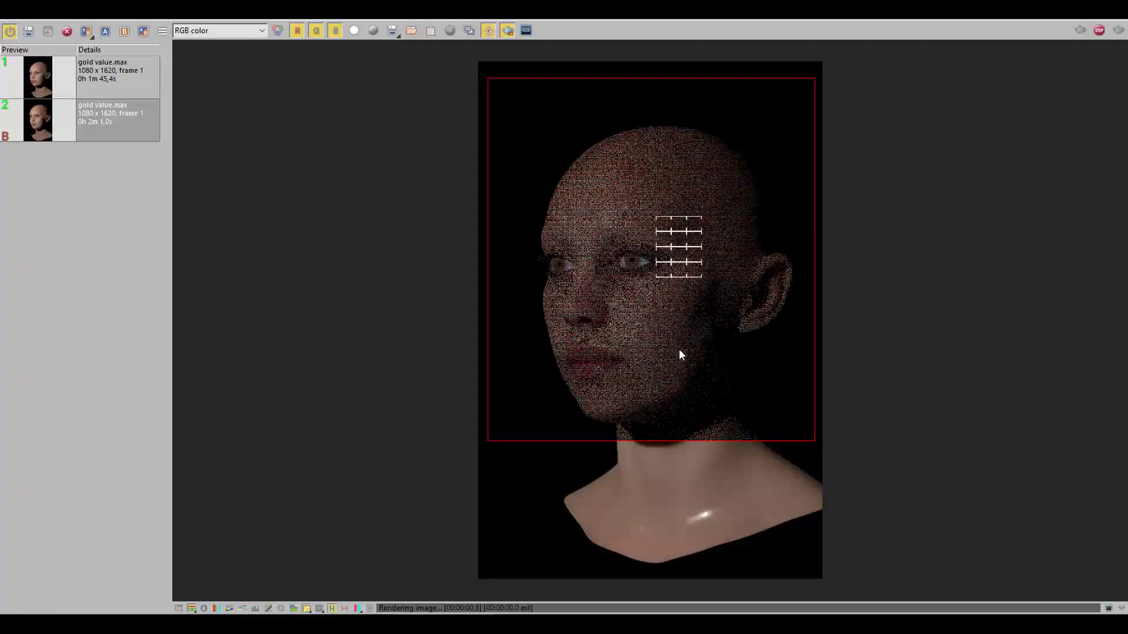
{"action": "scroll", "coordinate": [680, 354], "scroll_direction": "up", "scroll_amount": 2}
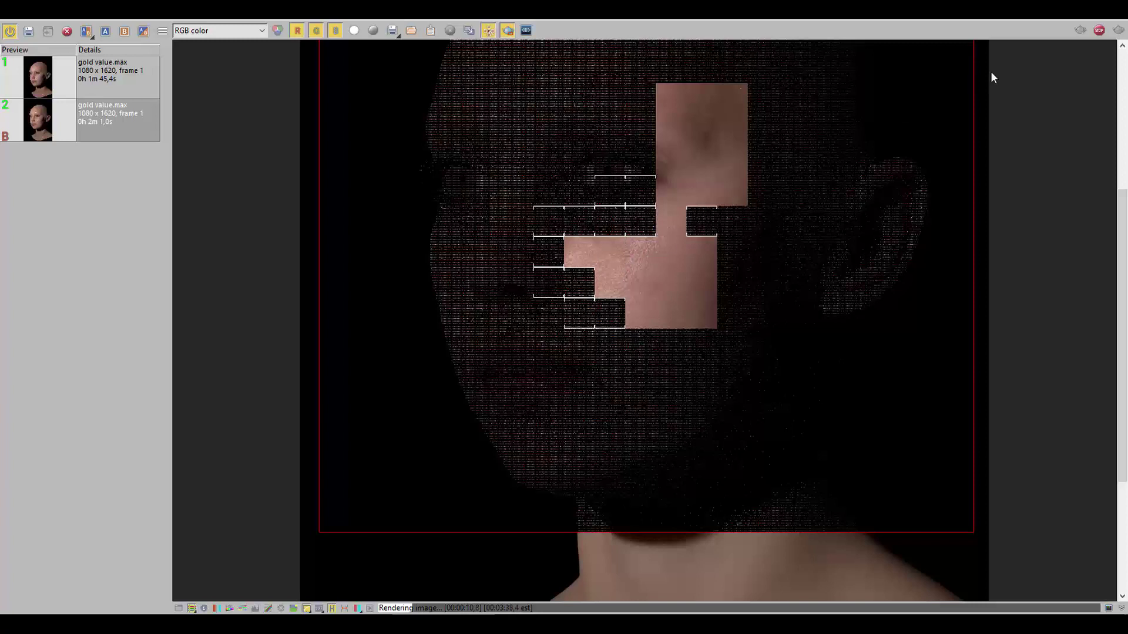
{"action": "left_click", "coordinate": [1099, 30]}
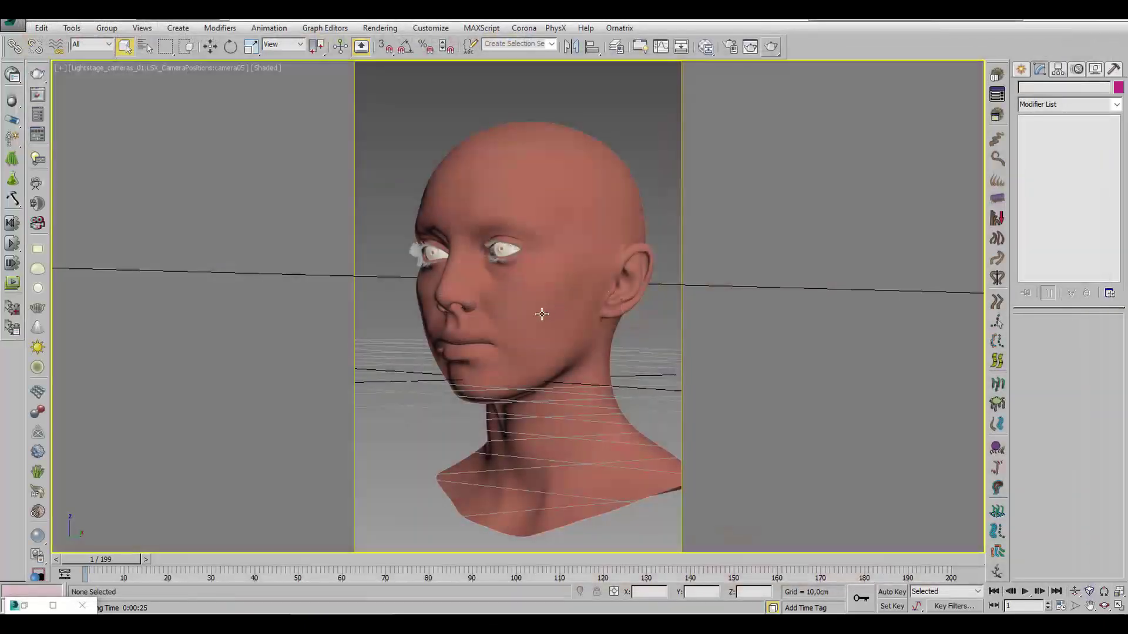
{"action": "left_click", "coordinate": [53, 606]}
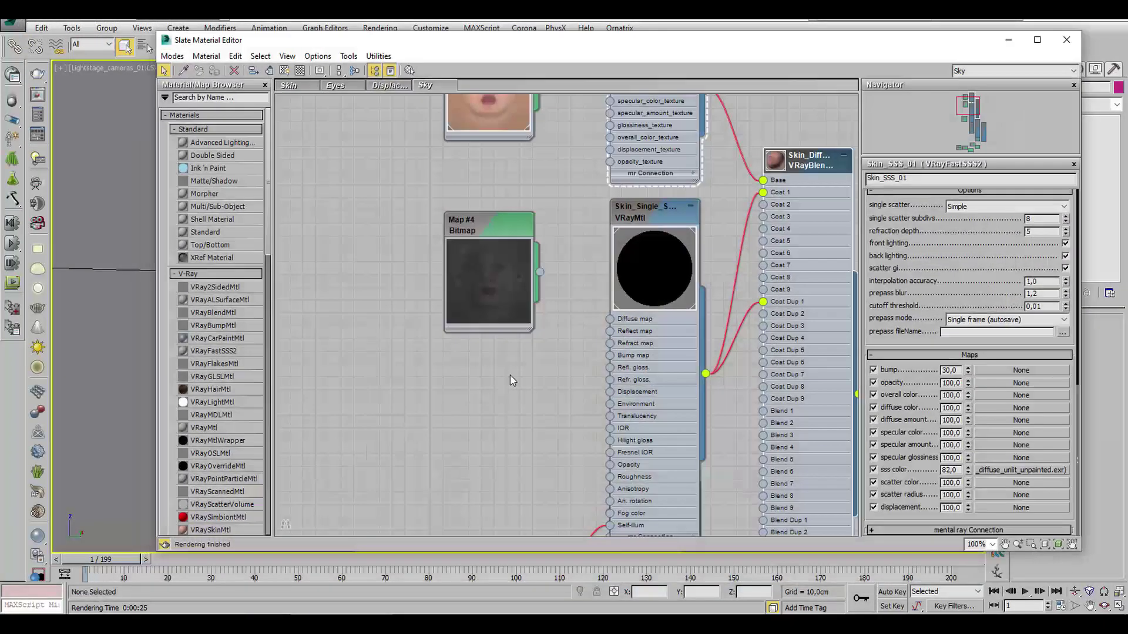
{"action": "middle_click_drag", "start_coordinate": [551, 321], "coordinate": [591, 251]}
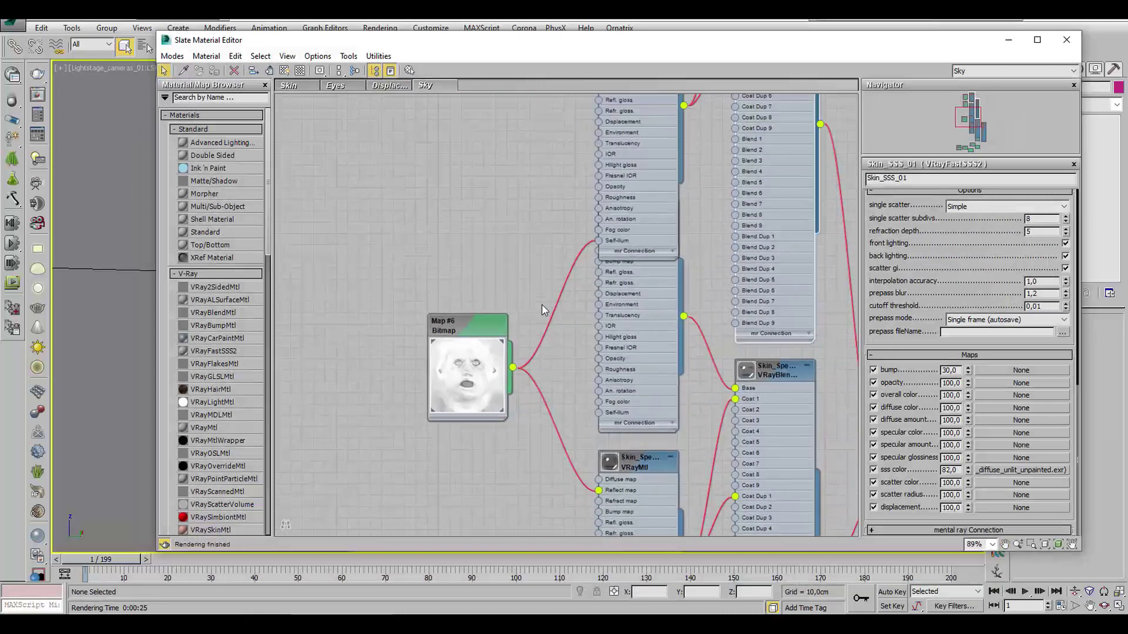
Step: Spread out the two Skin_Spec material nodes and place Map #6 beside them
{"action": "left_click_drag", "start_coordinate": [592, 252], "coordinate": [605, 246]}
{"action": "left_click", "coordinate": [656, 297]}
{"action": "left_click_drag", "start_coordinate": [649, 212], "coordinate": [681, 282]}
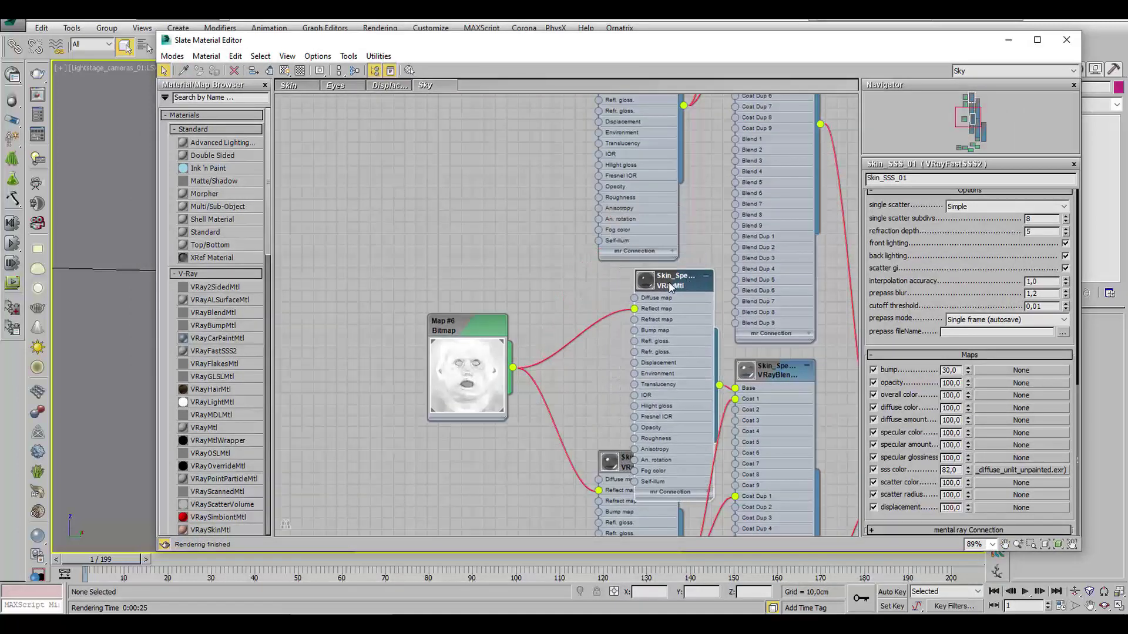
{"action": "middle_click_drag", "start_coordinate": [488, 358], "coordinate": [531, 268]}
{"action": "left_click_drag", "start_coordinate": [531, 267], "coordinate": [428, 280]}
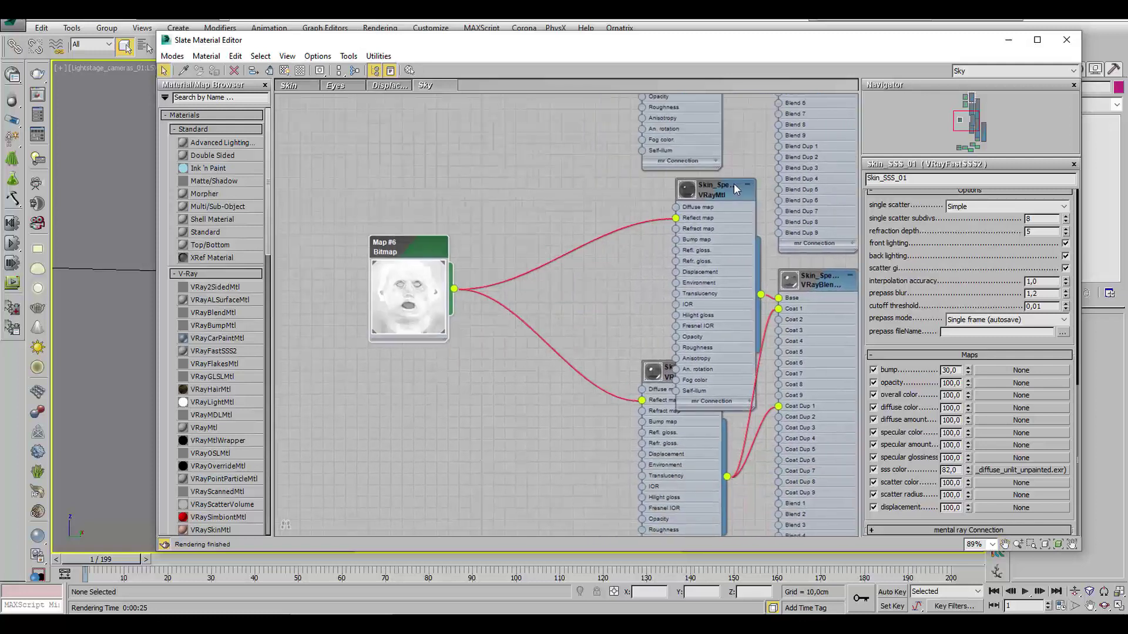
{"action": "mouse_move", "coordinate": [739, 192]}
{"action": "left_mouse_down"}
{"action": "mouse_move", "coordinate": [582, 152]}
{"action": "mouse_move", "coordinate": [580, 162]}
{"action": "left_mouse_up"}
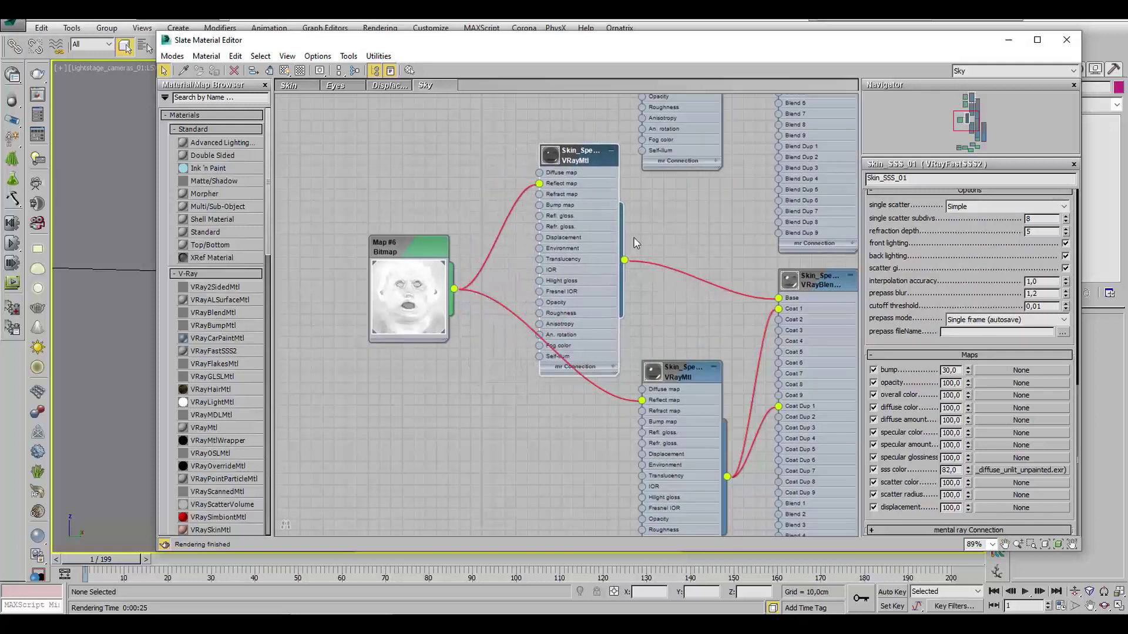
{"action": "middle_click_drag", "start_coordinate": [682, 376], "coordinate": [685, 320]}
{"action": "mouse_move", "coordinate": [685, 320]}
{"action": "left_mouse_down"}
{"action": "mouse_move", "coordinate": [565, 465]}
{"action": "mouse_move", "coordinate": [558, 405]}
{"action": "left_mouse_up"}
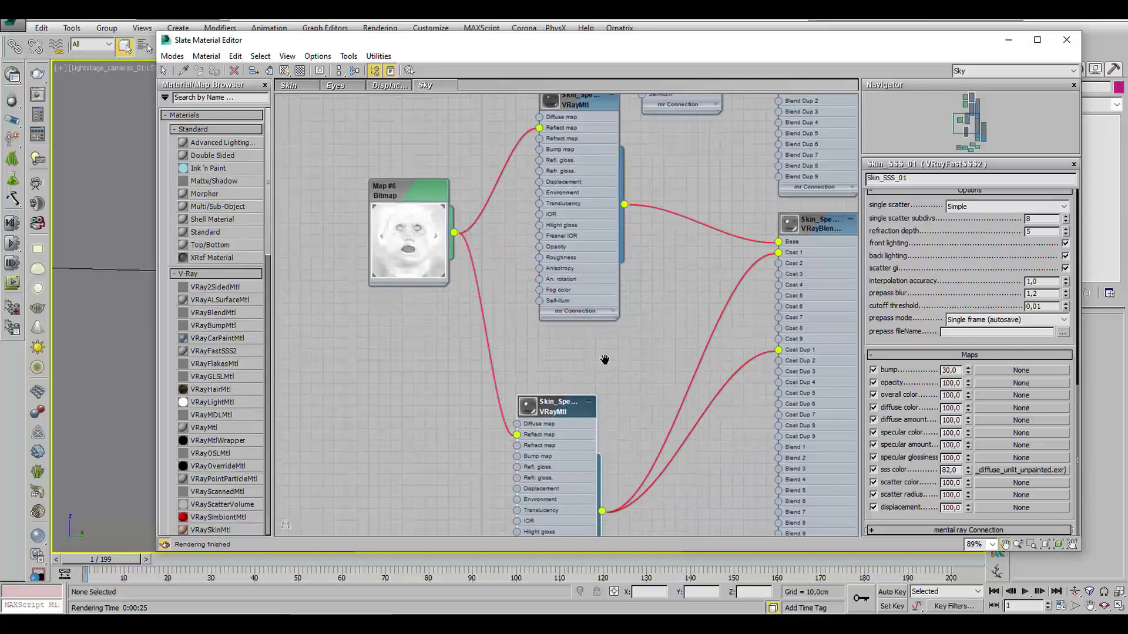
{"action": "middle_click_drag", "start_coordinate": [605, 359], "coordinate": [652, 276]}
{"action": "left_click_drag", "start_coordinate": [611, 324], "coordinate": [645, 325]}
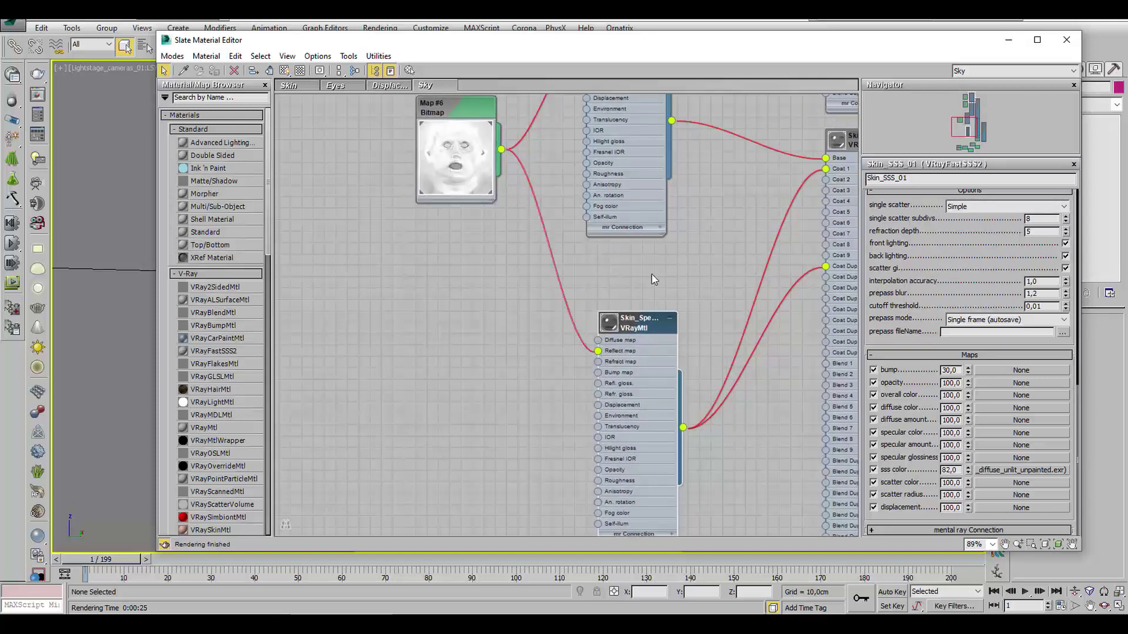
{"action": "middle_click_drag", "start_coordinate": [653, 279], "coordinate": [685, 344]}
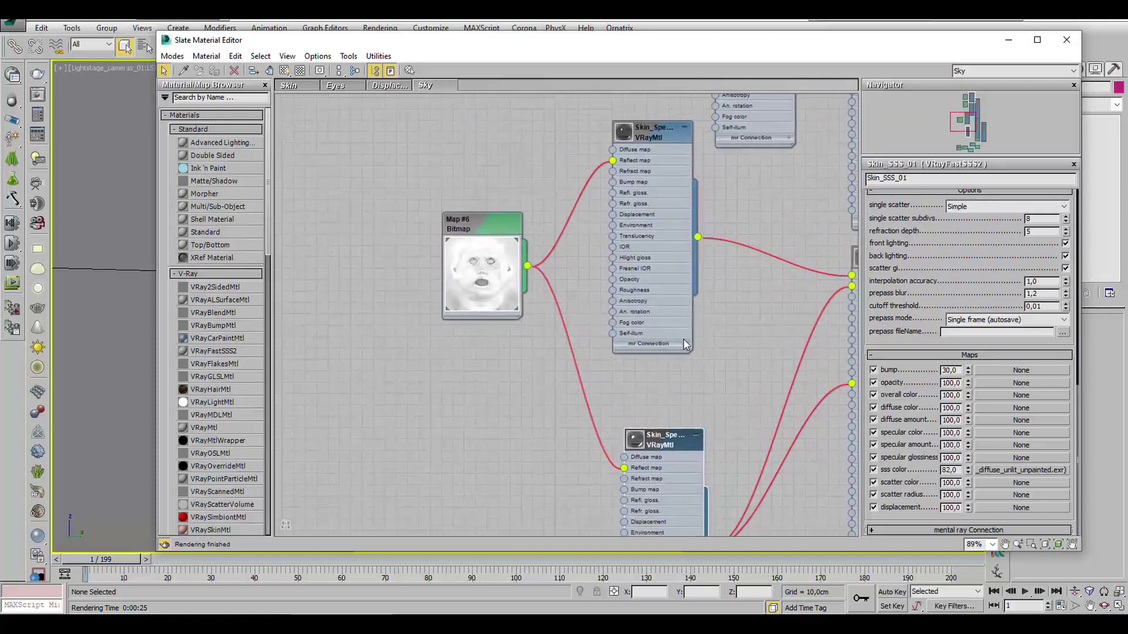
Step: Review both Skin_Spec materials and unplug Map #6 from Skin_Spec_A_01's Reflect map
{"action": "double_click", "coordinate": [668, 140]}
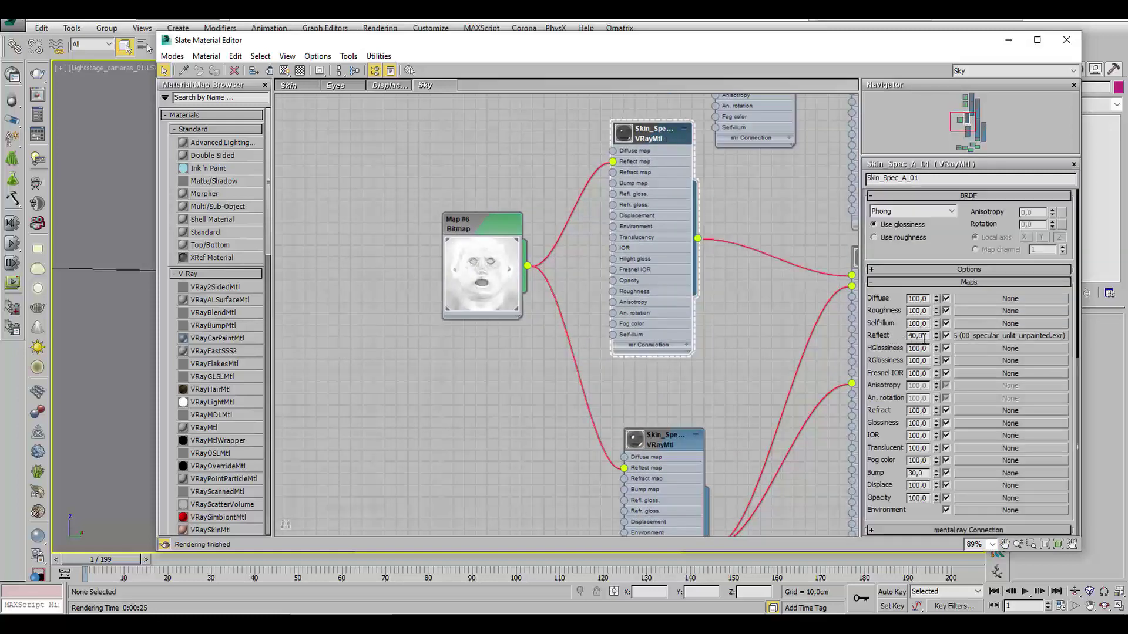
{"action": "double_click", "coordinate": [656, 430]}
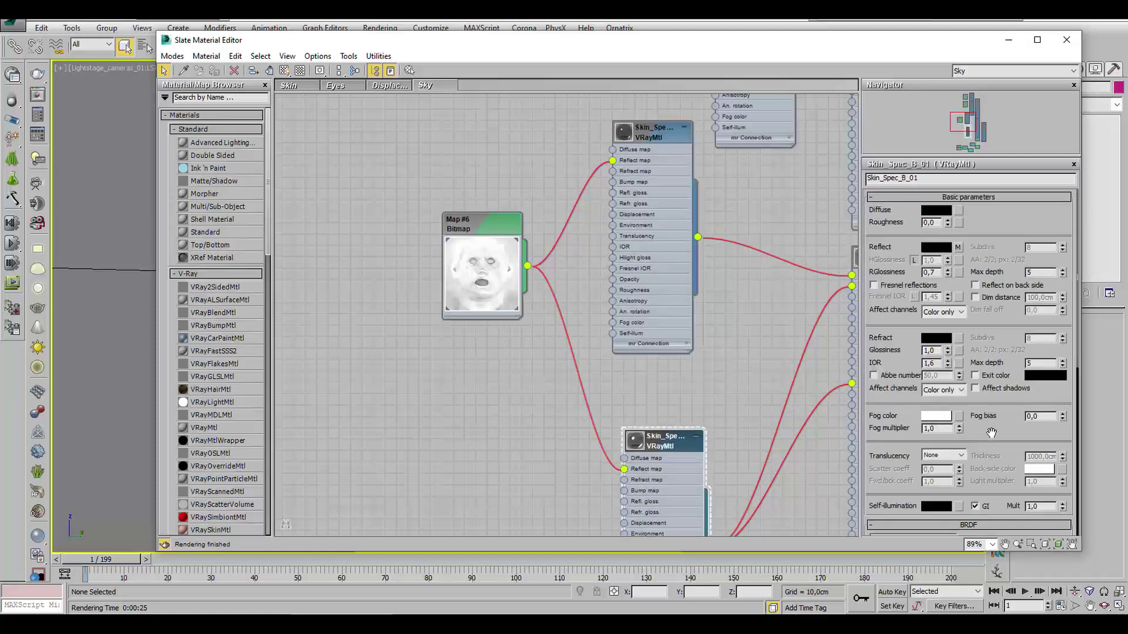
{"action": "scroll", "coordinate": [941, 410], "scroll_direction": "down", "scroll_amount": 5}
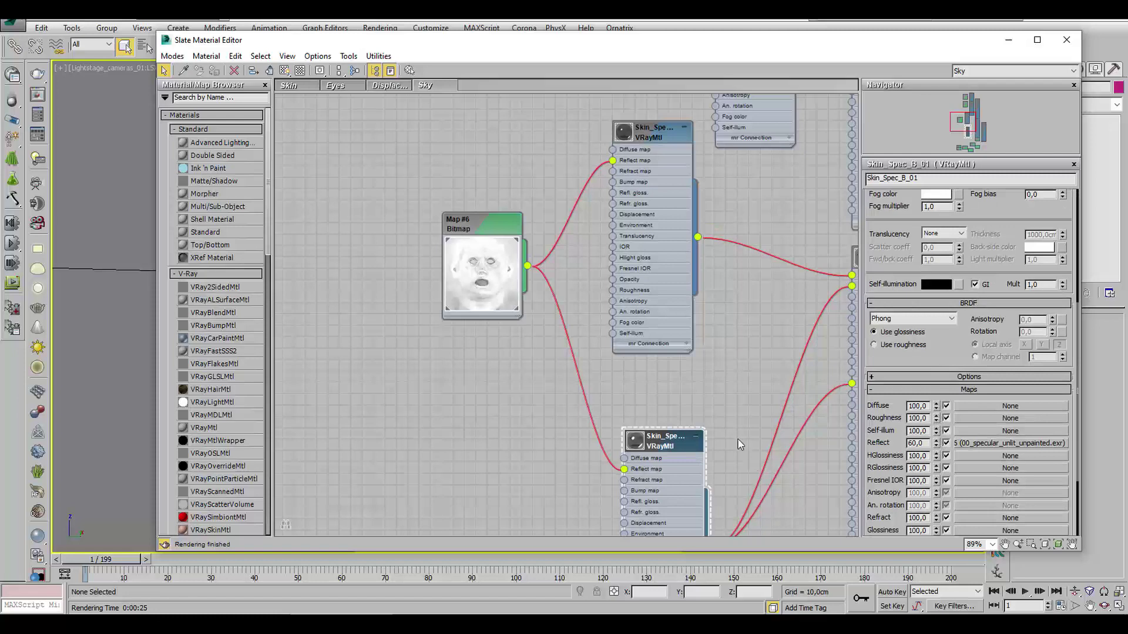
{"action": "middle_click_drag", "start_coordinate": [747, 376], "coordinate": [736, 355]}
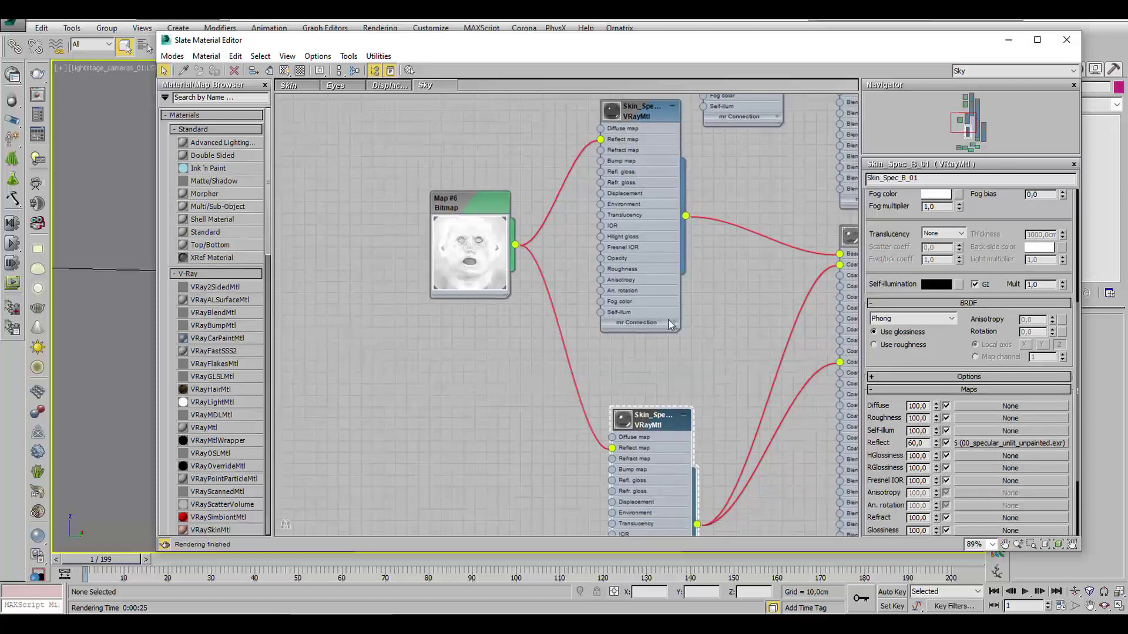
{"action": "mouse_move", "coordinate": [601, 140]}
{"action": "left_mouse_down"}
{"action": "mouse_move", "coordinate": [612, 450]}
{"action": "mouse_move", "coordinate": [782, 182]}
{"action": "left_mouse_up"}
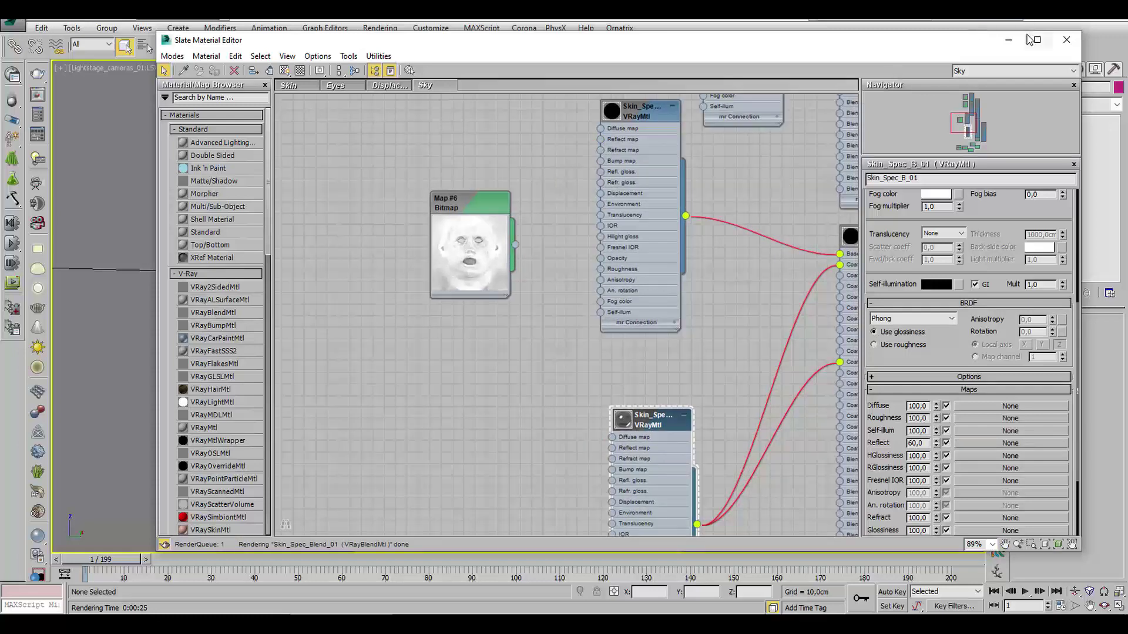
{"action": "left_click", "coordinate": [1008, 39]}
Step: Render the head again and set up an A/B split comparison with the earlier render
{"action": "left_click", "coordinate": [769, 48]}
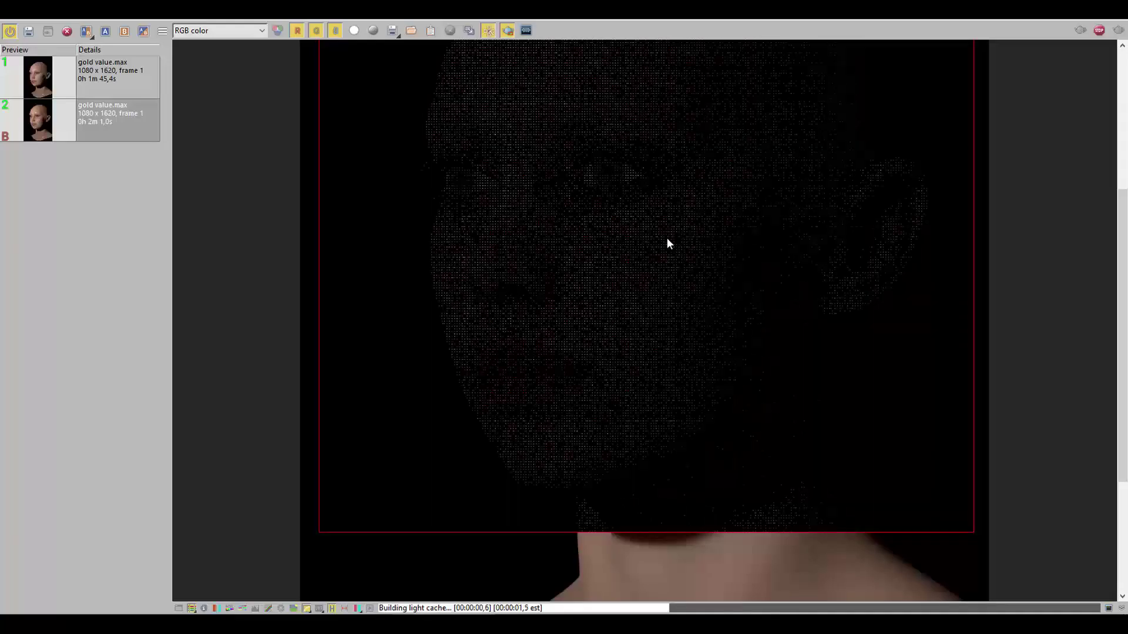
{"action": "scroll", "coordinate": [668, 237], "scroll_direction": "down", "scroll_amount": 2}
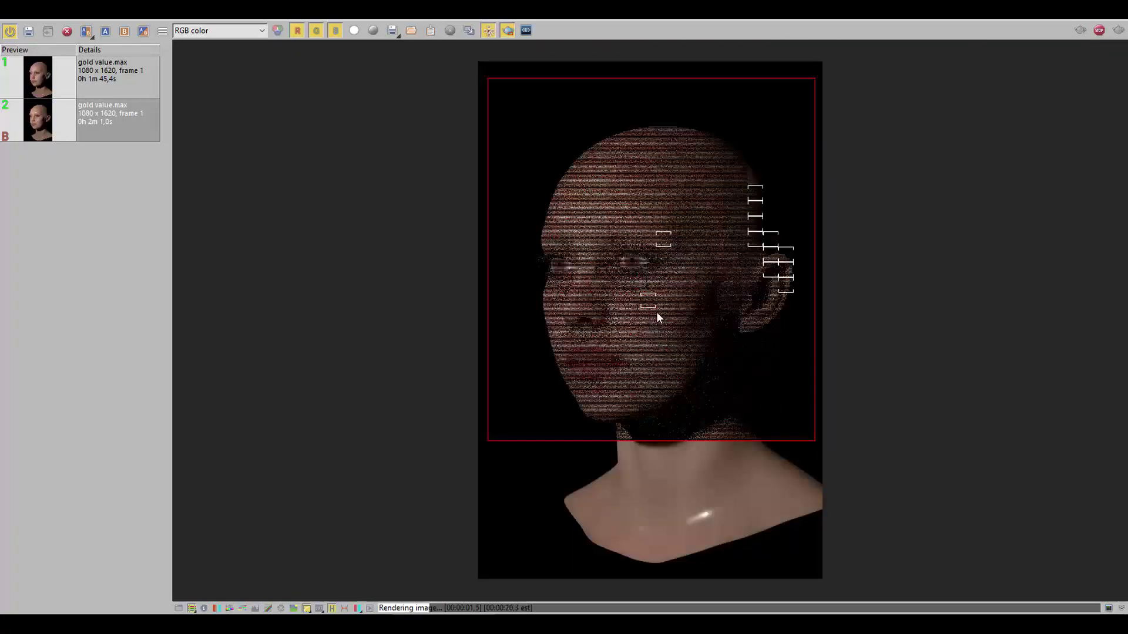
{"action": "scroll", "coordinate": [659, 313], "scroll_direction": "up", "scroll_amount": 2}
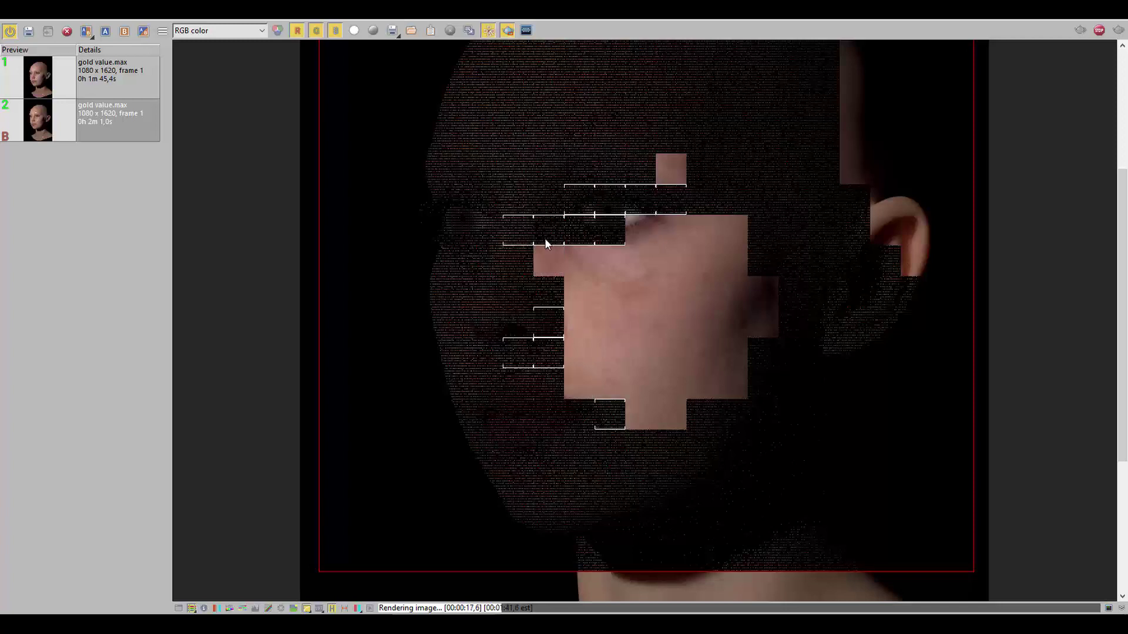
{"action": "middle_click_drag", "start_coordinate": [625, 171], "coordinate": [626, 262]}
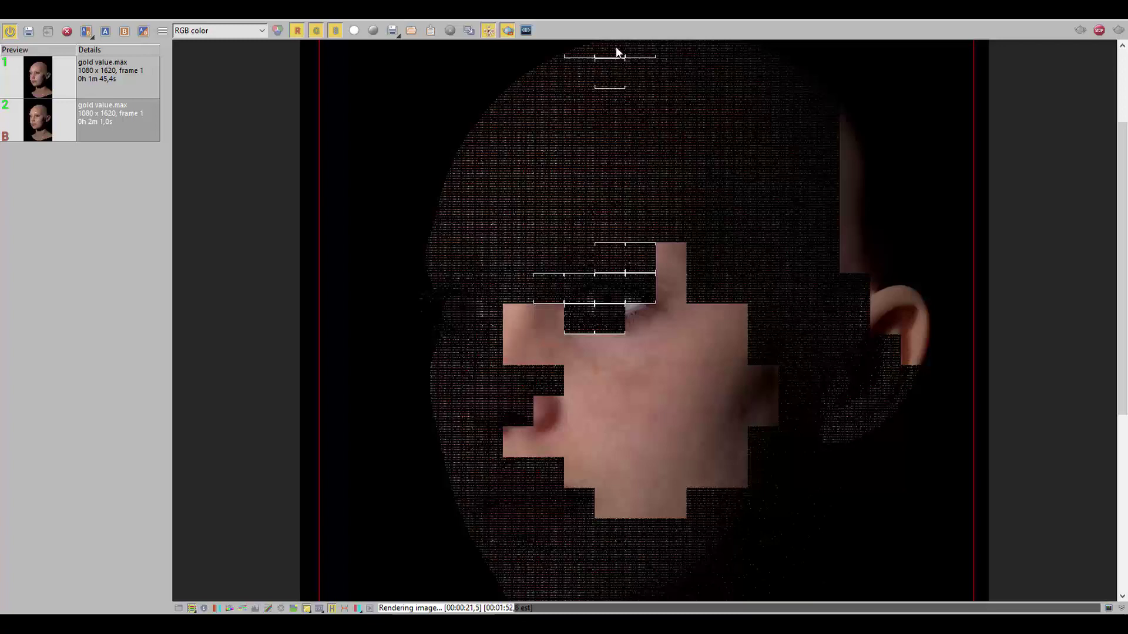
{"action": "left_click", "coordinate": [37, 69]}
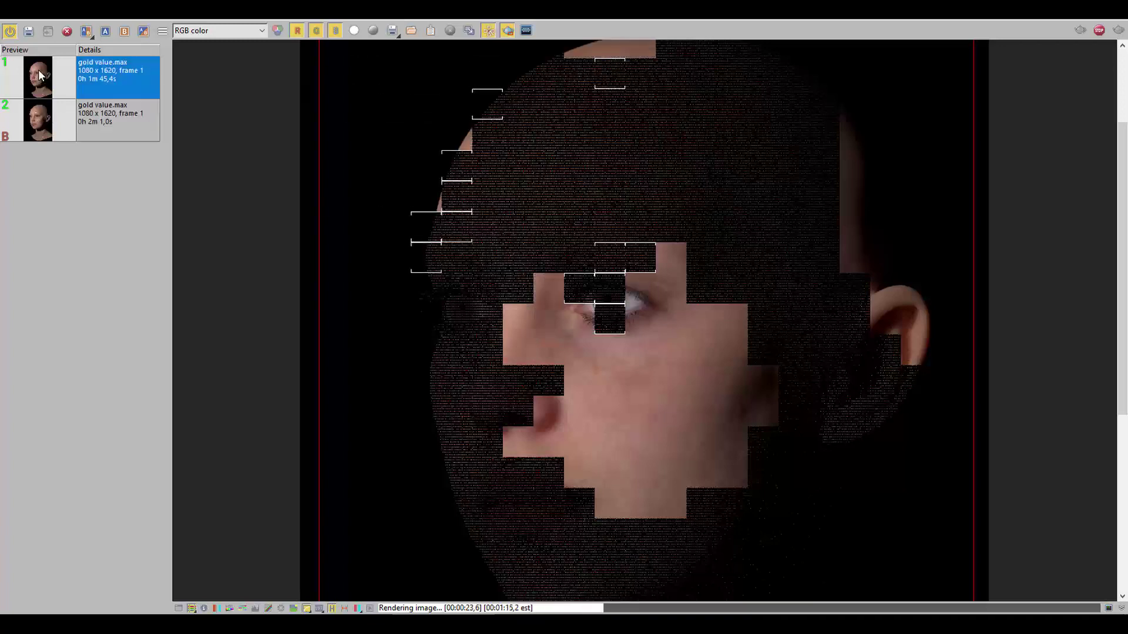
{"action": "left_click", "coordinate": [108, 33]}
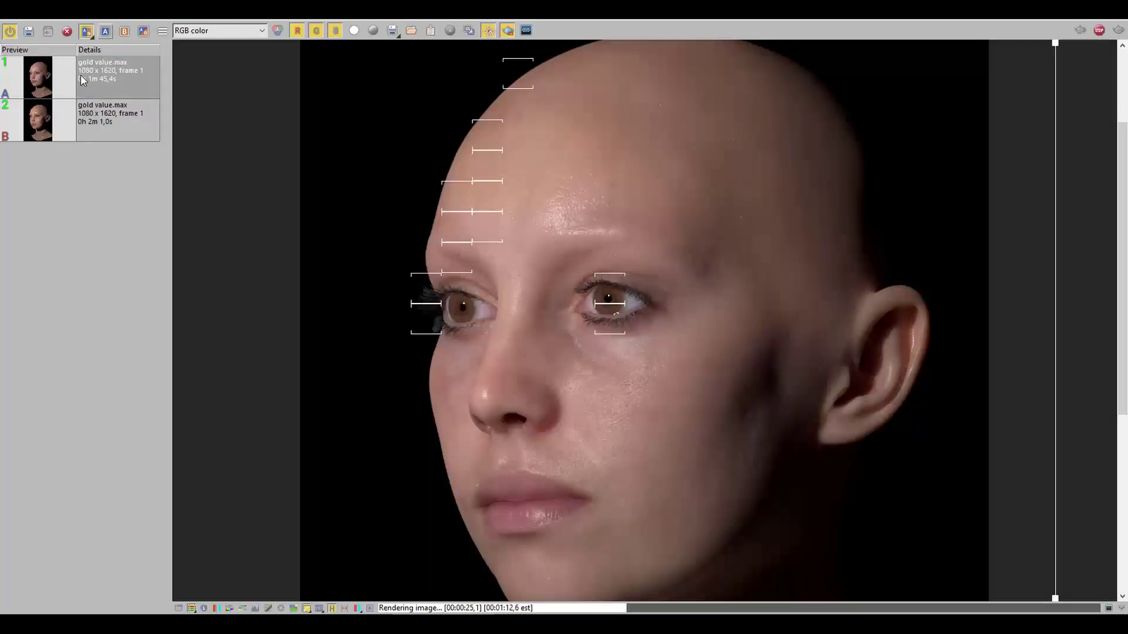
{"action": "left_click", "coordinate": [44, 121]}
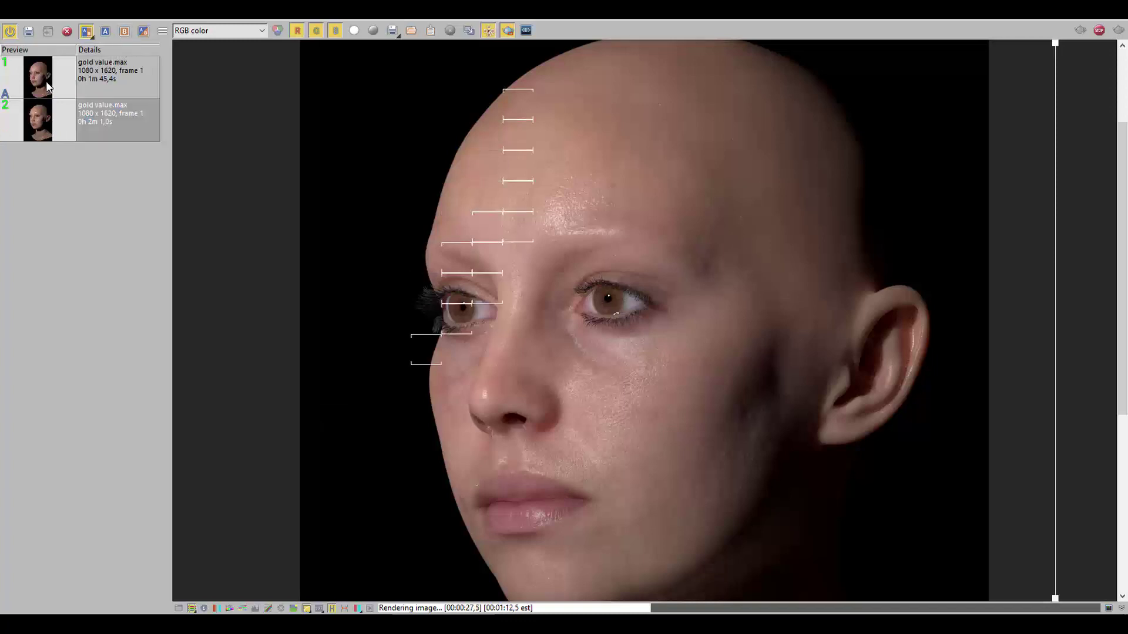
{"action": "left_click", "coordinate": [117, 67]}
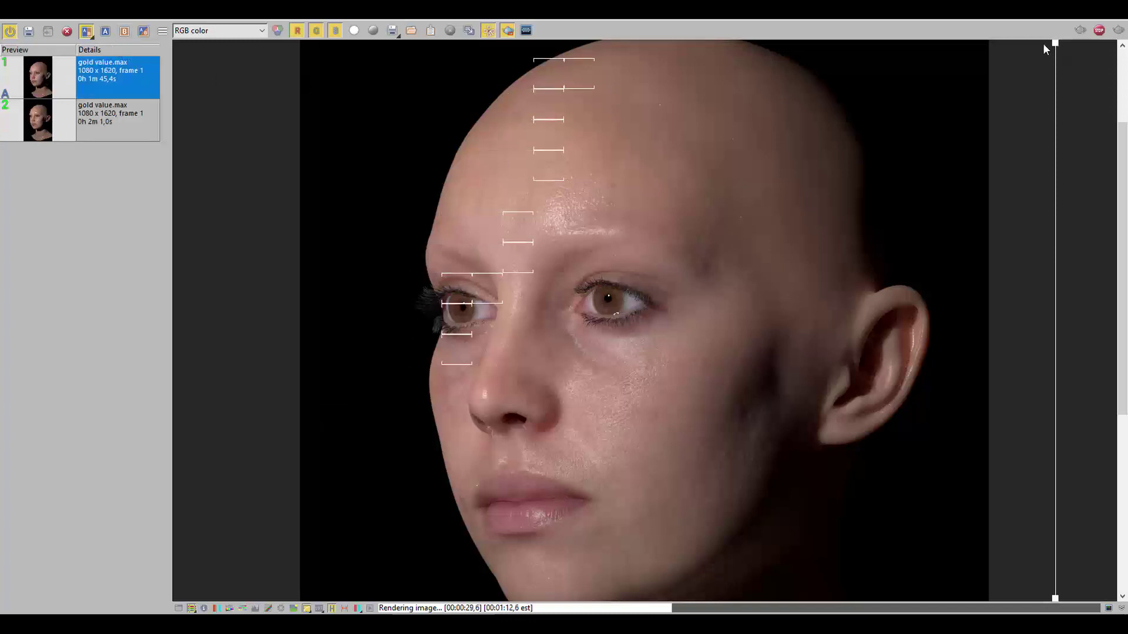
Step: Slide the split line across the face to compare the glossy and specular-free renders
{"action": "mouse_move", "coordinate": [1053, 43]}
{"action": "left_mouse_down"}
{"action": "mouse_move", "coordinate": [758, 80]}
{"action": "mouse_move", "coordinate": [355, 90]}
{"action": "mouse_move", "coordinate": [930, 89]}
{"action": "mouse_move", "coordinate": [399, 122]}
{"action": "mouse_move", "coordinate": [831, 116]}
{"action": "mouse_move", "coordinate": [502, 118]}
{"action": "mouse_move", "coordinate": [795, 121]}
{"action": "mouse_move", "coordinate": [415, 135]}
{"action": "left_mouse_up"}
{"action": "scroll", "coordinate": [623, 311], "scroll_direction": "down", "scroll_amount": 2}
{"action": "scroll", "coordinate": [623, 329], "scroll_direction": "up", "scroll_amount": 3}
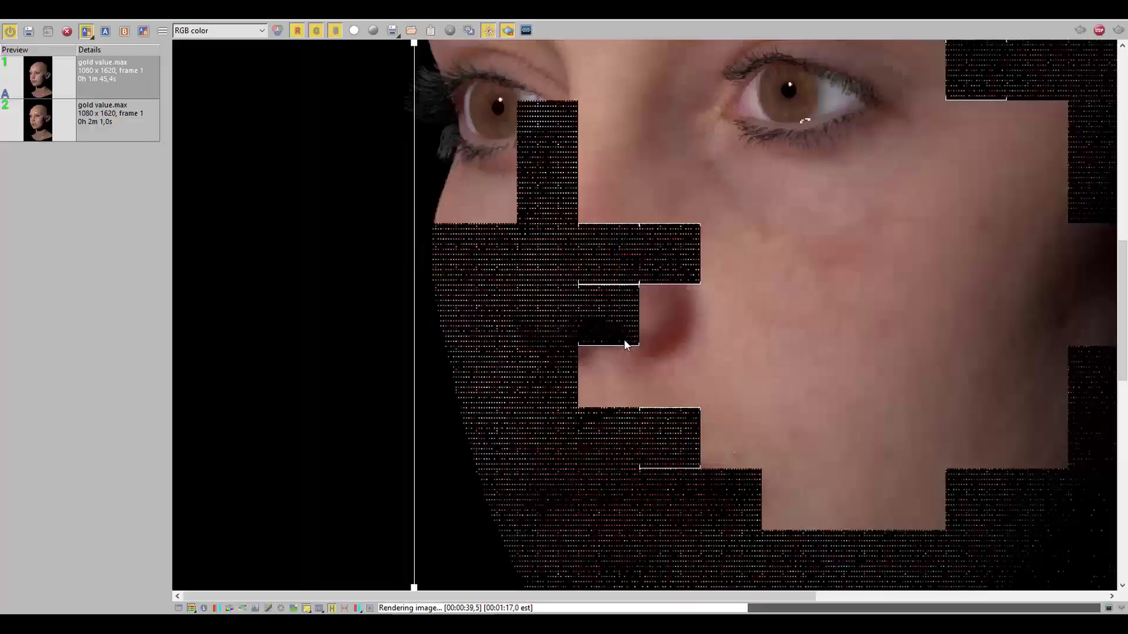
{"action": "middle_click_drag", "start_coordinate": [845, 287], "coordinate": [573, 290]}
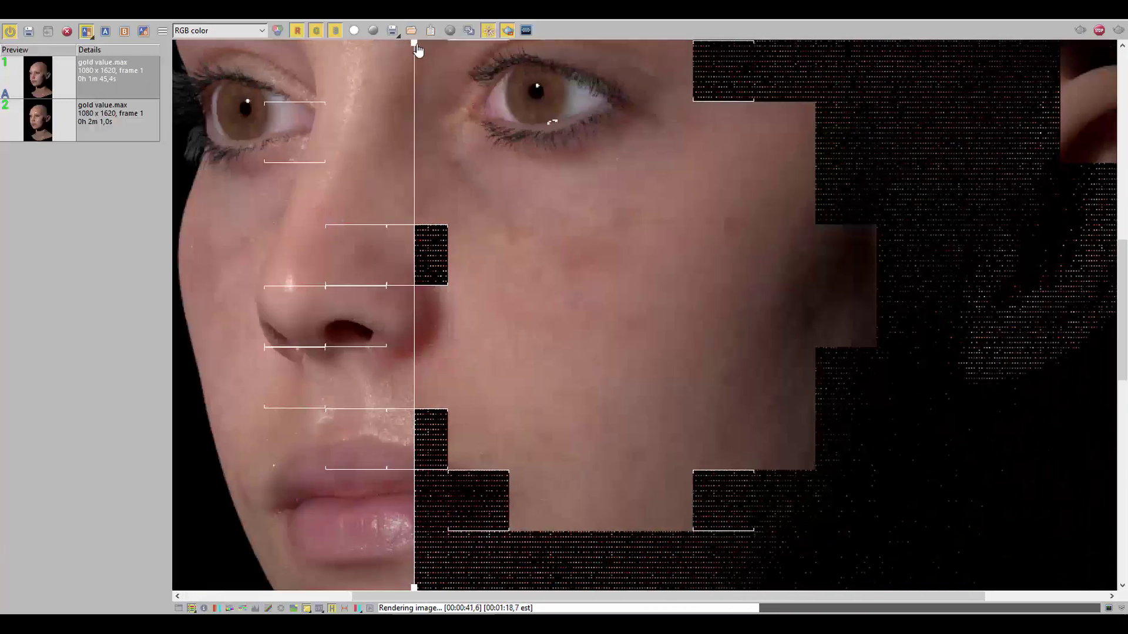
{"action": "mouse_move", "coordinate": [416, 71]}
{"action": "left_mouse_down"}
{"action": "mouse_move", "coordinate": [831, 78]}
{"action": "mouse_move", "coordinate": [735, 86]}
{"action": "mouse_move", "coordinate": [348, 69]}
{"action": "left_mouse_up"}
{"action": "scroll", "coordinate": [735, 258], "scroll_direction": "down", "scroll_amount": 3}
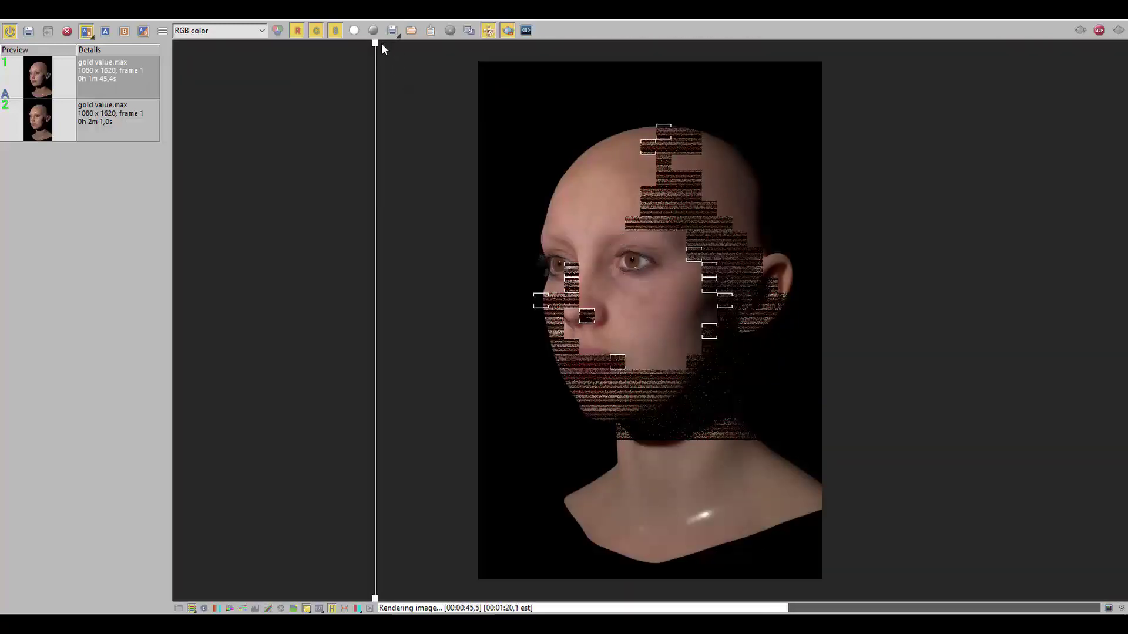
{"action": "mouse_move", "coordinate": [376, 44]}
{"action": "left_mouse_down"}
{"action": "mouse_move", "coordinate": [785, 97]}
{"action": "mouse_move", "coordinate": [685, 108]}
{"action": "mouse_move", "coordinate": [799, 111]}
{"action": "mouse_move", "coordinate": [558, 116]}
{"action": "mouse_move", "coordinate": [833, 144]}
{"action": "mouse_move", "coordinate": [536, 151]}
{"action": "mouse_move", "coordinate": [673, 176]}
{"action": "left_mouse_up"}
{"action": "scroll", "coordinate": [716, 186], "scroll_direction": "up", "scroll_amount": 2}
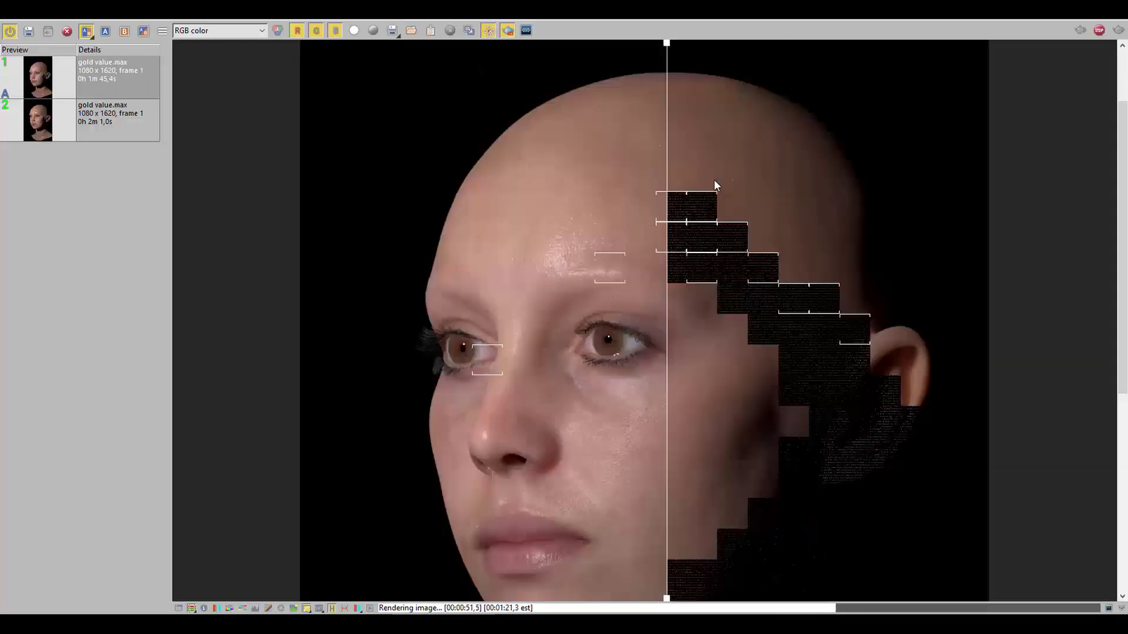
{"action": "middle_click_drag", "start_coordinate": [742, 199], "coordinate": [737, 121]}
{"action": "mouse_move", "coordinate": [671, 53]}
{"action": "left_mouse_down"}
{"action": "mouse_move", "coordinate": [285, 62]}
{"action": "mouse_move", "coordinate": [993, 68]}
{"action": "left_mouse_up"}
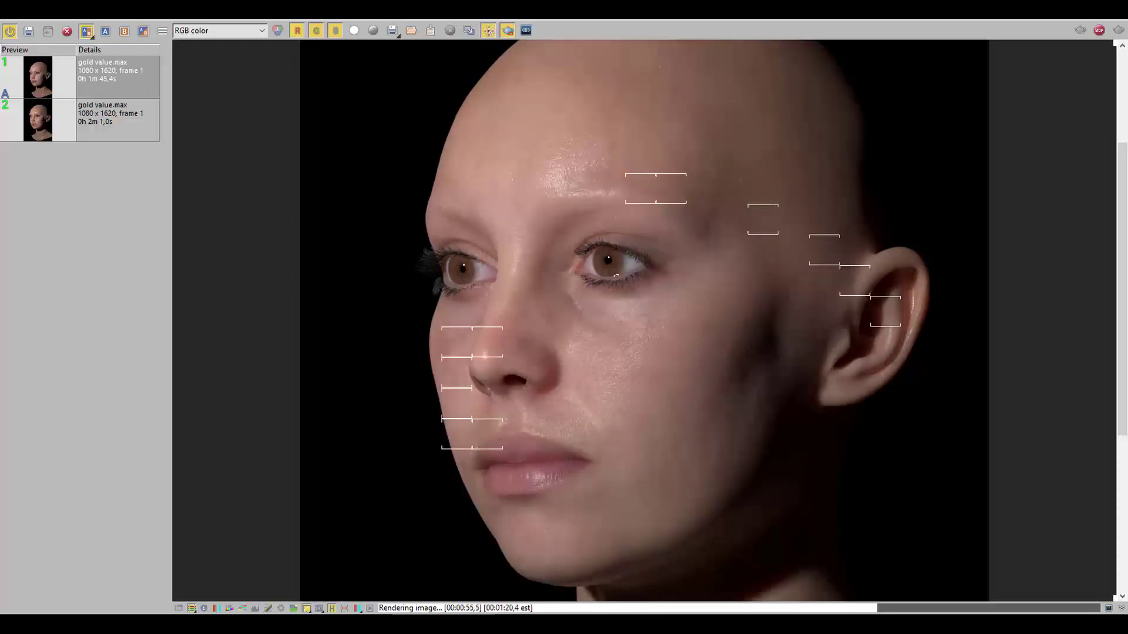
{"action": "mouse_move", "coordinate": [1116, 64]}
{"action": "left_mouse_down"}
{"action": "mouse_move", "coordinate": [433, 93]}
{"action": "mouse_move", "coordinate": [272, 76]}
{"action": "left_mouse_up"}
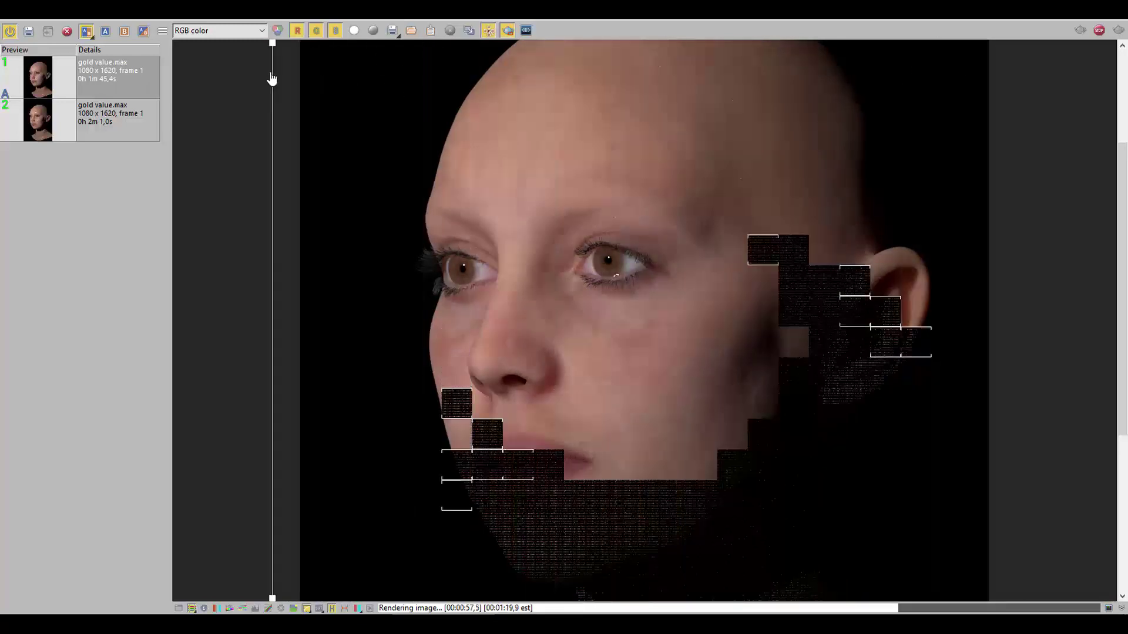
{"action": "left_click_drag", "start_coordinate": [517, 54], "coordinate": [1106, 35]}
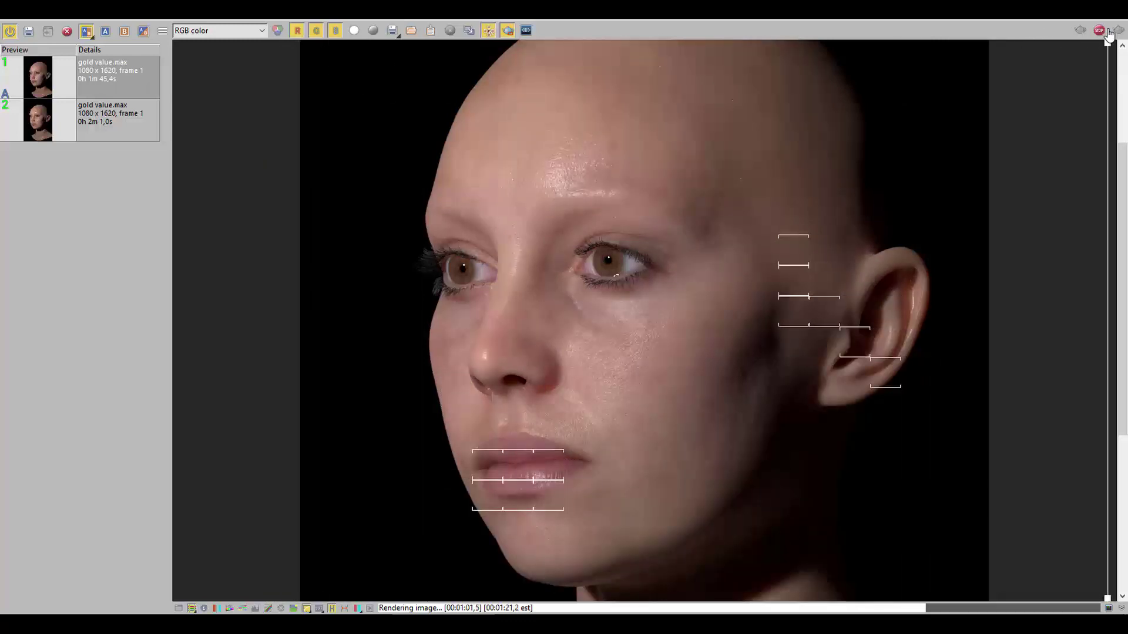
{"action": "left_click_drag", "start_coordinate": [1107, 35], "coordinate": [289, 94]}
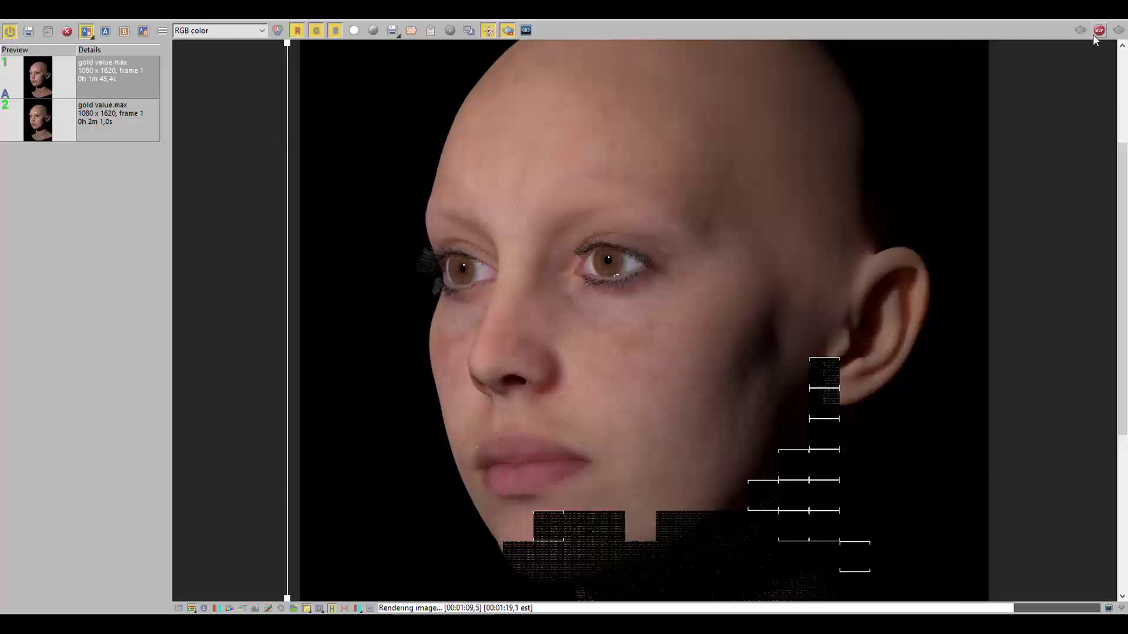
Step: Stop the render, save it as a third history entry, and close the frame buffer
{"action": "key", "text": "Escape"}
{"action": "left_click", "coordinate": [28, 31]}
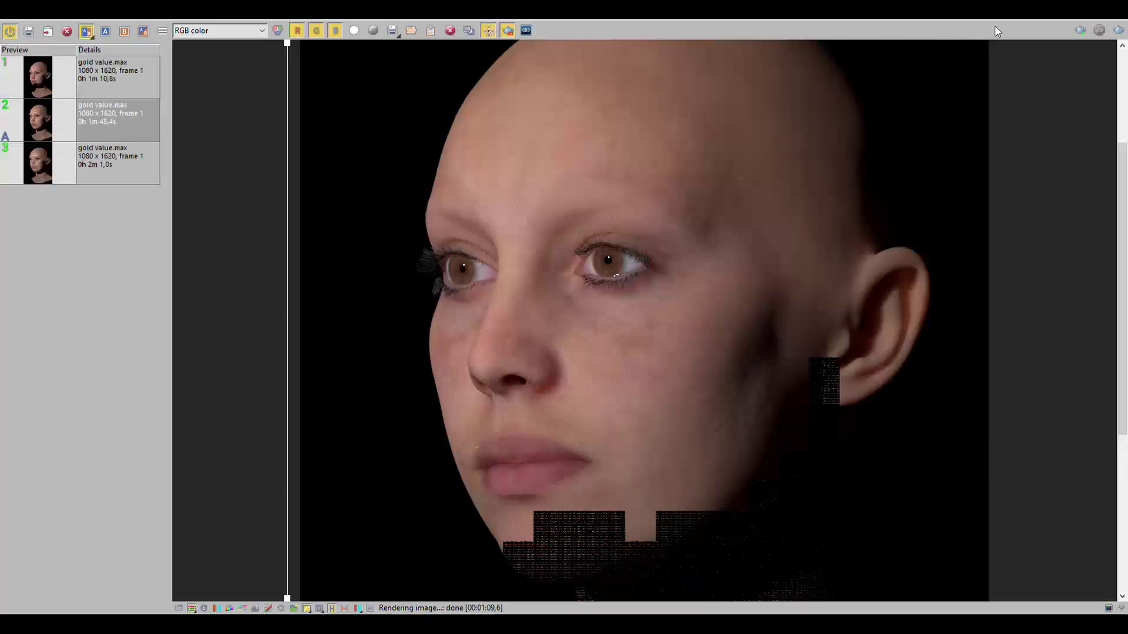
{"action": "left_click", "coordinate": [1112, 20]}
{"action": "mouse_move", "coordinate": [14, 606]}
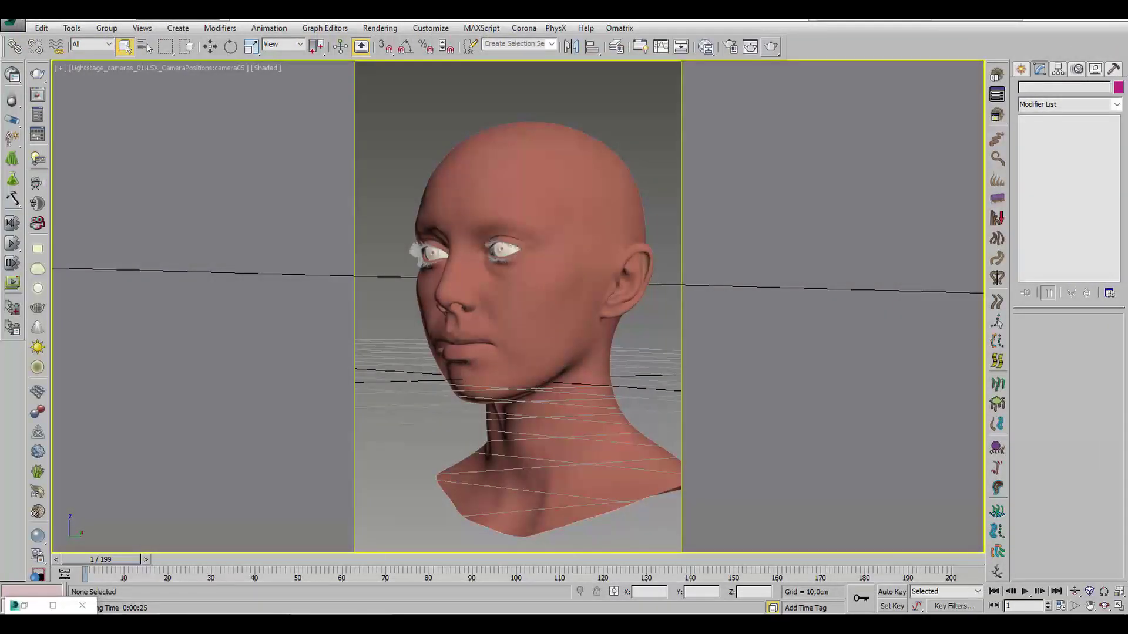
Step: Wire Map #6 into both Skin_Spec Reflect maps and Map #4 into Skin_Single's Reflect map
{"action": "left_click", "coordinate": [29, 605]}
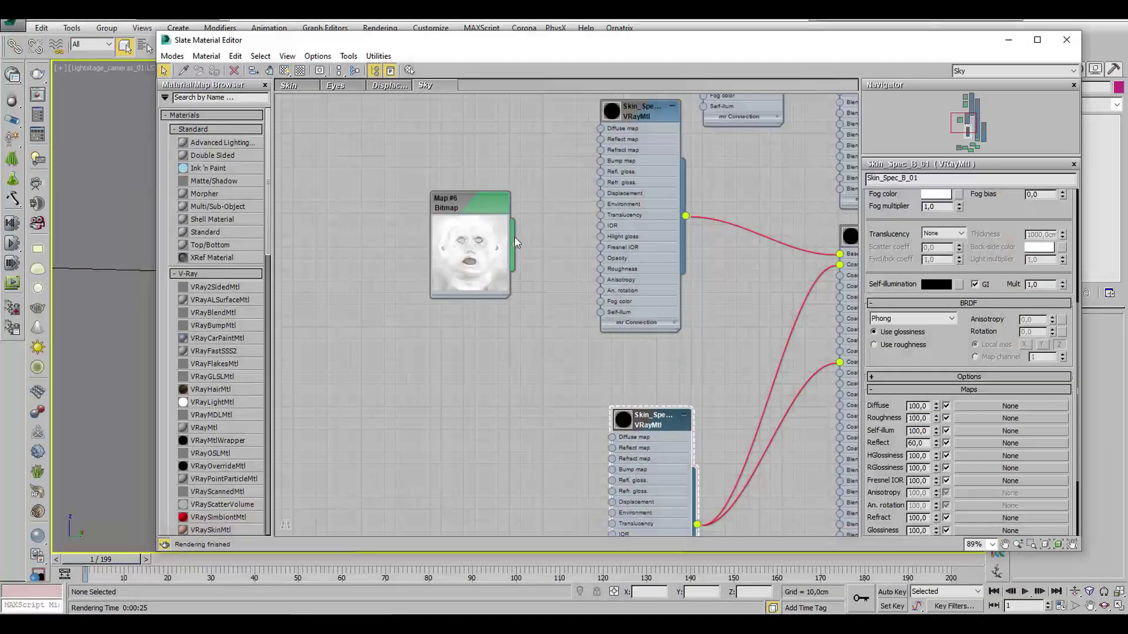
{"action": "left_click_drag", "start_coordinate": [515, 245], "coordinate": [599, 139]}
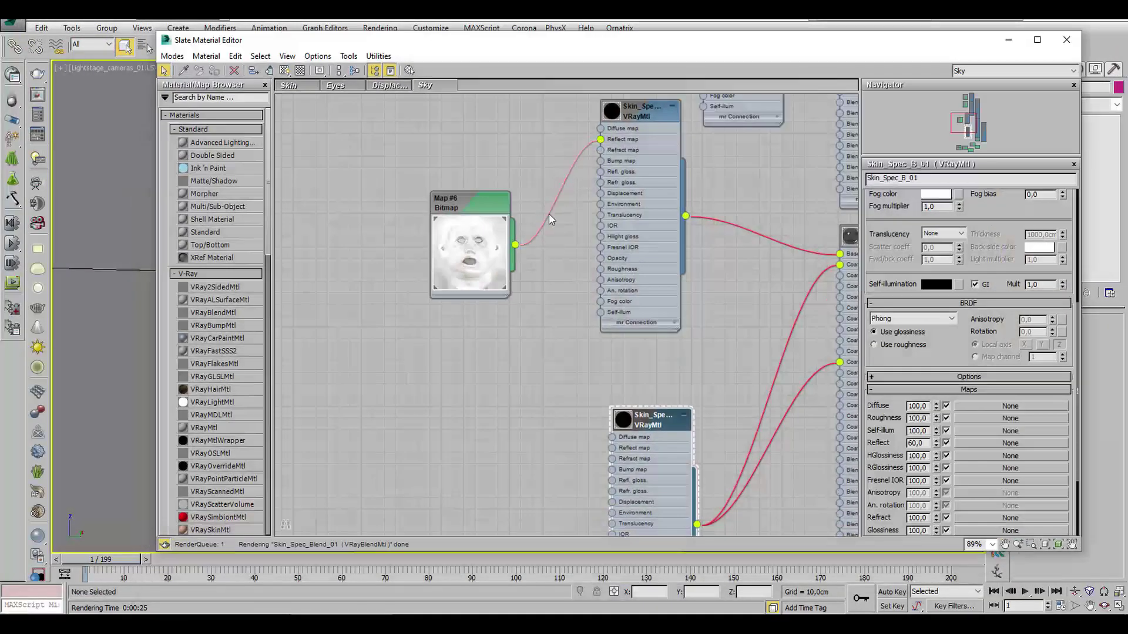
{"action": "left_click_drag", "start_coordinate": [517, 245], "coordinate": [611, 448]}
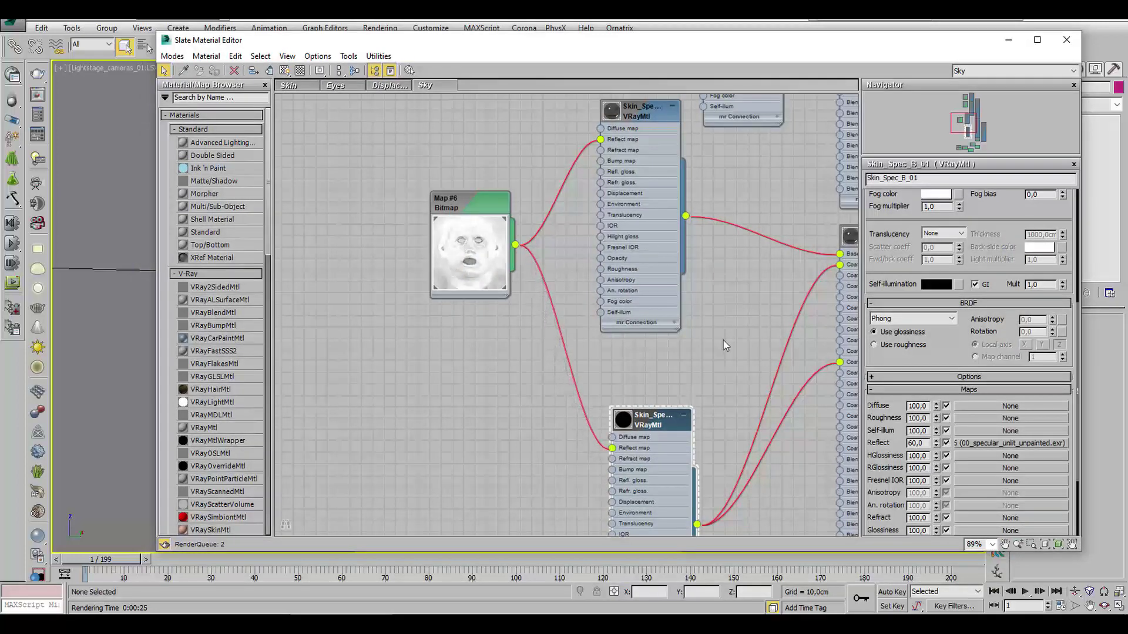
{"action": "middle_click_drag", "start_coordinate": [797, 180], "coordinate": [712, 463]}
{"action": "scroll", "coordinate": [544, 202], "scroll_direction": "up", "scroll_amount": 1}
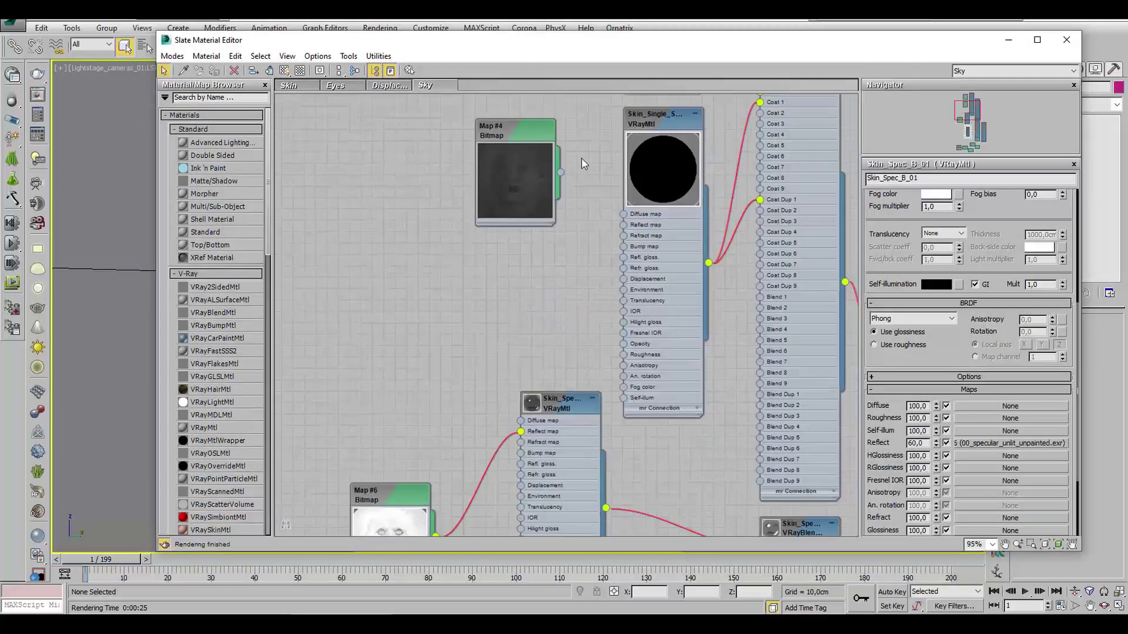
{"action": "middle_click_drag", "start_coordinate": [588, 156], "coordinate": [582, 207]}
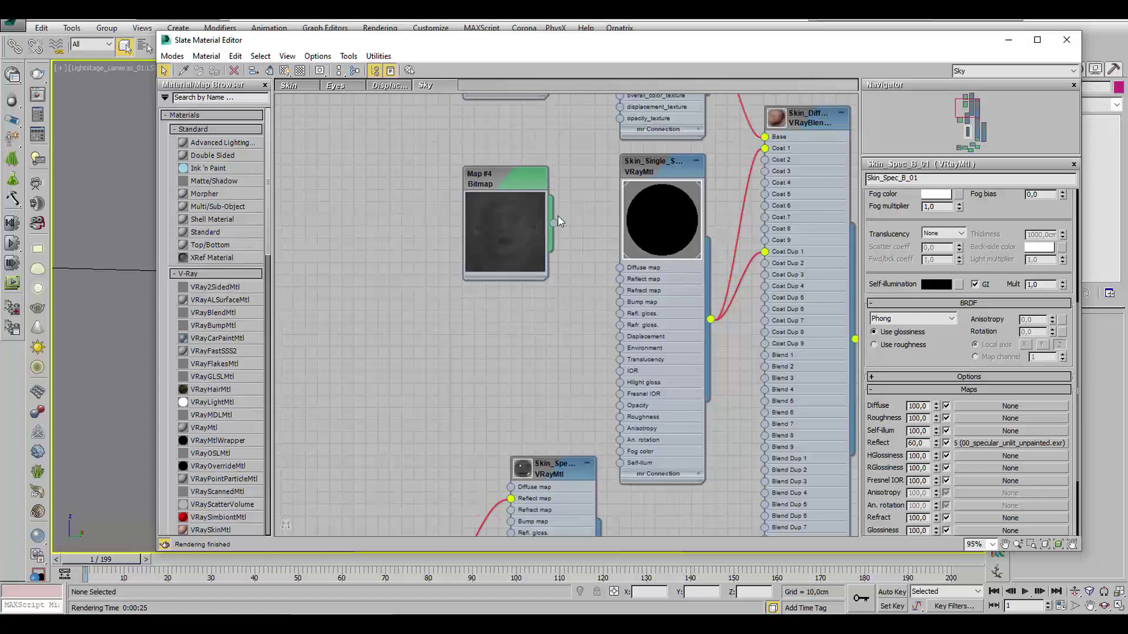
{"action": "left_click_drag", "start_coordinate": [554, 223], "coordinate": [620, 279]}
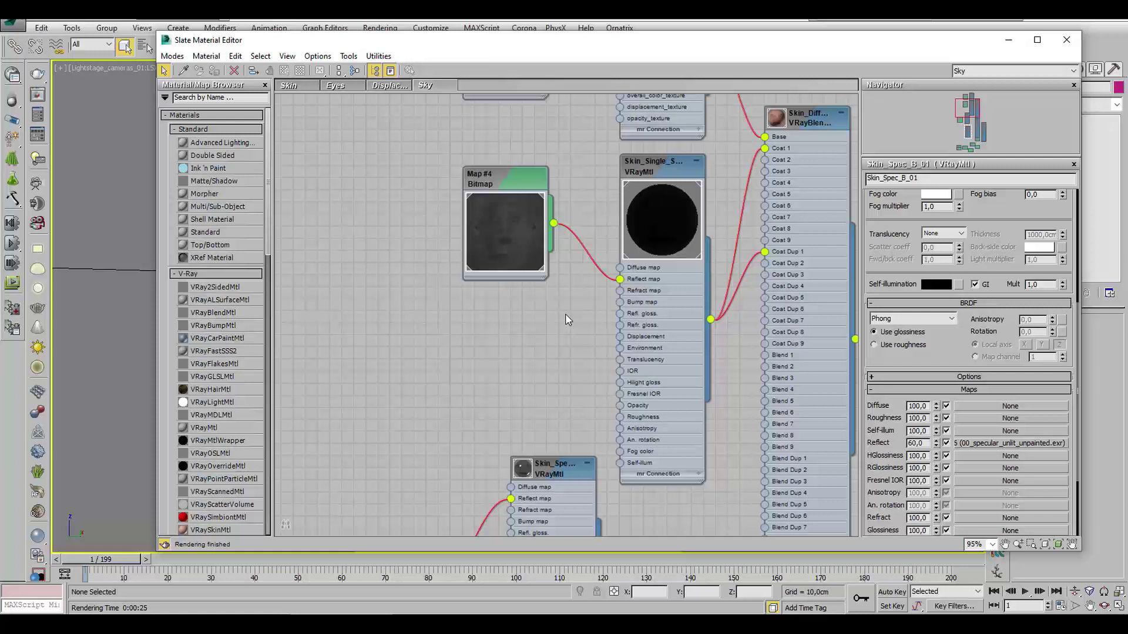
Step: Review the skin material node graph around Map #3, then close the material editor
{"action": "middle_click_drag", "start_coordinate": [558, 280], "coordinate": [580, 357]}
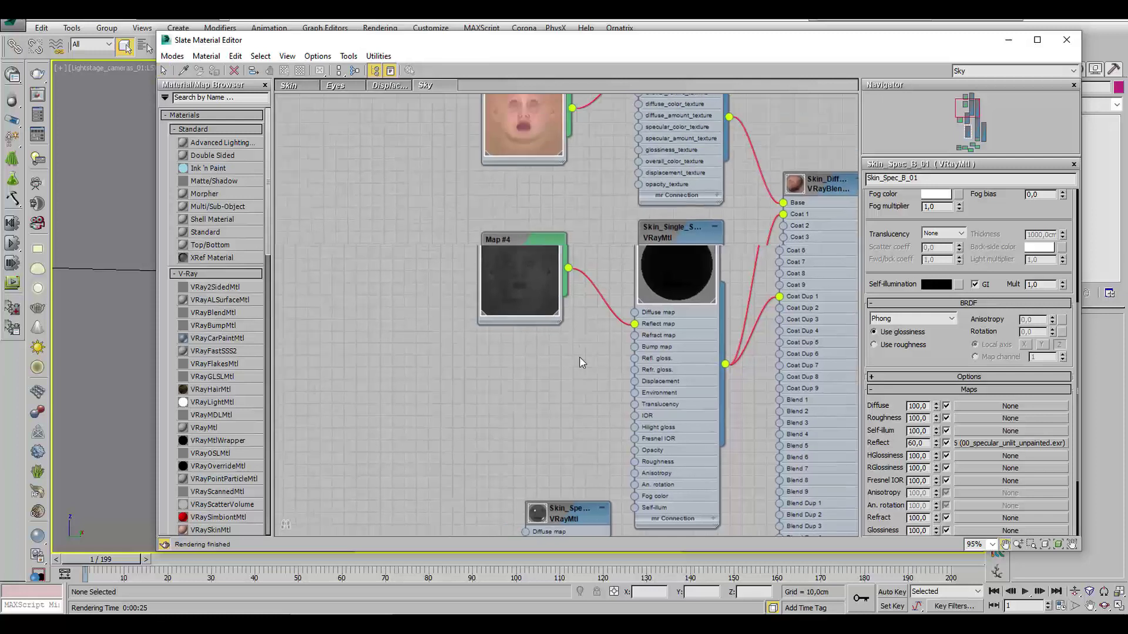
{"action": "middle_click_drag", "start_coordinate": [581, 244], "coordinate": [554, 324]}
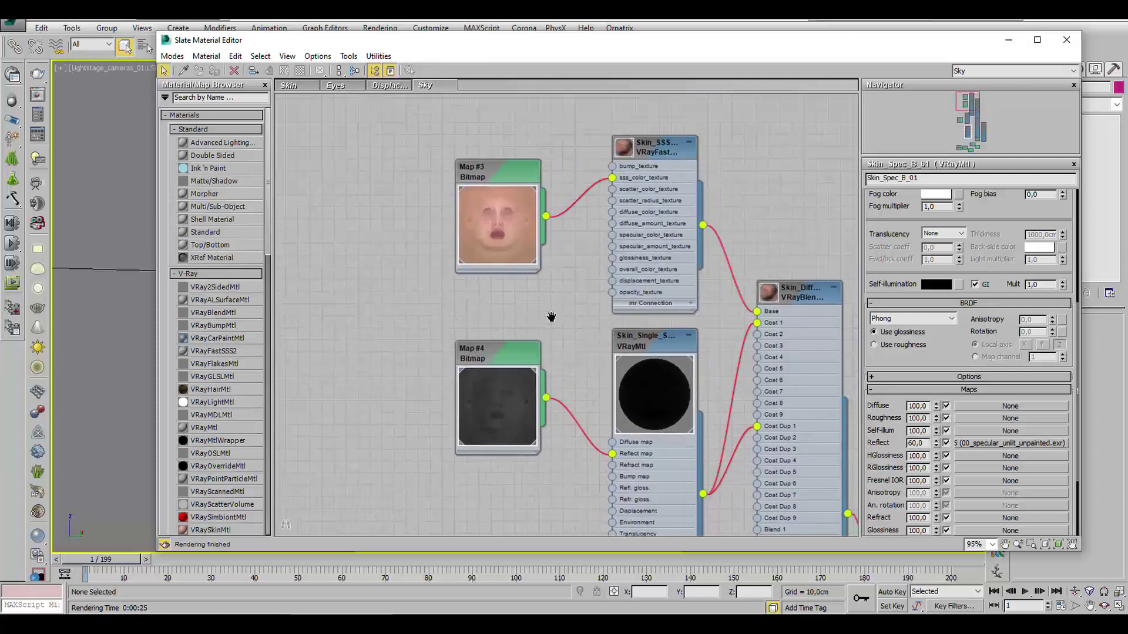
{"action": "middle_click_drag", "start_coordinate": [754, 194], "coordinate": [678, 188]}
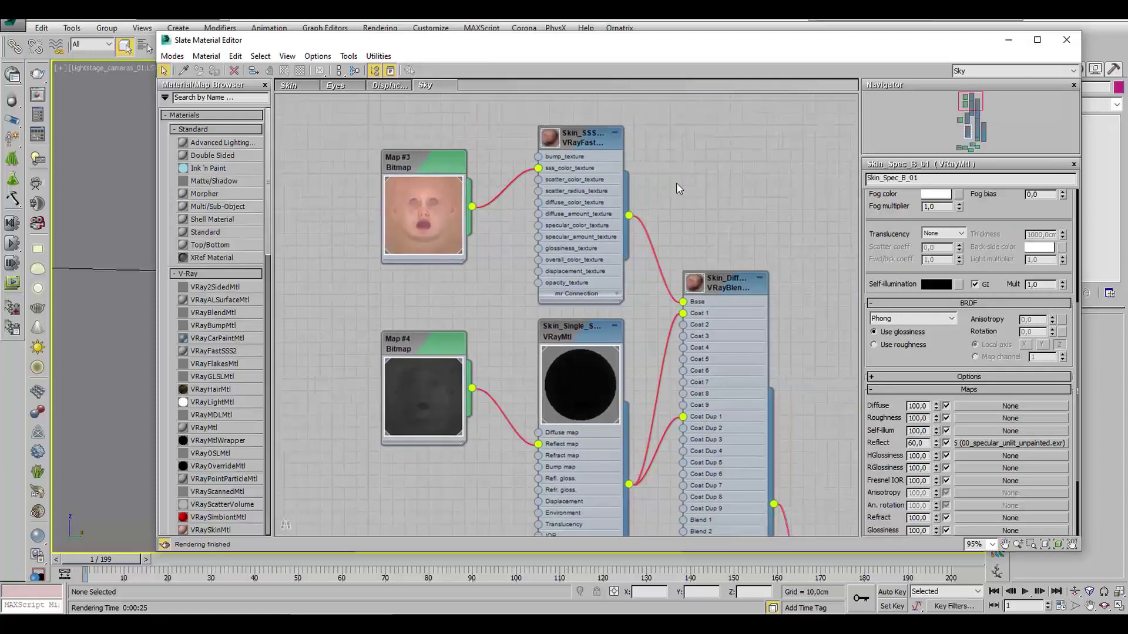
{"action": "scroll", "coordinate": [675, 183], "scroll_direction": "down", "scroll_amount": 1}
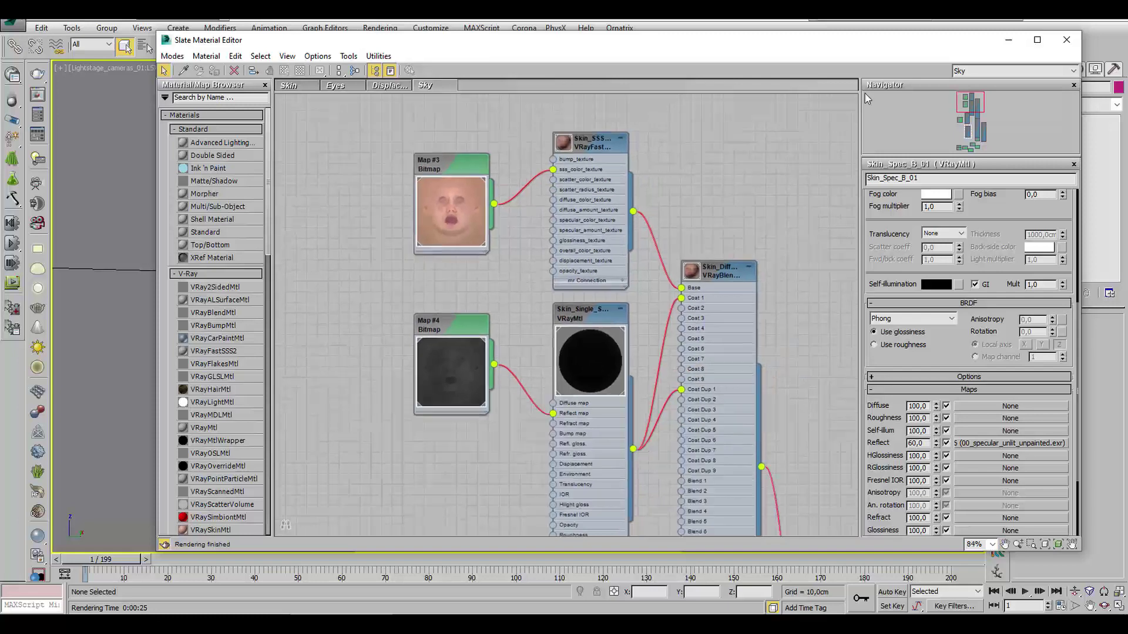
{"action": "left_click", "coordinate": [1066, 39]}
Step: Close the head scene without saving and switch to the bottle-holding character scene
{"action": "left_click", "coordinate": [1109, 18]}
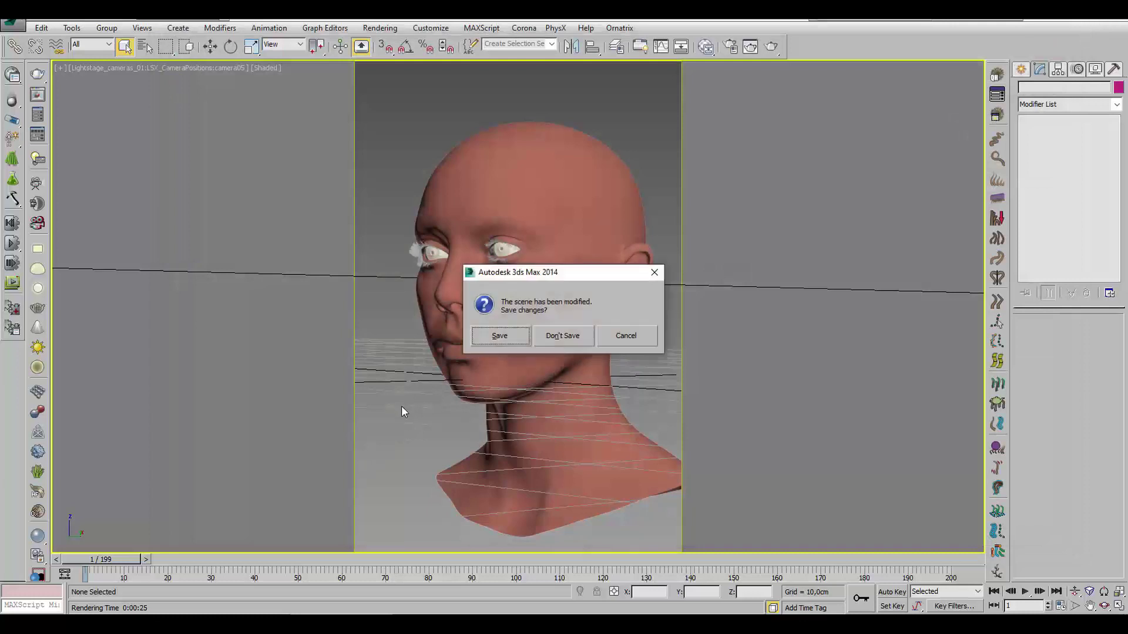
{"action": "left_click", "coordinate": [561, 339]}
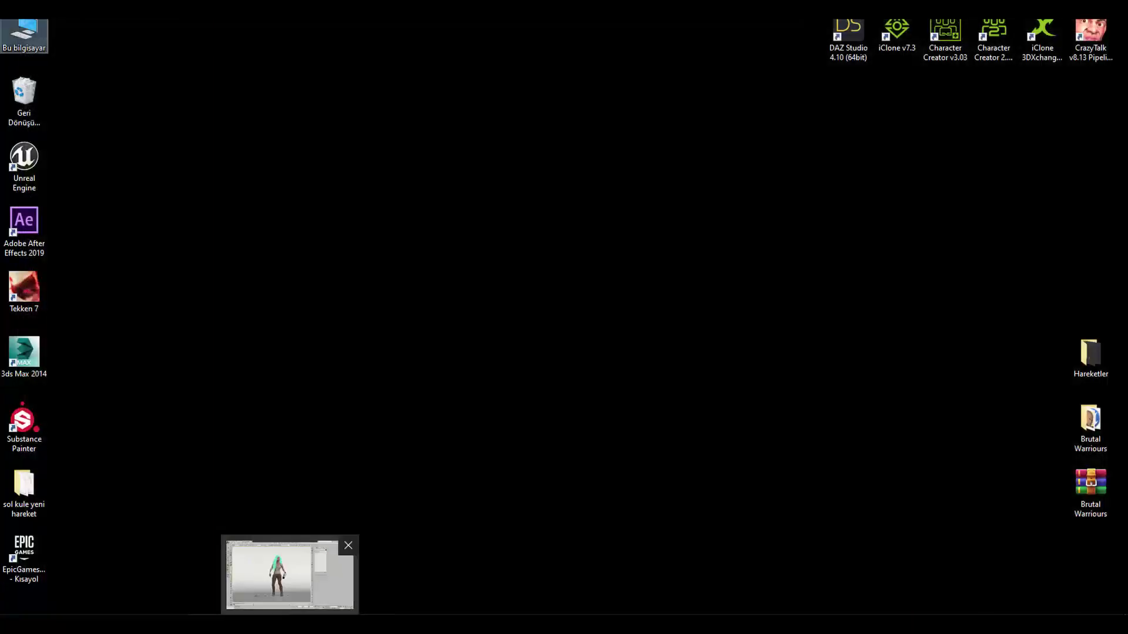
{"action": "left_click", "coordinate": [289, 573]}
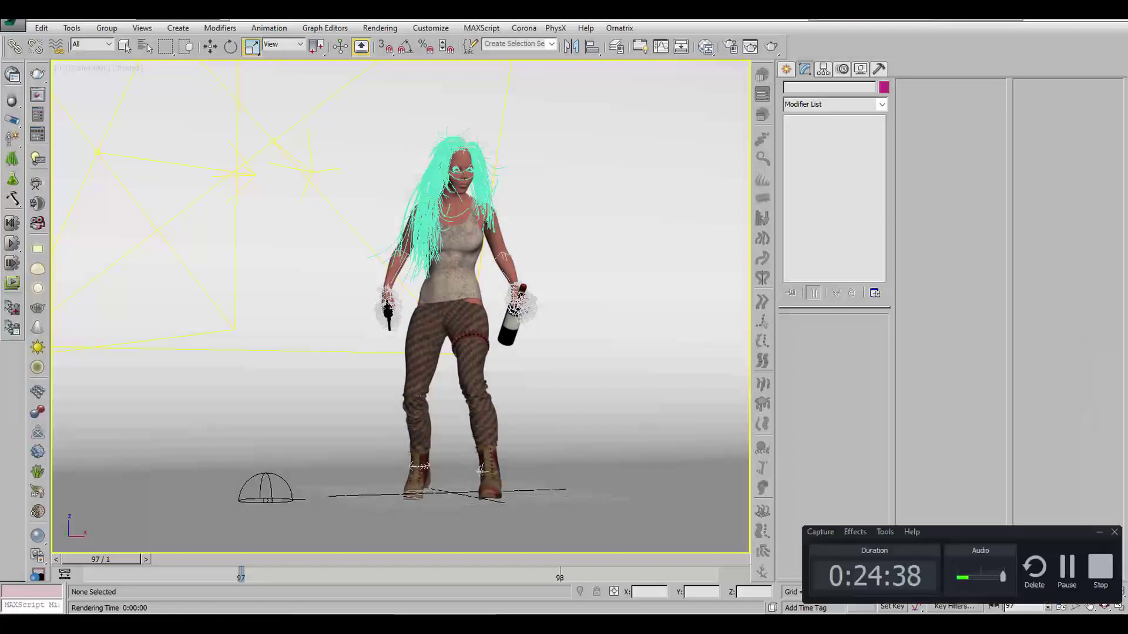